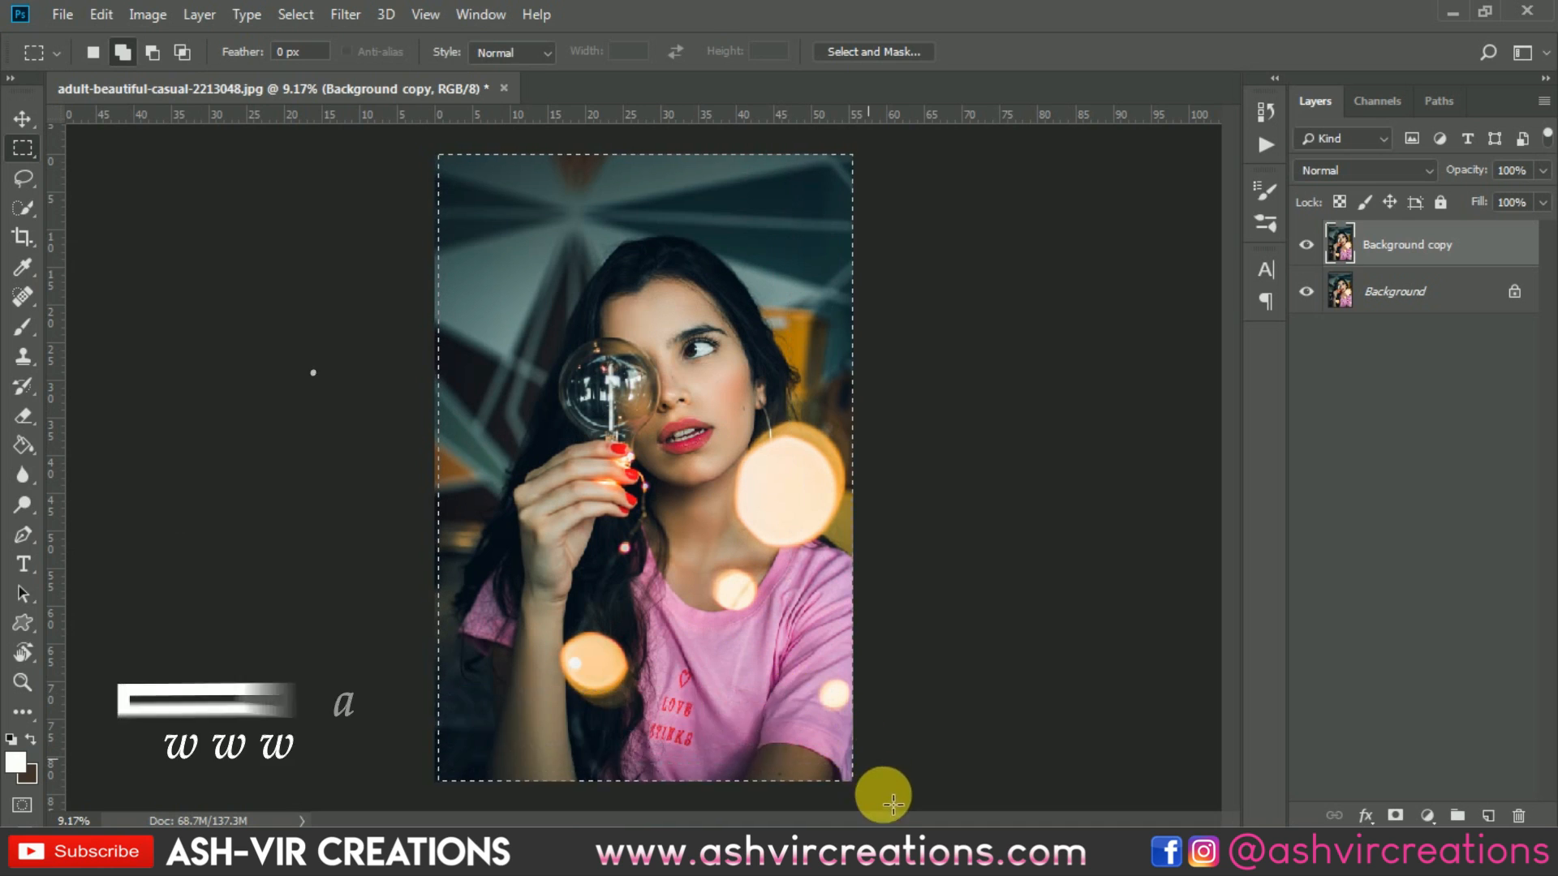
Step: Add a new layer above the portrait, fill it with 50% gray and set its blend mode to Overlay
click(1488, 815)
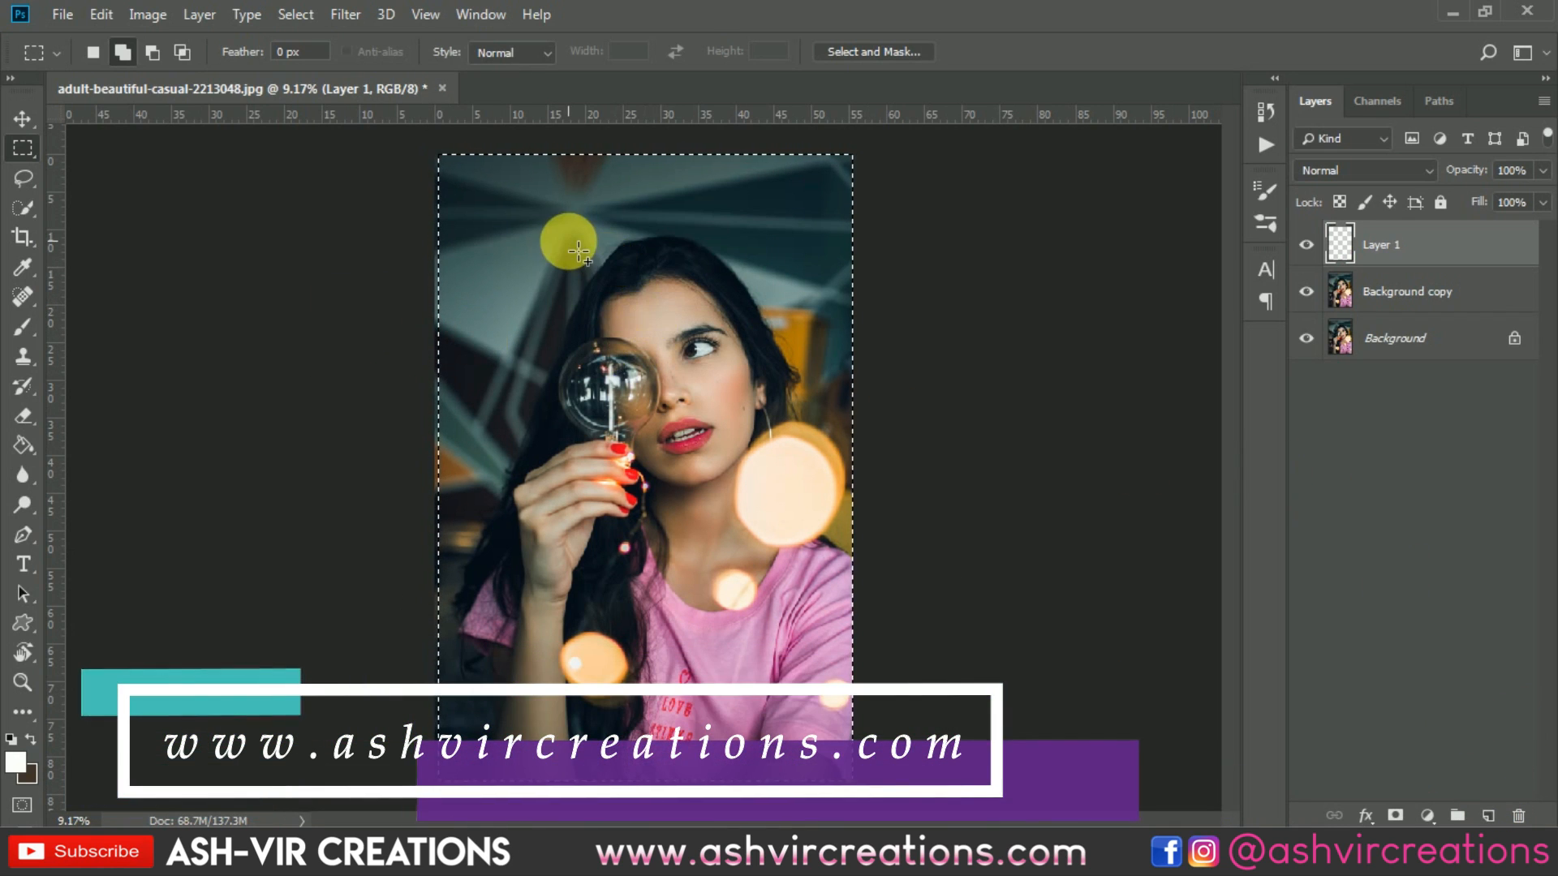
right_click(573, 251)
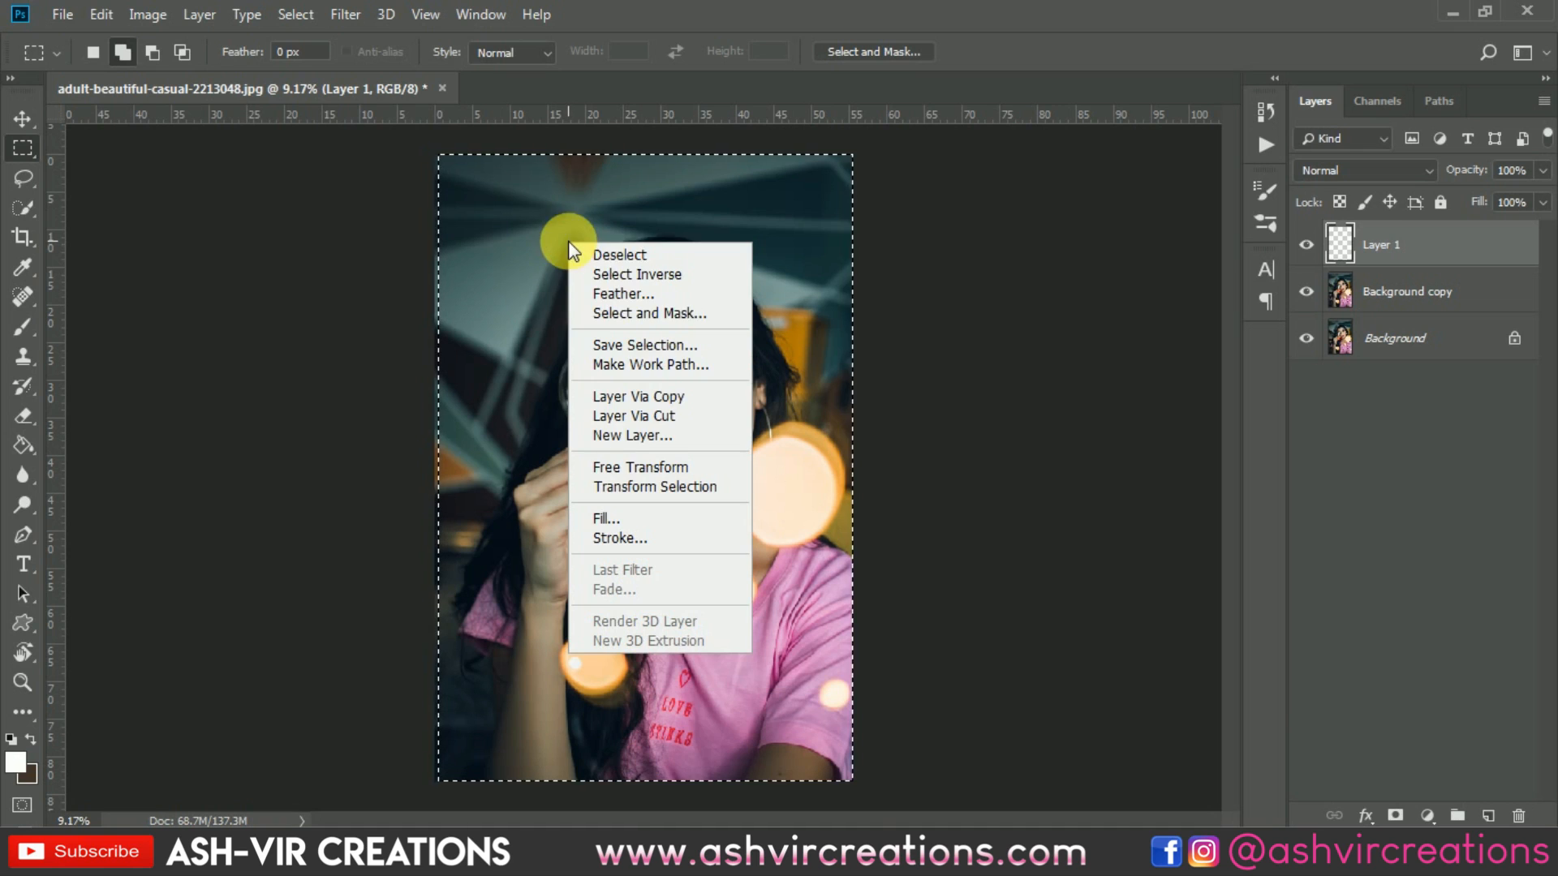
click(617, 516)
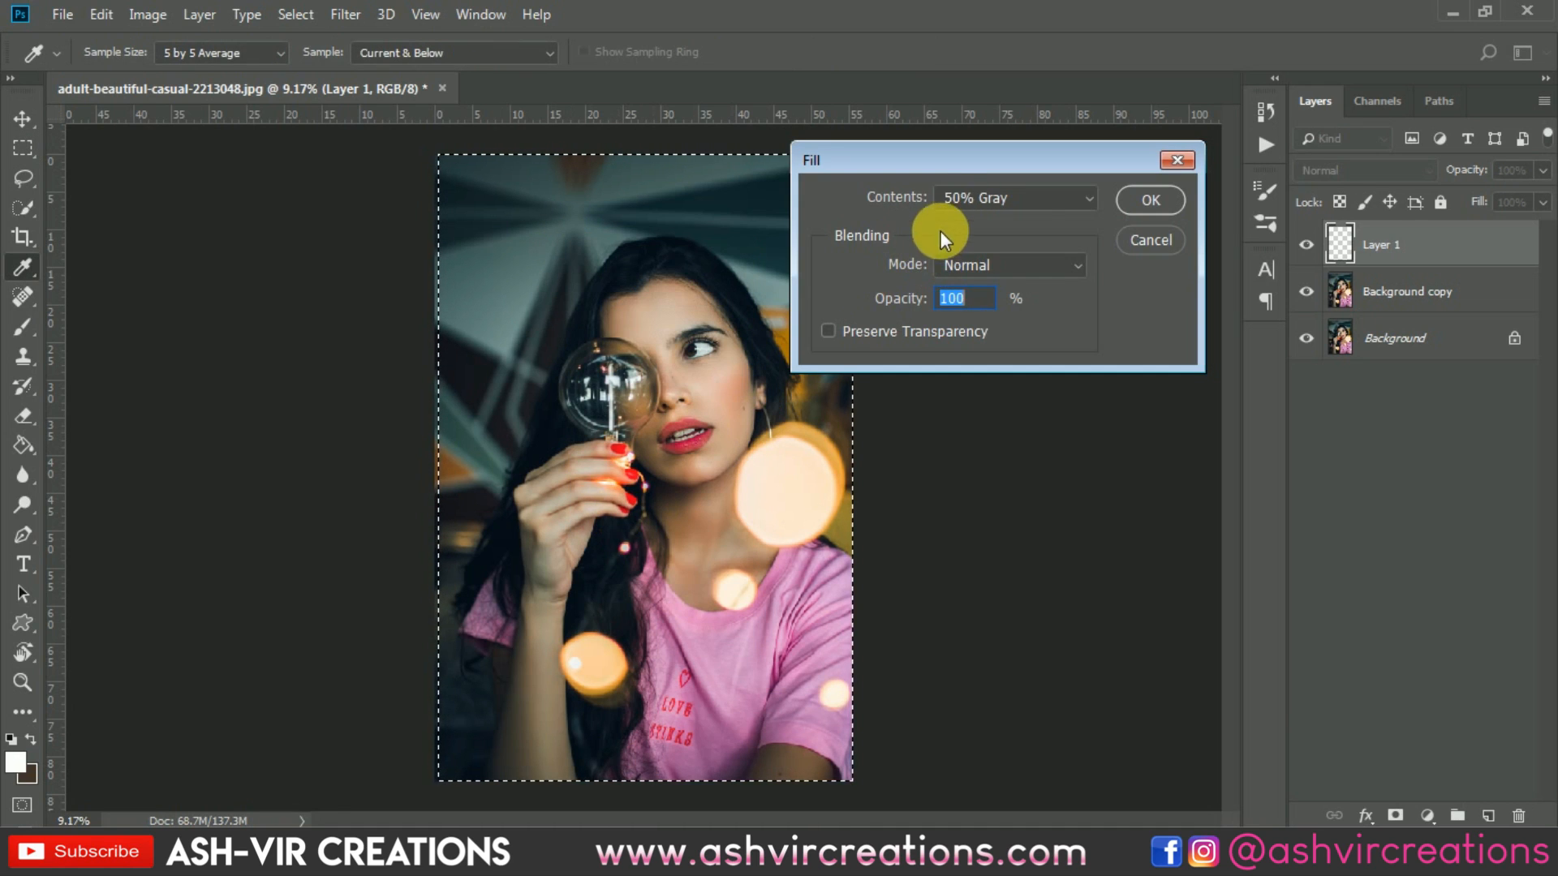
click(1144, 199)
click(1349, 172)
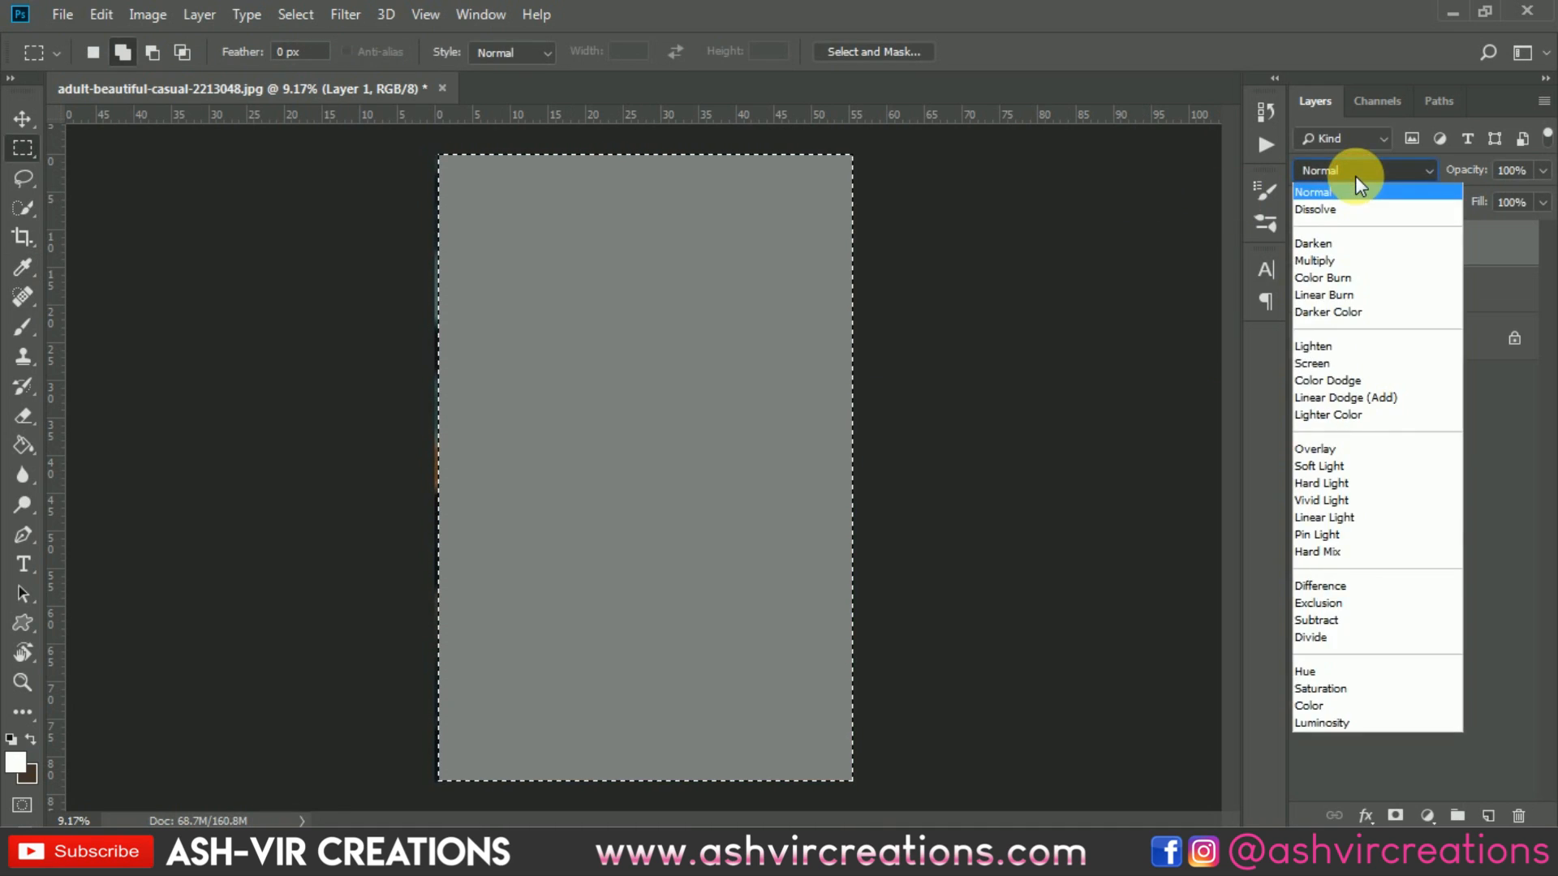
click(1336, 451)
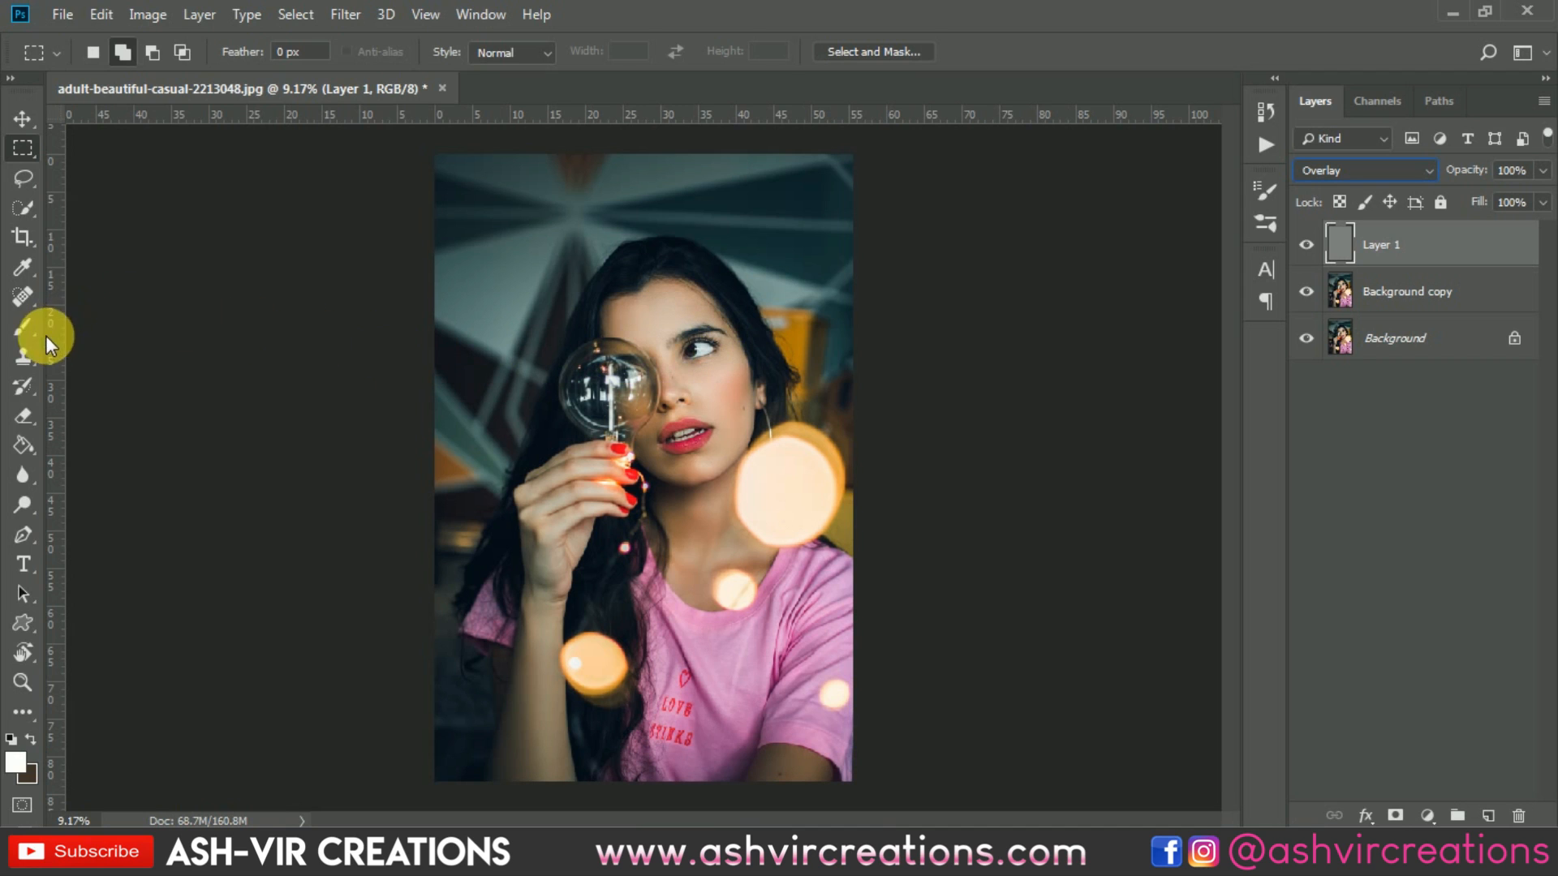
Step: Choose the Dodge tool with the Midtones range and set its exposure to 15%
click(22, 504)
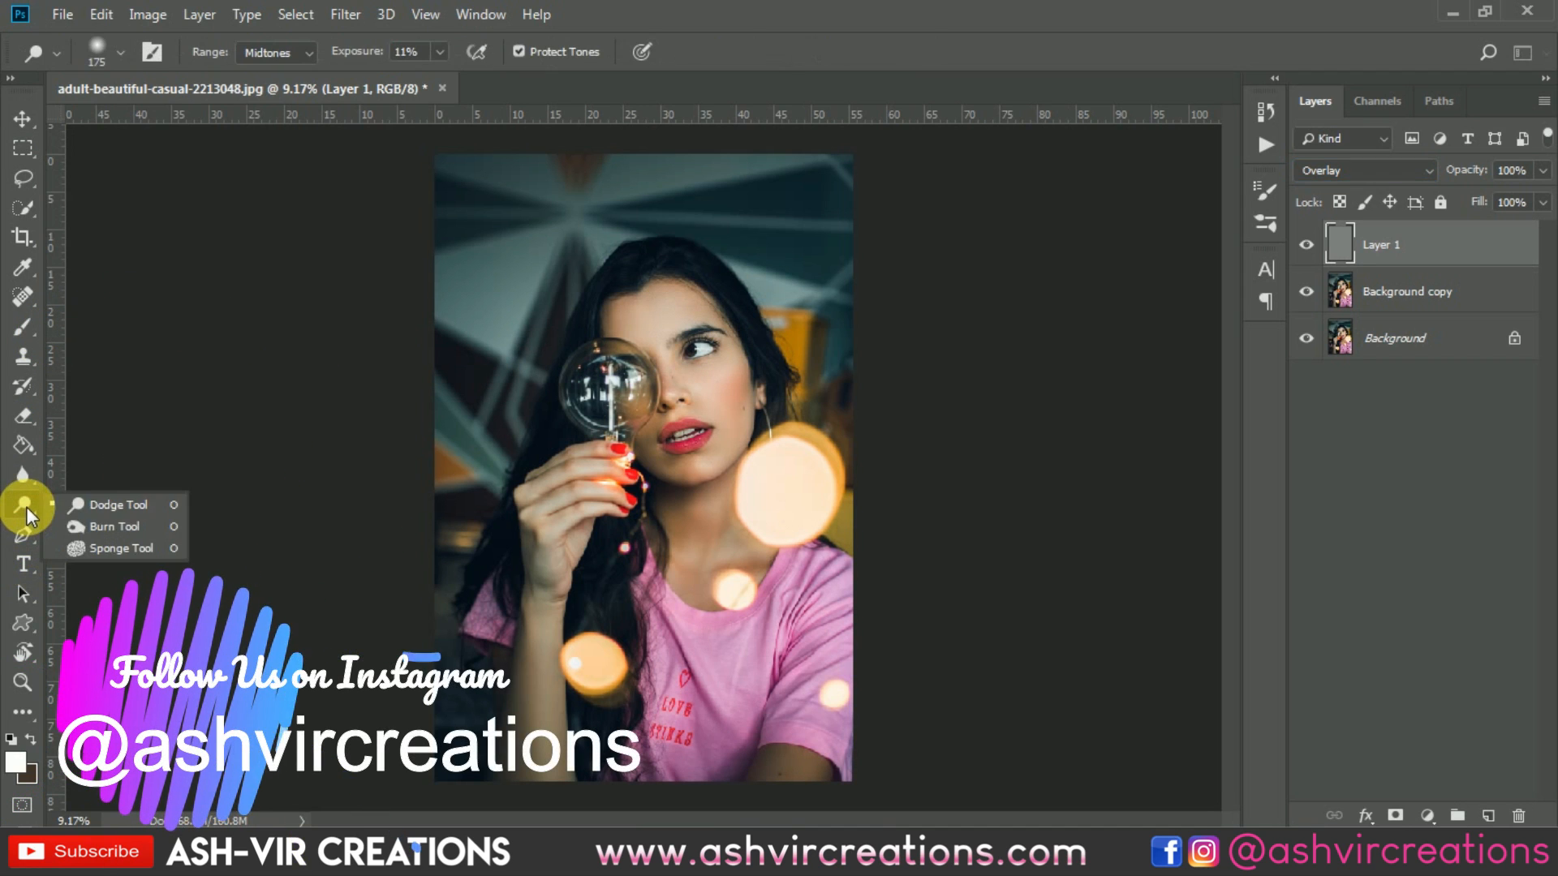
click(117, 506)
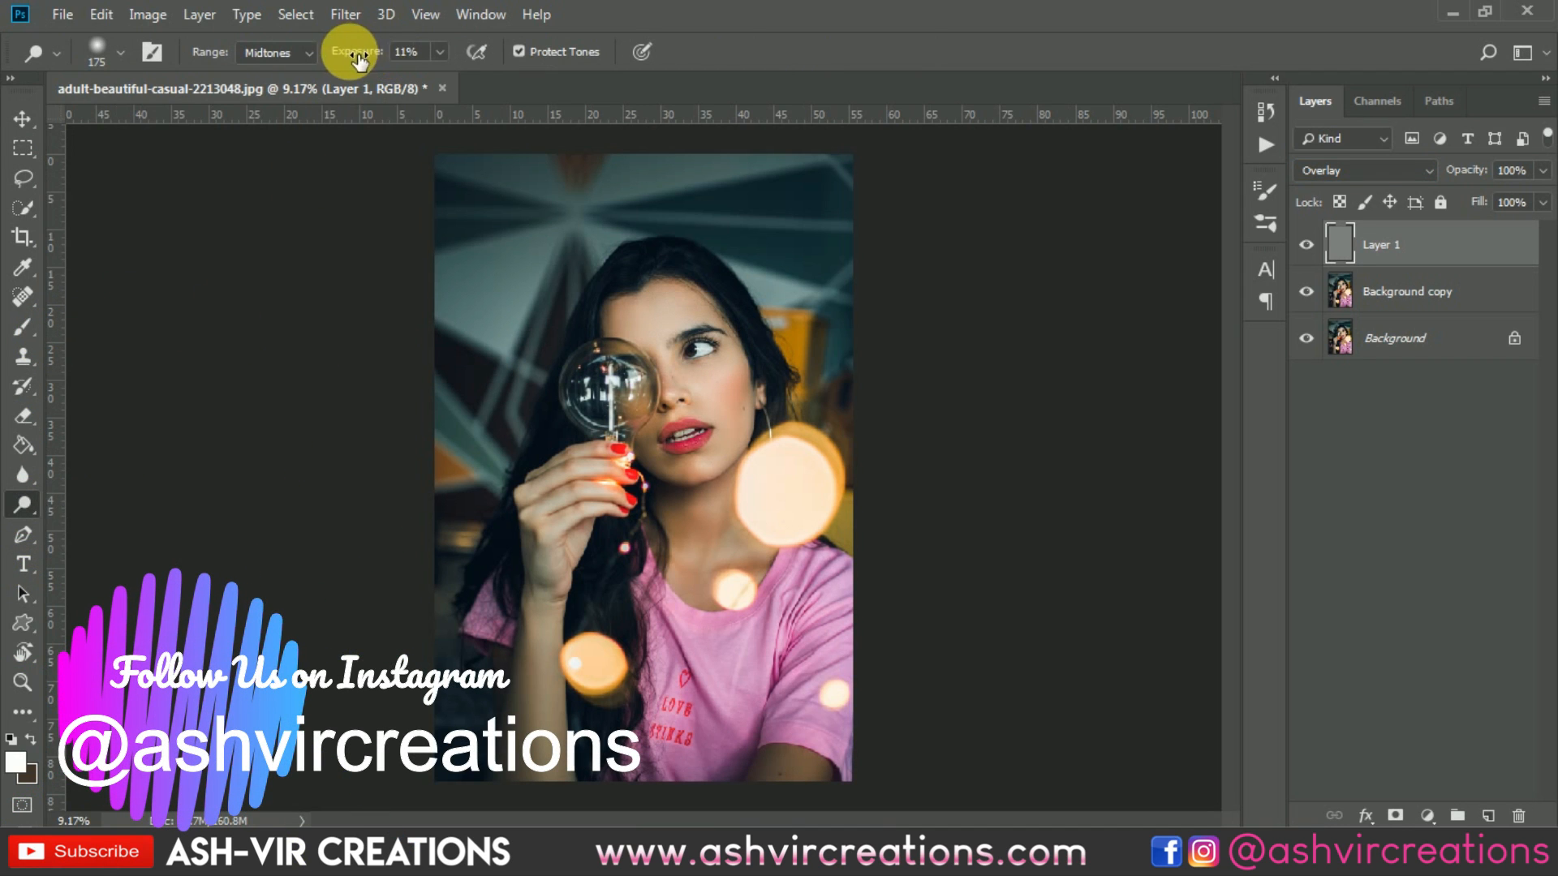
scroll(679, 347, up, 2)
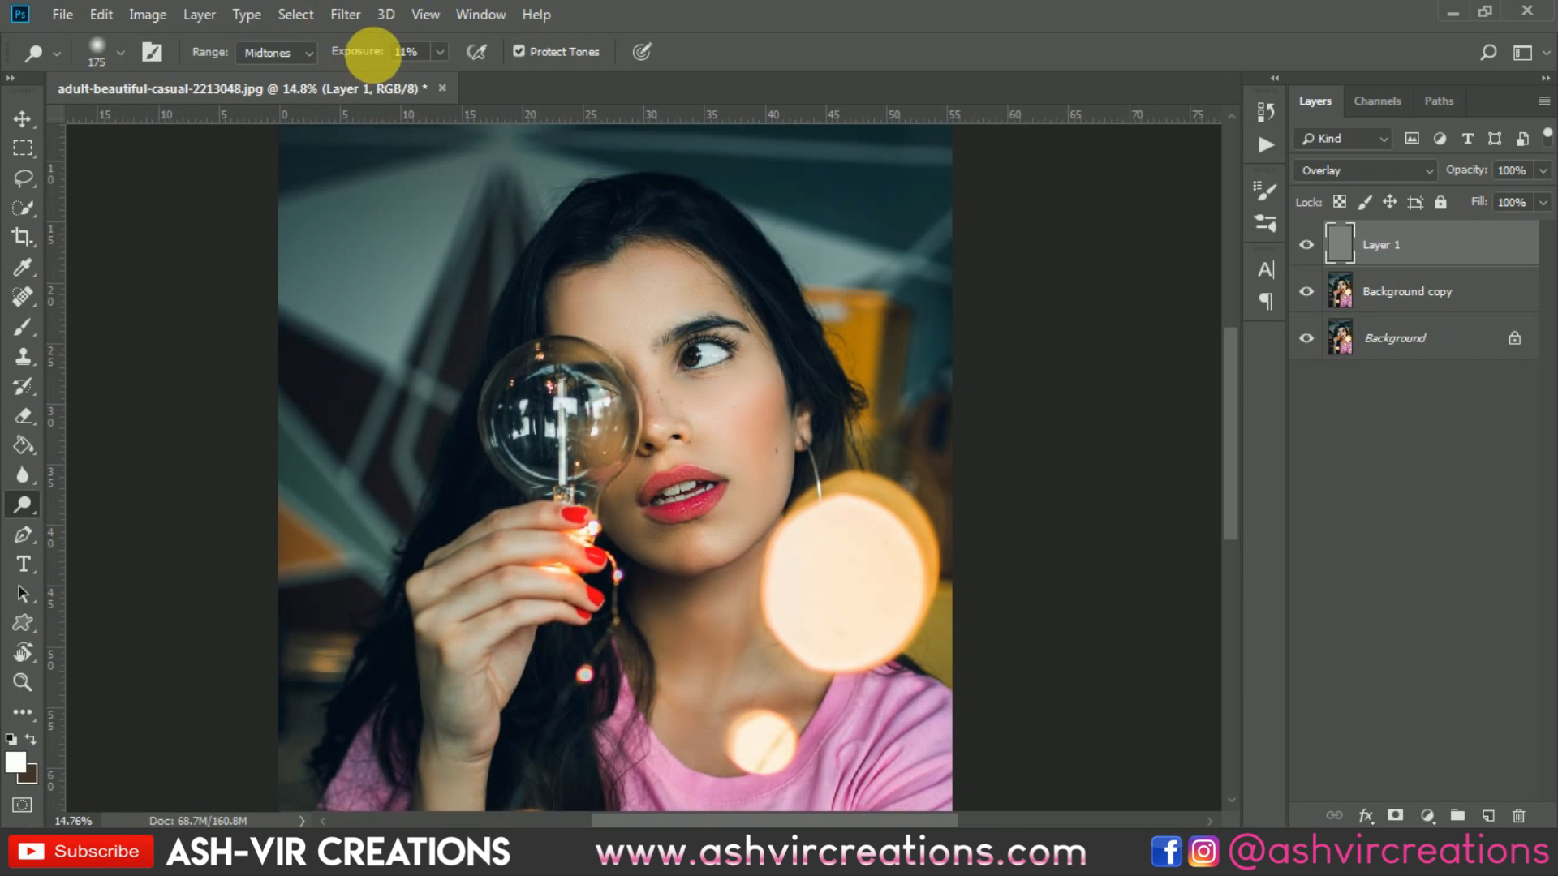
scroll(375, 60, up, 4)
scroll(611, 278, down, 3)
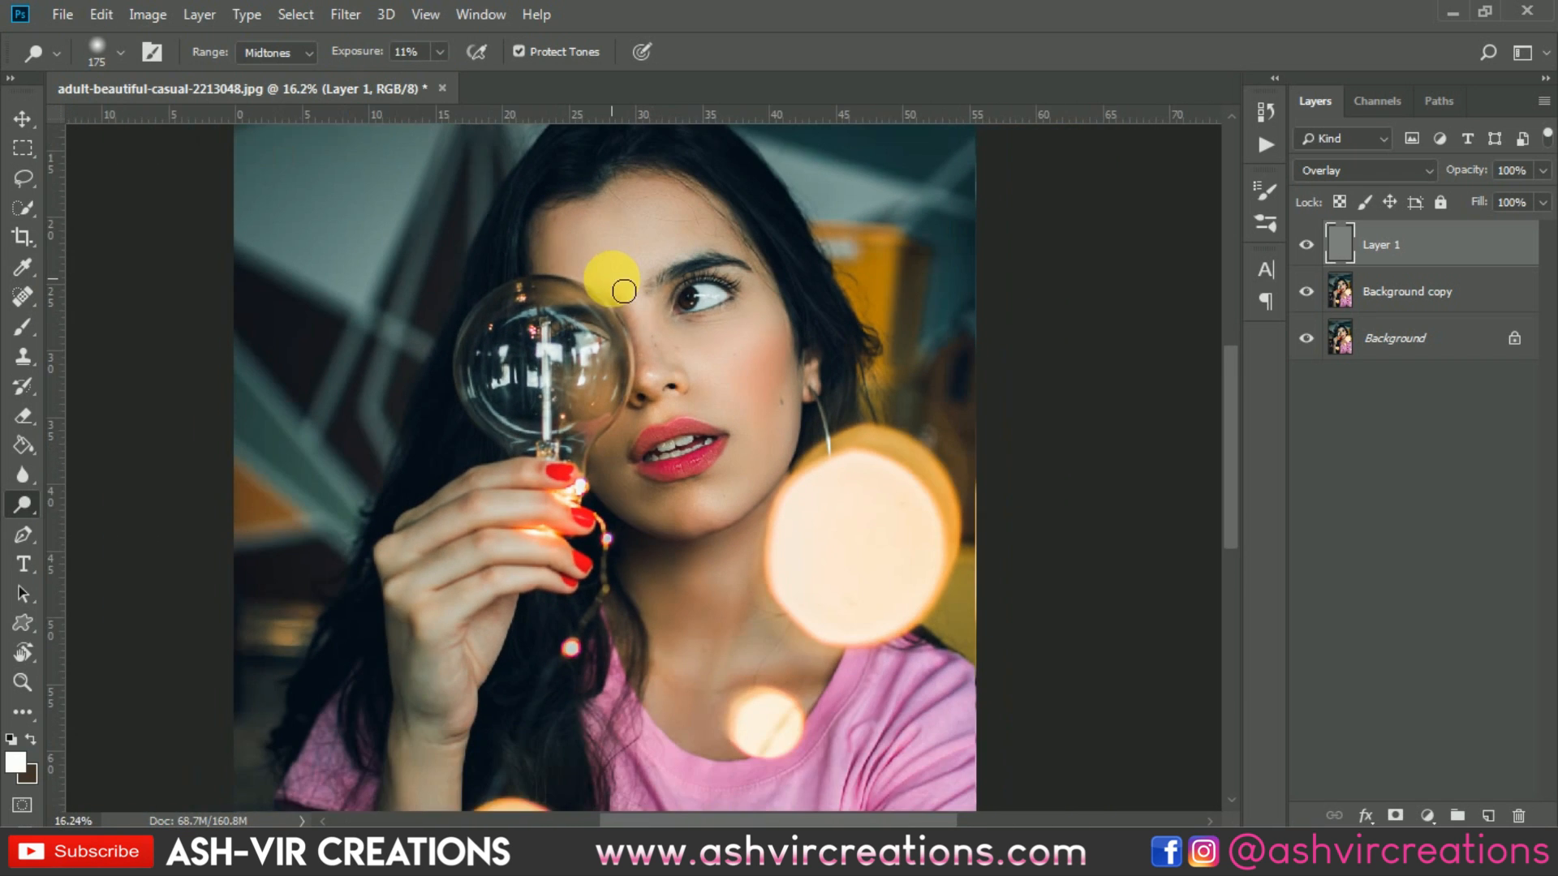
scroll(670, 340, up, 2)
key(bracketleft)
key(bracketleft)
scroll(656, 315, up, 2)
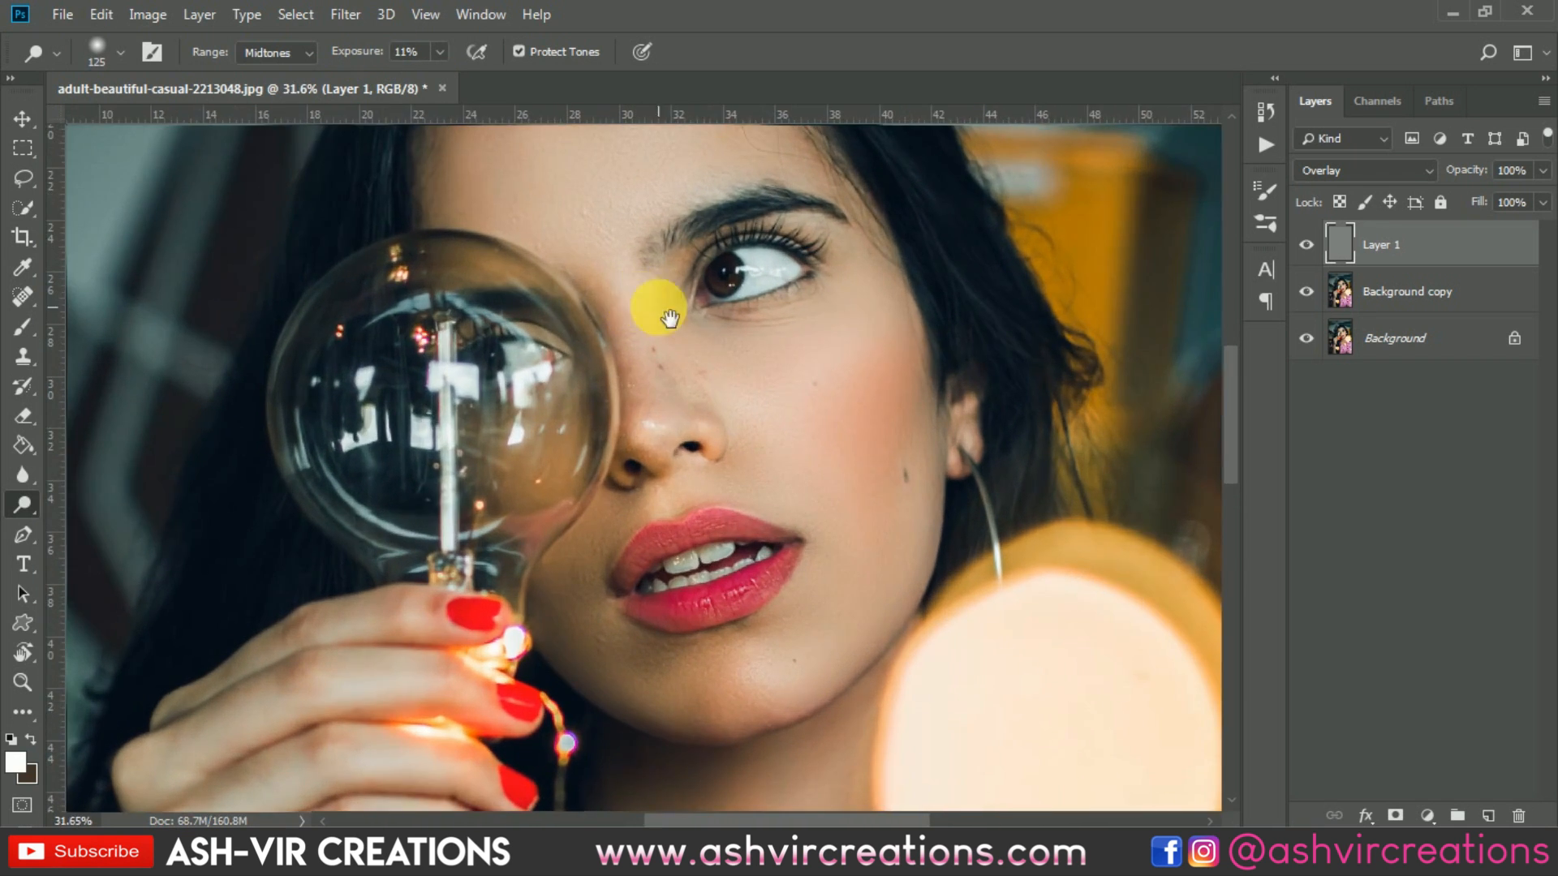
scroll(713, 417, down, 2)
mouse_move(672, 402)
mouse_down()
mouse_move(696, 539)
mouse_move(671, 365)
mouse_move(699, 348)
mouse_move(686, 396)
mouse_move(630, 279)
mouse_move(432, 59)
mouse_up()
text(15)
key(Return)
Step: Dodge the face highlights on the gray layer along the nose, cheek, chin and around the eye
key(bracketright)
mouse_move(734, 291)
mouse_down()
mouse_move(763, 321)
mouse_move(681, 341)
mouse_move(612, 331)
mouse_move(678, 402)
mouse_move(695, 465)
mouse_up()
key(bracketleft)
mouse_move(701, 526)
mouse_down()
mouse_move(833, 563)
mouse_move(843, 543)
mouse_move(809, 508)
mouse_move(880, 441)
mouse_move(796, 584)
mouse_move(841, 514)
mouse_move(820, 604)
mouse_move(821, 532)
mouse_move(790, 507)
mouse_move(795, 592)
mouse_move(798, 514)
mouse_move(889, 450)
mouse_up()
mouse_move(810, 618)
mouse_down()
mouse_move(828, 525)
mouse_move(820, 621)
mouse_move(796, 551)
mouse_move(789, 566)
mouse_move(816, 577)
mouse_move(814, 506)
mouse_move(795, 499)
mouse_move(689, 614)
mouse_move(893, 659)
mouse_move(817, 499)
mouse_move(880, 404)
mouse_up()
mouse_move(802, 605)
mouse_down()
mouse_move(831, 384)
mouse_move(733, 325)
mouse_move(872, 409)
mouse_move(855, 377)
mouse_move(780, 340)
mouse_move(852, 436)
mouse_up()
mouse_move(770, 480)
mouse_down()
mouse_move(739, 422)
mouse_move(675, 387)
mouse_move(703, 515)
mouse_move(781, 411)
mouse_move(776, 358)
mouse_move(694, 369)
mouse_move(758, 313)
mouse_move(770, 340)
mouse_move(630, 261)
mouse_move(717, 347)
mouse_move(662, 250)
mouse_move(641, 254)
mouse_move(659, 259)
mouse_move(657, 360)
mouse_up()
key(bracketright)
key(bracketright)
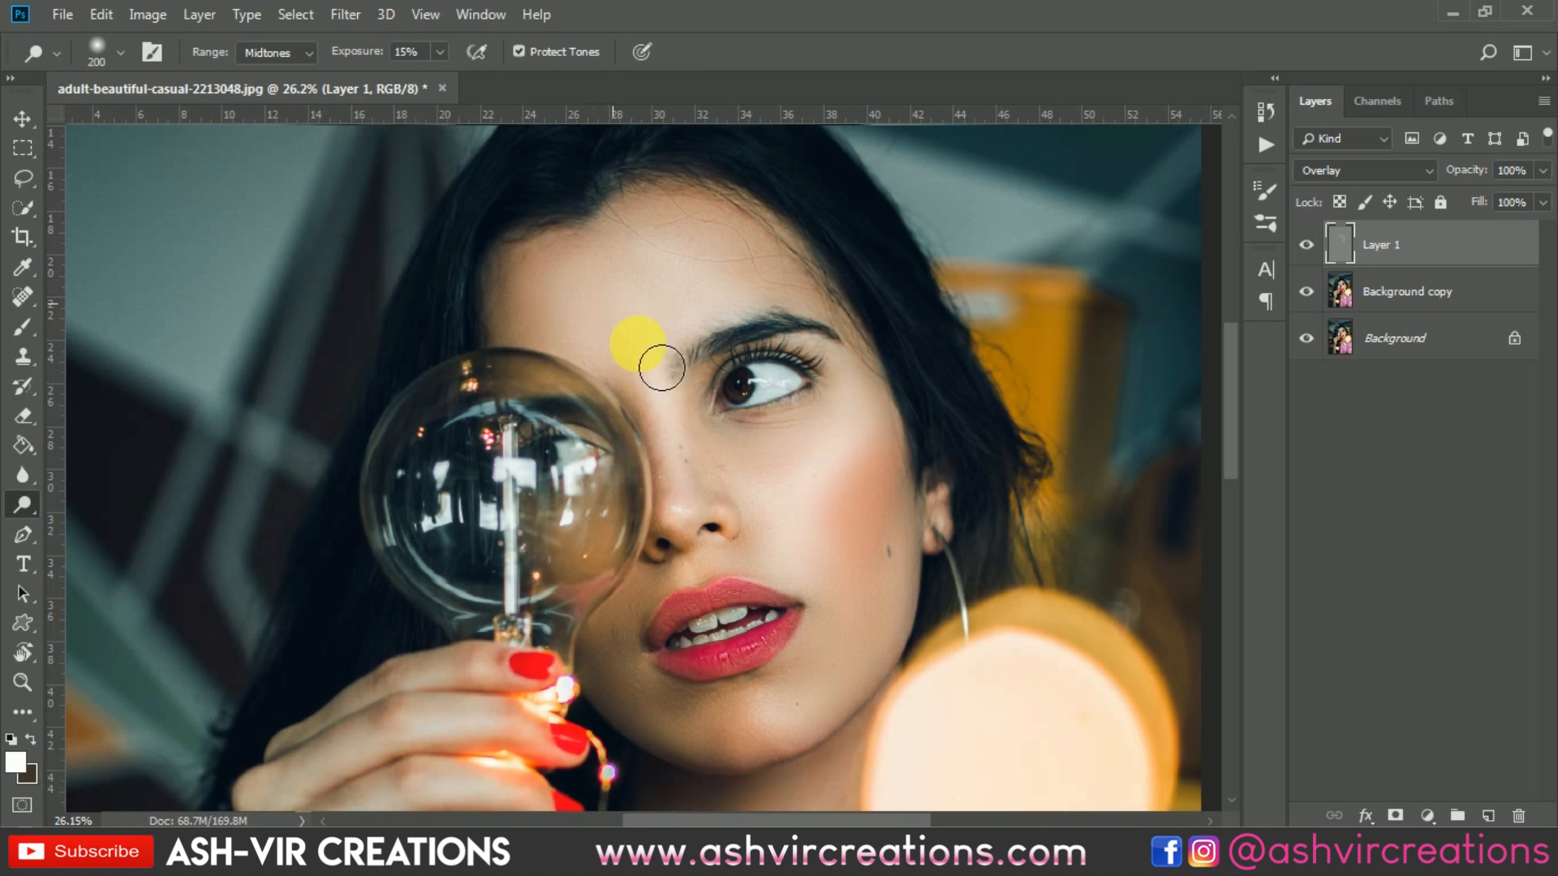
Step: Burn the shadows along the cheek, jawline and face contours with midtones at 11% exposure
drag(22, 504, 104, 519)
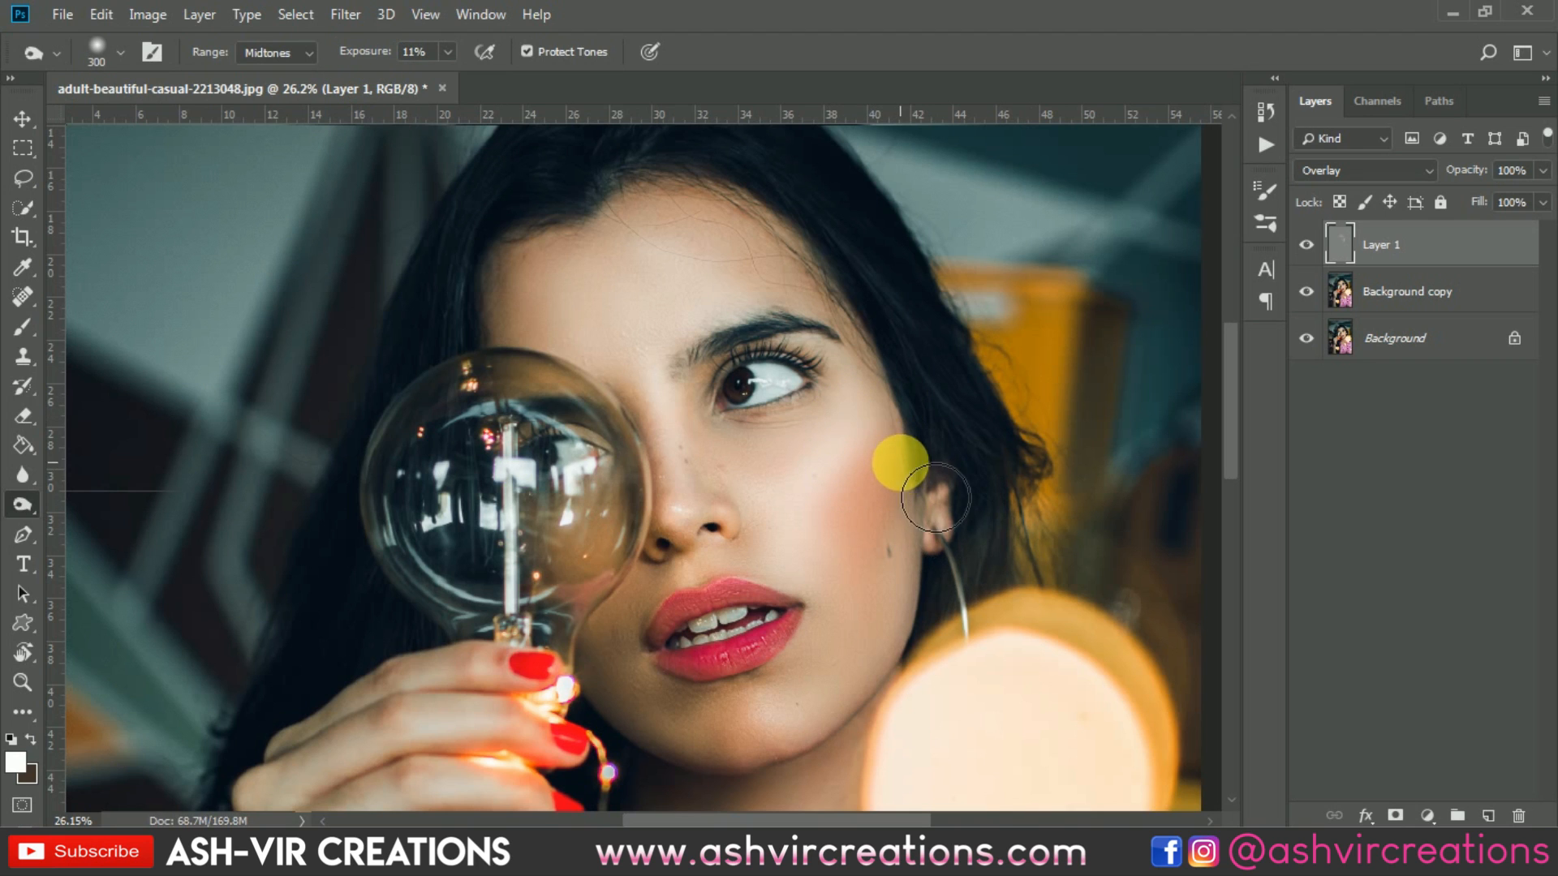
mouse_move(917, 498)
mouse_down()
mouse_move(884, 623)
mouse_move(895, 535)
mouse_move(908, 526)
mouse_move(885, 658)
mouse_move(836, 699)
mouse_move(937, 654)
mouse_move(947, 541)
mouse_move(890, 708)
mouse_move(897, 678)
mouse_move(879, 671)
mouse_move(919, 626)
mouse_move(845, 709)
mouse_move(902, 531)
mouse_move(803, 345)
mouse_move(791, 266)
mouse_move(632, 163)
mouse_move(603, 169)
mouse_move(588, 210)
mouse_move(522, 248)
mouse_move(536, 345)
mouse_move(518, 342)
mouse_move(515, 254)
mouse_move(503, 348)
mouse_move(677, 451)
mouse_move(658, 428)
mouse_move(639, 410)
mouse_move(670, 479)
mouse_move(670, 534)
mouse_move(653, 423)
mouse_move(672, 563)
mouse_move(704, 575)
mouse_move(706, 410)
mouse_move(717, 386)
mouse_move(715, 428)
mouse_move(742, 371)
mouse_move(793, 345)
mouse_move(734, 387)
mouse_move(728, 437)
mouse_move(767, 537)
mouse_move(707, 419)
mouse_move(745, 519)
mouse_move(737, 459)
mouse_move(822, 474)
mouse_move(743, 454)
mouse_move(804, 447)
mouse_move(845, 540)
mouse_move(819, 588)
mouse_move(782, 583)
mouse_move(723, 490)
mouse_move(699, 567)
mouse_move(664, 558)
mouse_move(689, 553)
mouse_move(698, 626)
mouse_move(780, 691)
mouse_move(672, 726)
mouse_move(814, 771)
mouse_move(734, 759)
mouse_move(965, 631)
mouse_move(929, 557)
mouse_move(928, 705)
mouse_move(909, 475)
mouse_move(709, 480)
mouse_up()
key(])
key([)
key([)
key(bracketright)
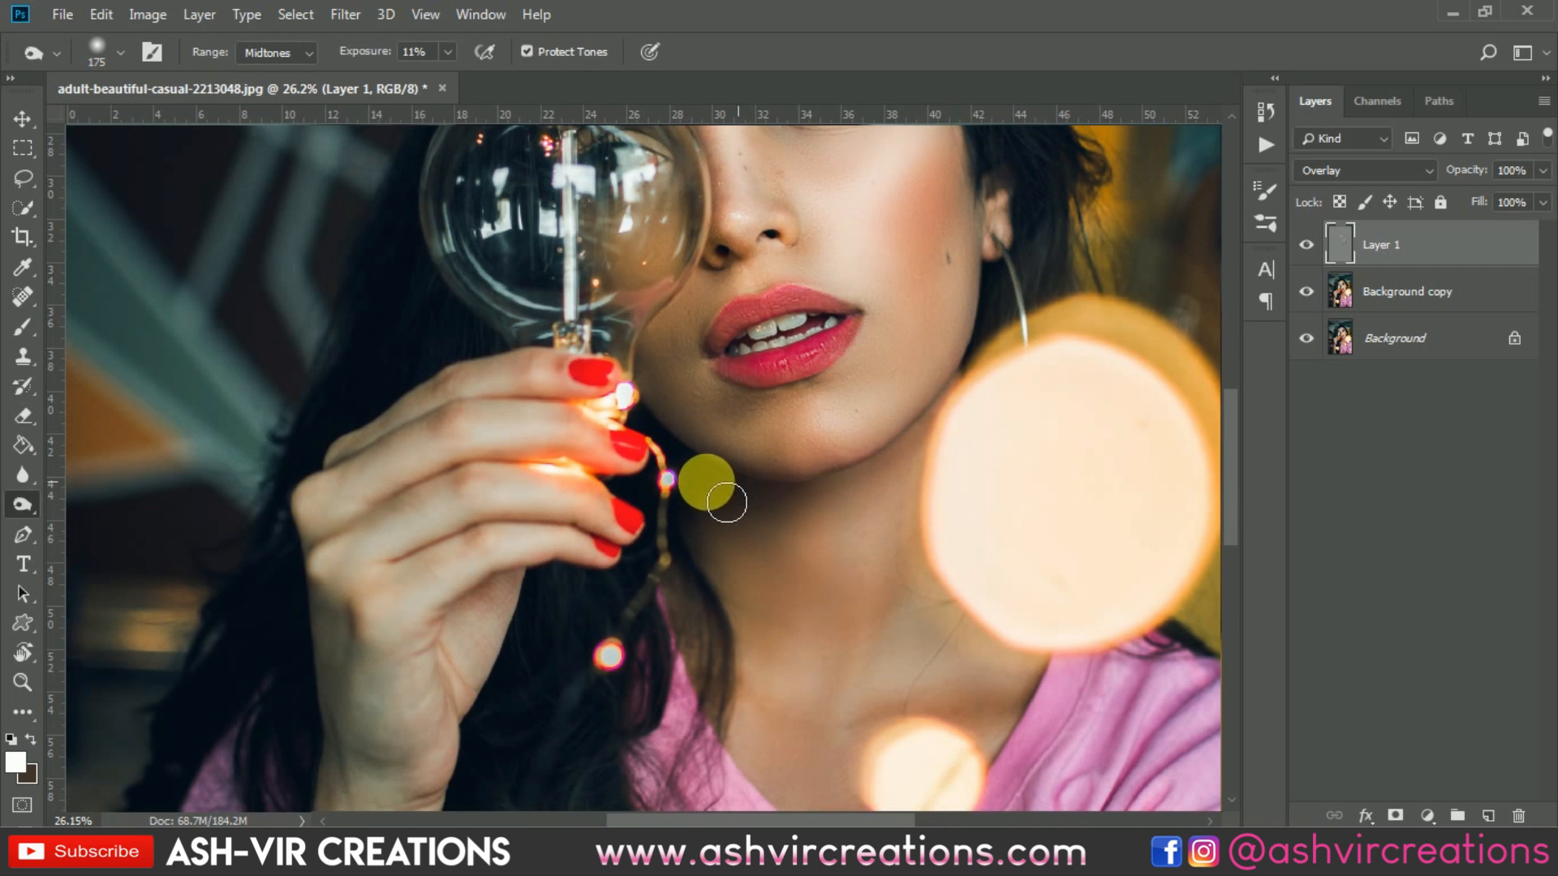
Step: Dodge the forehead with a brush of size 400 at 15% exposure
scroll(744, 490, down, 3)
scroll(826, 452, up, 3)
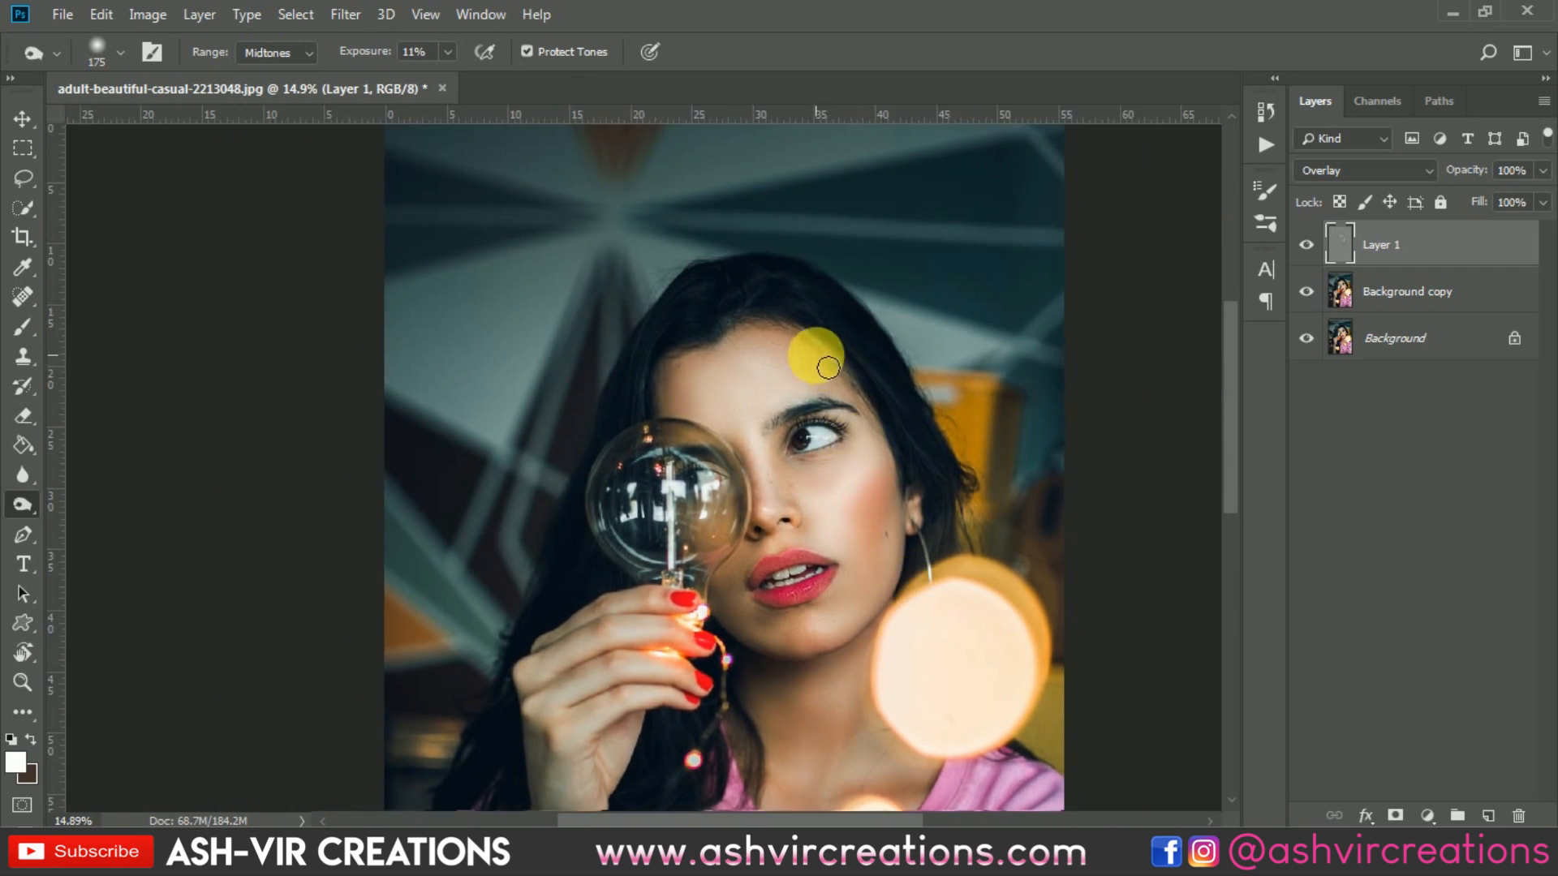
scroll(828, 362, up, 3)
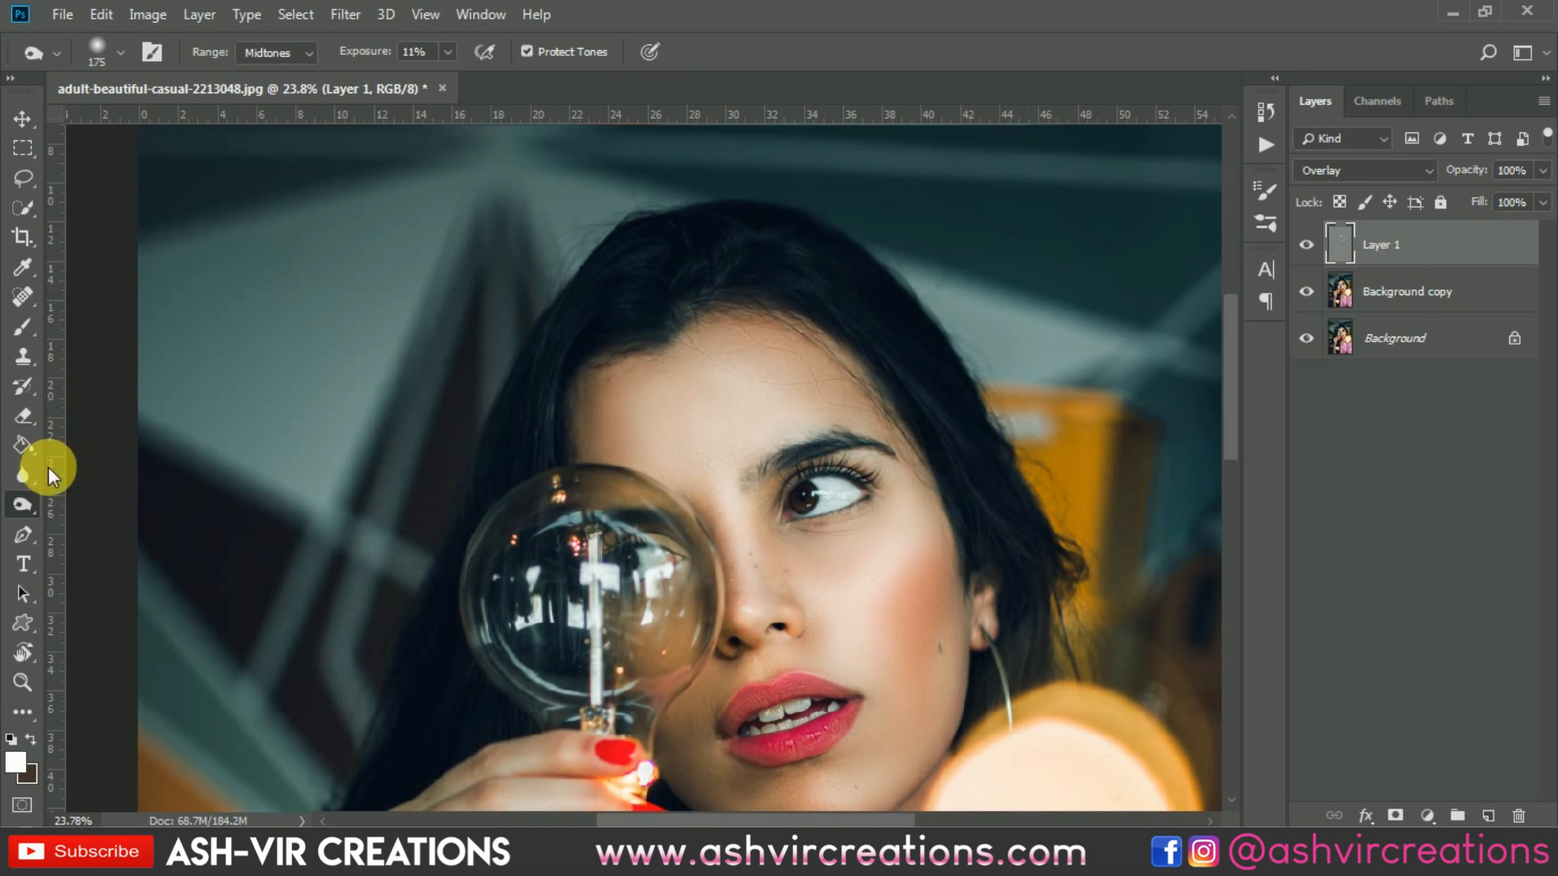
right_click(23, 505)
click(771, 160)
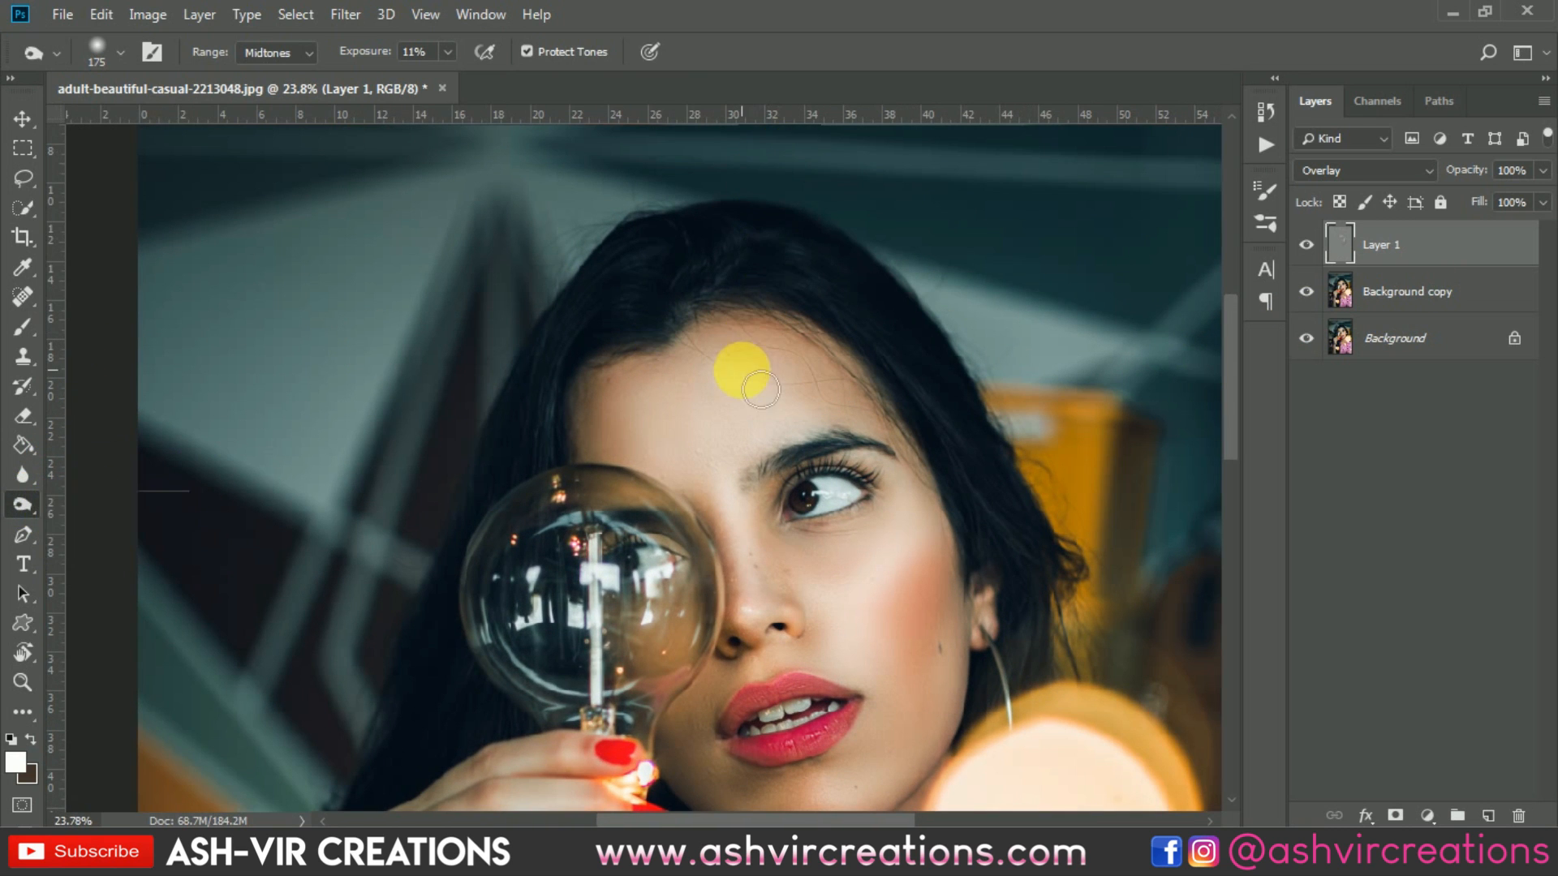
key(bracketright)
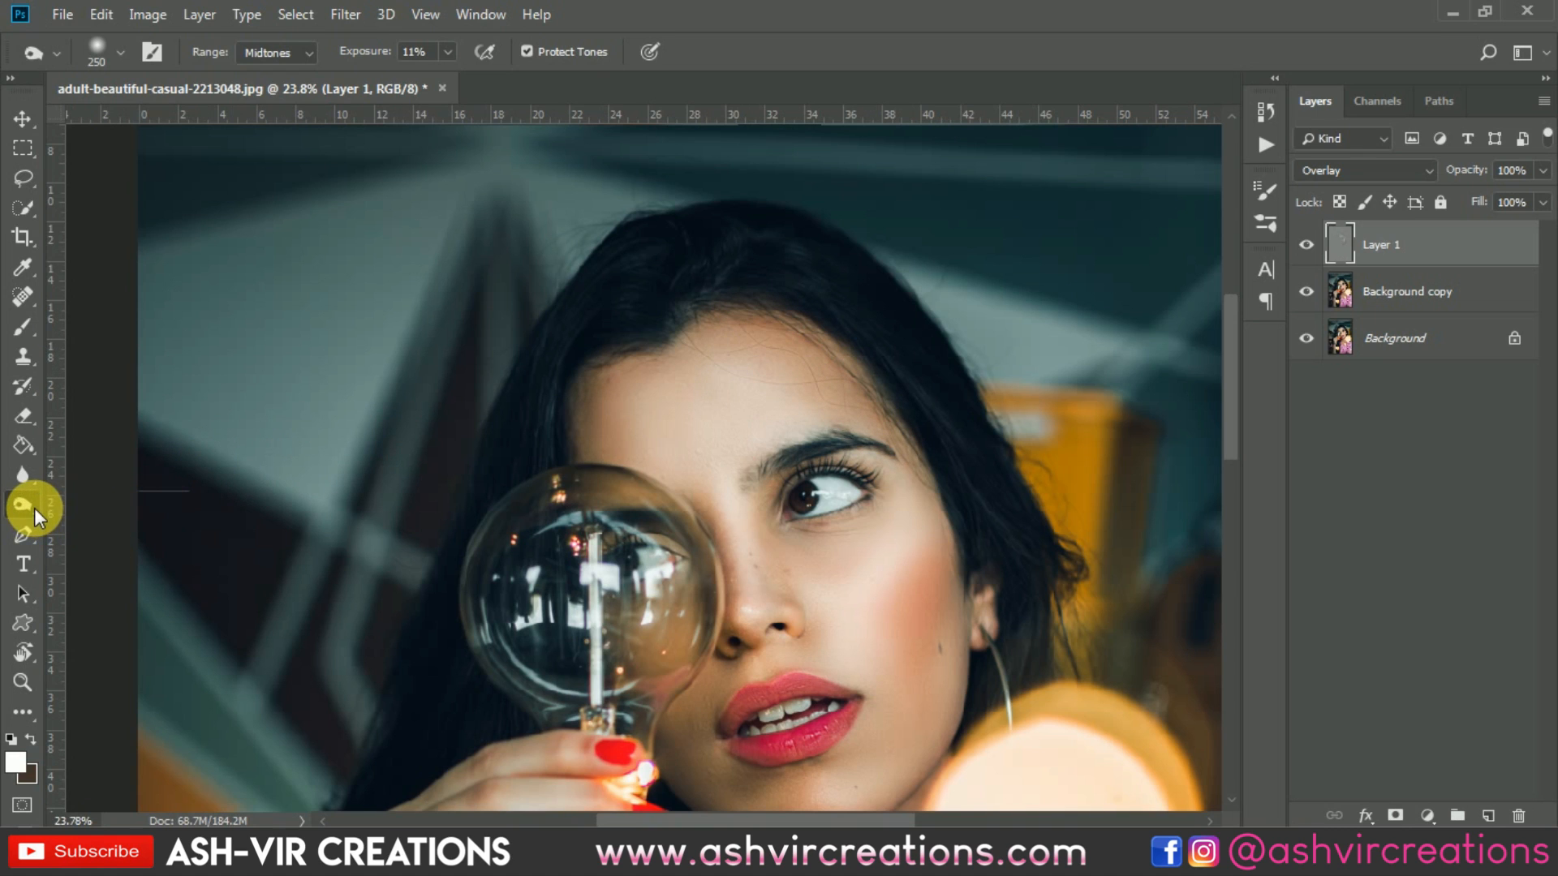
drag(35, 508, 97, 499)
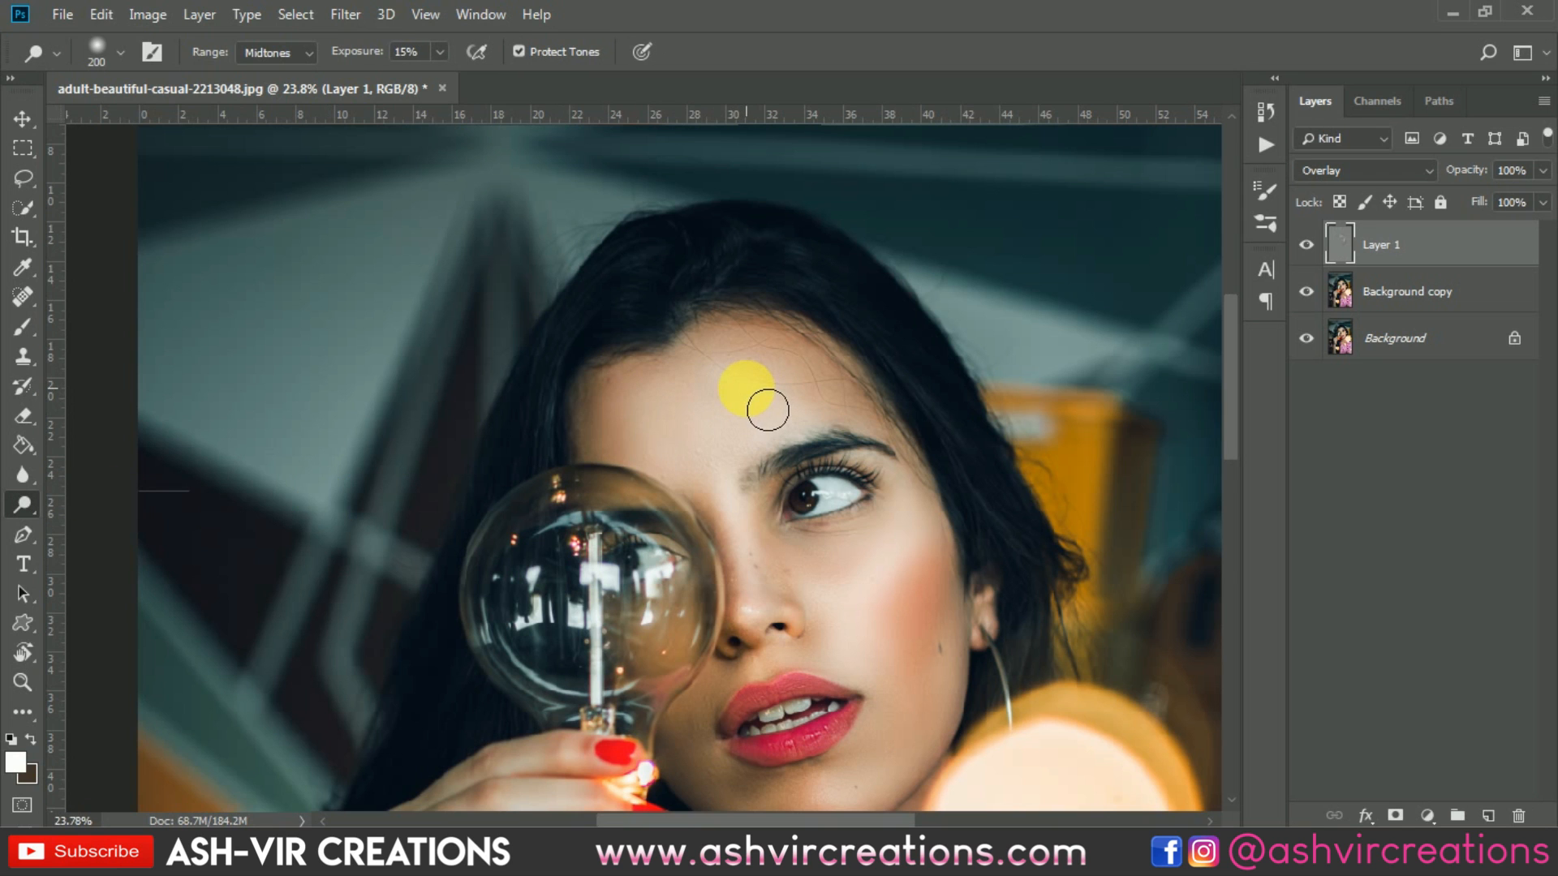
key(bracketright)
key(bracketright)
drag(747, 414, 660, 365)
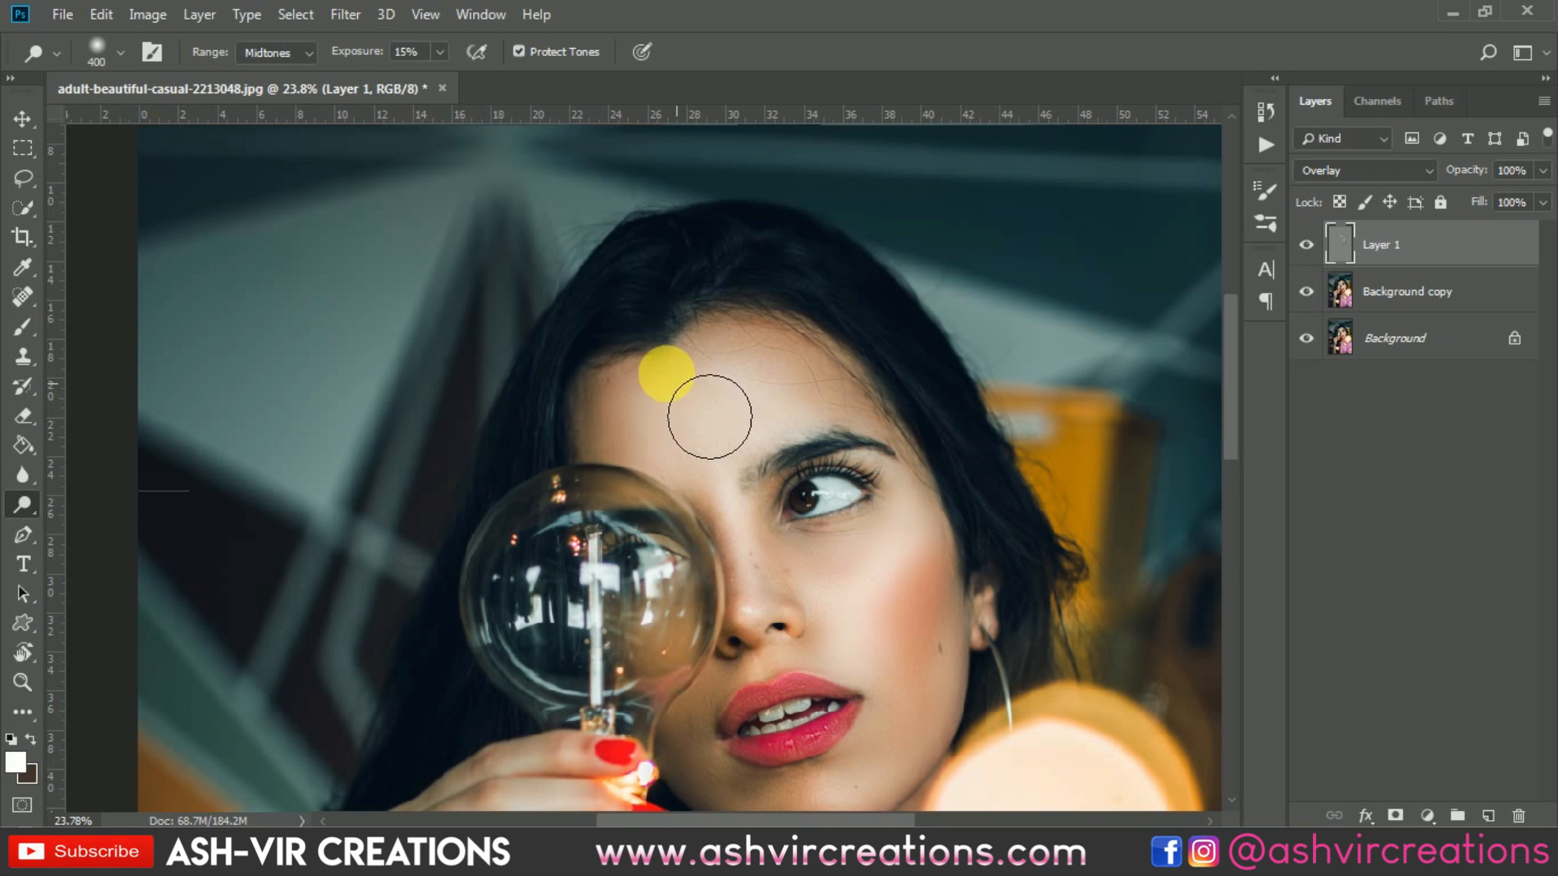
Step: Dodge the highlights on the raised hand, fingers and forearm at 15% exposure
scroll(1029, 433, down, 3)
key(v)
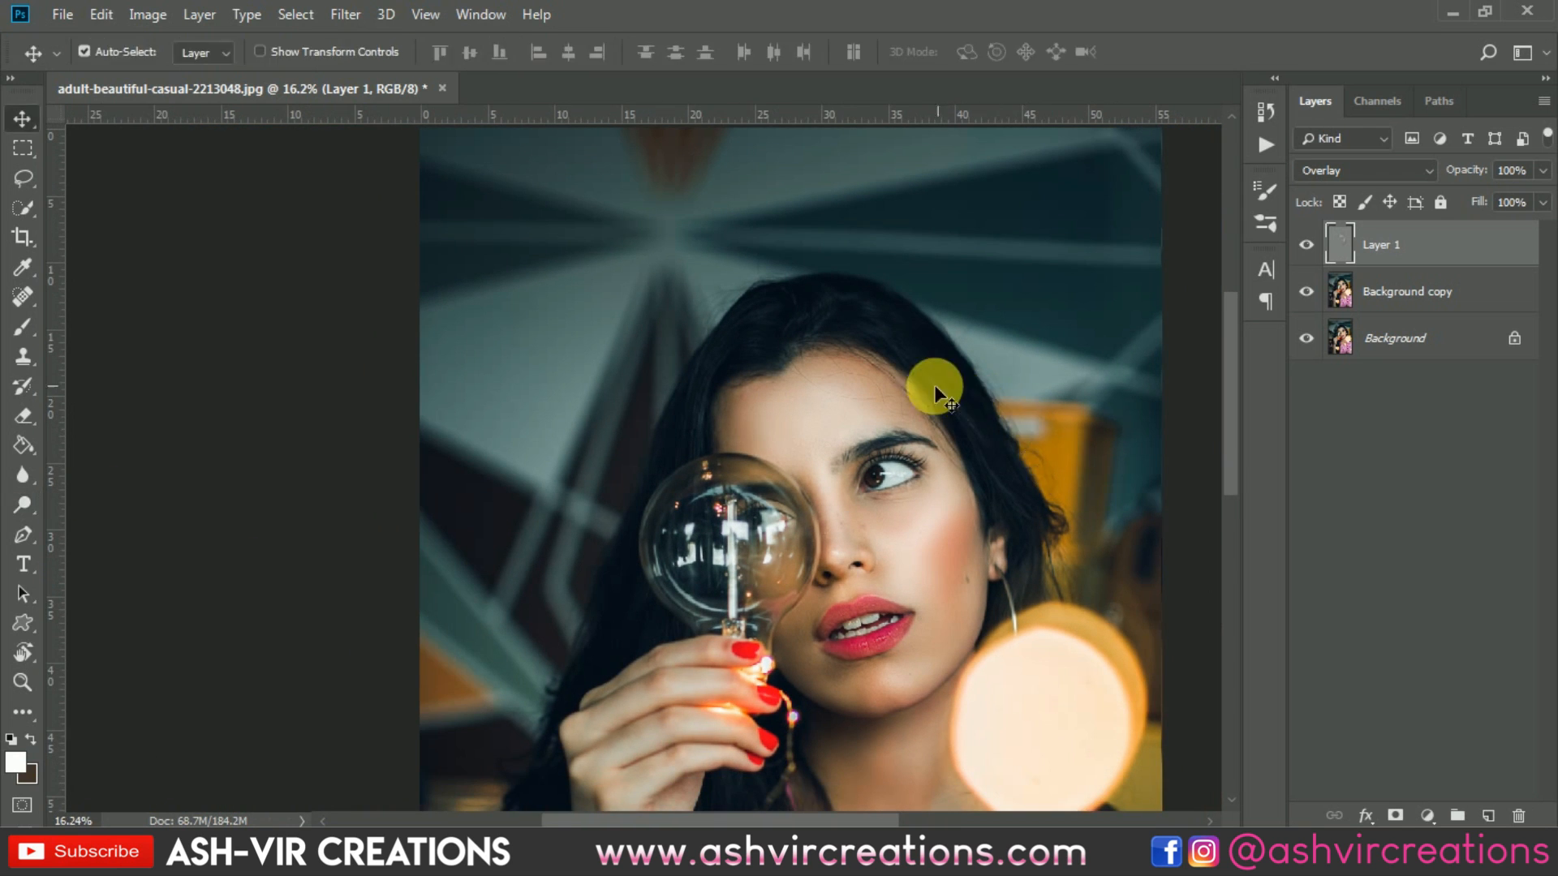
scroll(925, 410, down, 2)
scroll(689, 555, down, 2)
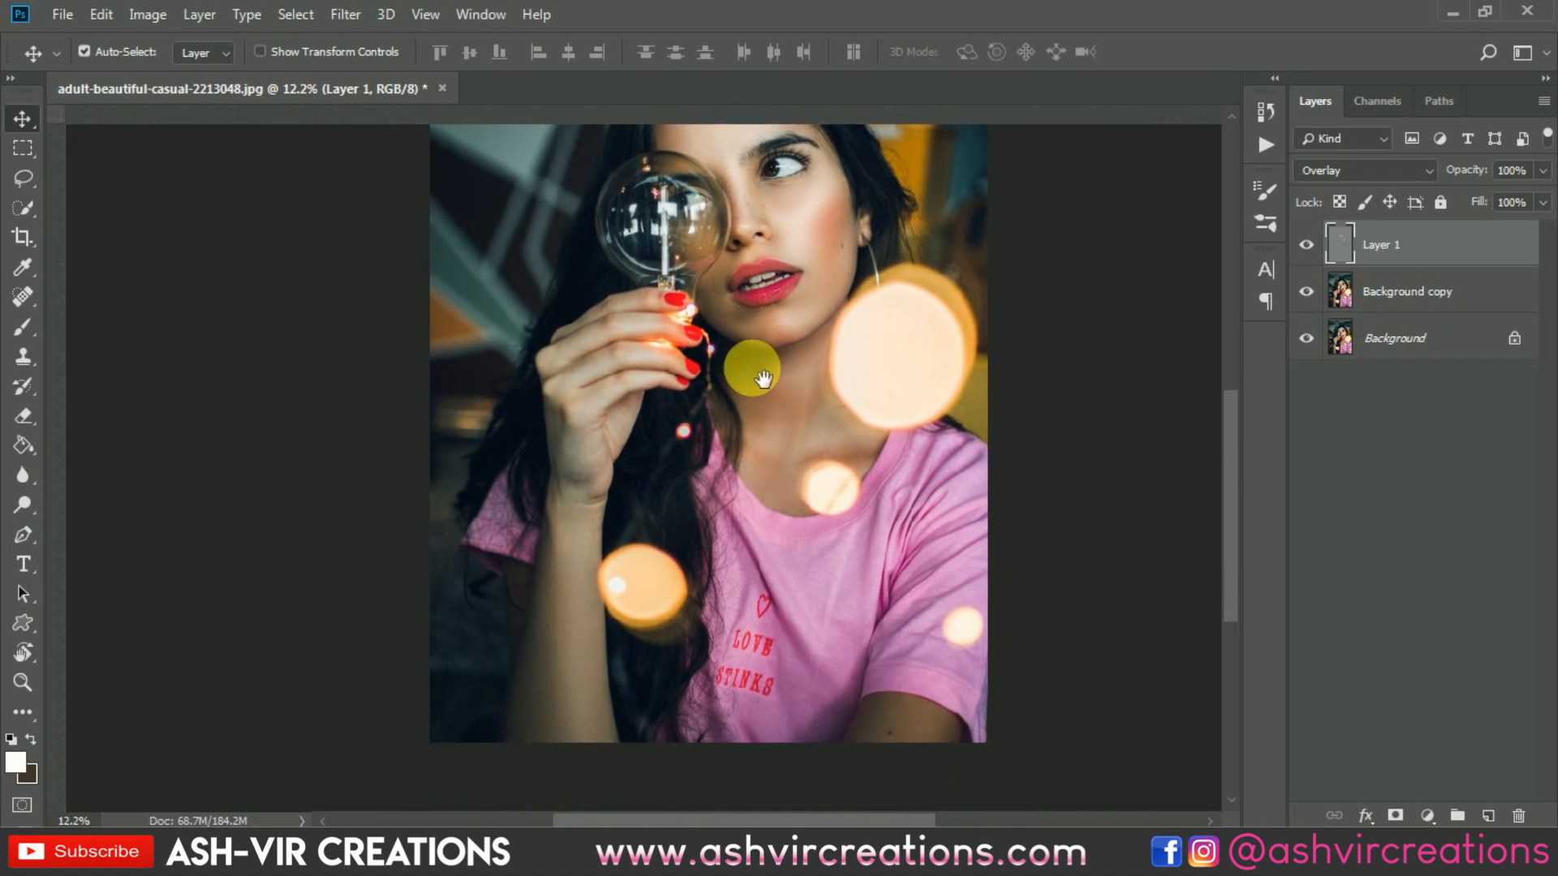
click(24, 502)
scroll(604, 438, up, 2)
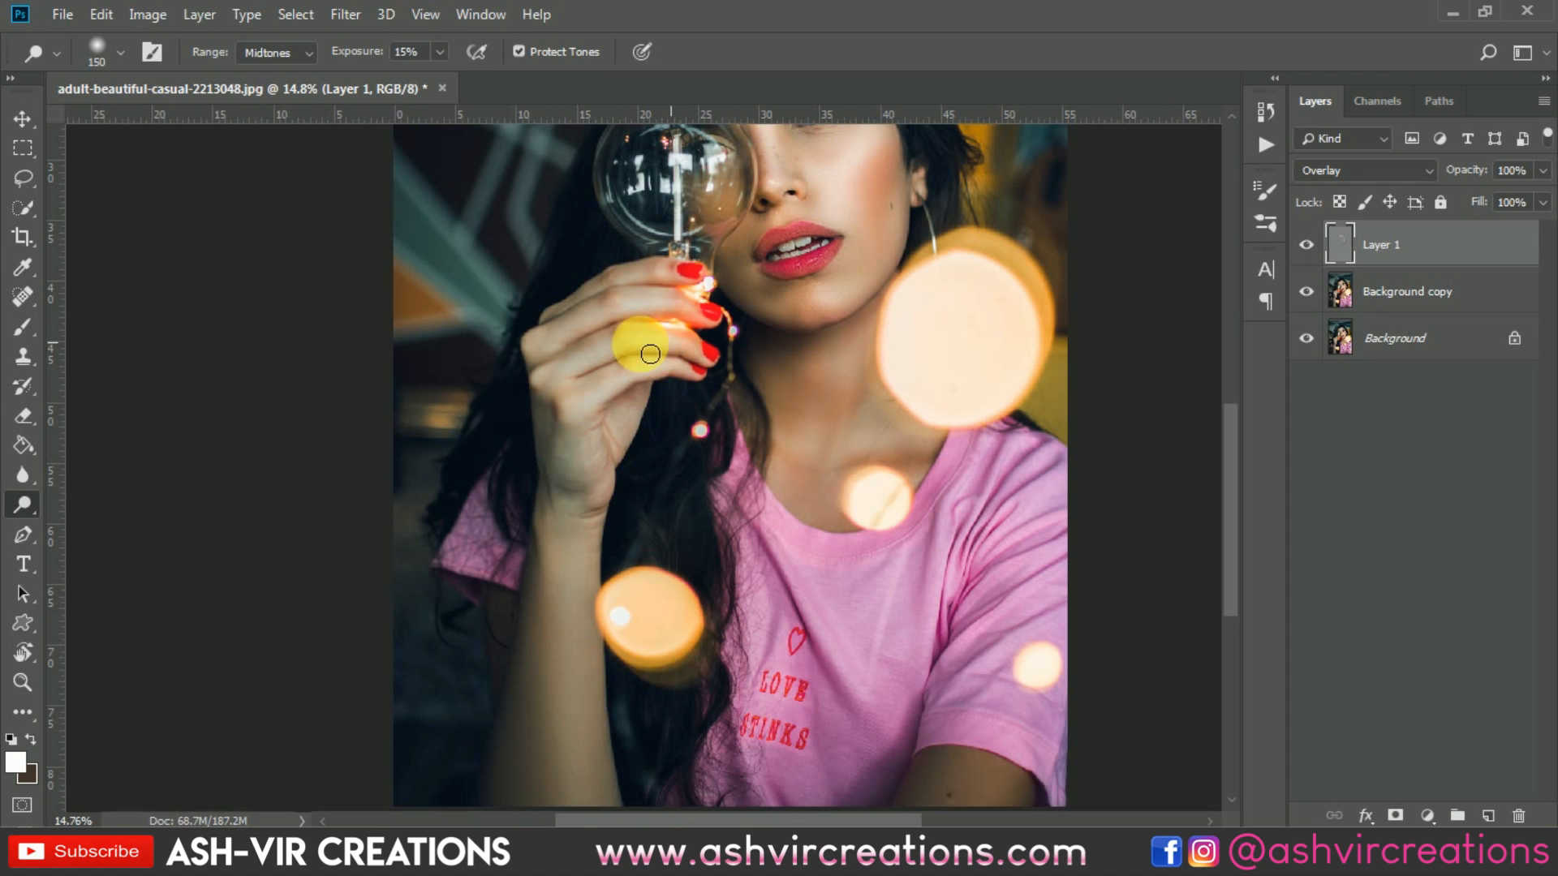
mouse_move(661, 314)
mouse_down()
mouse_move(577, 343)
mouse_move(668, 279)
mouse_move(602, 354)
mouse_move(553, 384)
mouse_move(581, 344)
mouse_move(540, 366)
mouse_move(587, 365)
mouse_move(549, 399)
mouse_up()
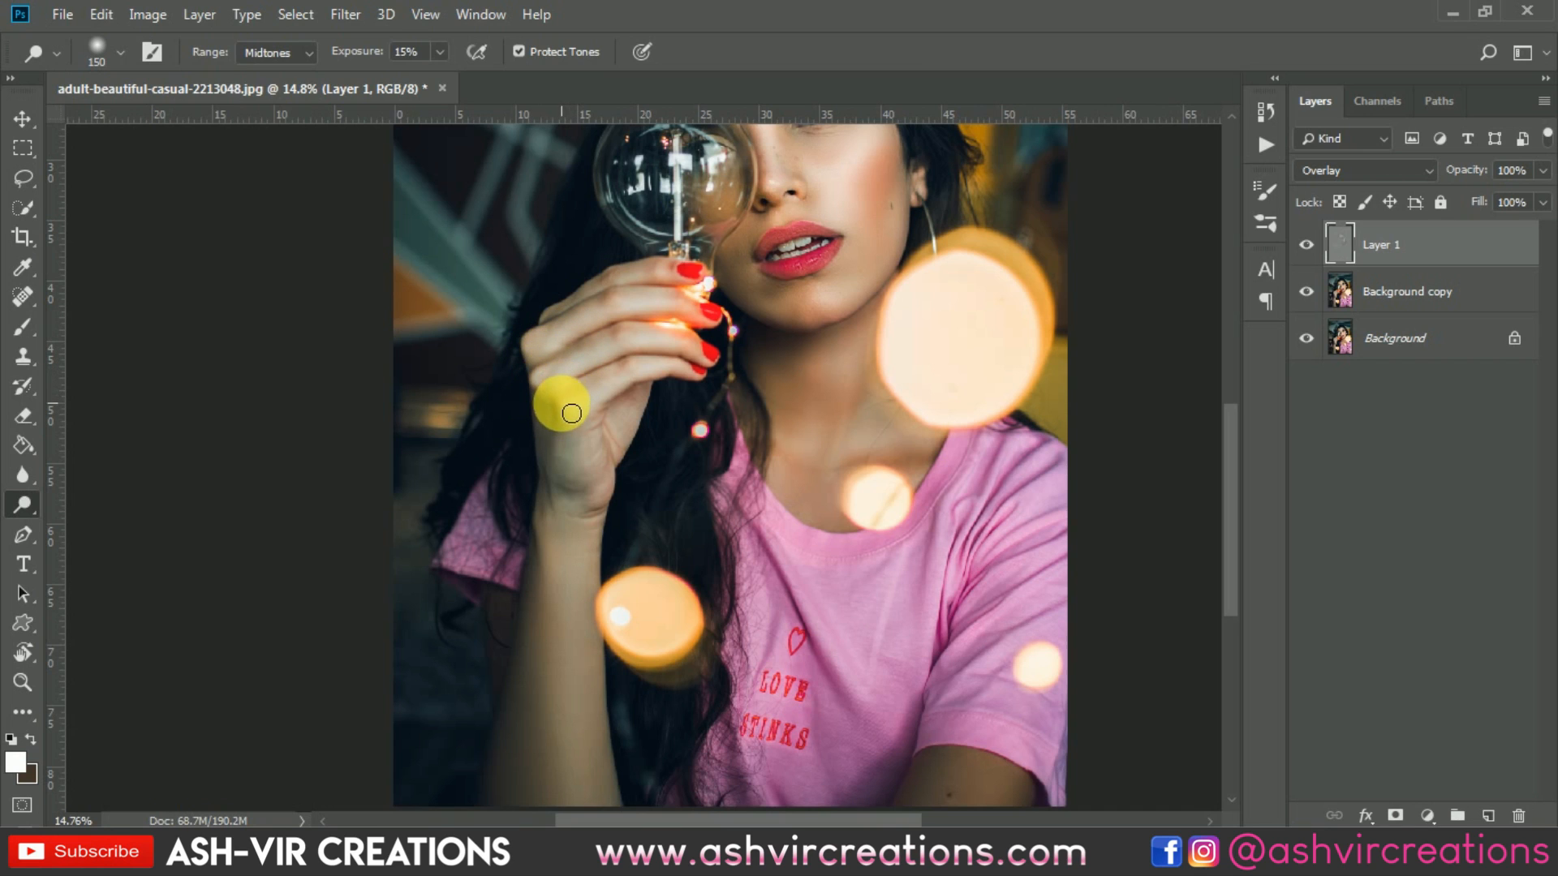
key(bracketright)
key(bracketright)
mouse_move(579, 524)
mouse_down()
mouse_move(621, 371)
mouse_move(602, 373)
mouse_move(618, 522)
mouse_move(915, 572)
mouse_move(967, 561)
mouse_move(938, 631)
mouse_move(1005, 515)
mouse_move(952, 629)
mouse_move(1043, 559)
mouse_move(962, 634)
mouse_move(951, 595)
mouse_move(1035, 567)
mouse_move(903, 685)
mouse_move(936, 634)
mouse_move(936, 559)
mouse_move(580, 459)
mouse_move(567, 379)
mouse_move(588, 332)
mouse_move(629, 613)
mouse_move(630, 446)
mouse_move(651, 653)
mouse_move(669, 465)
mouse_move(738, 614)
mouse_up()
Step: Burn the shadow areas of the raised forearm and around the neckline
drag(79, 395, 99, 416)
mouse_move(31, 534)
mouse_down()
mouse_move(71, 513)
mouse_move(114, 523)
mouse_up()
mouse_move(572, 609)
mouse_down()
mouse_move(568, 503)
mouse_move(611, 818)
mouse_move(557, 633)
mouse_move(577, 682)
mouse_move(602, 485)
mouse_up()
mouse_move(602, 485)
mouse_down()
mouse_move(650, 627)
mouse_move(664, 619)
mouse_move(640, 526)
mouse_move(626, 643)
mouse_move(727, 452)
mouse_move(683, 489)
mouse_move(765, 475)
mouse_move(731, 435)
mouse_move(651, 467)
mouse_move(776, 443)
mouse_move(764, 401)
mouse_move(665, 417)
mouse_move(833, 473)
mouse_move(839, 534)
mouse_move(869, 541)
mouse_move(777, 581)
mouse_up()
scroll(855, 528, down, 3)
scroll(777, 580, up, 3)
Step: Dodge the skin of the neck and upper chest with a size 300 brush, and burn its shadows at 11% exposure
mouse_move(19, 512)
mouse_down()
mouse_move(76, 513)
mouse_move(75, 500)
mouse_up()
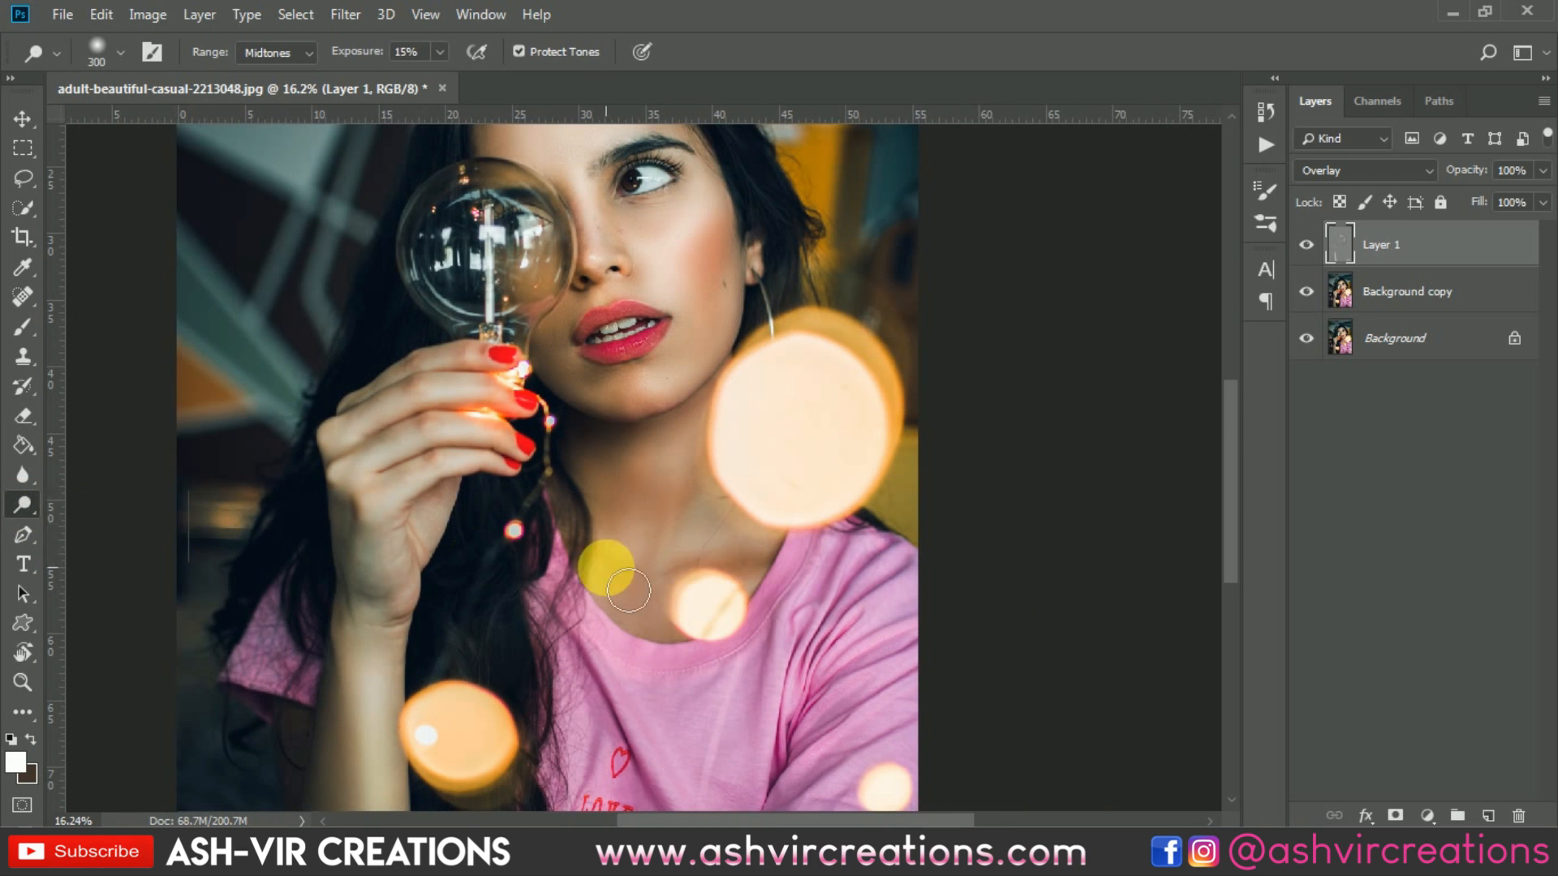
mouse_move(717, 560)
mouse_down()
mouse_move(746, 465)
mouse_move(721, 561)
mouse_move(786, 552)
mouse_move(663, 579)
mouse_move(615, 534)
mouse_move(681, 587)
mouse_move(692, 546)
mouse_move(654, 646)
mouse_up()
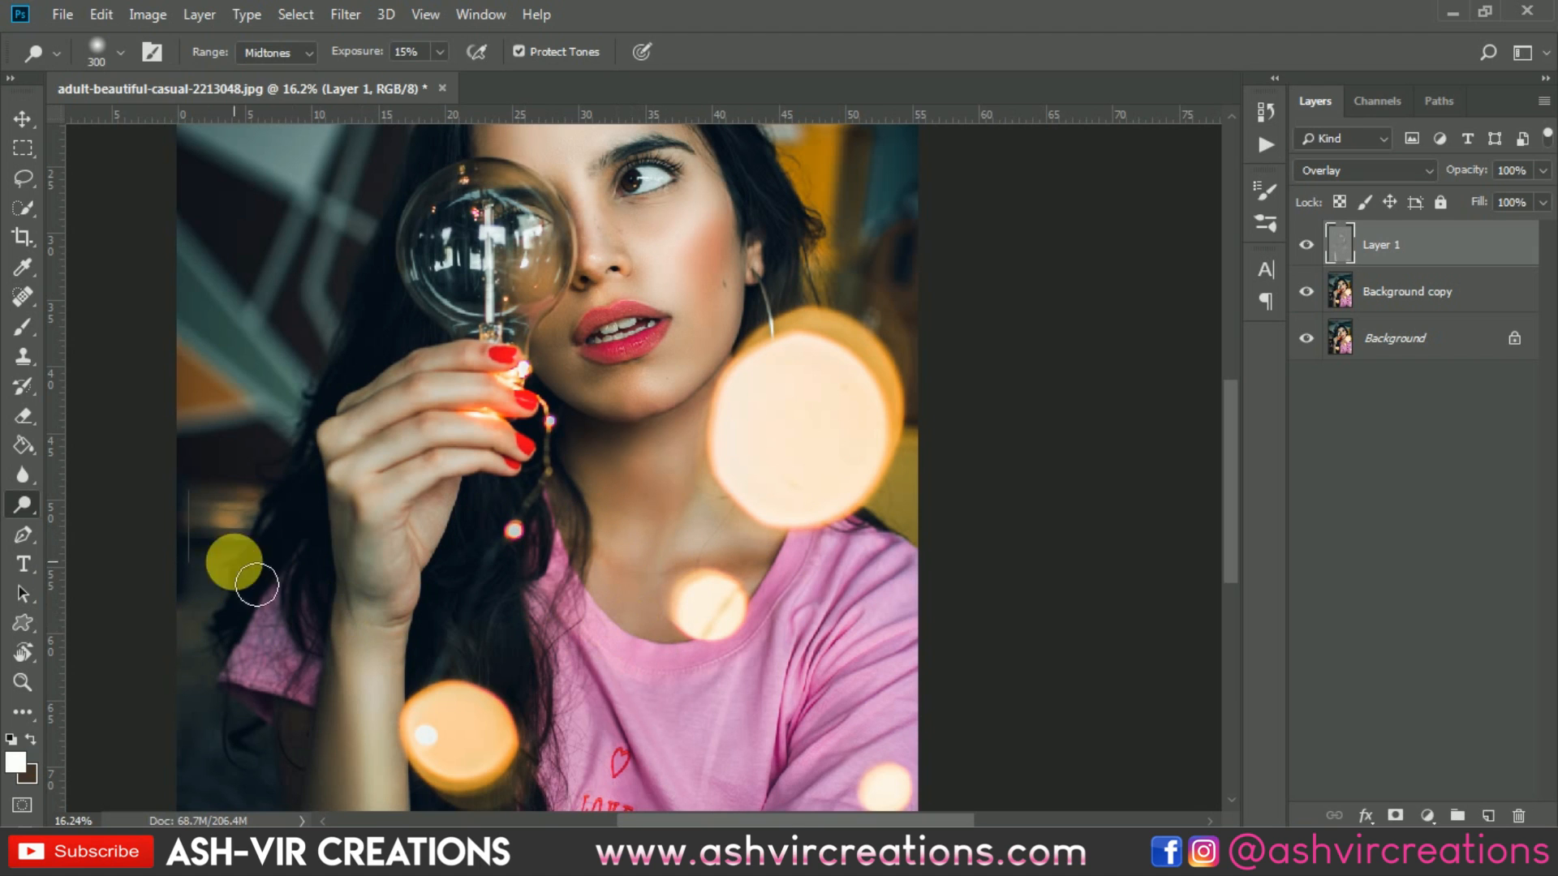
drag(17, 508, 66, 526)
mouse_move(629, 501)
mouse_down()
mouse_move(706, 477)
mouse_move(661, 653)
mouse_move(800, 586)
mouse_move(648, 596)
mouse_move(571, 555)
mouse_move(672, 487)
mouse_move(630, 464)
mouse_move(711, 516)
mouse_move(642, 669)
mouse_up()
Step: Compare the portrait with and without the dodge and burn layer by toggling Layer 1's visibility
scroll(643, 642, down, 4)
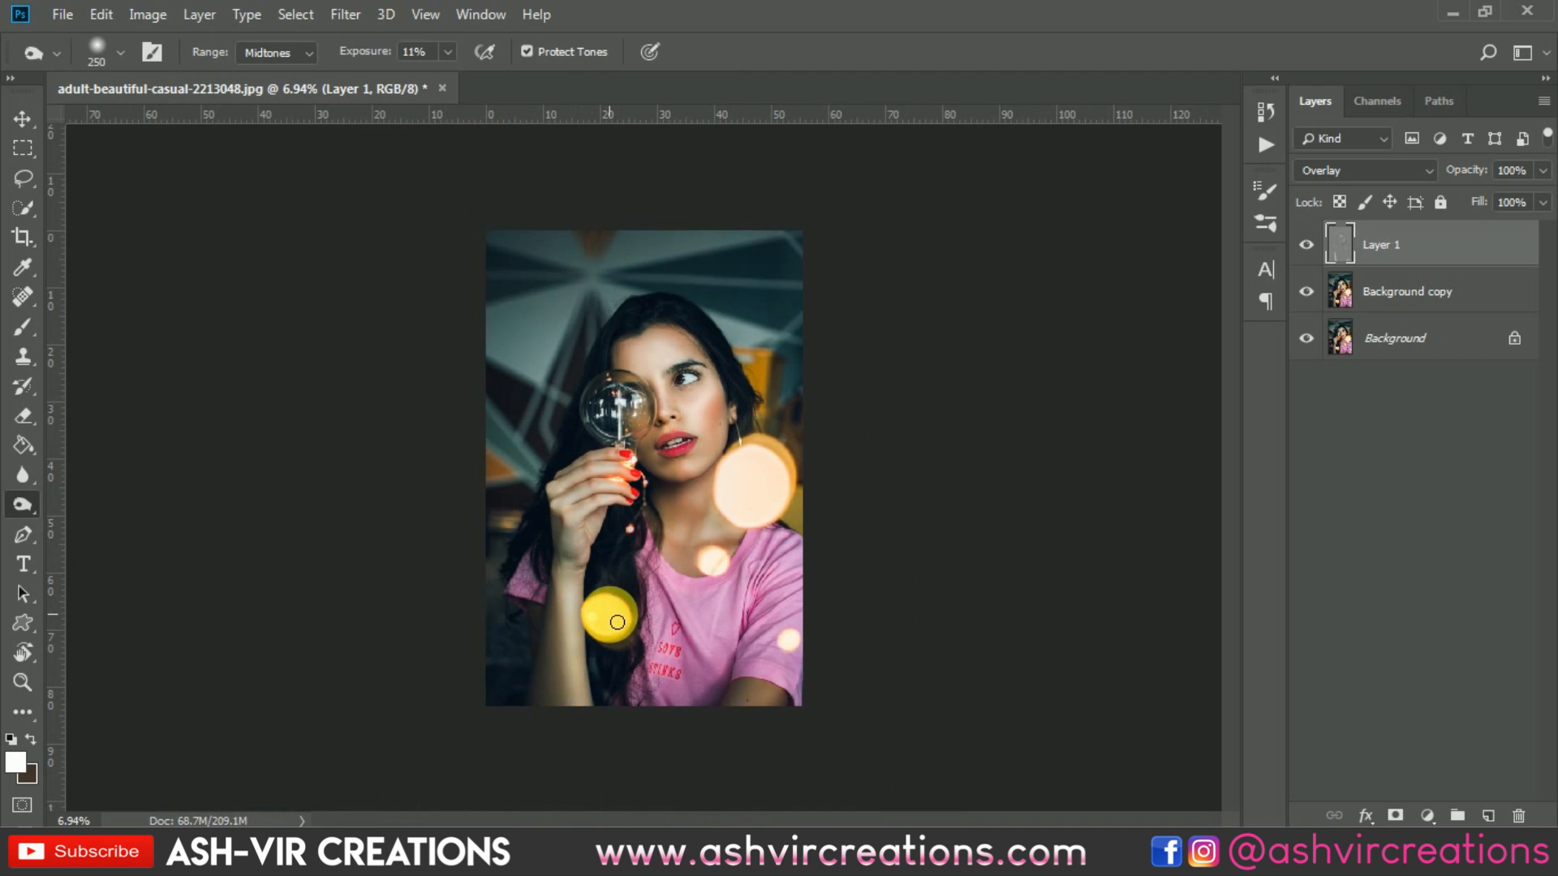
scroll(643, 642, up, 1)
click(1309, 246)
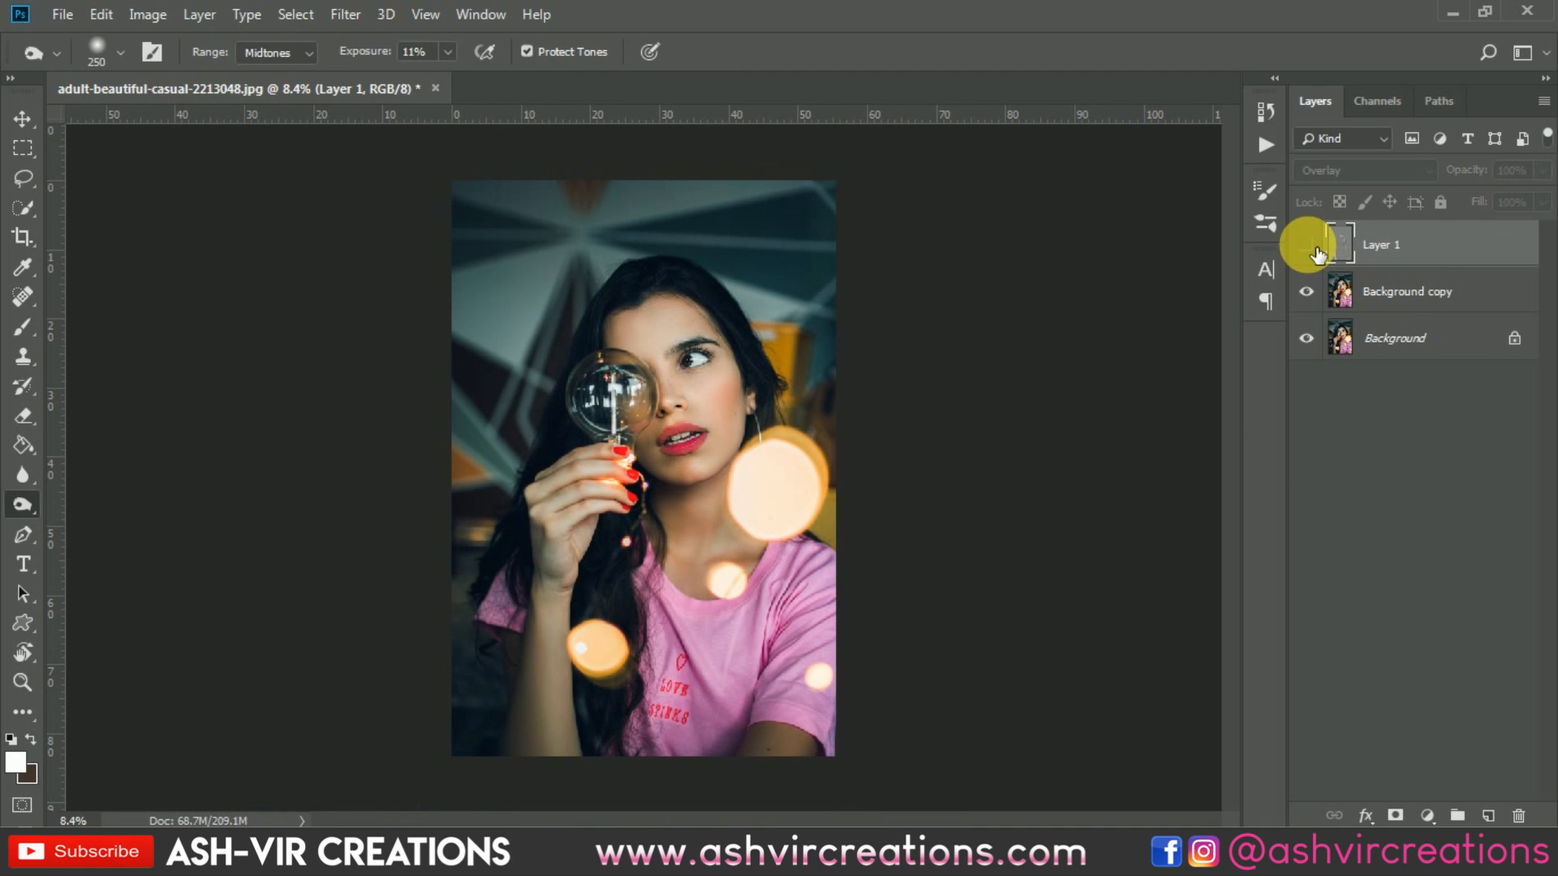
click(1307, 246)
scroll(842, 414, up, 1)
click(1316, 245)
click(1322, 247)
click(1322, 246)
click(1322, 246)
click(1323, 246)
click(1324, 246)
click(1323, 247)
click(1323, 247)
click(1323, 246)
click(1324, 247)
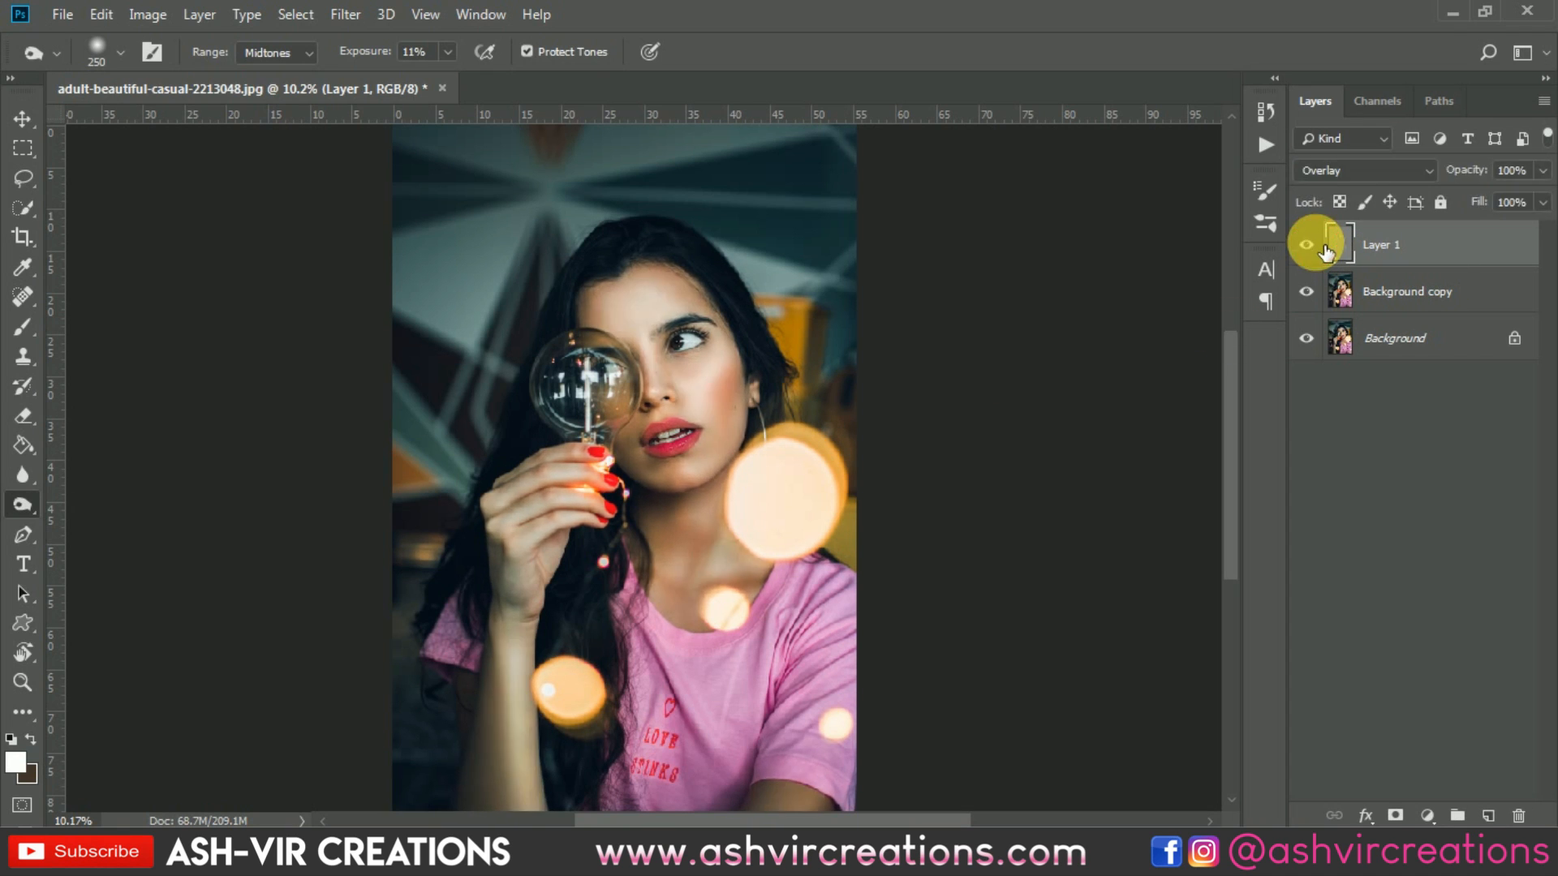
scroll(933, 450, down, 2)
key(v)
scroll(805, 380, up, 1)
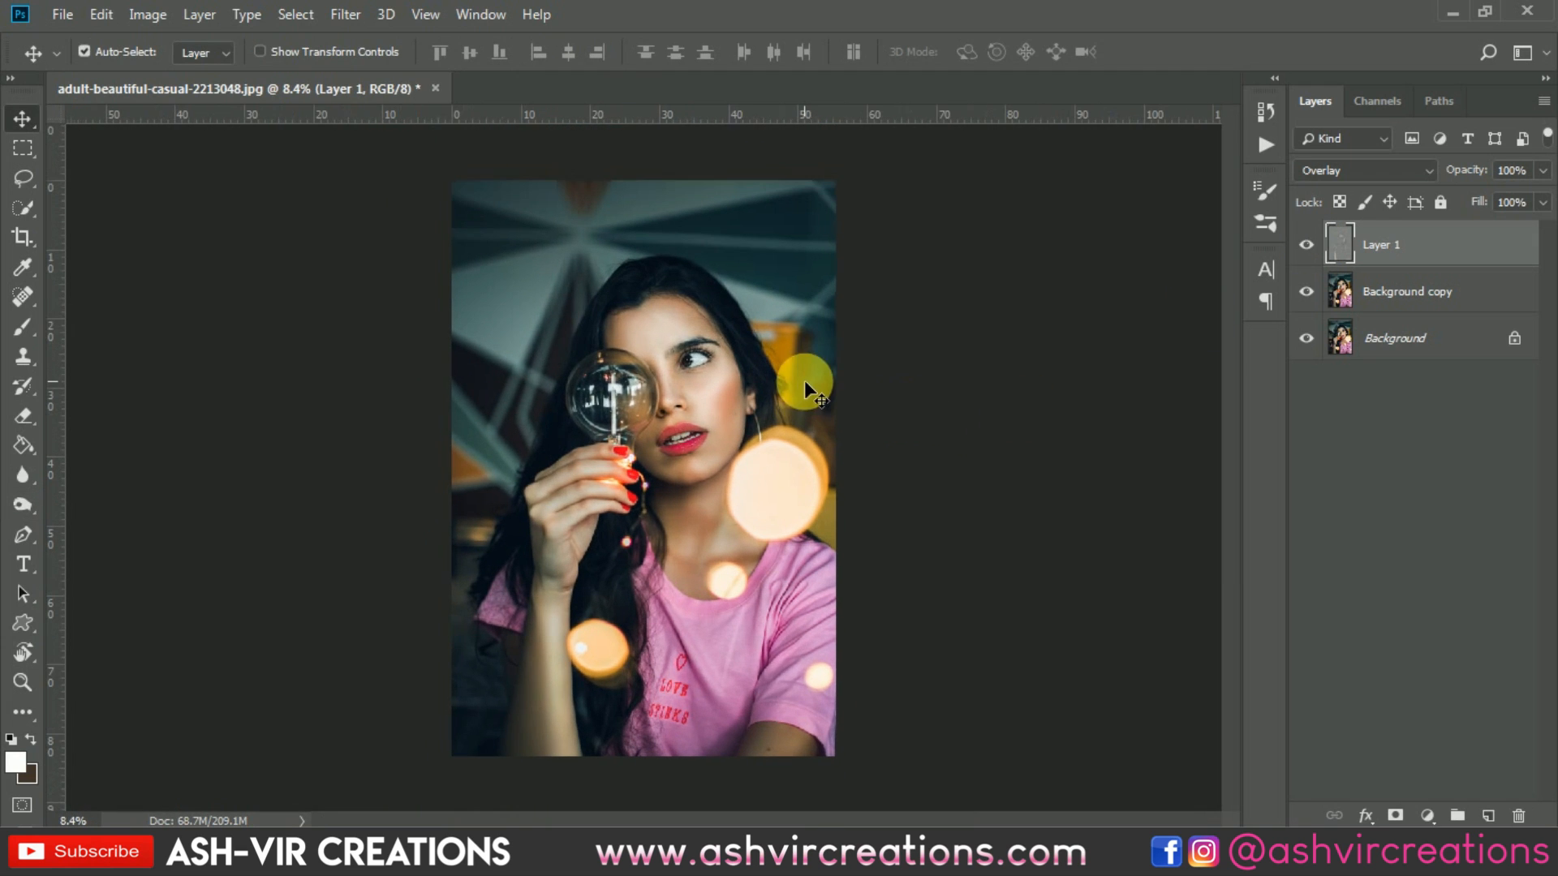
Step: Merge the dodge and burn layer with the Background copy layer
ctrl+click(1431, 299)
right_click(1427, 297)
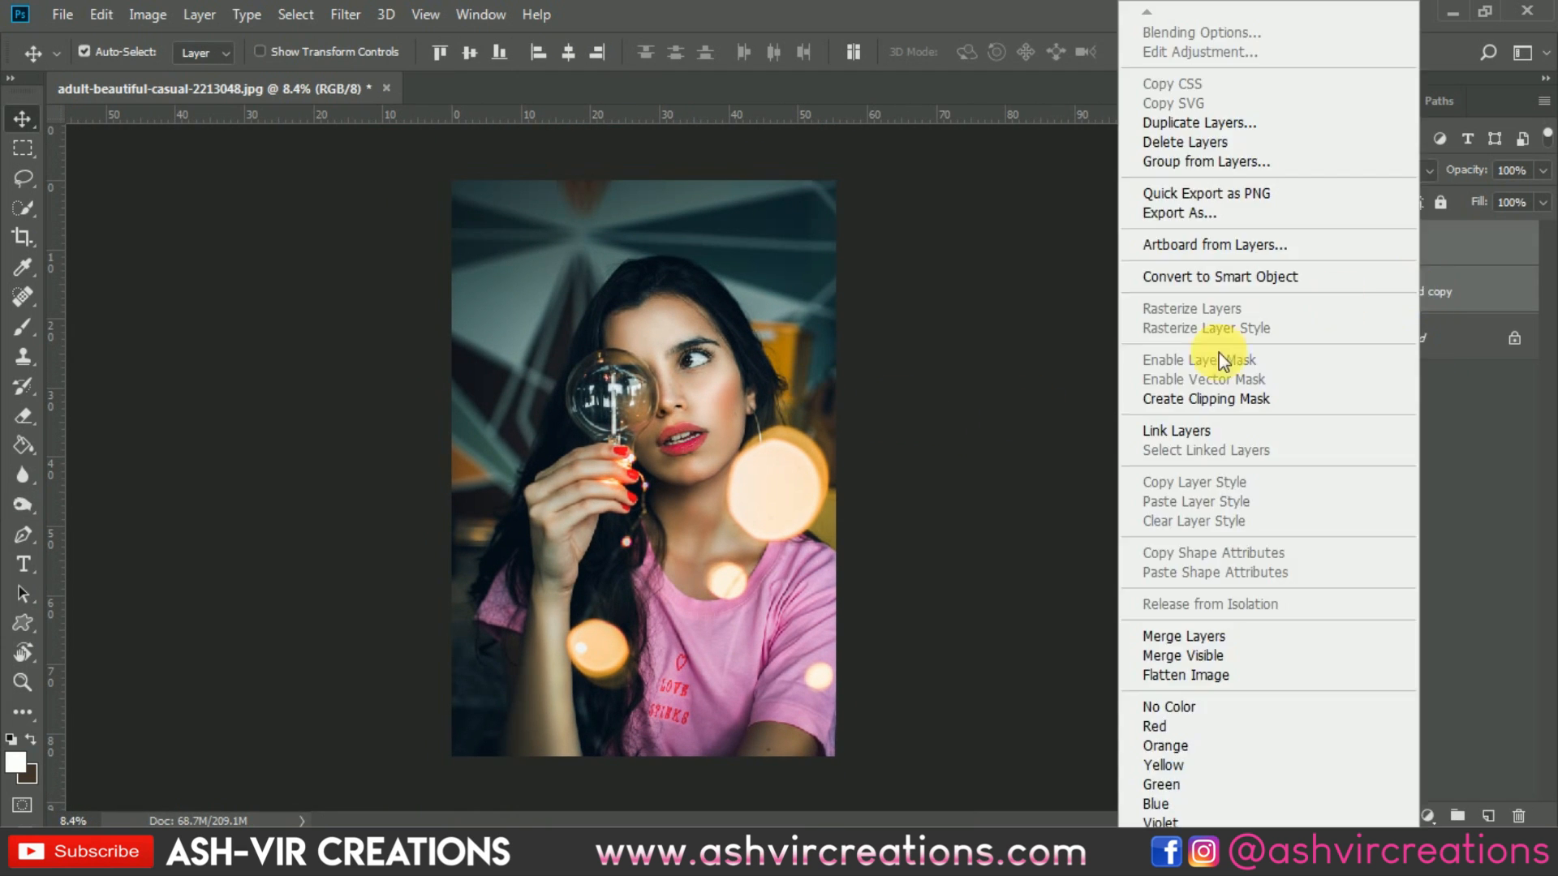
click(1181, 633)
key(ctrl+z)
key(ctrl+z)
Step: Apply the Camera Raw filter's calibration to the merged layer with Blue Primary hue -17 and saturation +76
click(352, 18)
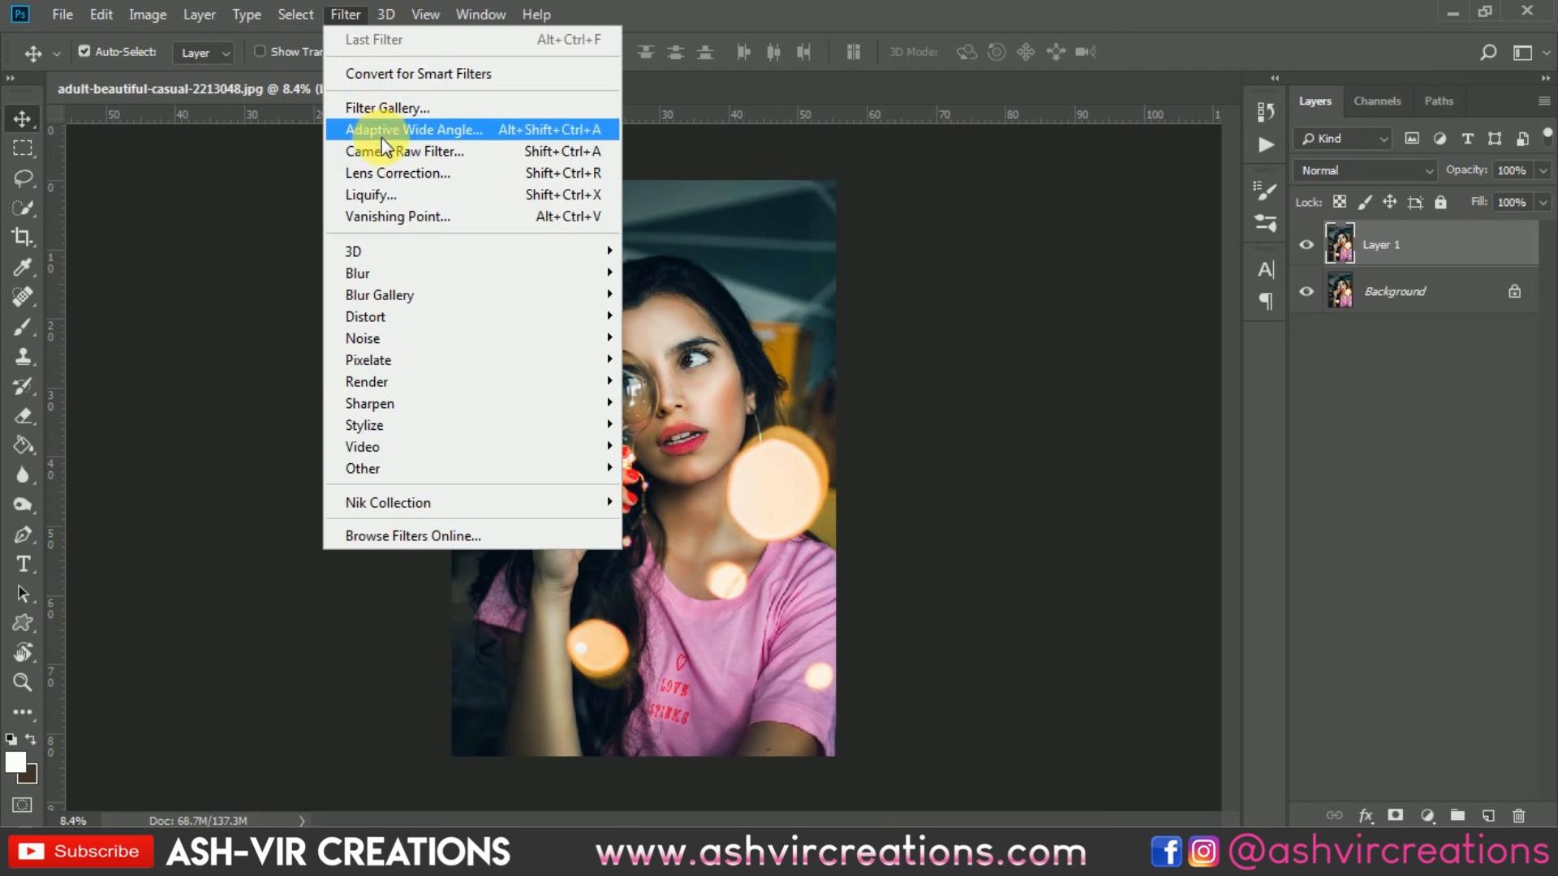
click(385, 151)
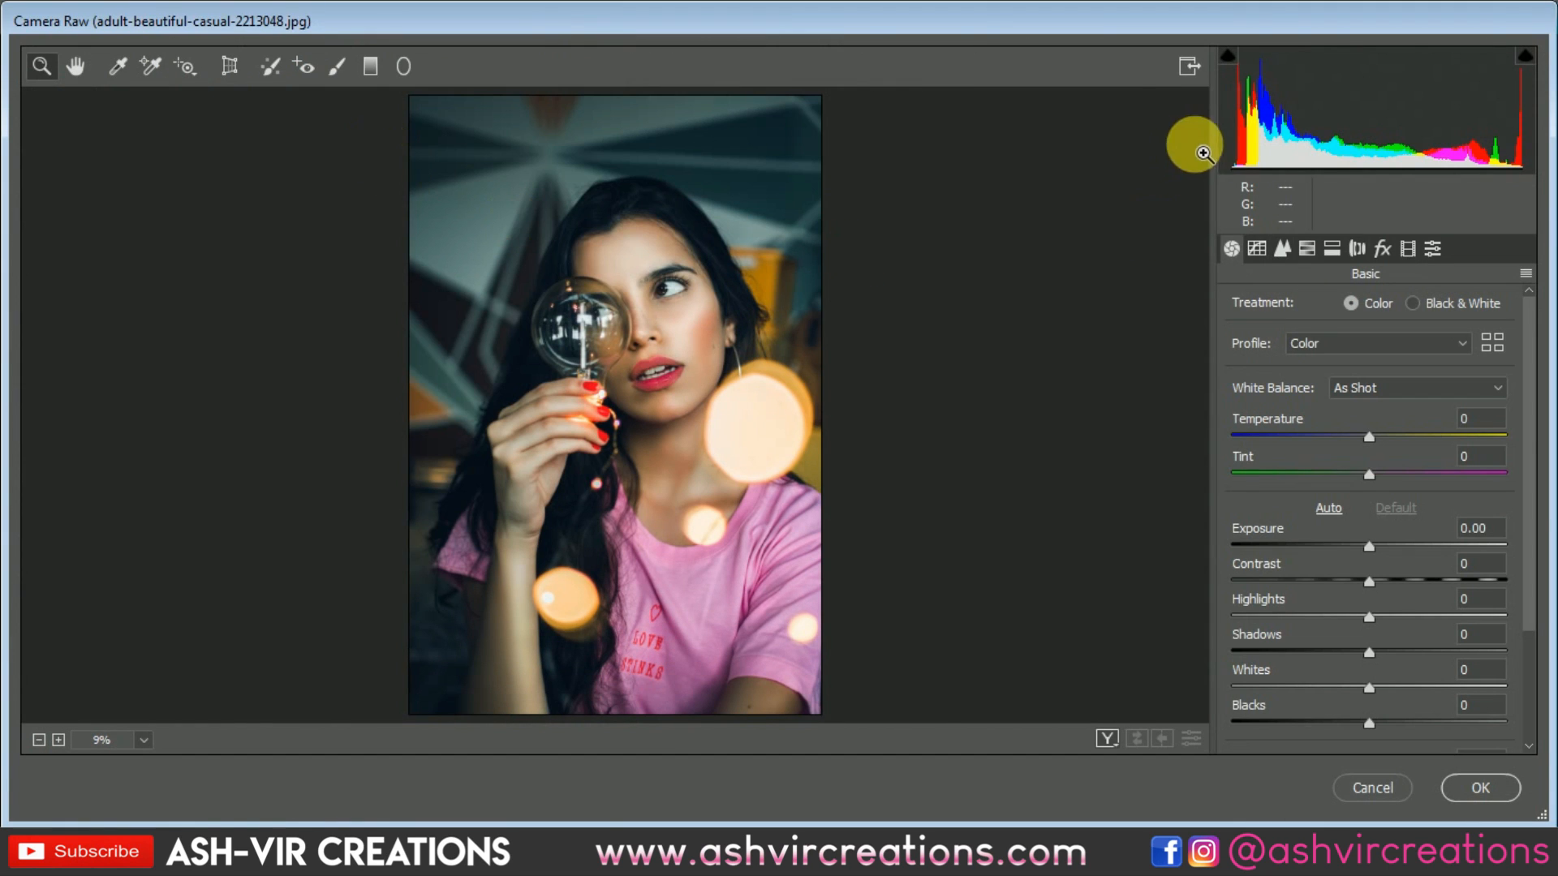
click(1409, 248)
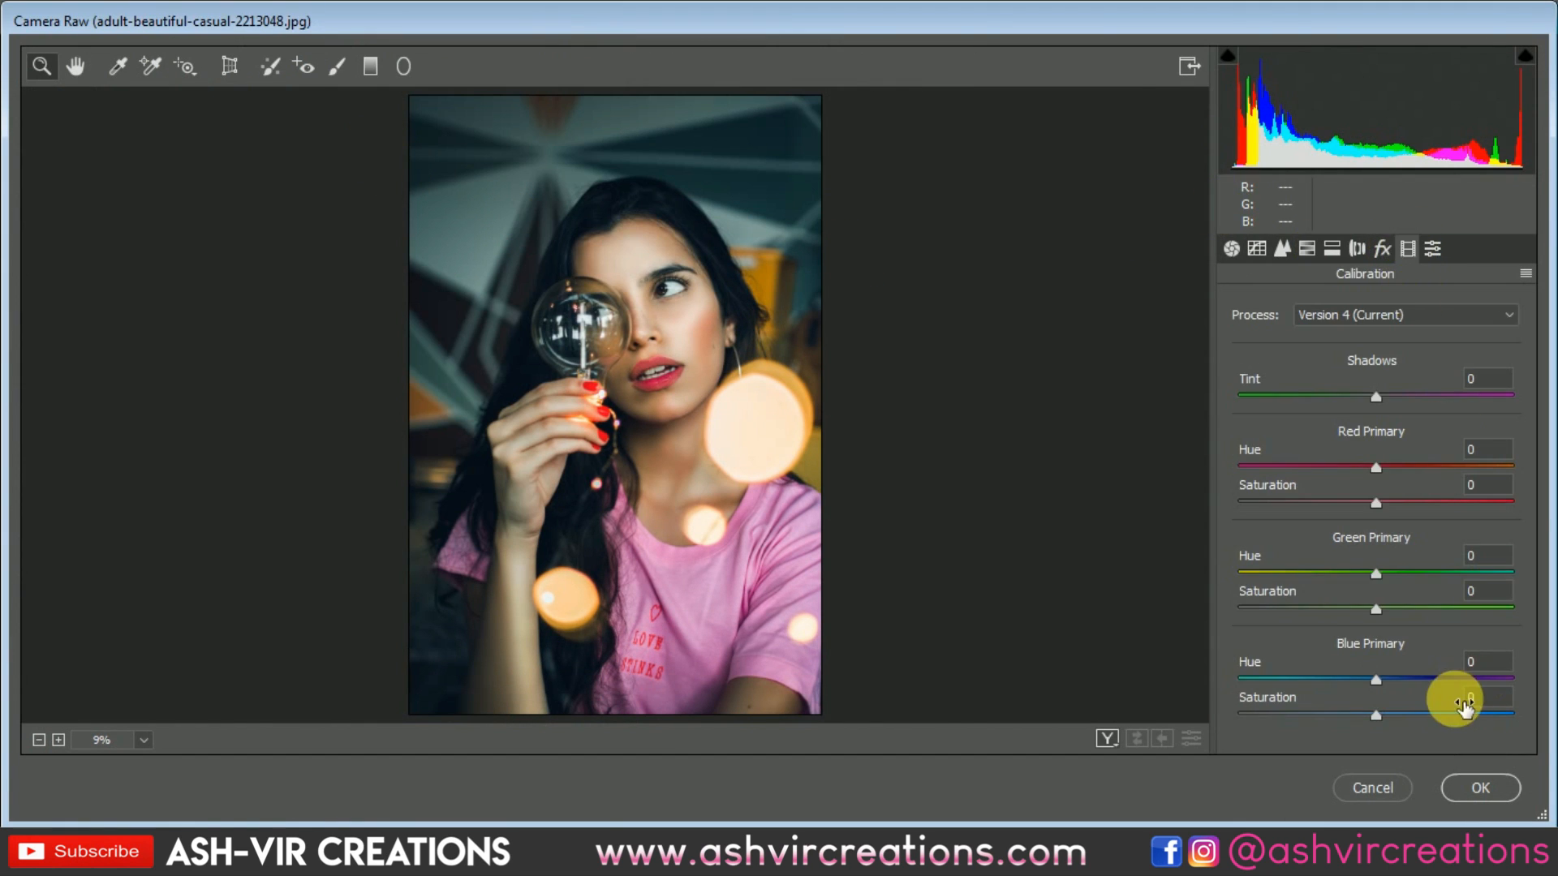
mouse_move(1377, 679)
mouse_down()
mouse_move(1309, 686)
mouse_move(1352, 687)
mouse_up()
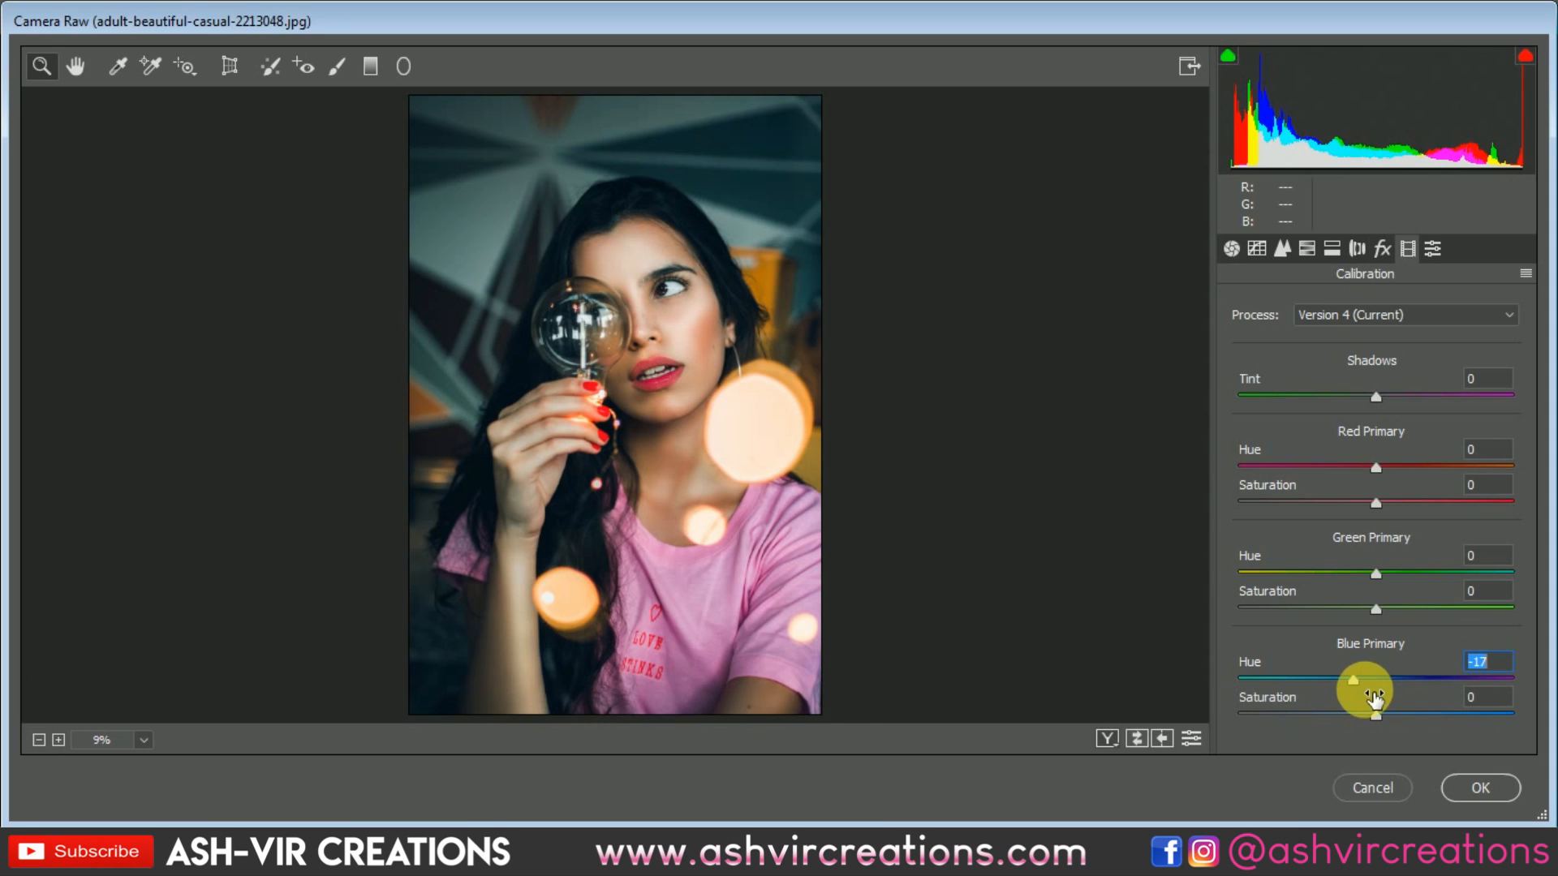
drag(1379, 714, 1447, 720)
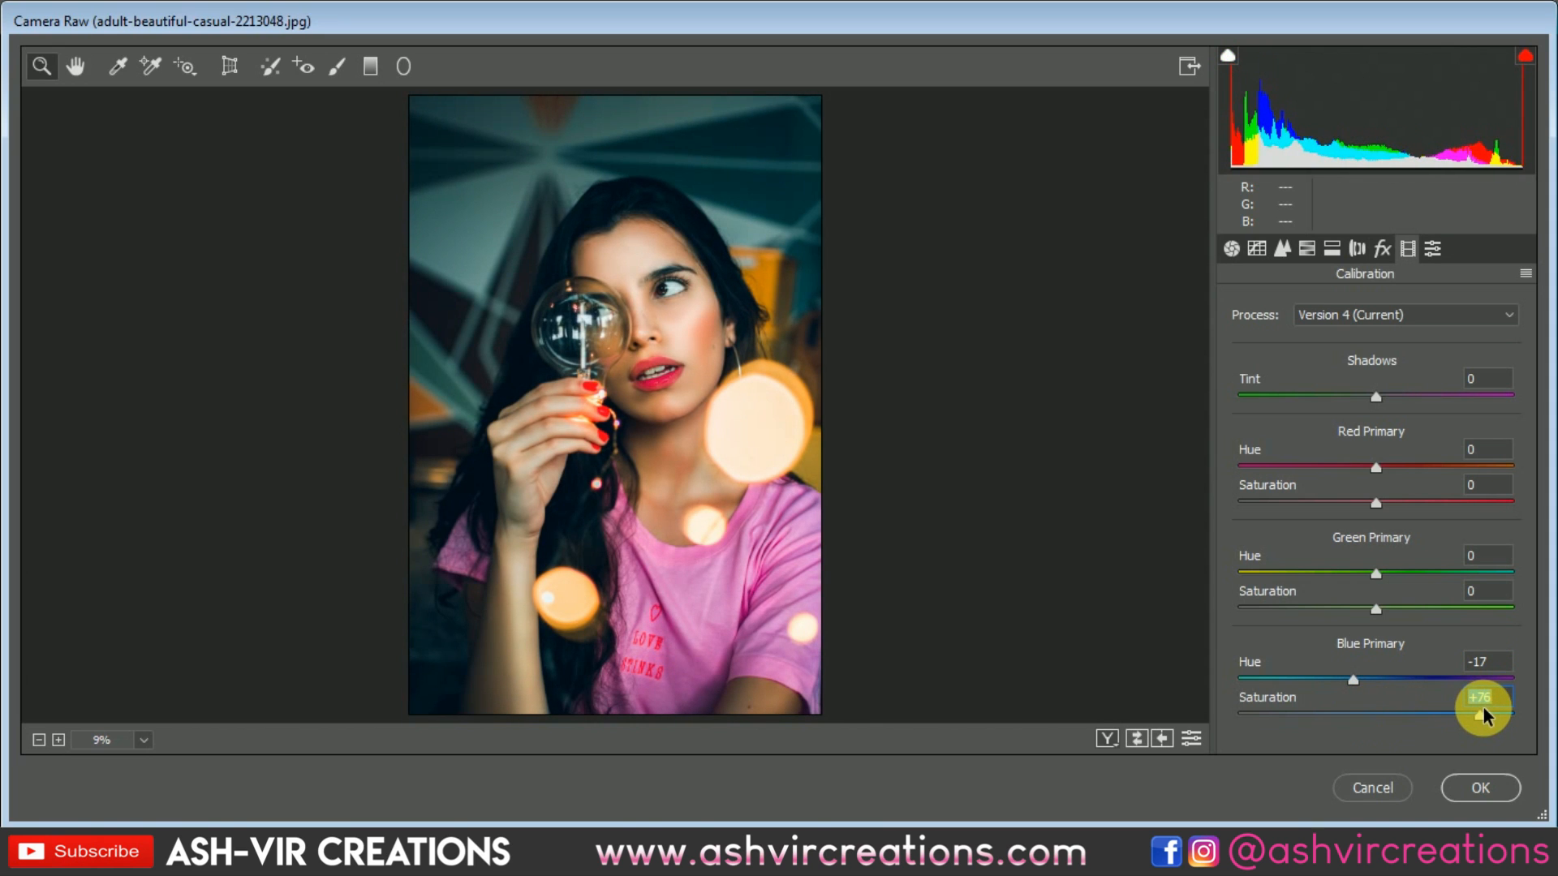
Step: Reset the Blue Primary hue and saturation to 0 in the Camera Raw calibration
drag(1483, 708, 1479, 709)
text(0)
click(1502, 664)
text(0)
drag(1511, 666, 1418, 670)
Step: Set the basic tones to Exposure -0.40, Contrast +21, Shadows +84, Whites -22 and Blacks -7
click(1231, 248)
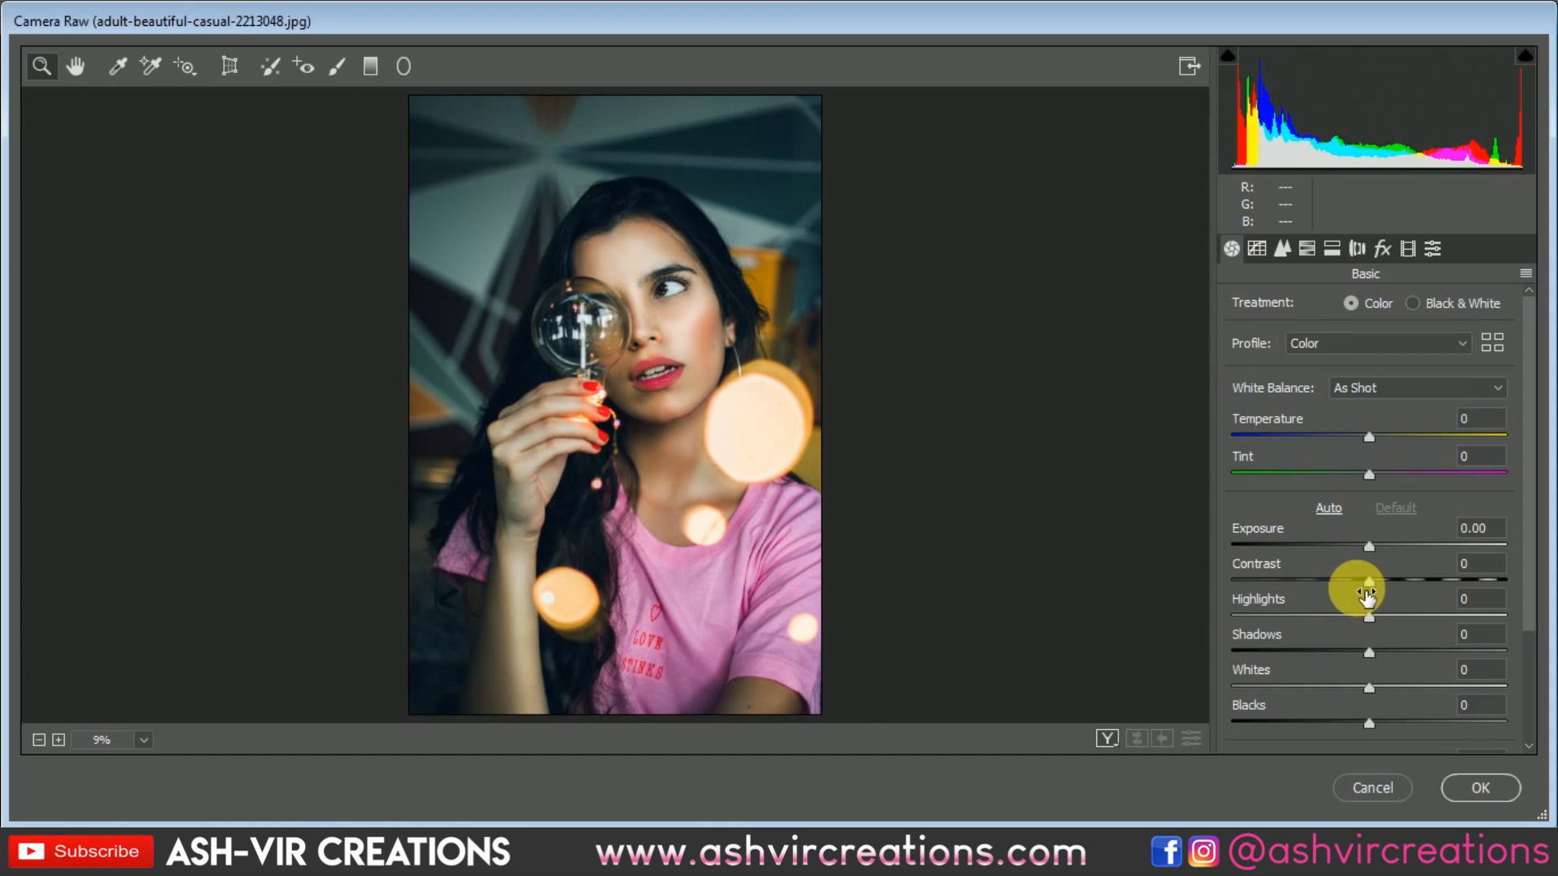
drag(1371, 581, 1403, 581)
drag(1369, 652, 1485, 654)
mouse_move(1371, 687)
mouse_down()
mouse_move(1279, 686)
mouse_move(1374, 686)
mouse_move(1325, 687)
mouse_move(1349, 687)
mouse_up()
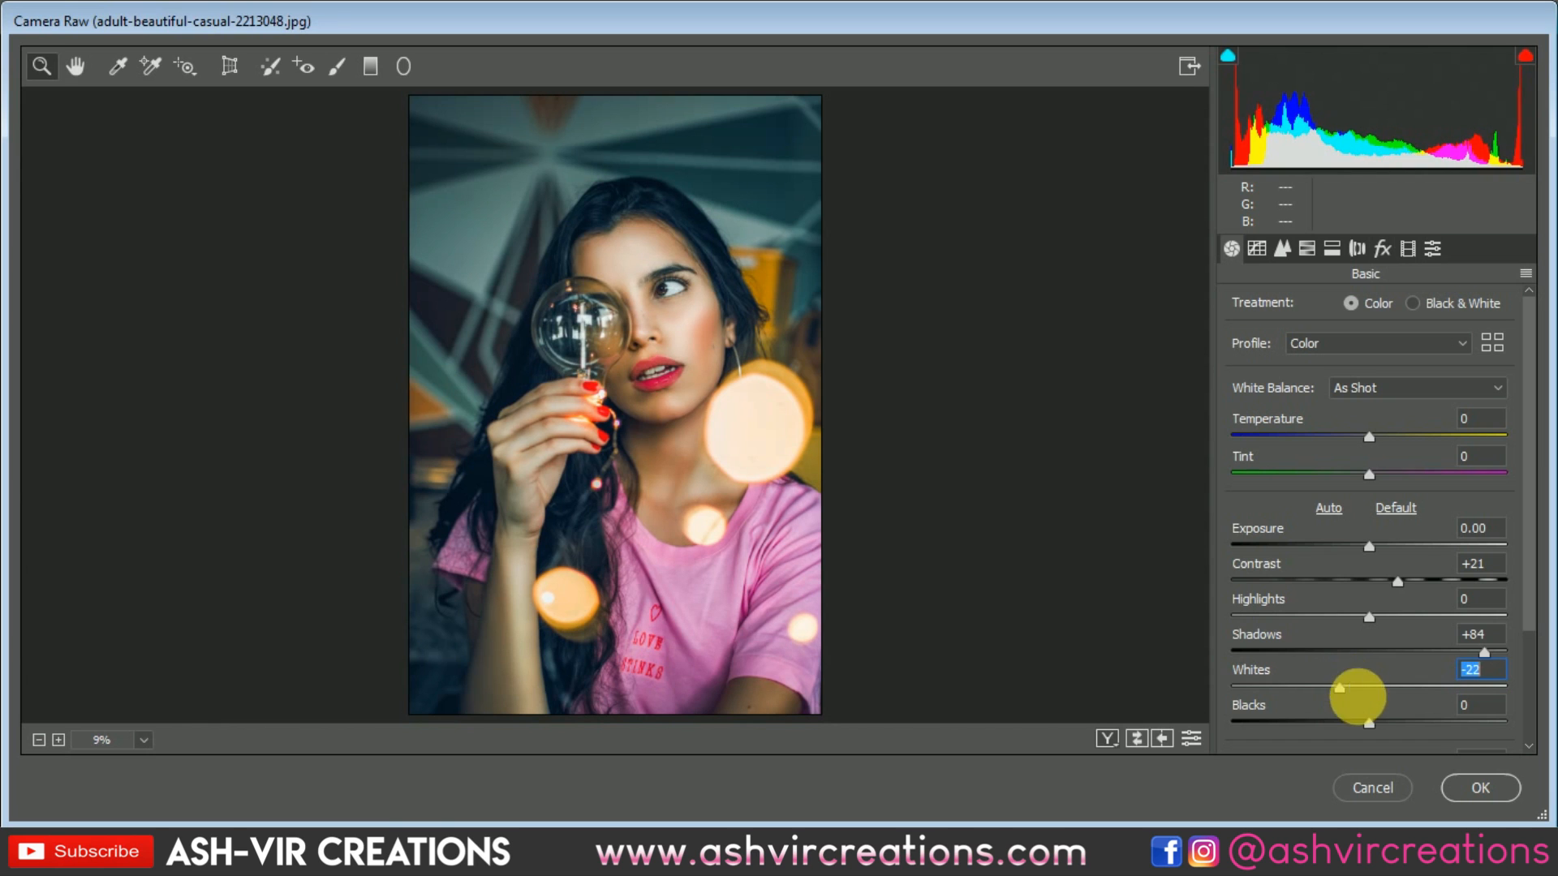
drag(1369, 549, 1360, 548)
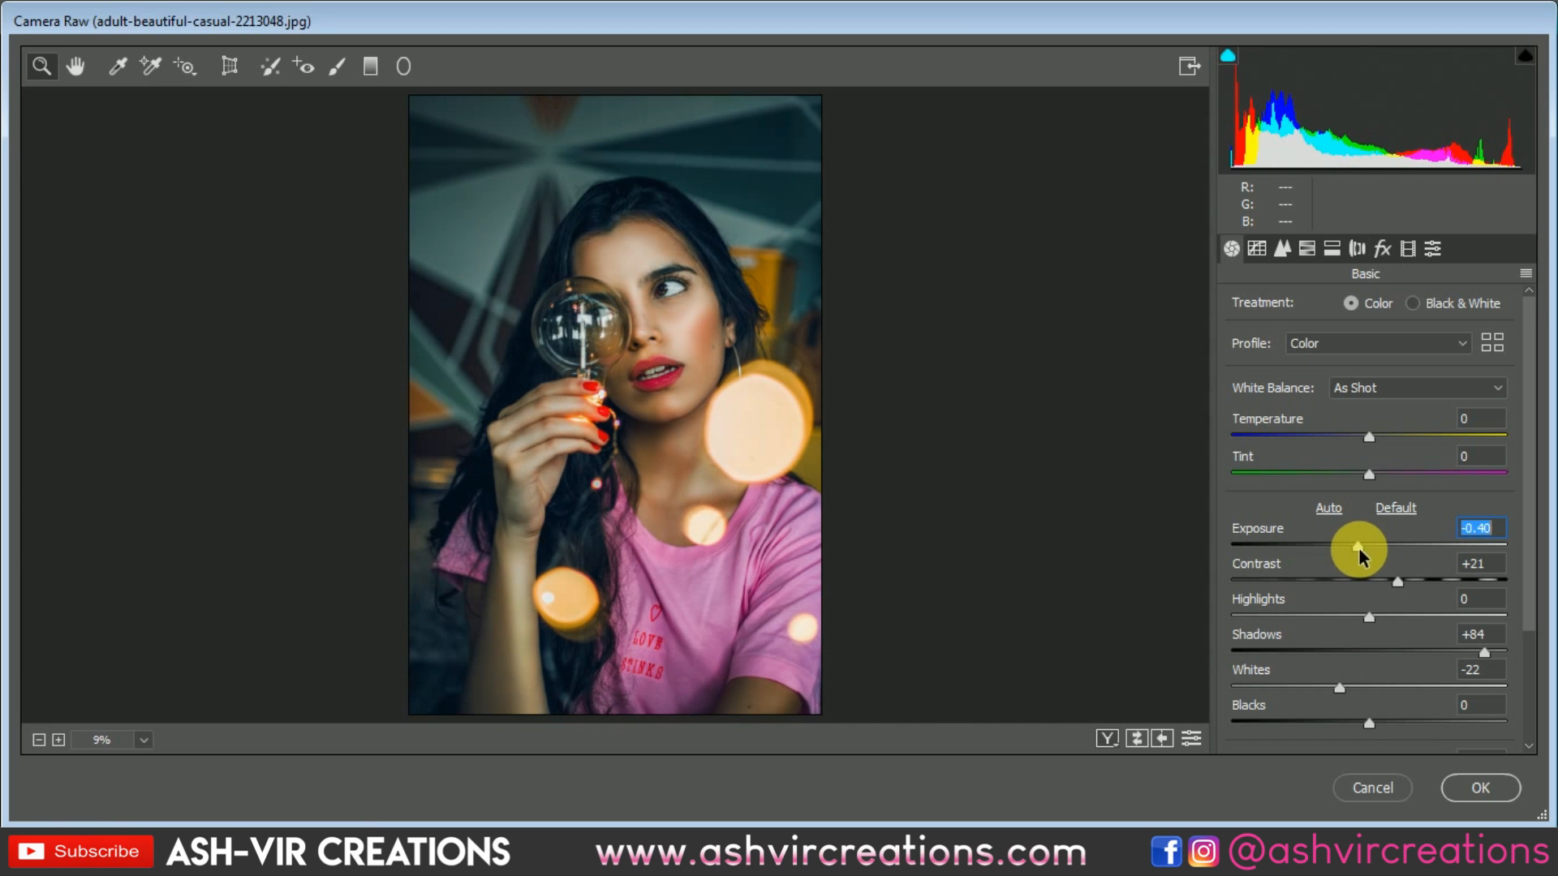
mouse_move(1369, 722)
mouse_down()
mouse_move(1325, 719)
mouse_move(1409, 719)
mouse_move(1336, 720)
mouse_move(1389, 723)
mouse_move(1360, 723)
mouse_up()
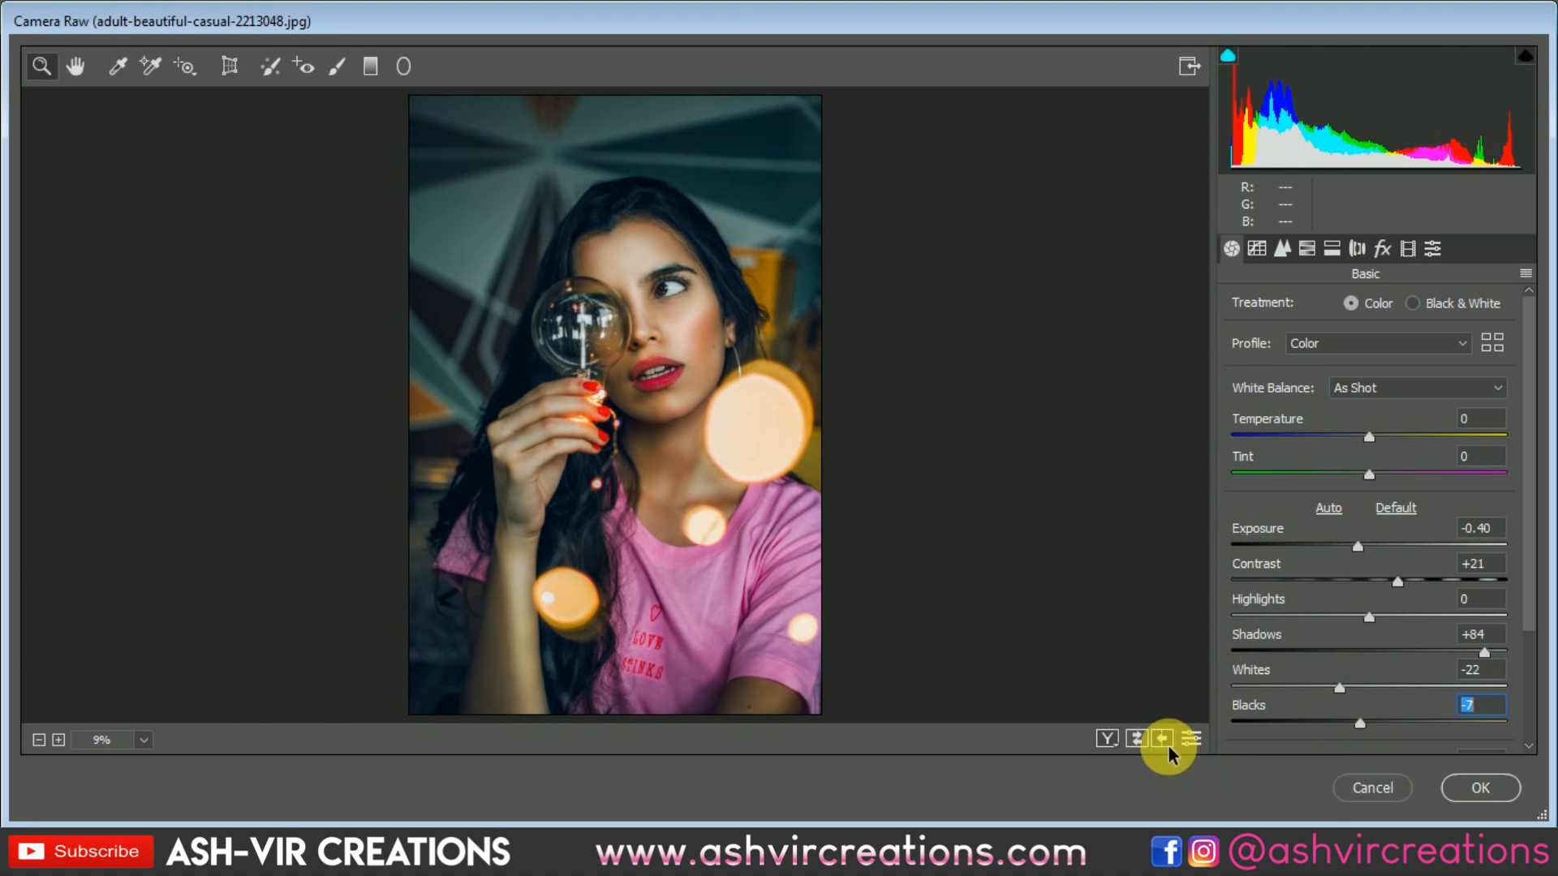
Step: Compare the before and after versions of the face side by side, and apply the Camera Raw adjustments to the layer
click(1117, 734)
drag(539, 386, 779, 388)
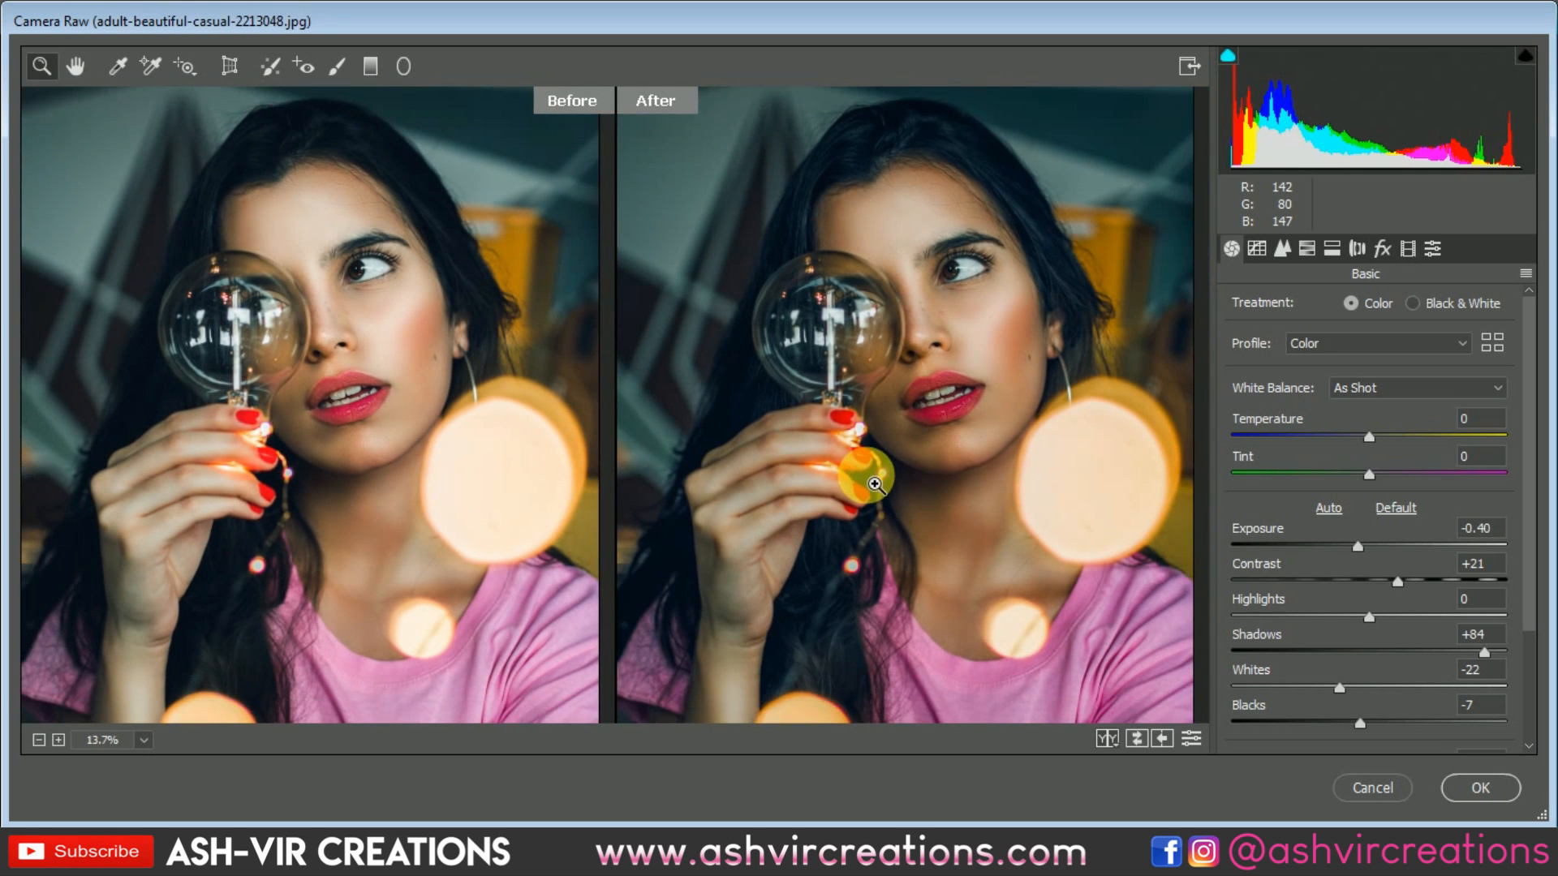
drag(874, 483, 986, 449)
click(959, 398)
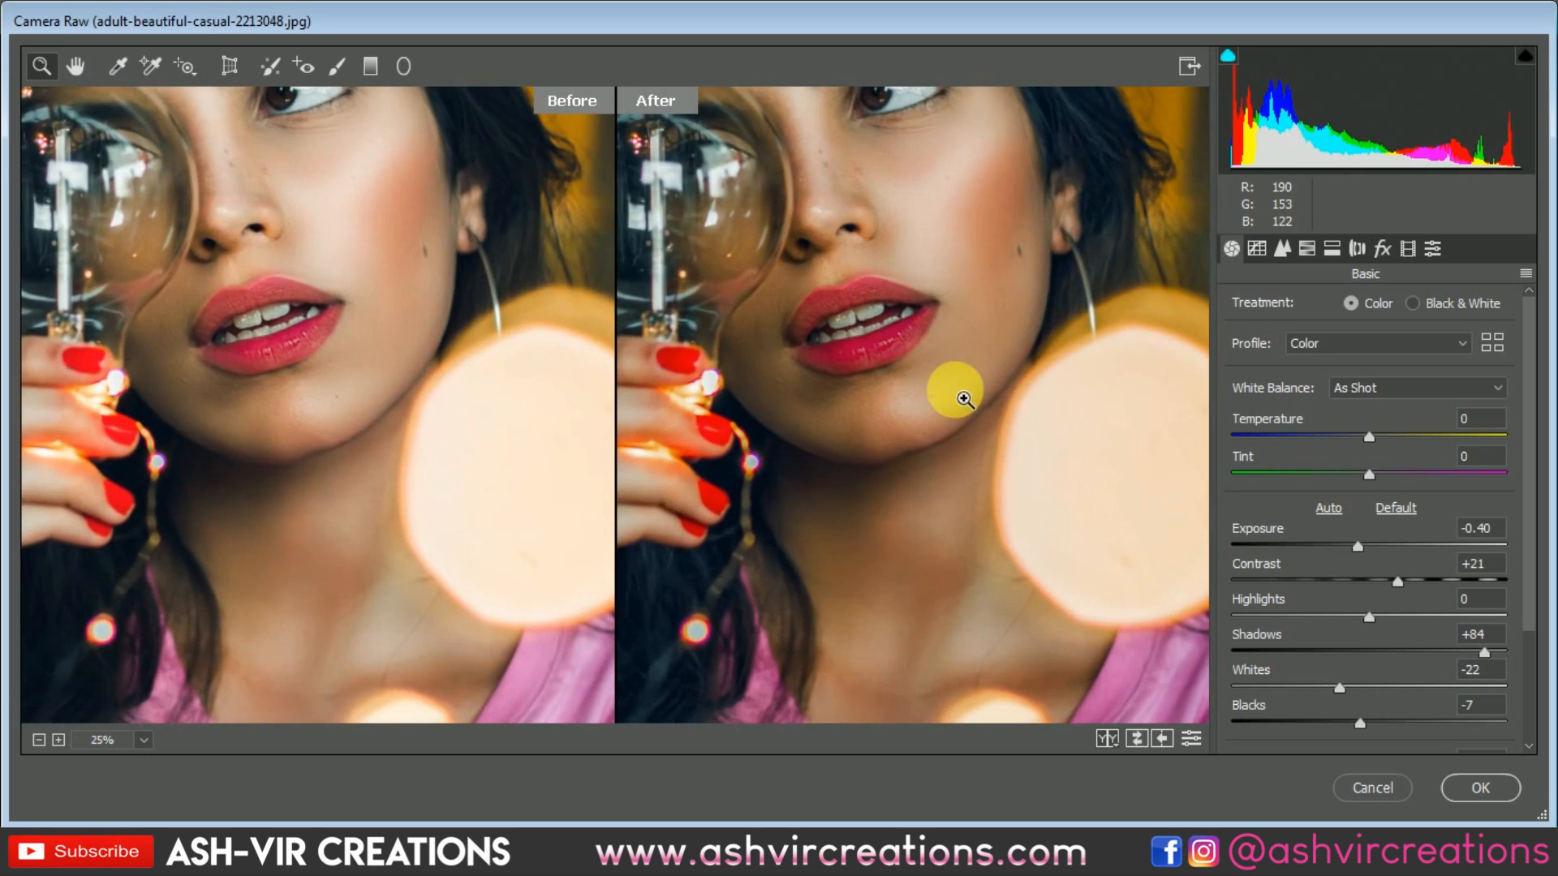
drag(939, 295, 1022, 487)
key(ctrl+0)
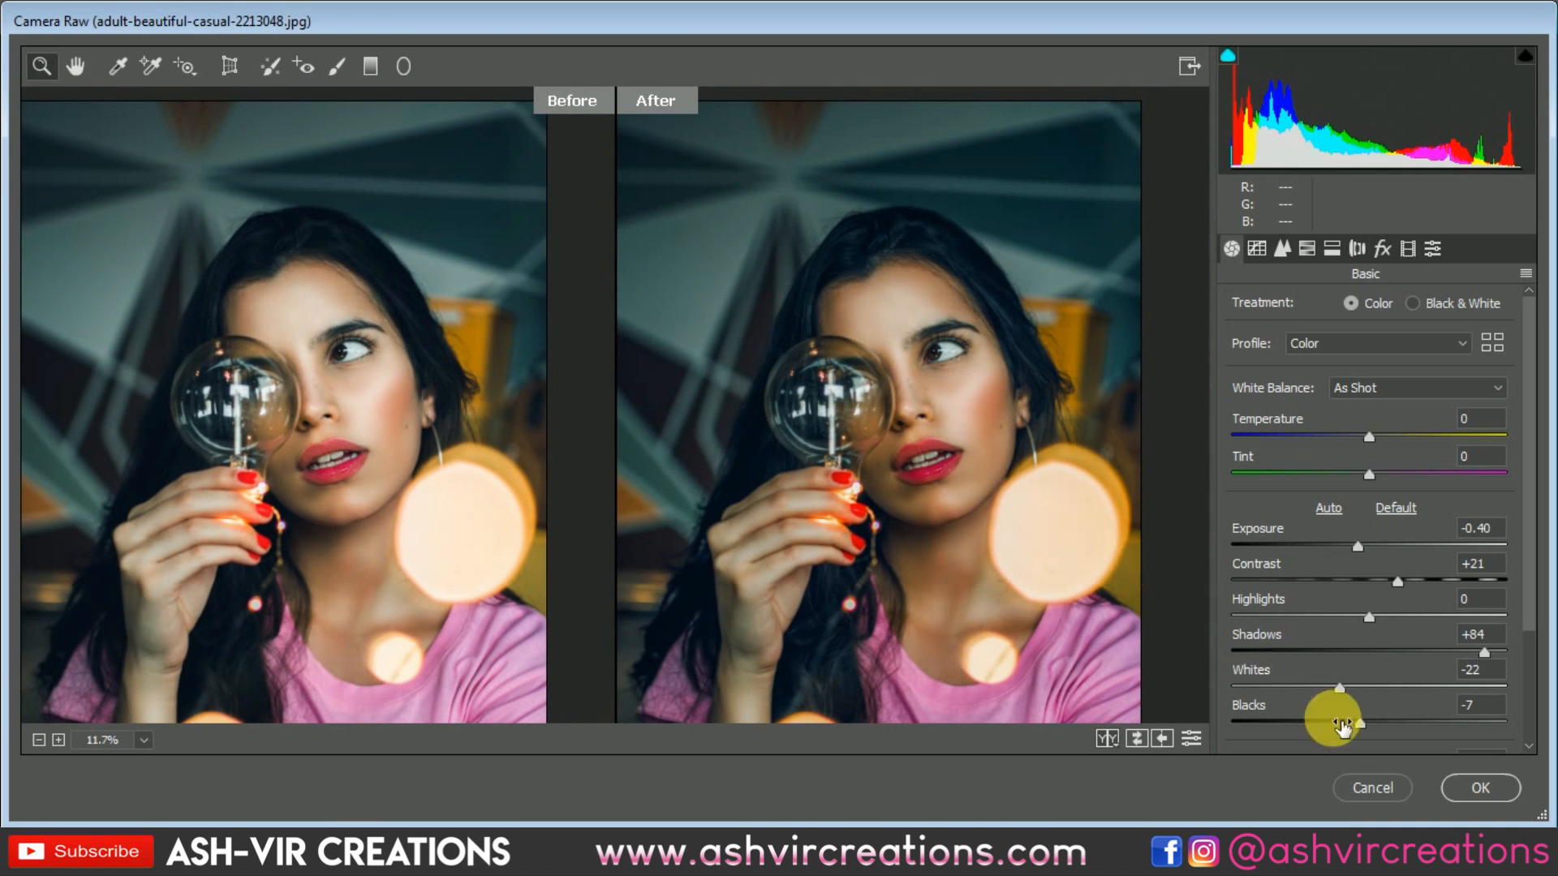
click(1480, 787)
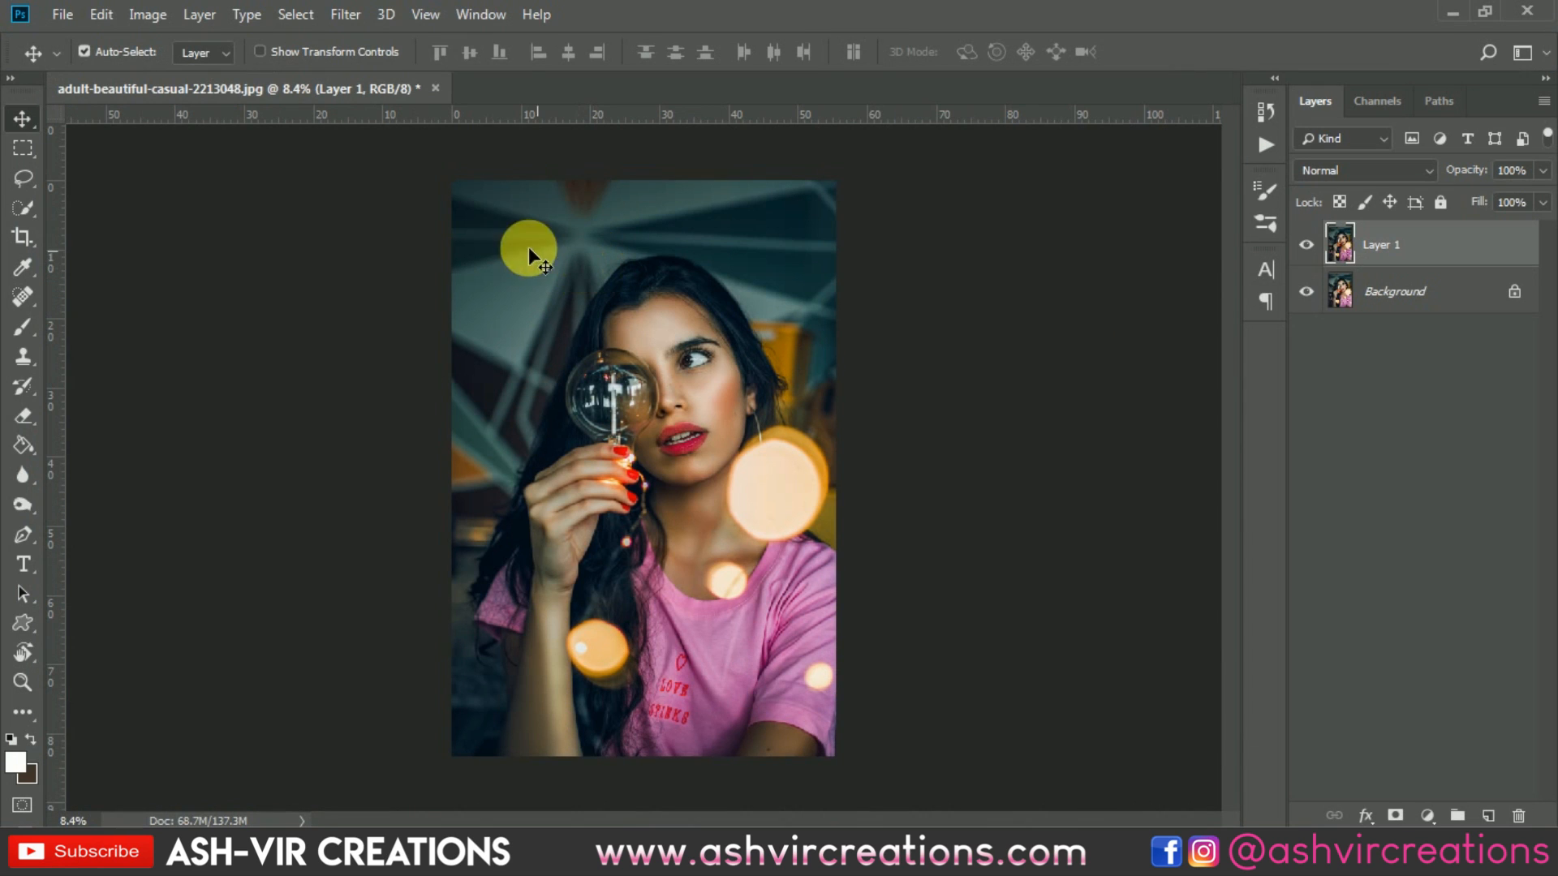
Step: Reopen the Camera Raw filter and calibrate Blue Primary to hue -24, saturation +62, Green Primary to +22, +38 and Red Primary to -15, -3
click(345, 16)
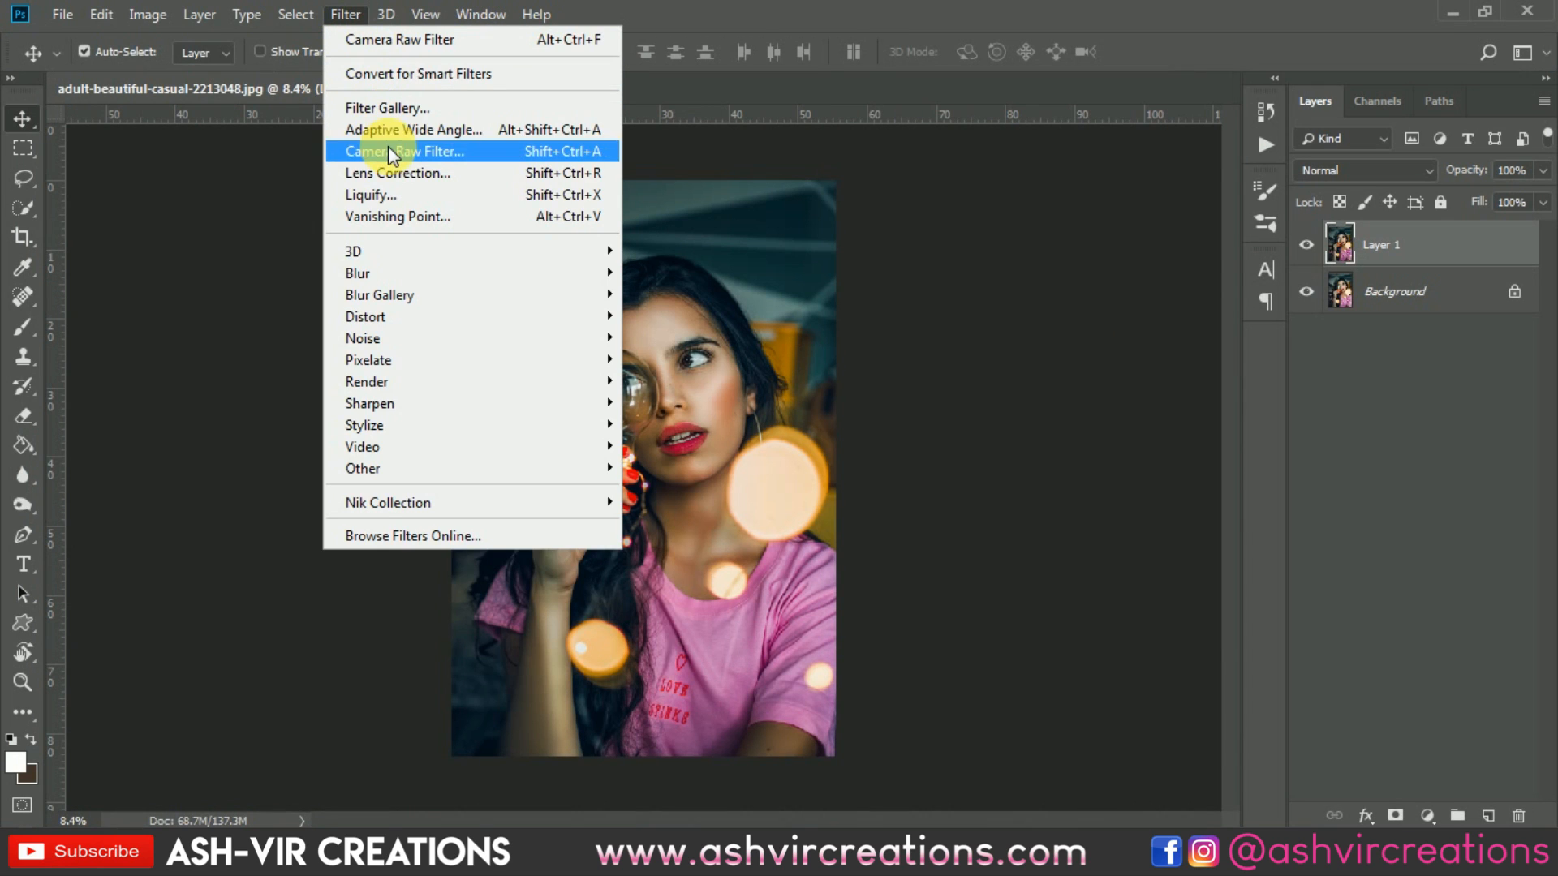
click(404, 151)
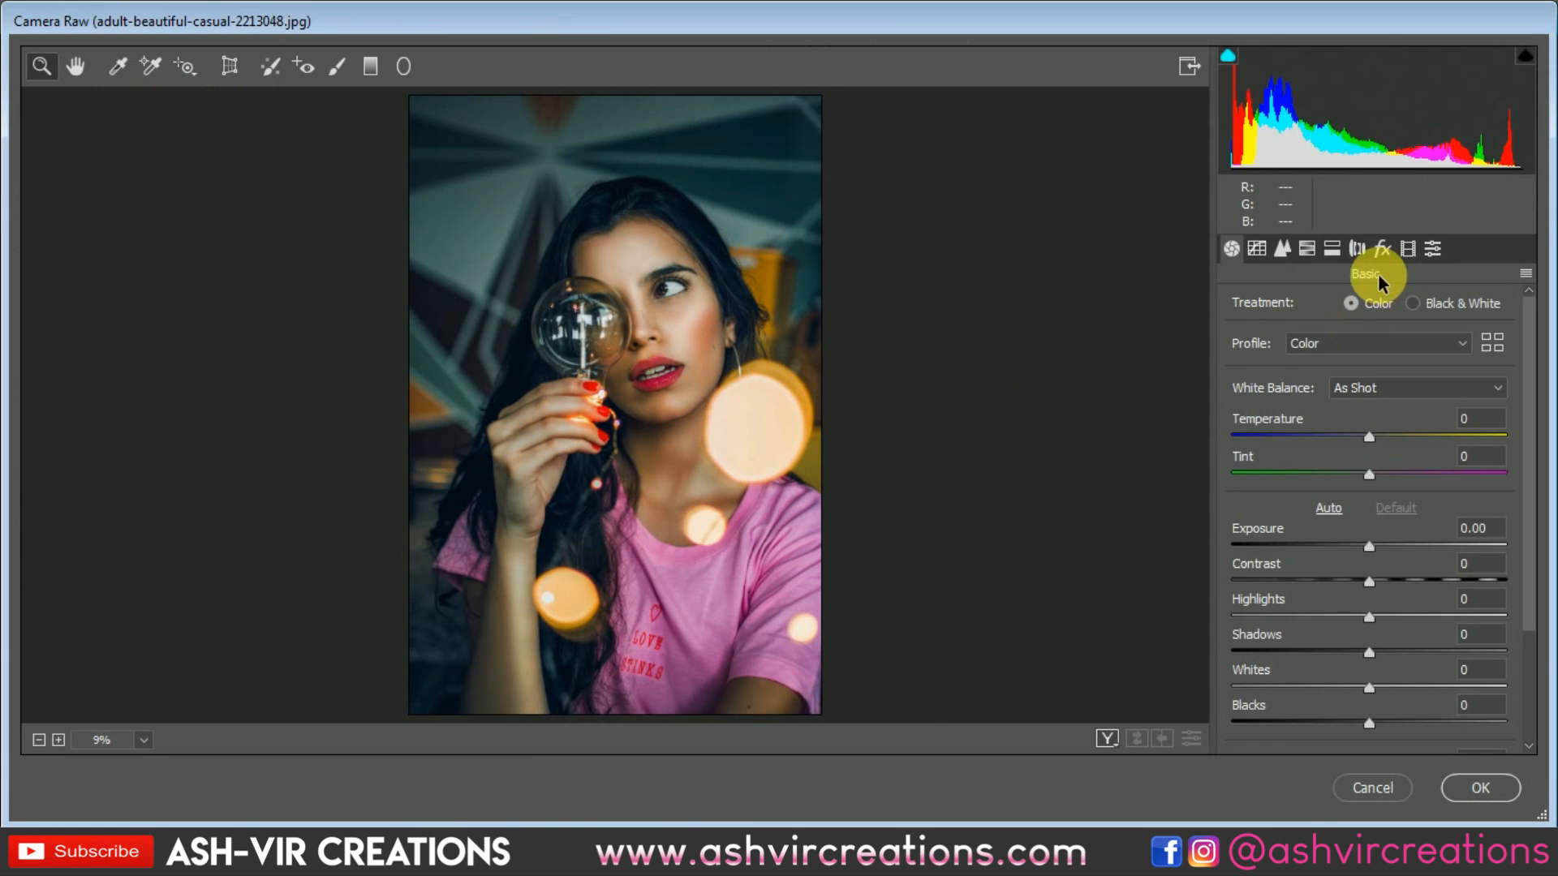
click(1406, 249)
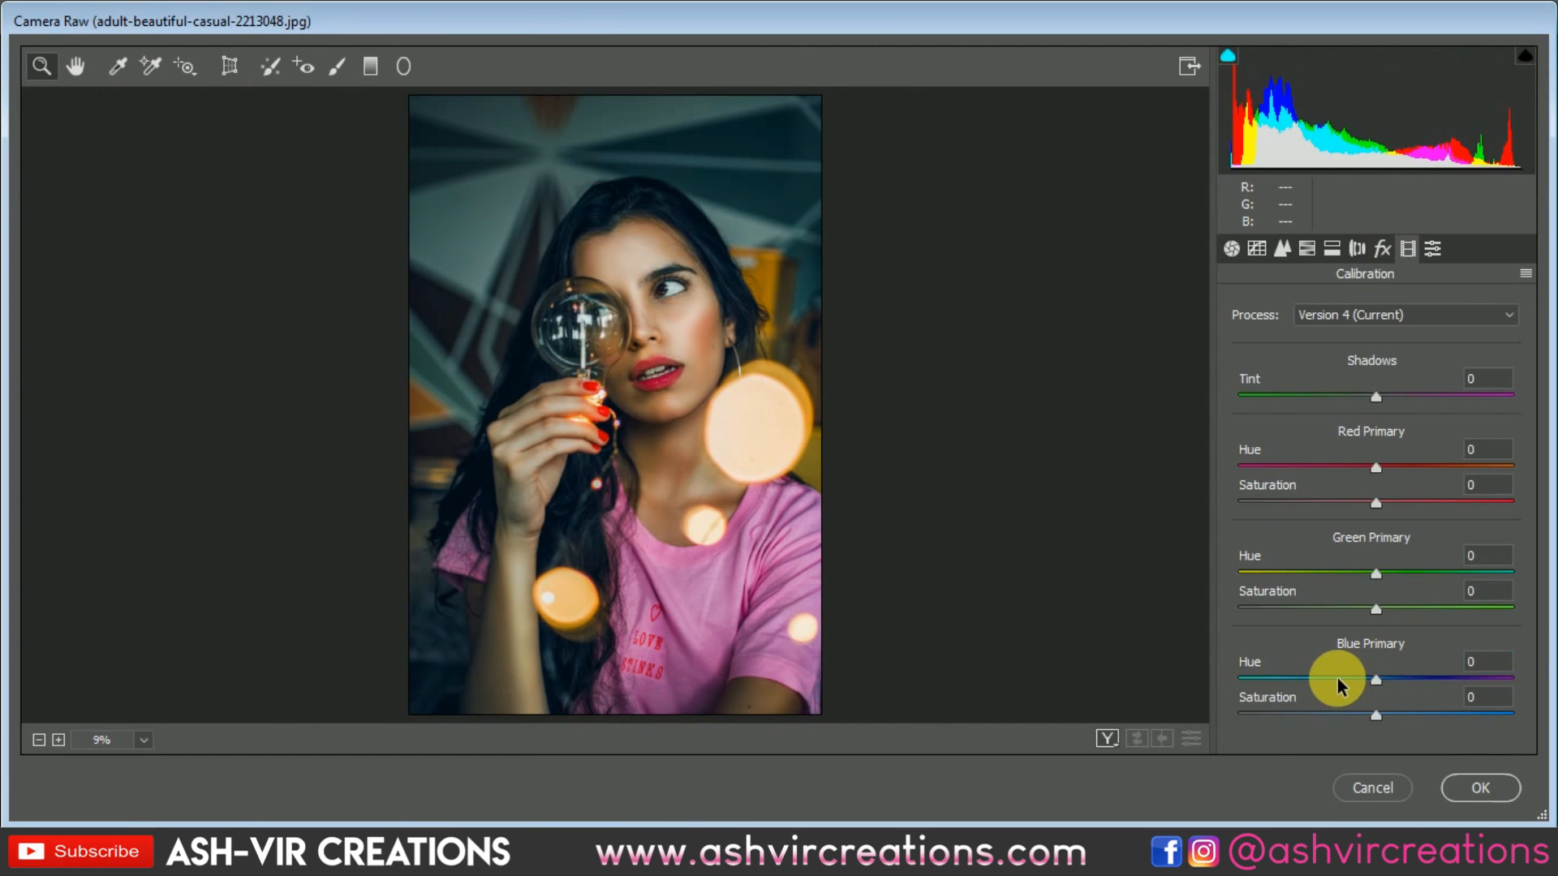
click(1338, 679)
drag(1337, 678, 1460, 714)
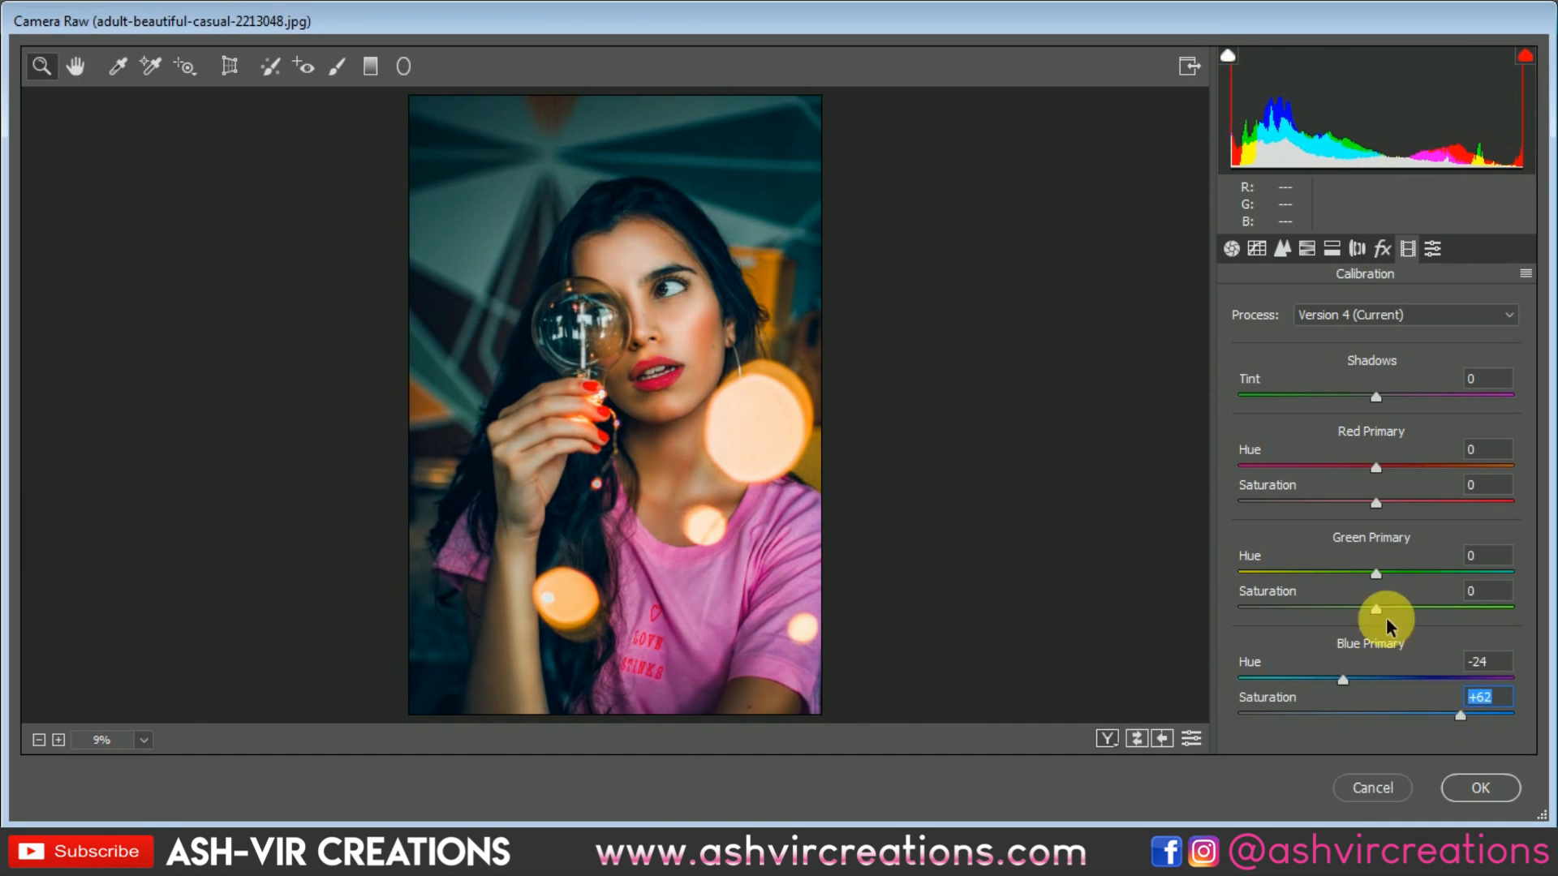
drag(1375, 573, 1436, 620)
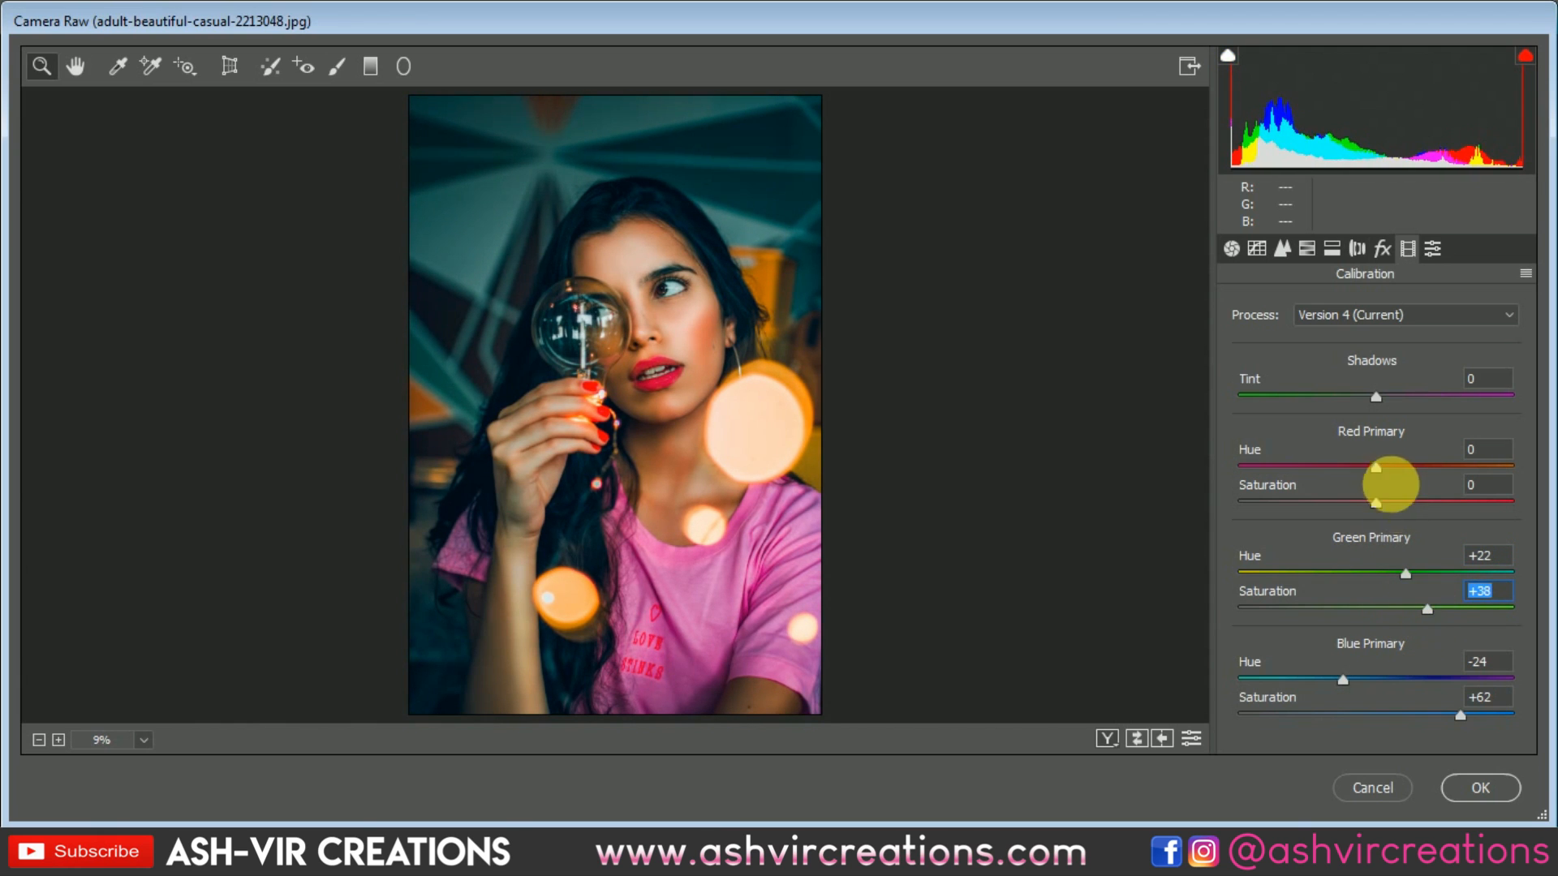
drag(1377, 474, 1372, 506)
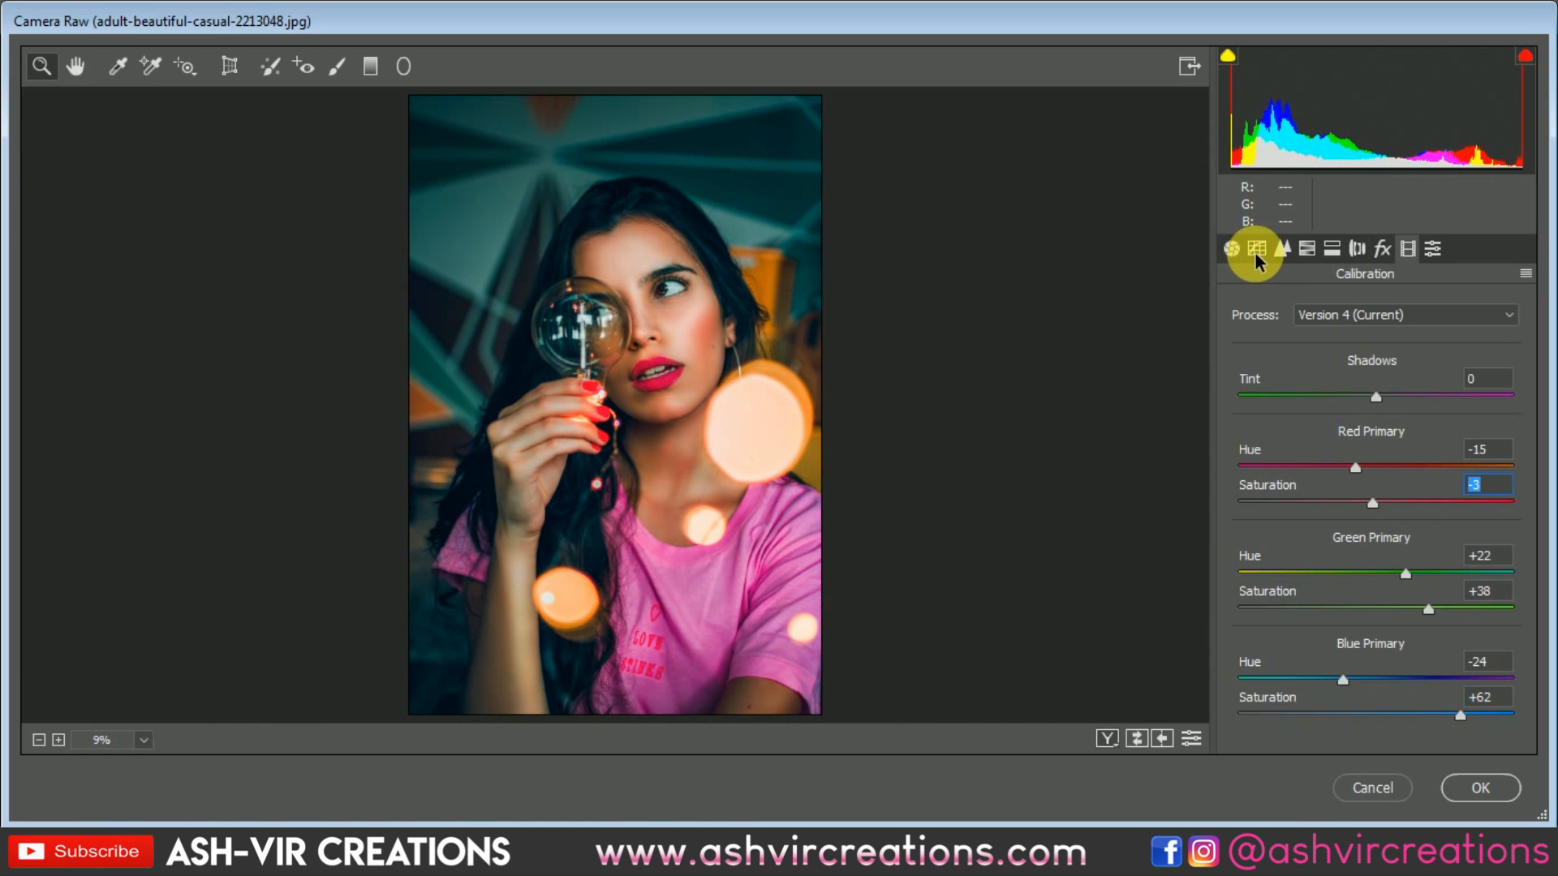
Step: Set the Oranges hue to +10 and the Oranges luminance to +13 in the HSL adjustments
click(1312, 251)
click(1266, 304)
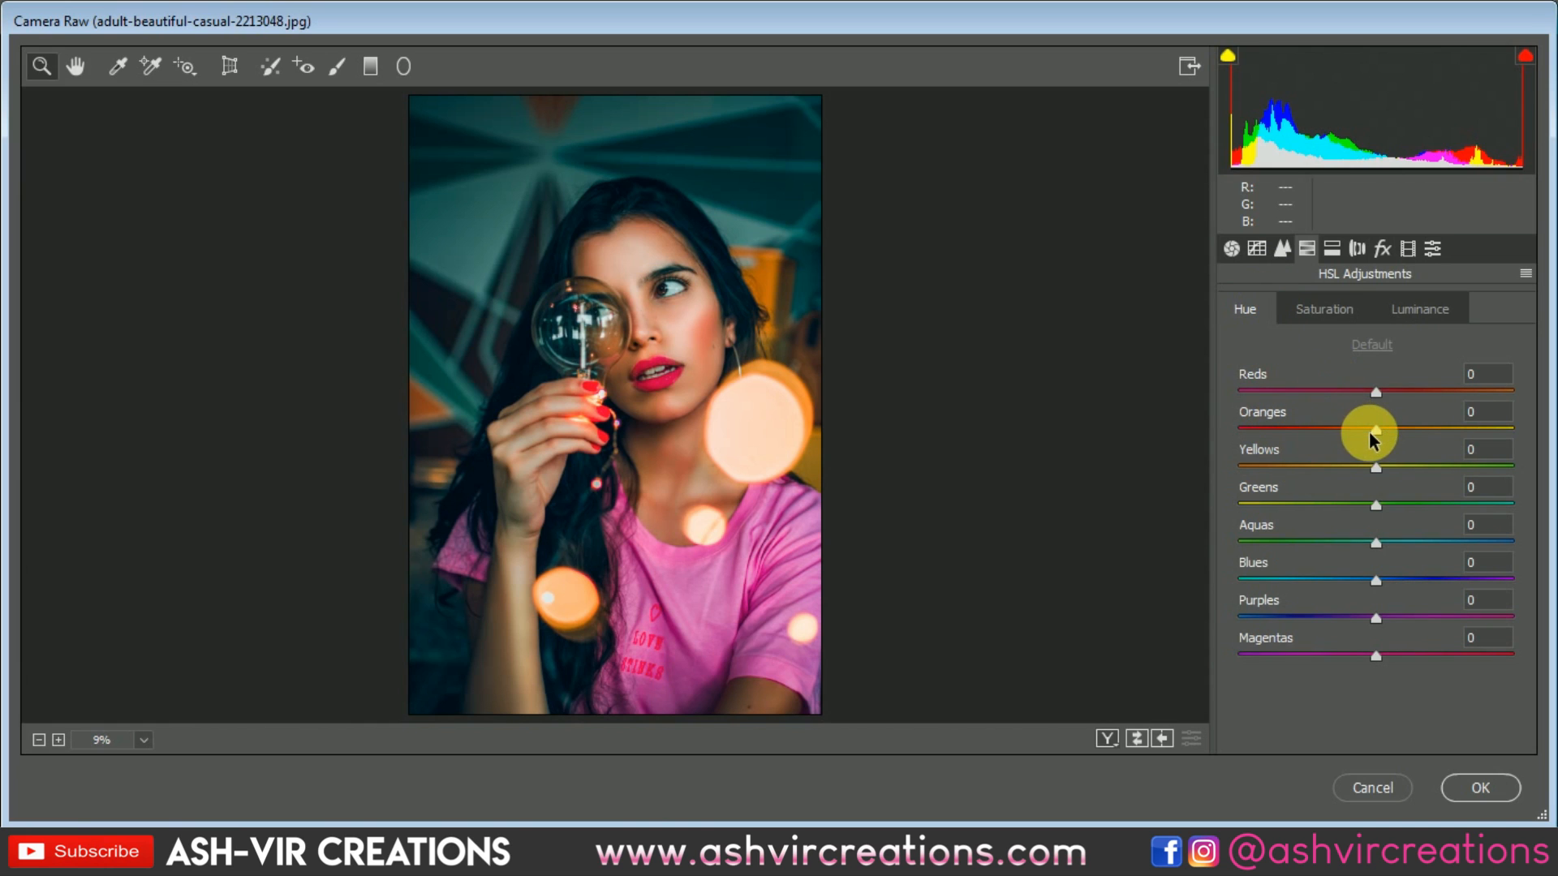
mouse_move(1376, 436)
mouse_down()
mouse_move(1325, 427)
mouse_move(1412, 435)
mouse_move(1390, 435)
mouse_up()
click(1408, 308)
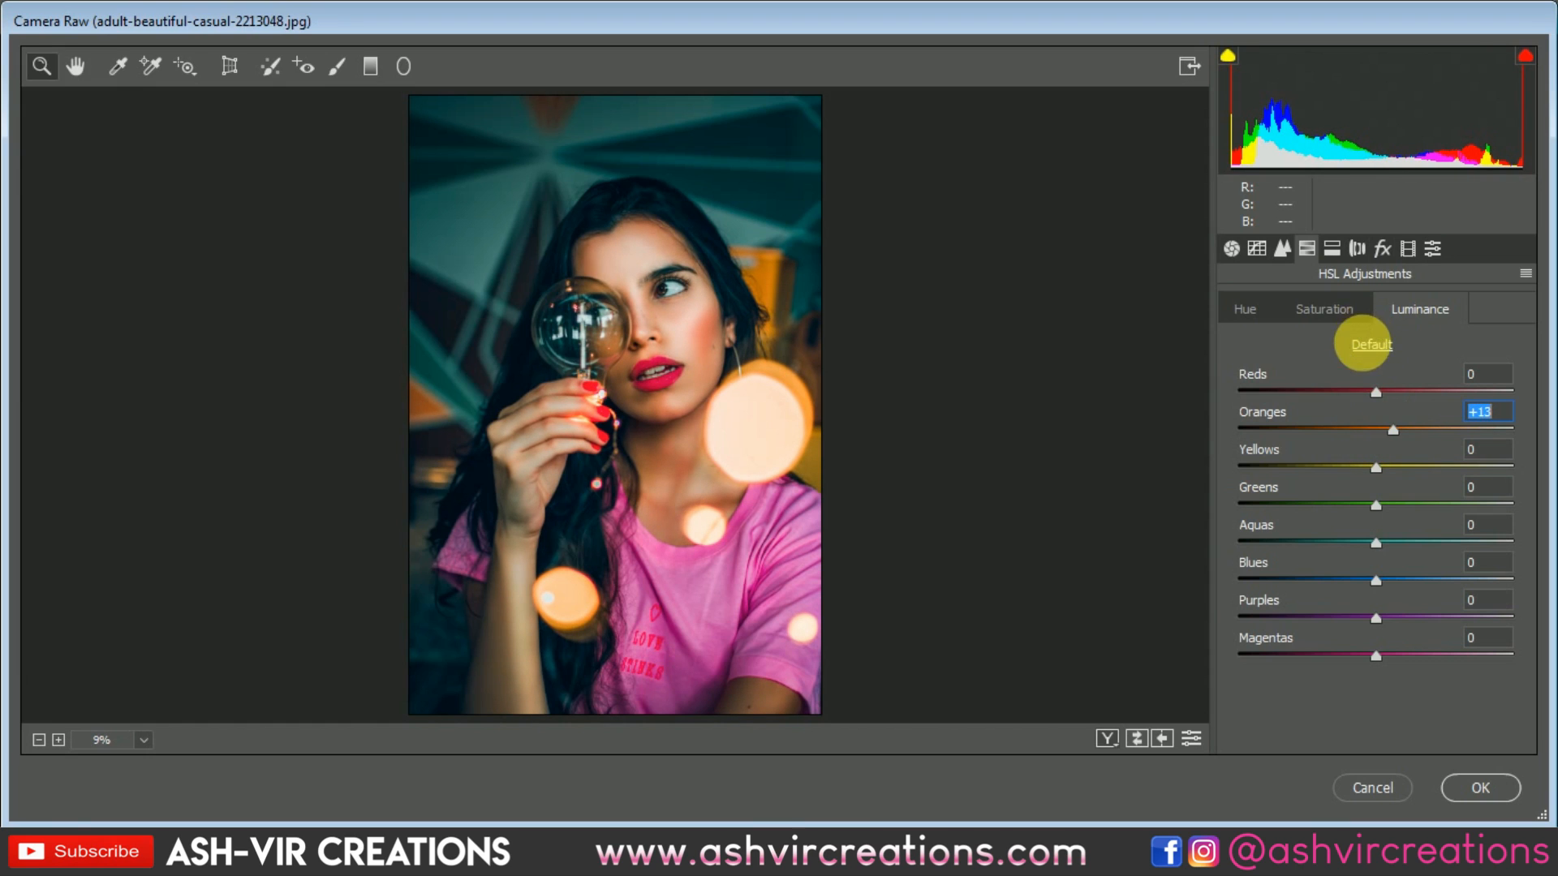
Step: Raise the HSL saturation of Greens to +11, Aquas to +18, Blues to +35, Purples to +51 and Magentas to +14
click(1292, 314)
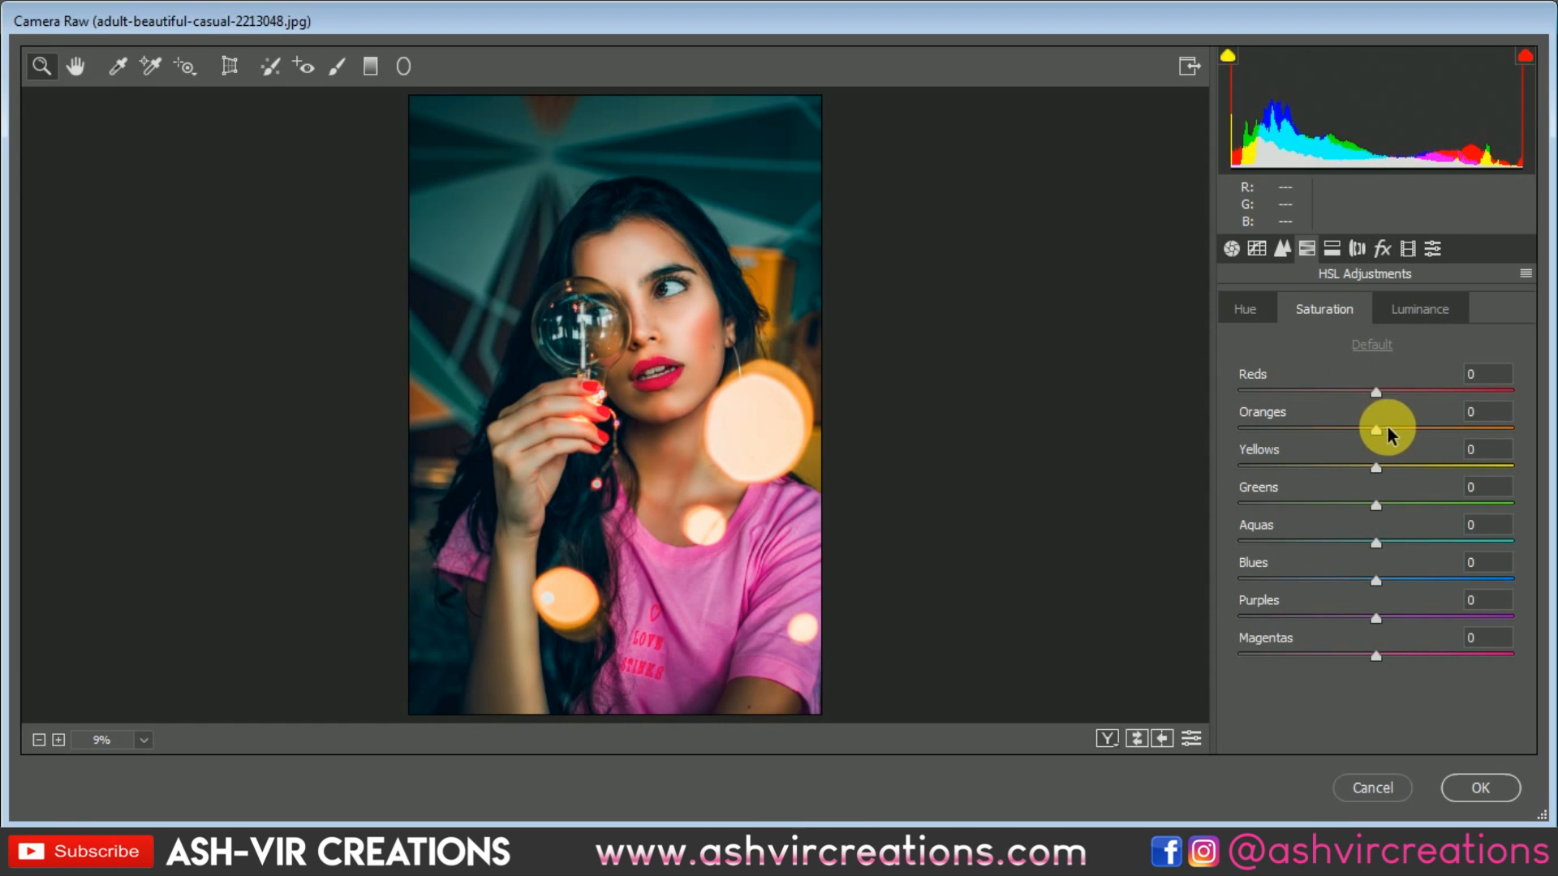
drag(1390, 507, 1426, 581)
drag(1377, 617, 1396, 649)
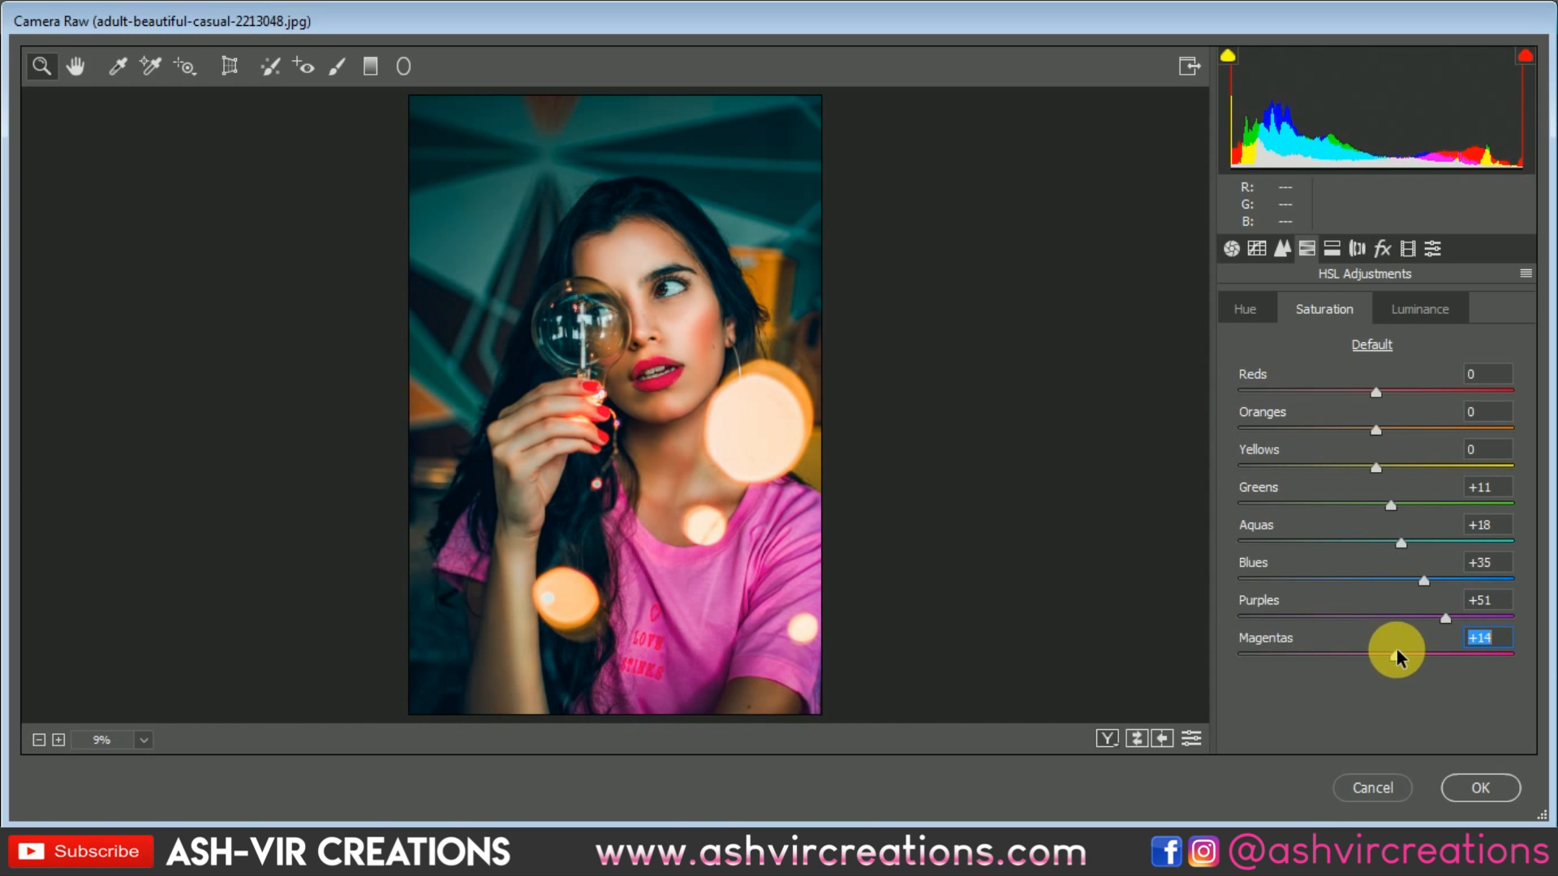
Step: Set the HSL hue of Blues to +27 and Aquas to -33, and raise the Aquas saturation to +38
click(1268, 307)
drag(1375, 579, 1299, 591)
drag(1419, 588, 1390, 544)
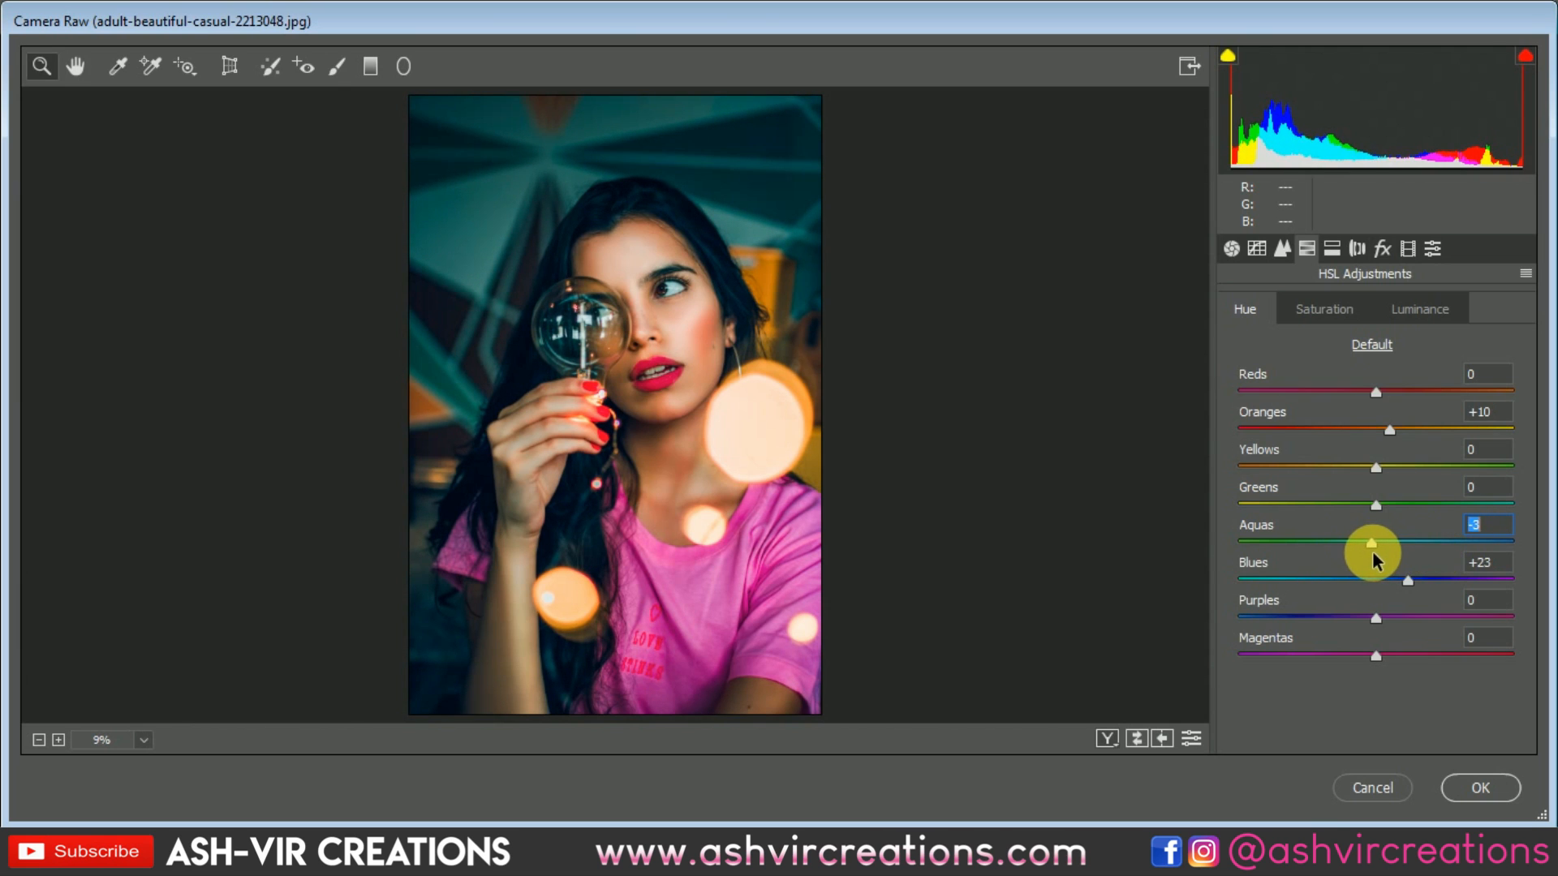
drag(1371, 552, 1336, 552)
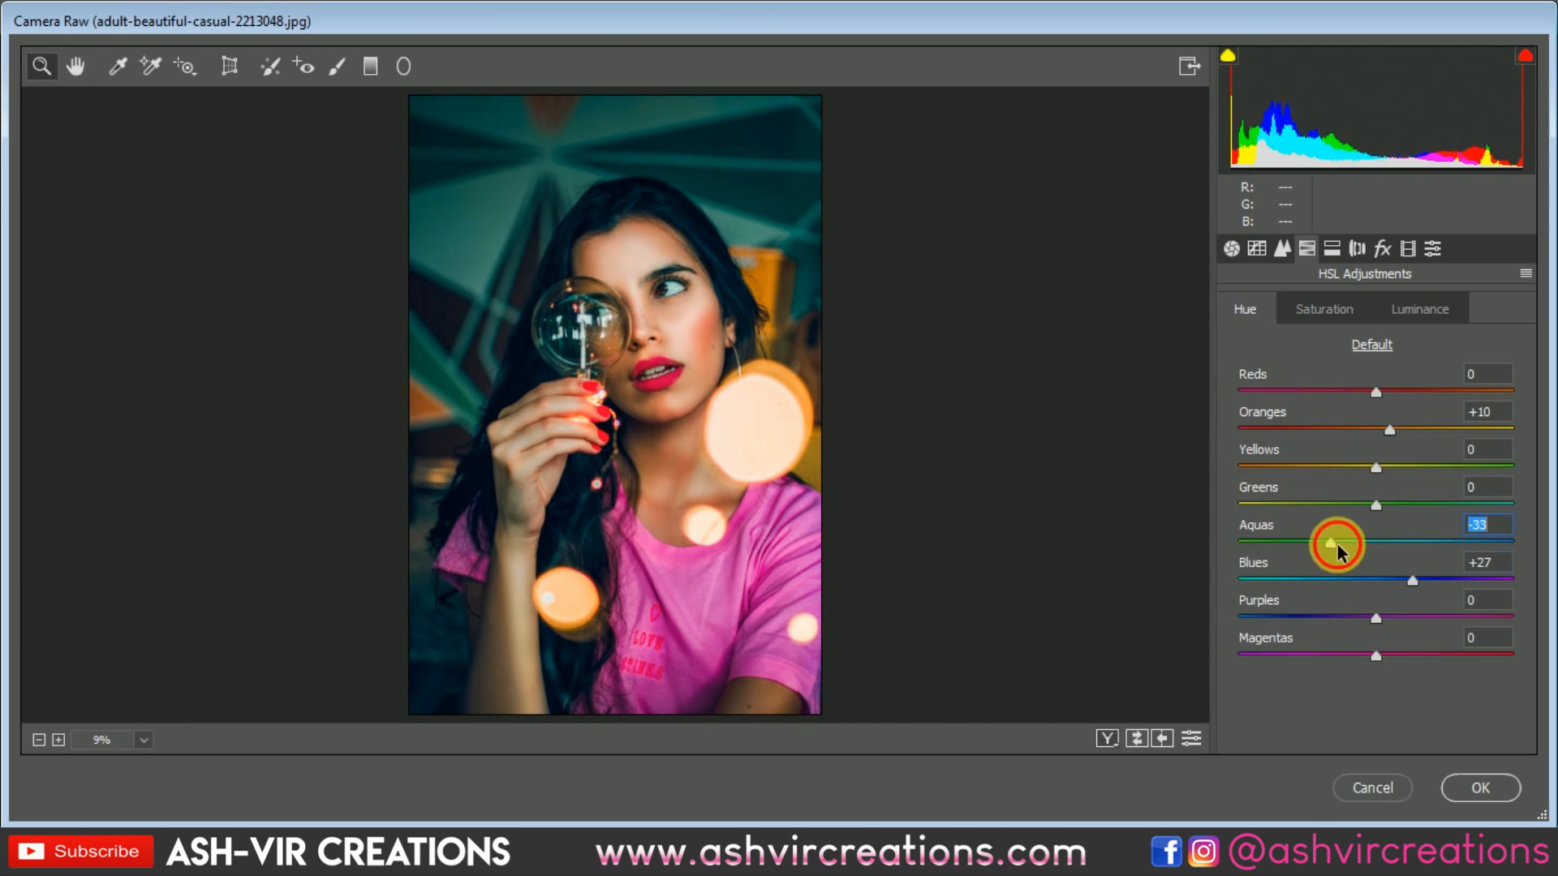
click(1331, 308)
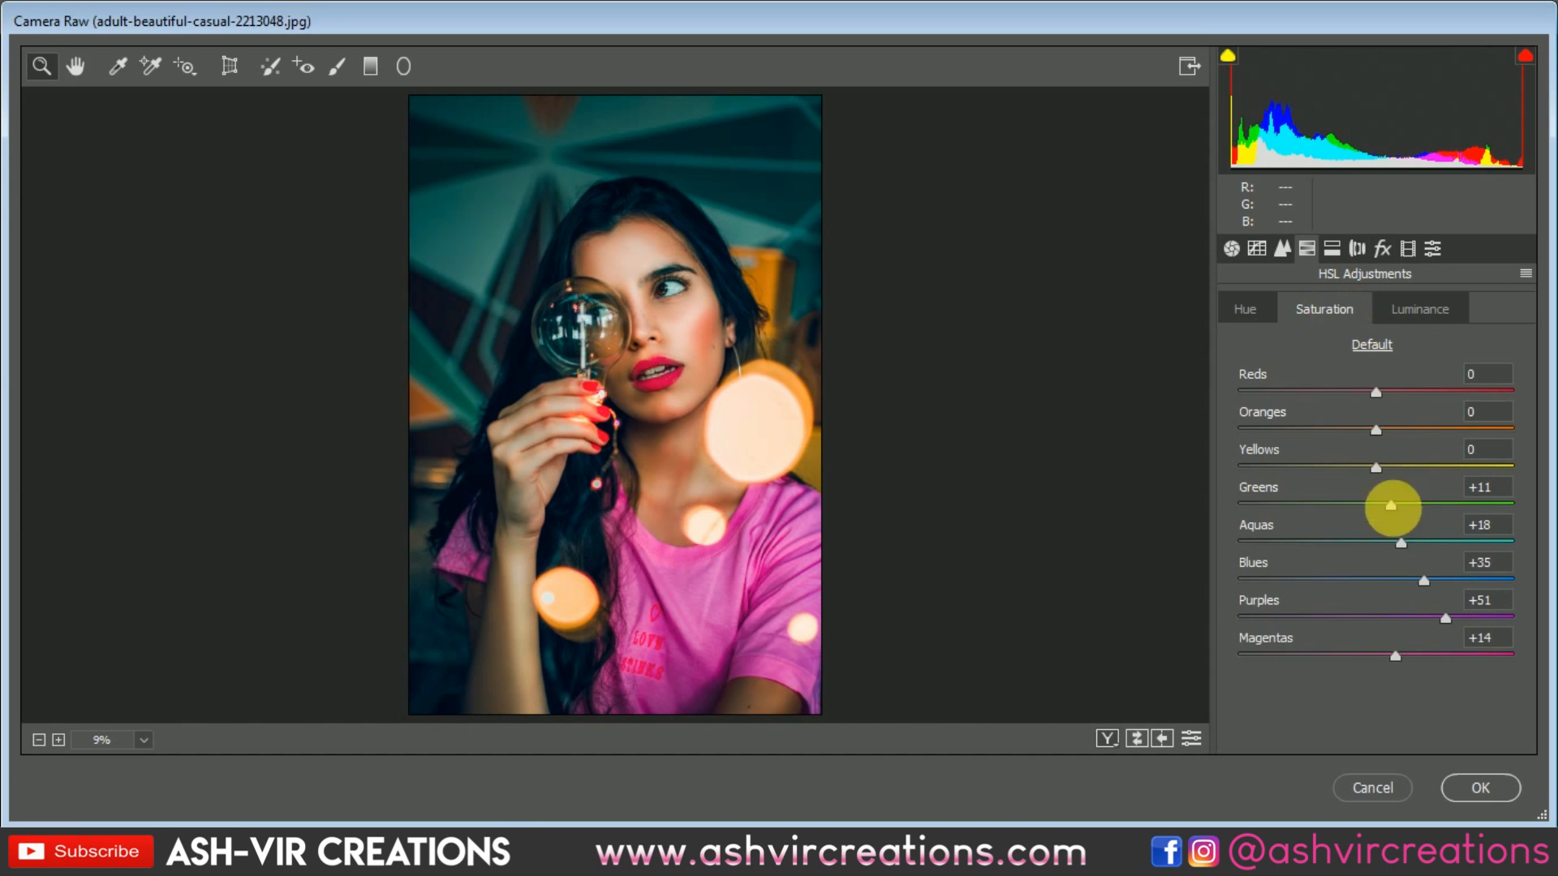
drag(1410, 542, 1454, 542)
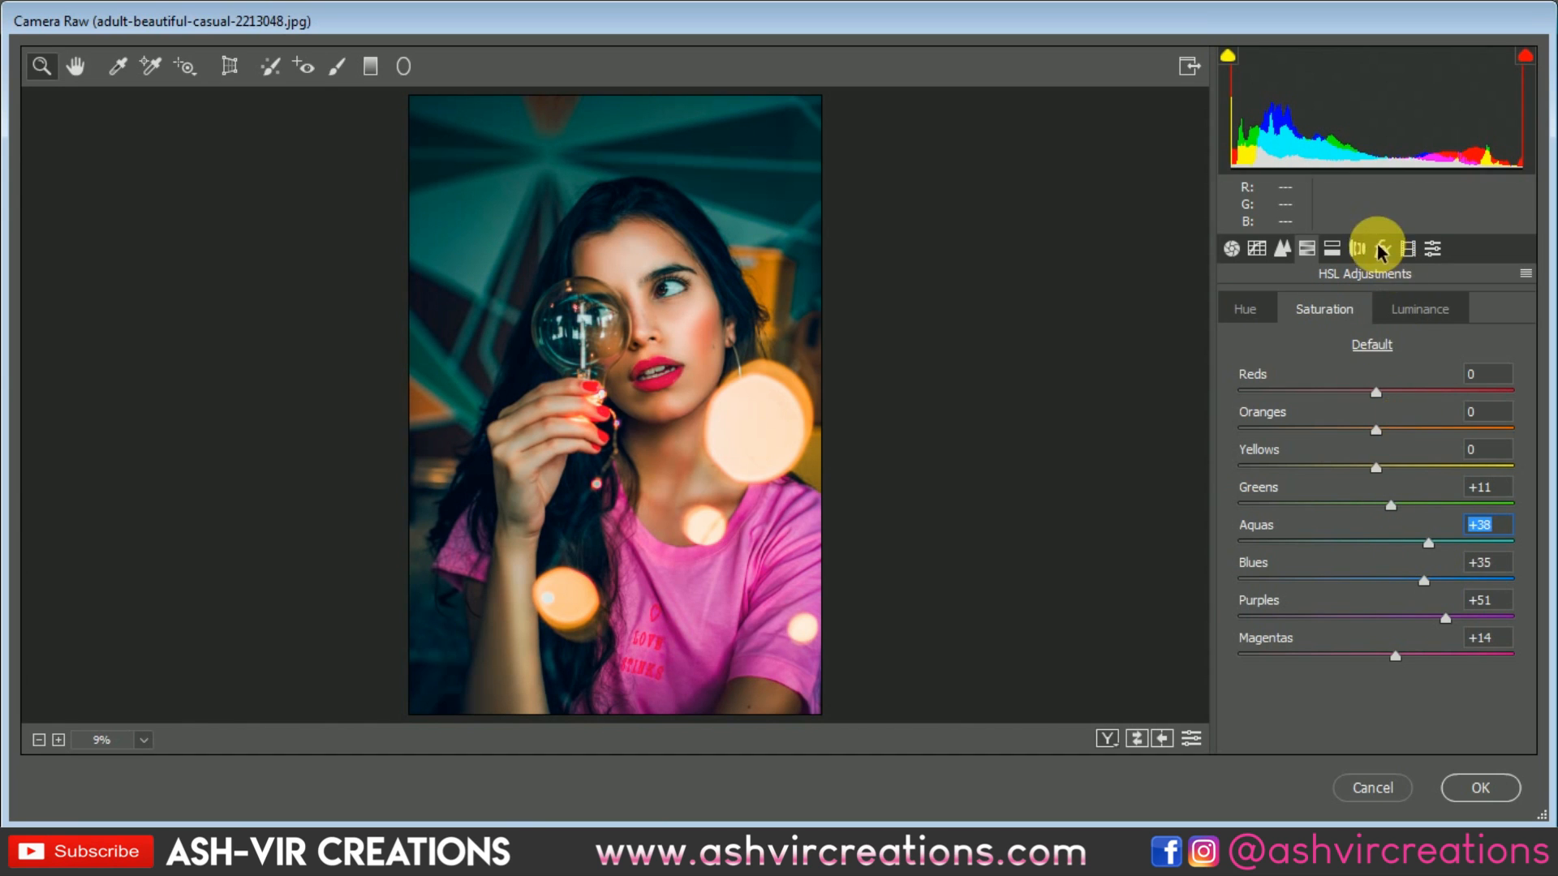
Step: Split tone the portrait with highlights at hue 39, saturation 51 and shadows at hue 207, saturation 19
click(1339, 251)
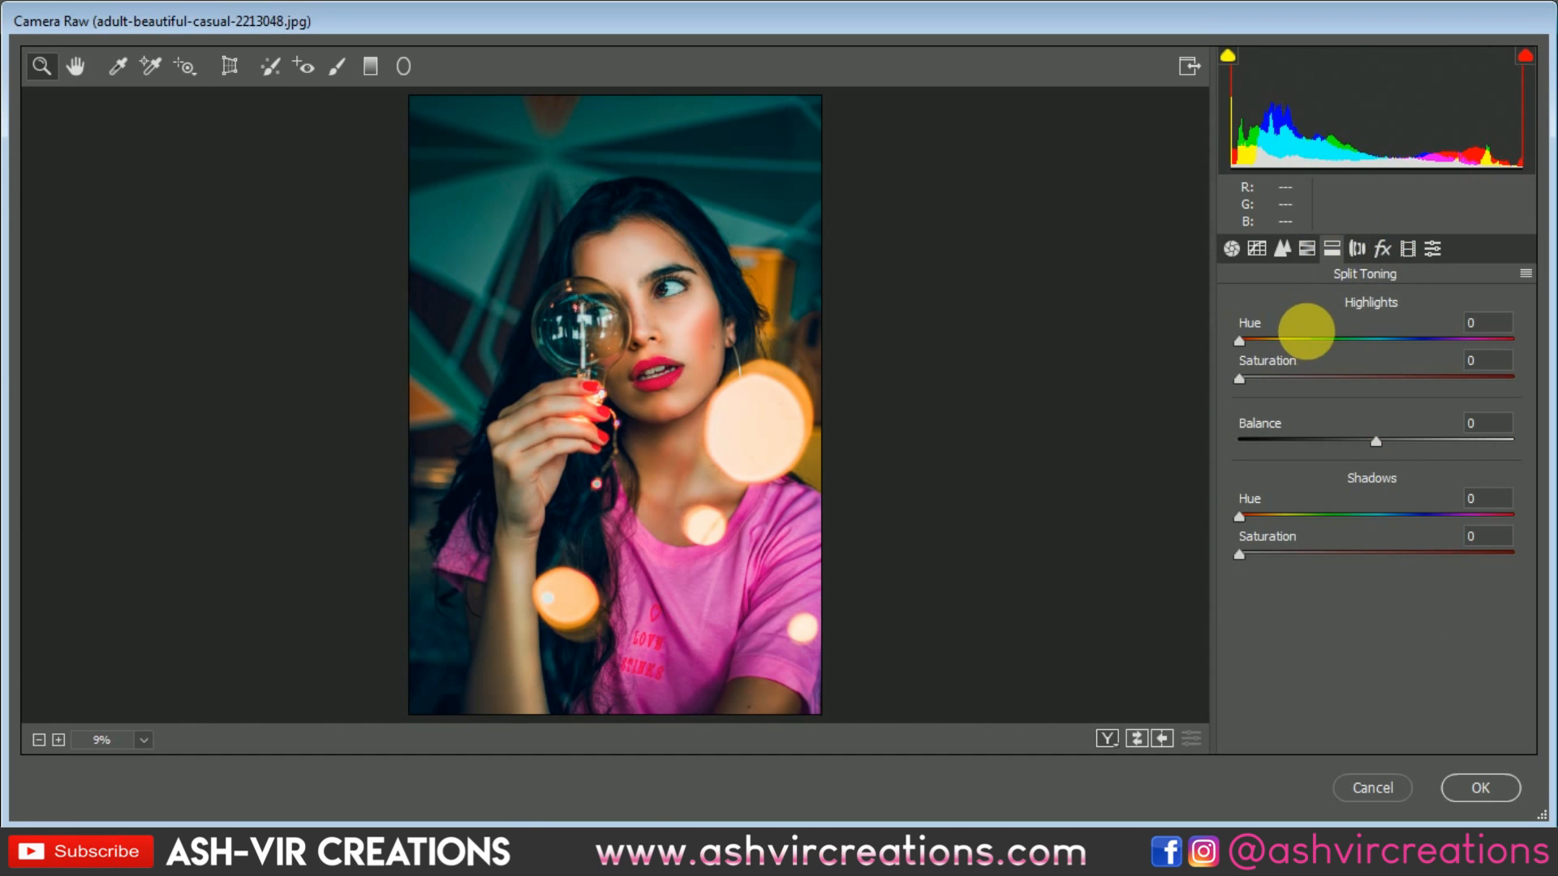
click(1297, 339)
click(1293, 378)
mouse_move(1295, 340)
mouse_down()
mouse_move(1425, 348)
mouse_move(1391, 348)
mouse_move(1416, 349)
mouse_move(1389, 377)
mouse_move(1385, 344)
mouse_move(1326, 349)
mouse_move(1403, 345)
mouse_move(1241, 344)
mouse_move(1316, 361)
mouse_move(1274, 362)
mouse_up()
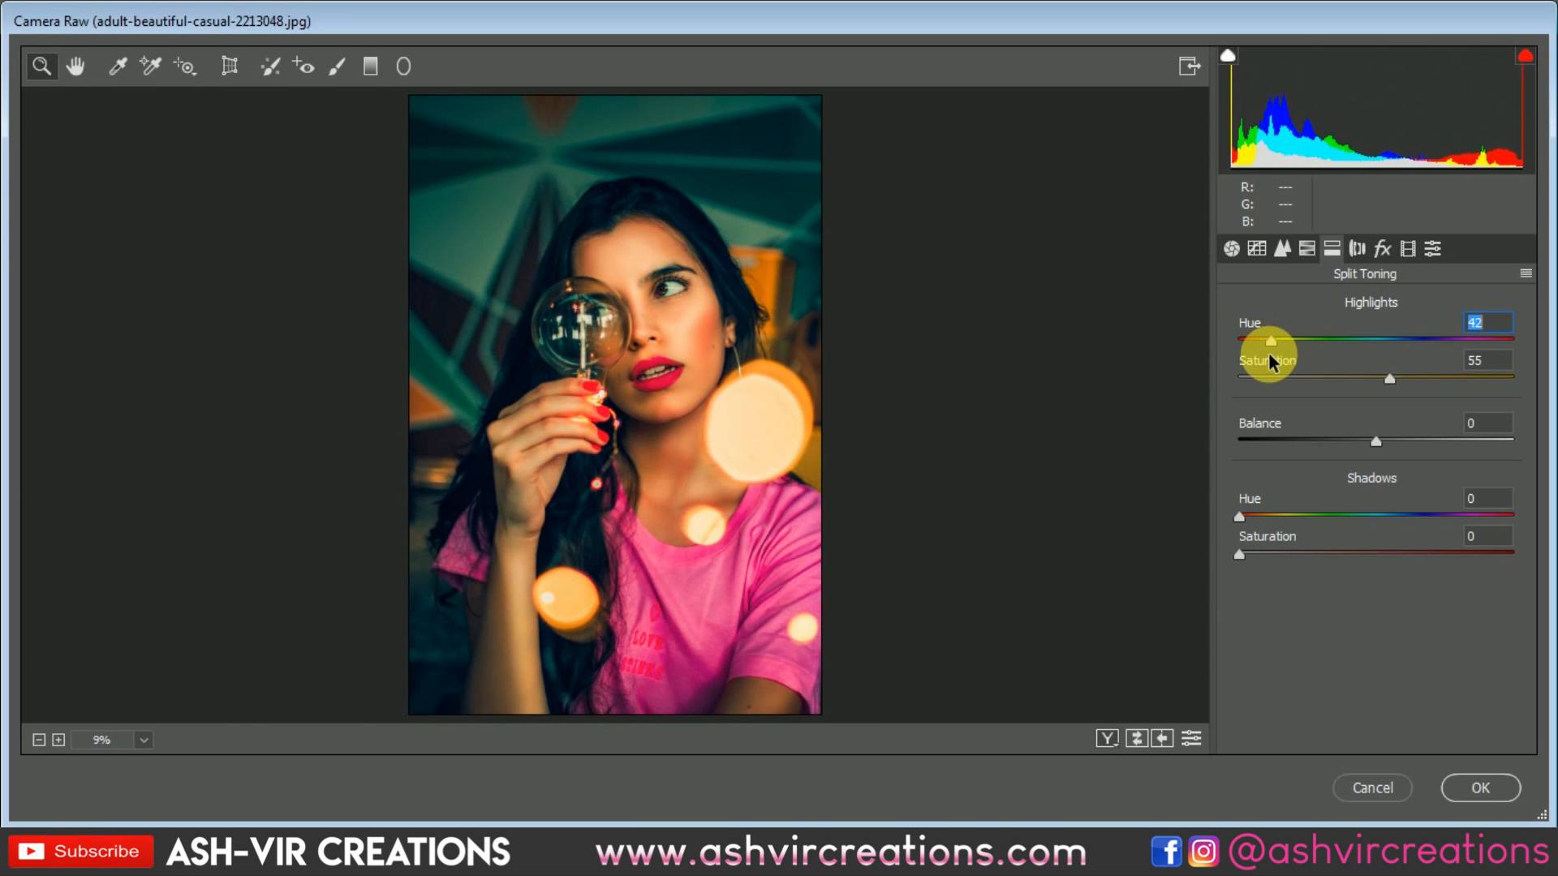
drag(1254, 360, 1280, 358)
mouse_move(1389, 378)
mouse_down()
mouse_move(1263, 382)
mouse_move(1377, 391)
mouse_up()
drag(1282, 514, 1291, 551)
click(1311, 555)
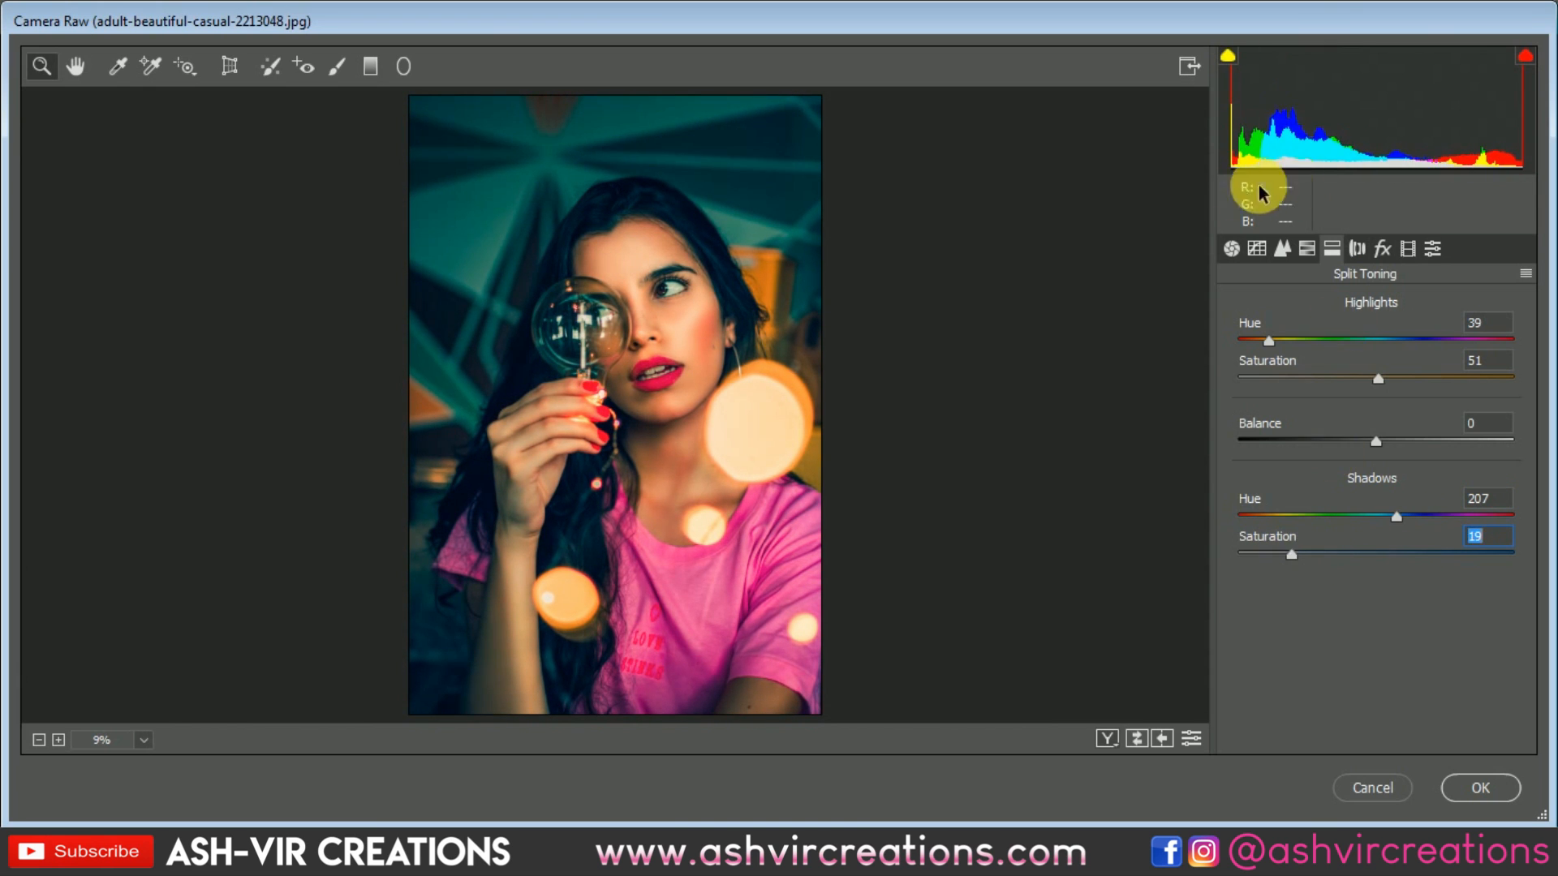
Step: Set the basic tones to Contrast +14, Highlights +21, Shadows -19, Whites +8 and Blacks +38
click(1231, 248)
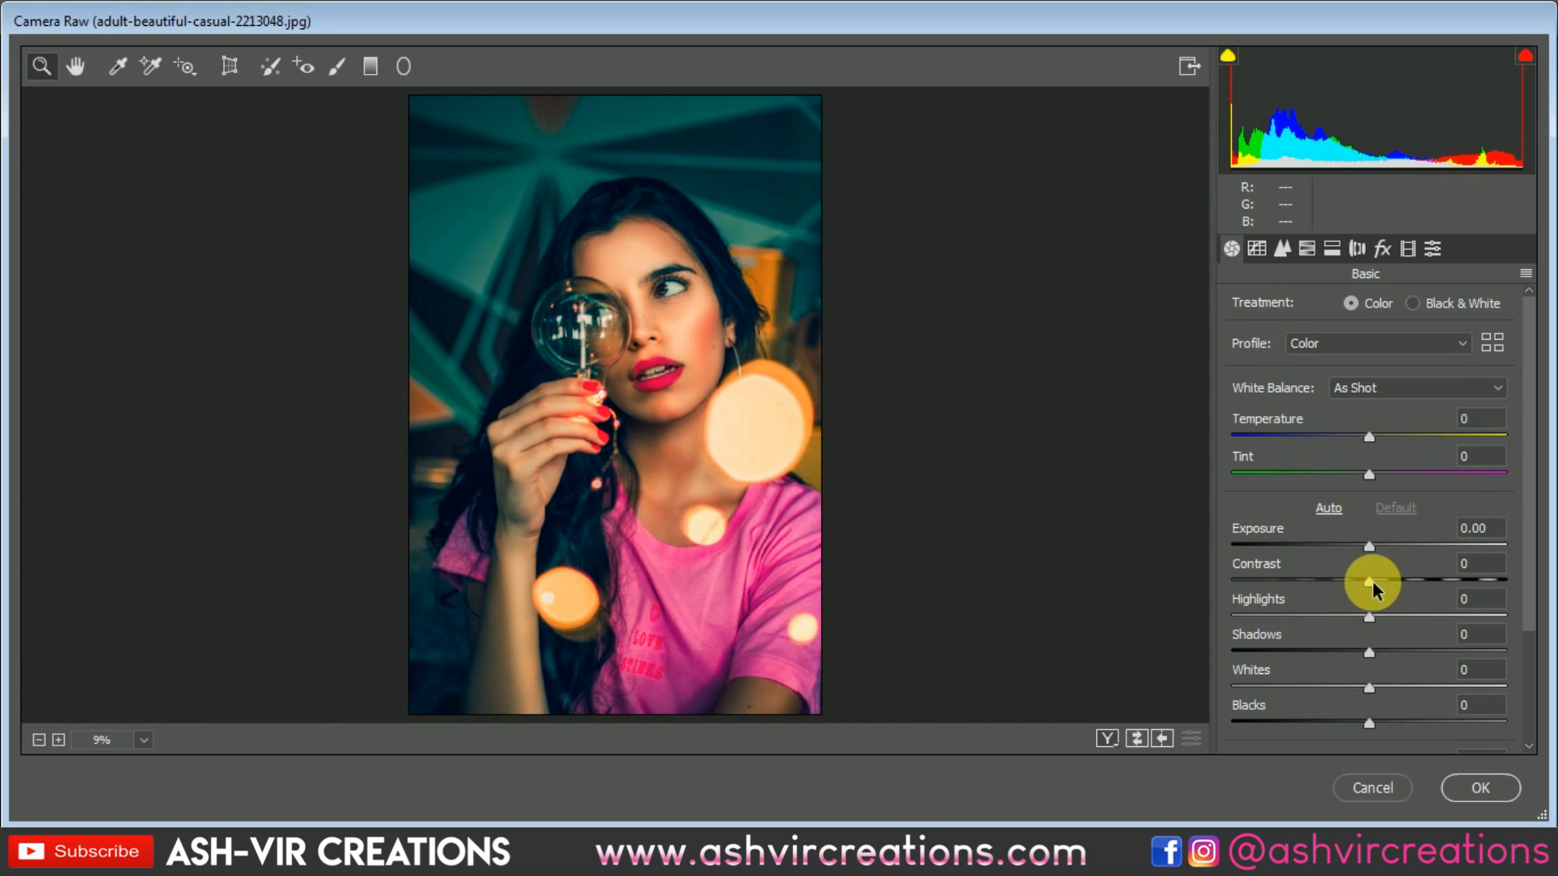
drag(1400, 581, 1388, 588)
mouse_move(1386, 590)
mouse_down()
mouse_move(1436, 607)
mouse_move(1385, 615)
mouse_up()
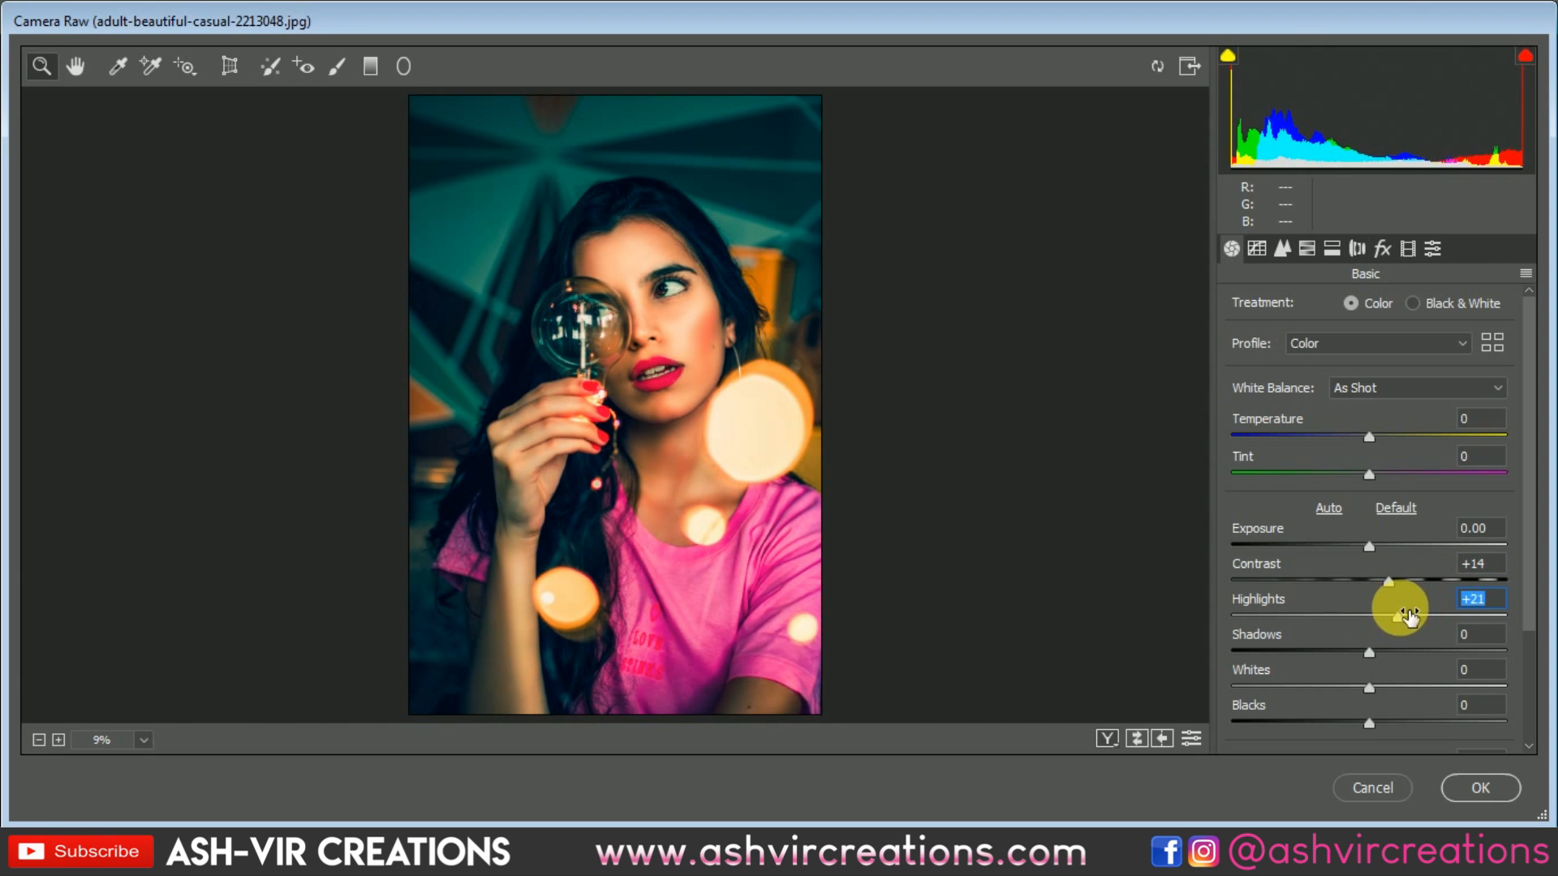
drag(1371, 652, 1422, 737)
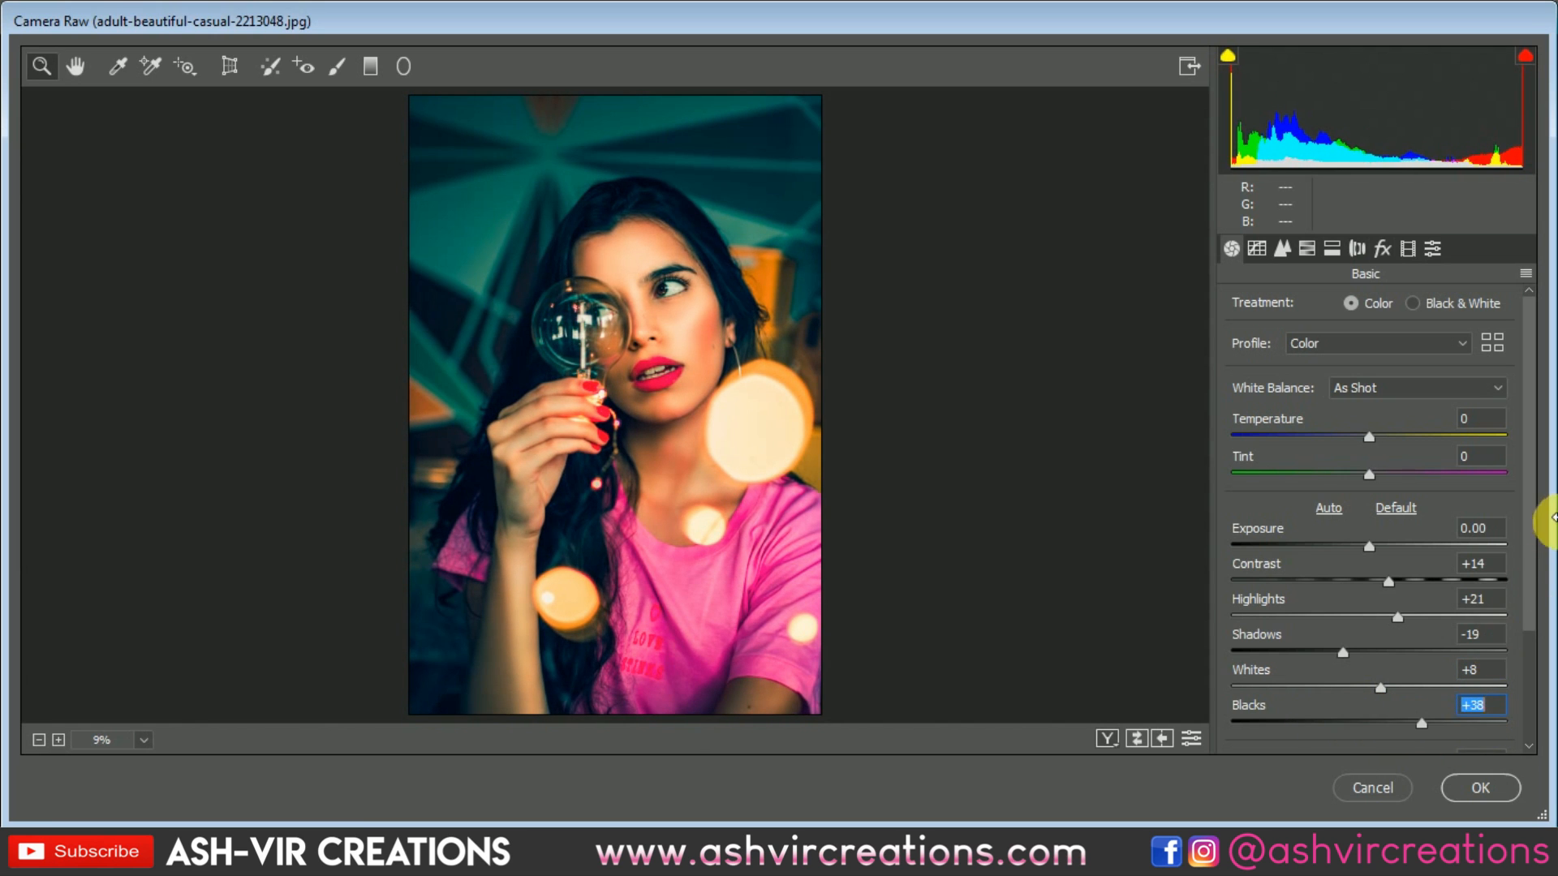
Step: Set Clarity to +19, Vibrance to +47 and Saturation to +5
drag(1534, 532, 1520, 619)
mouse_move(1374, 644)
mouse_down()
mouse_move(1418, 646)
mouse_move(1395, 643)
mouse_up()
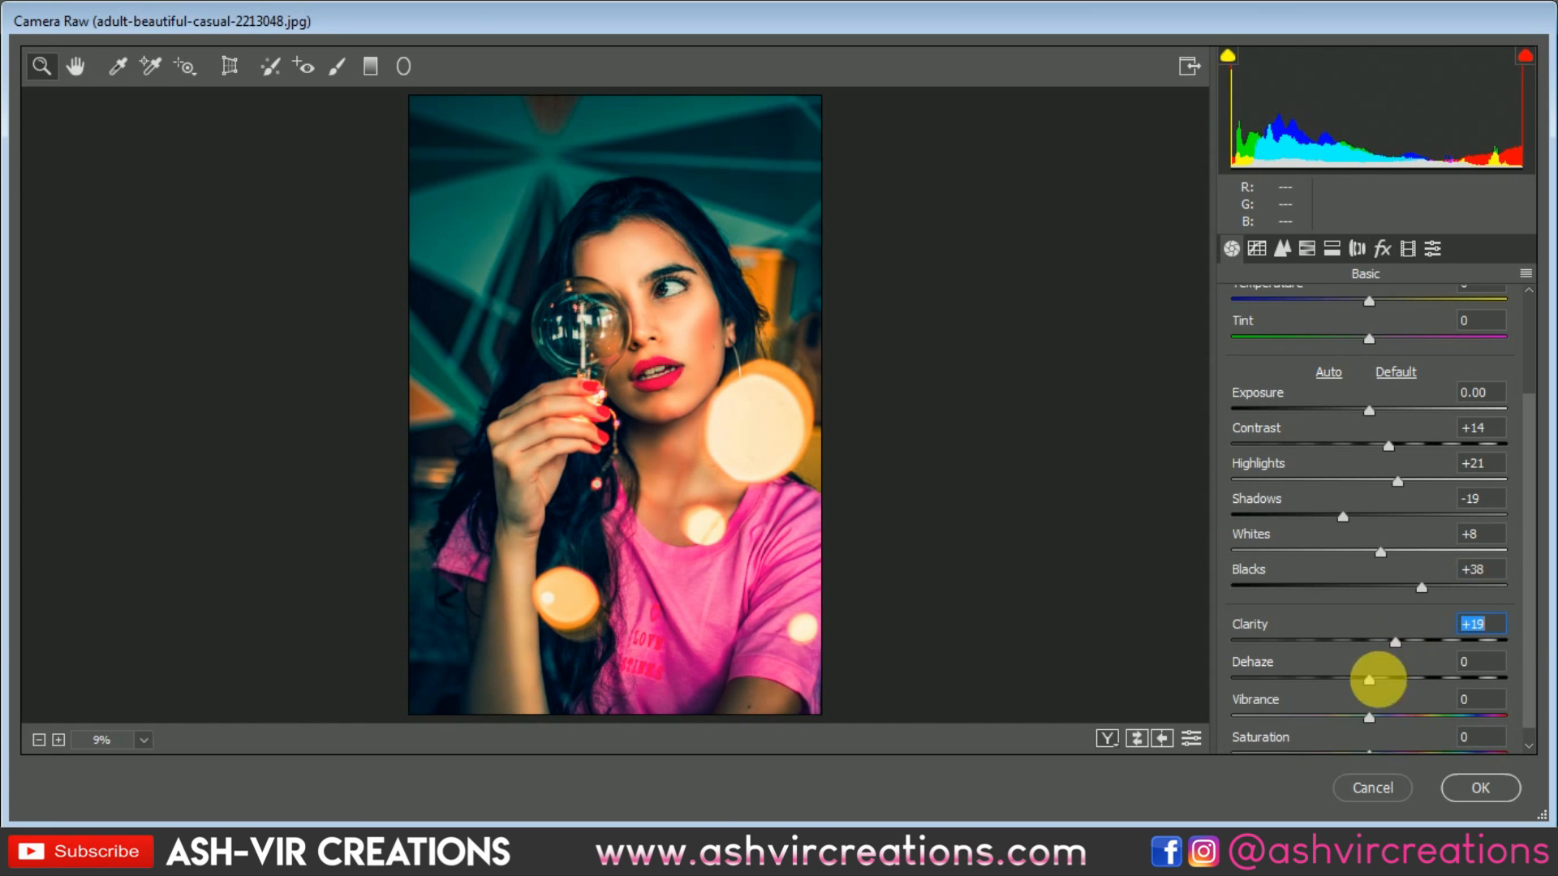
mouse_move(1377, 719)
mouse_down()
mouse_move(1436, 719)
mouse_move(1363, 734)
mouse_move(1382, 738)
mouse_up()
scroll(1520, 734, down, 1)
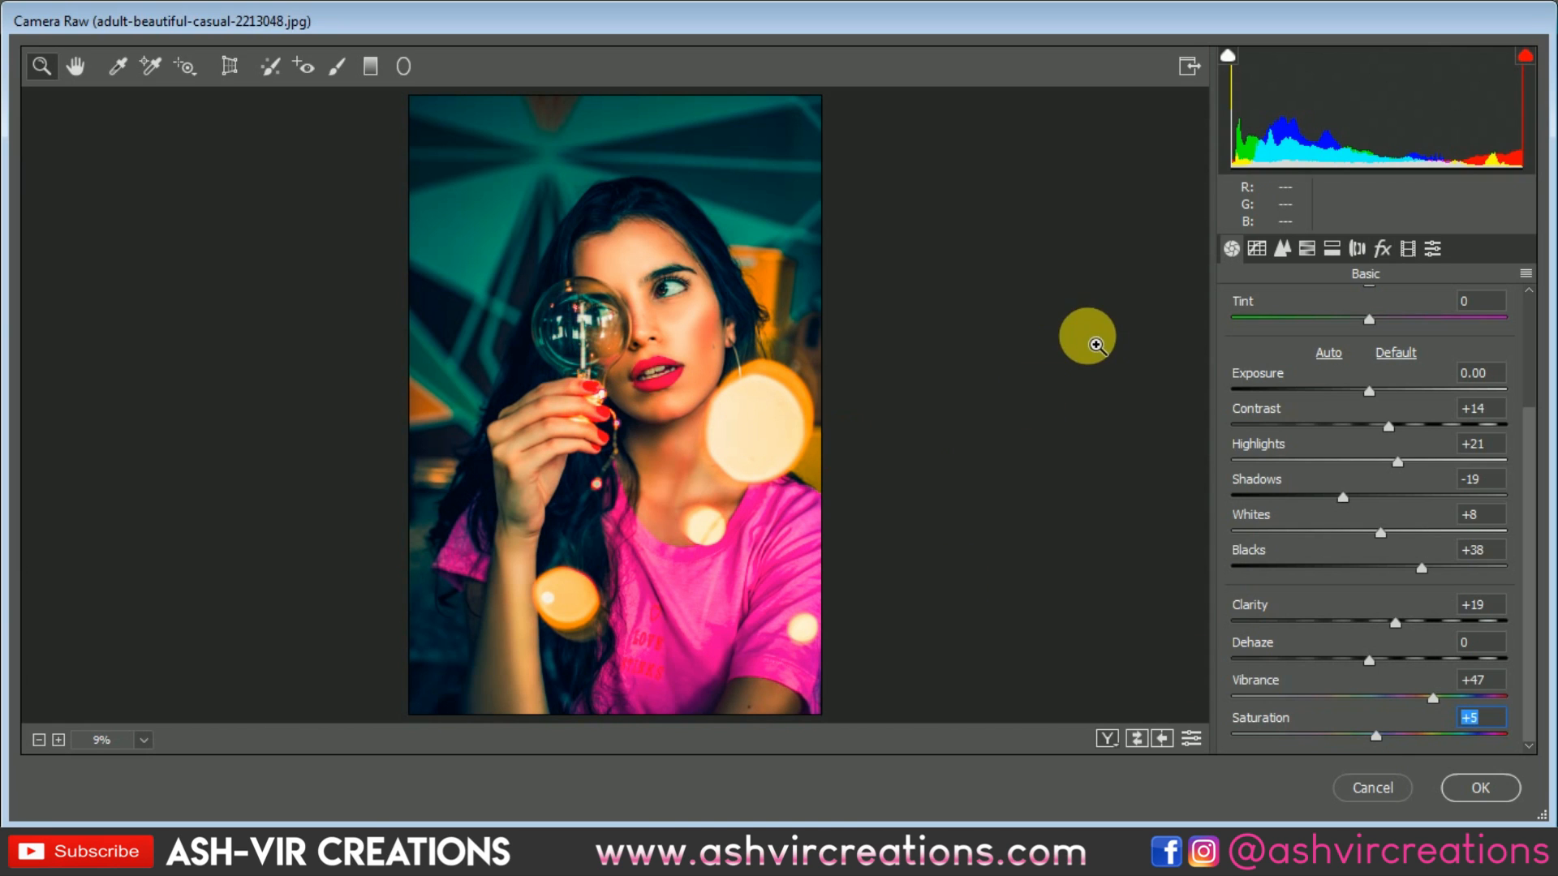
Step: Set the white balance to Temperature -10 and Tint -2, and compare the before and after versions side by side
drag(1521, 475, 1530, 373)
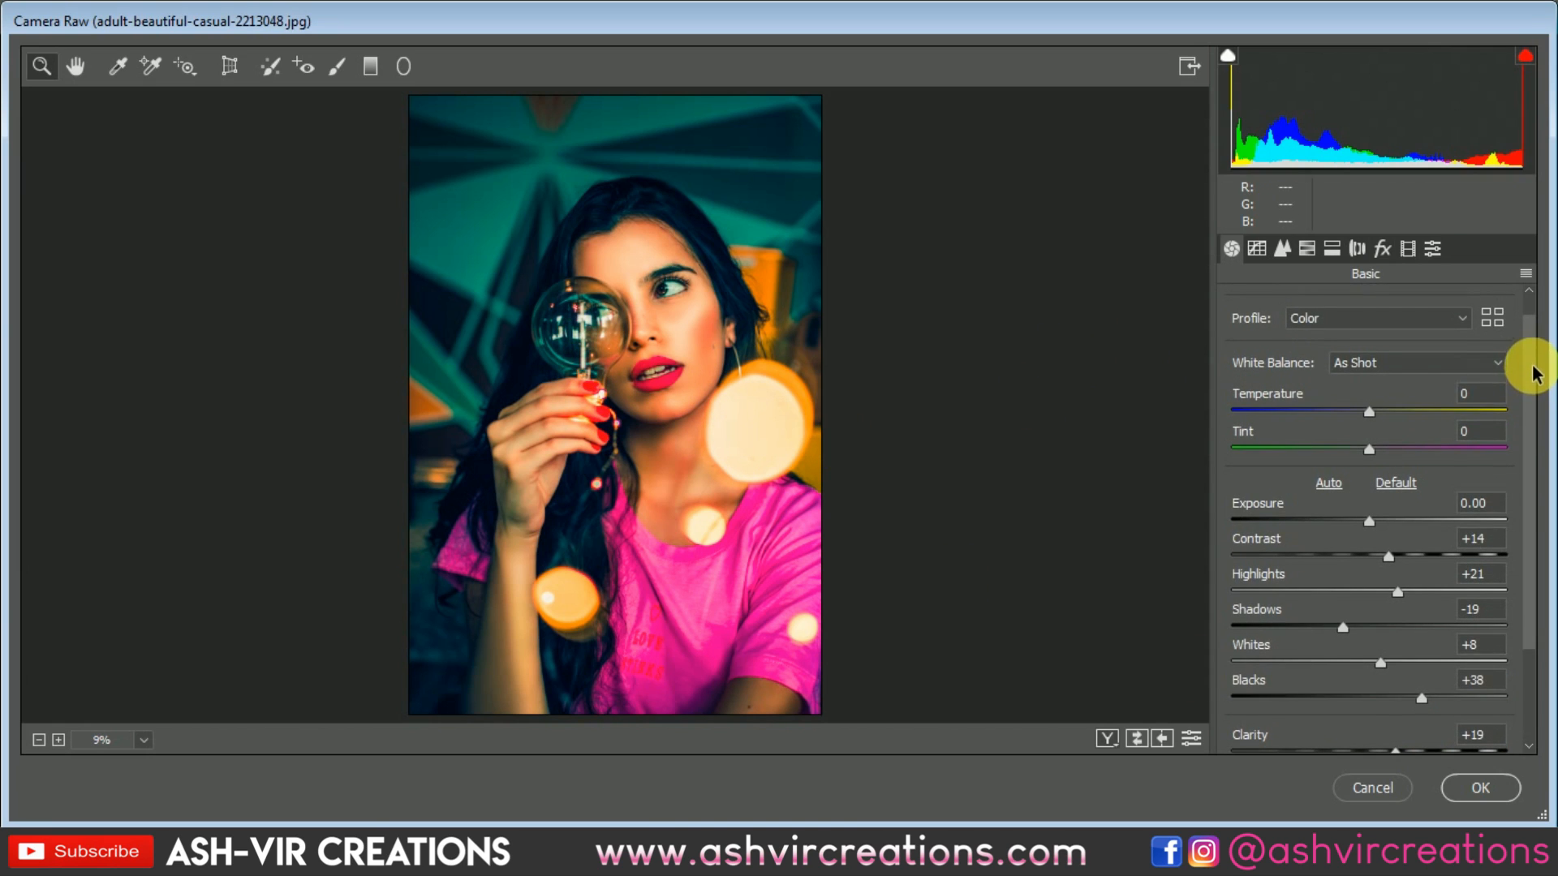
drag(1368, 415, 1373, 457)
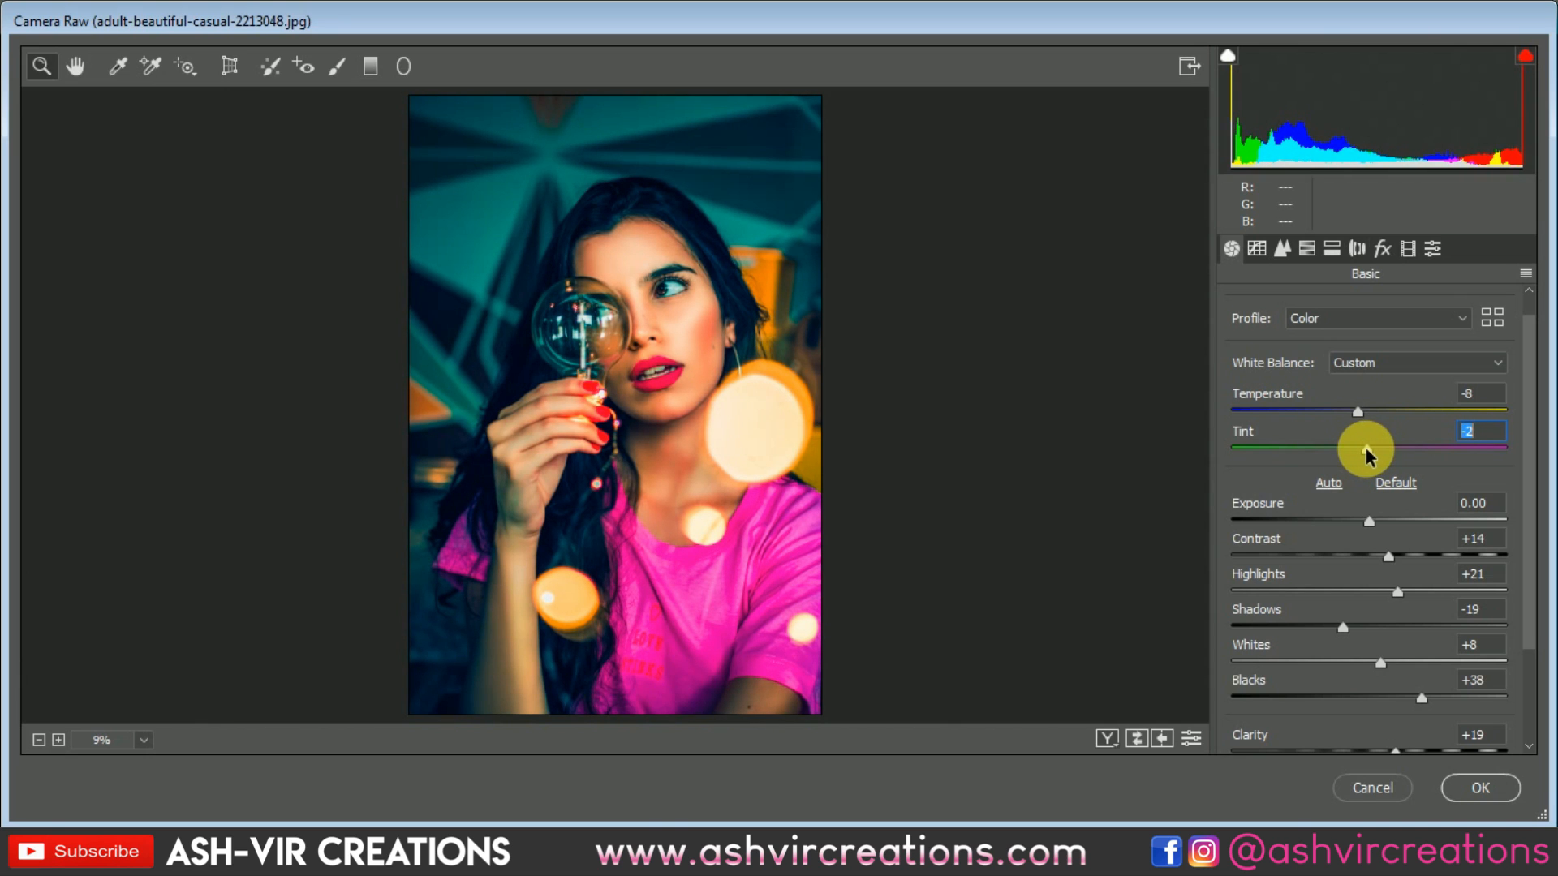
click(1357, 414)
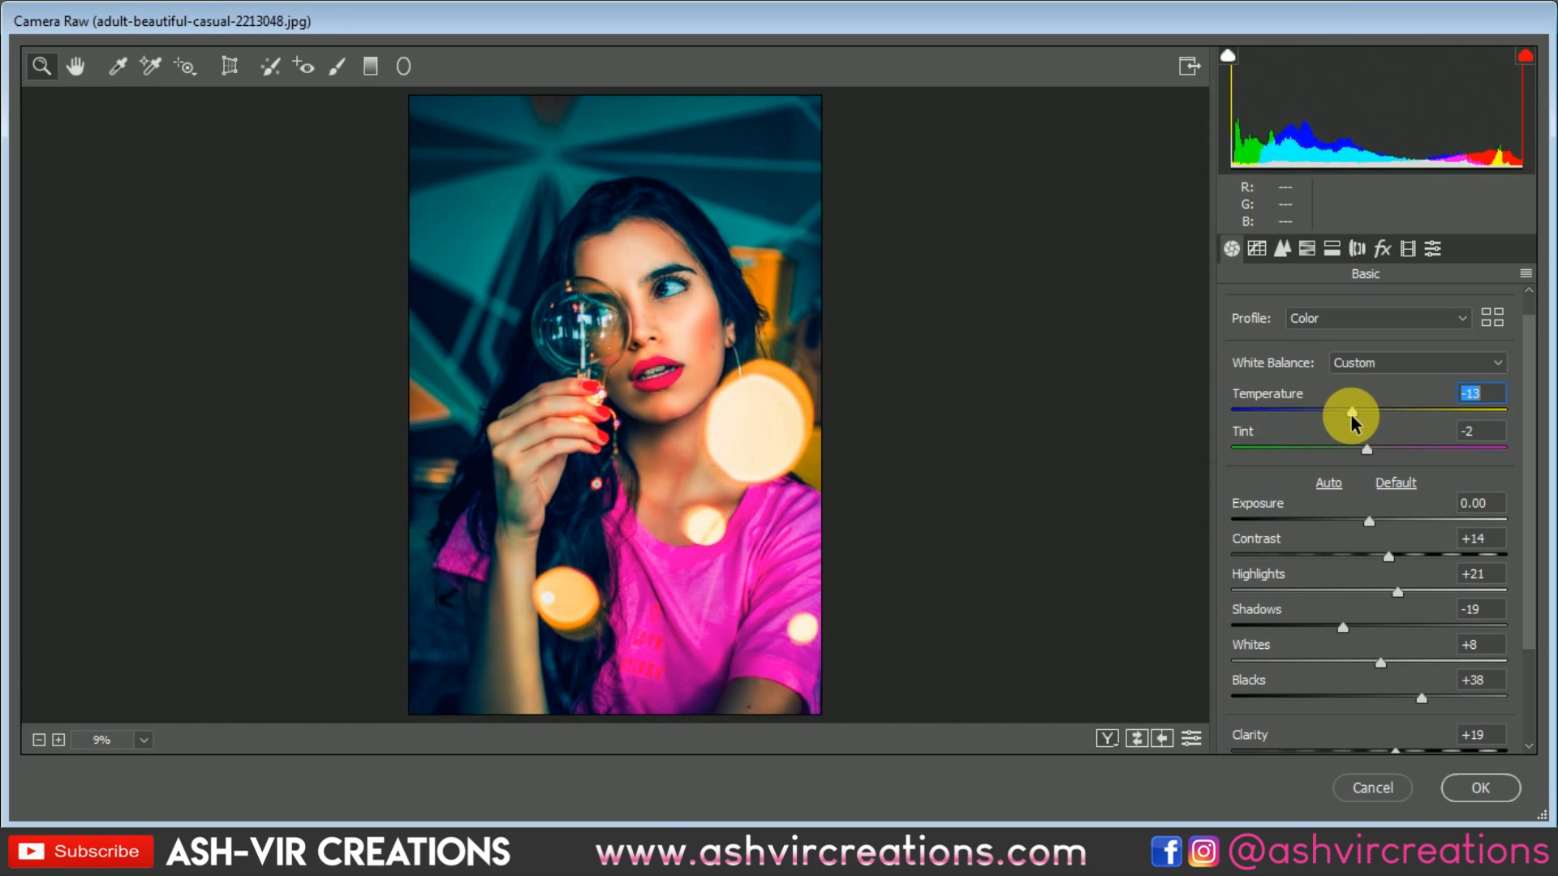
click(737, 394)
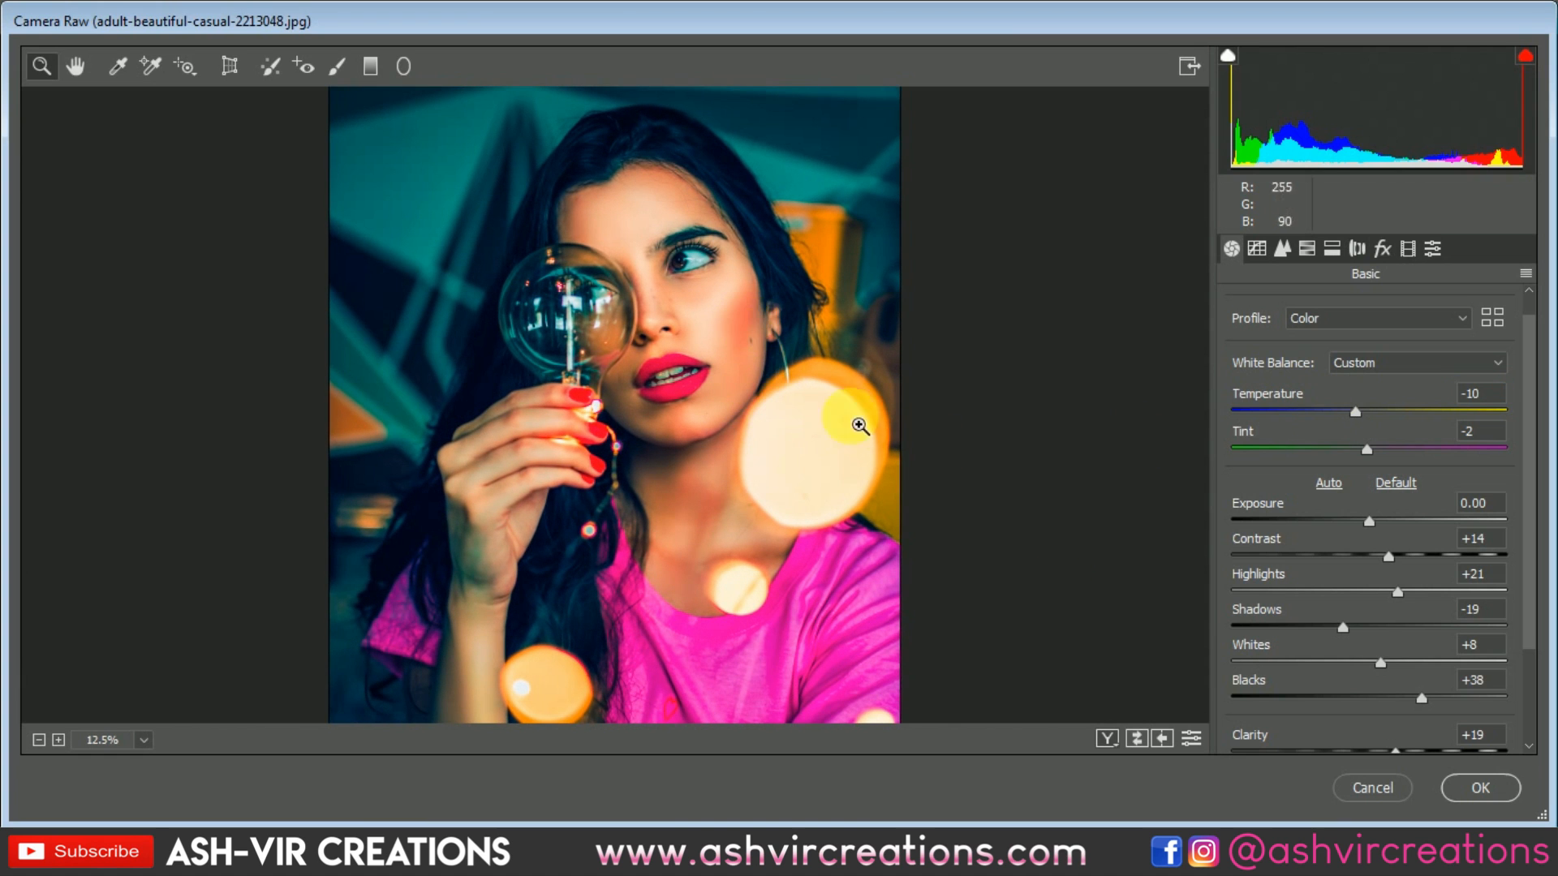
click(1121, 730)
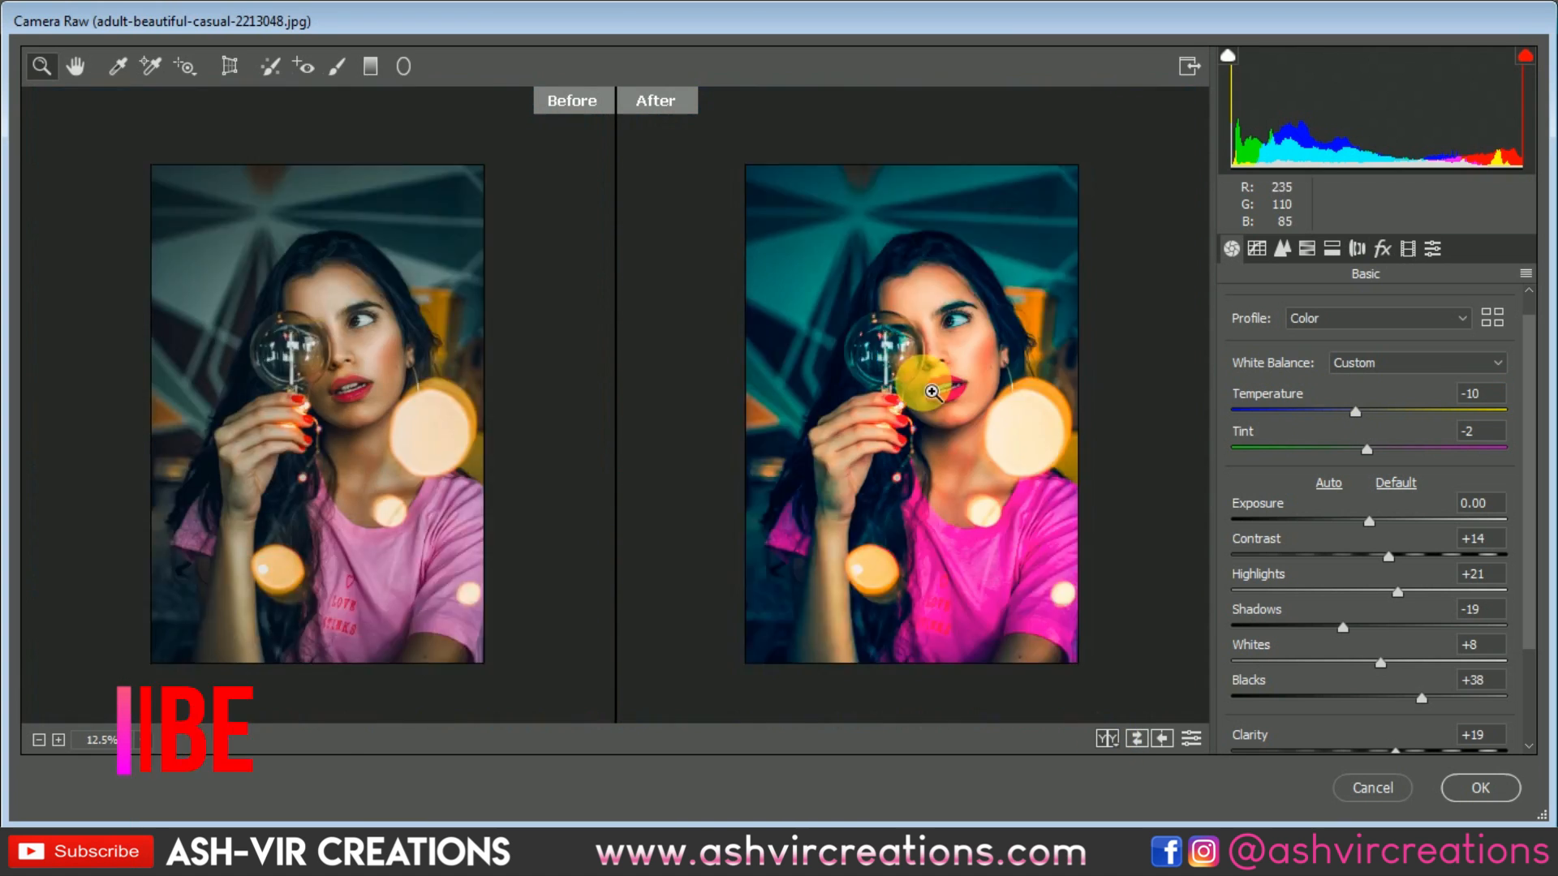
Step: Examine the graded portrait against the original at several zoom levels and look through the other adjustment categories
alt+click(932, 392)
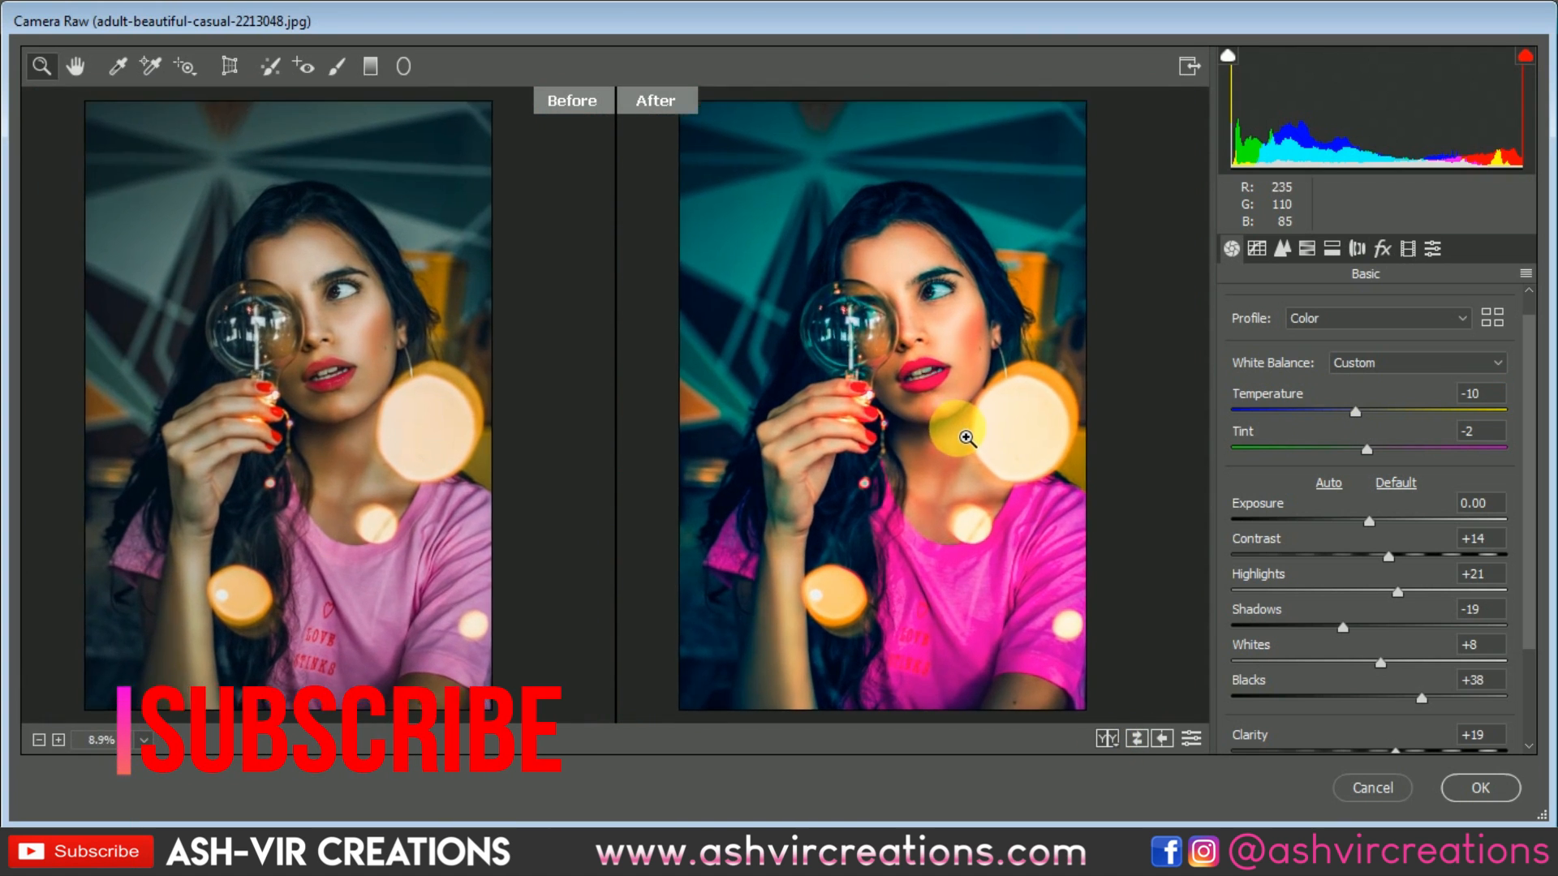
click(967, 438)
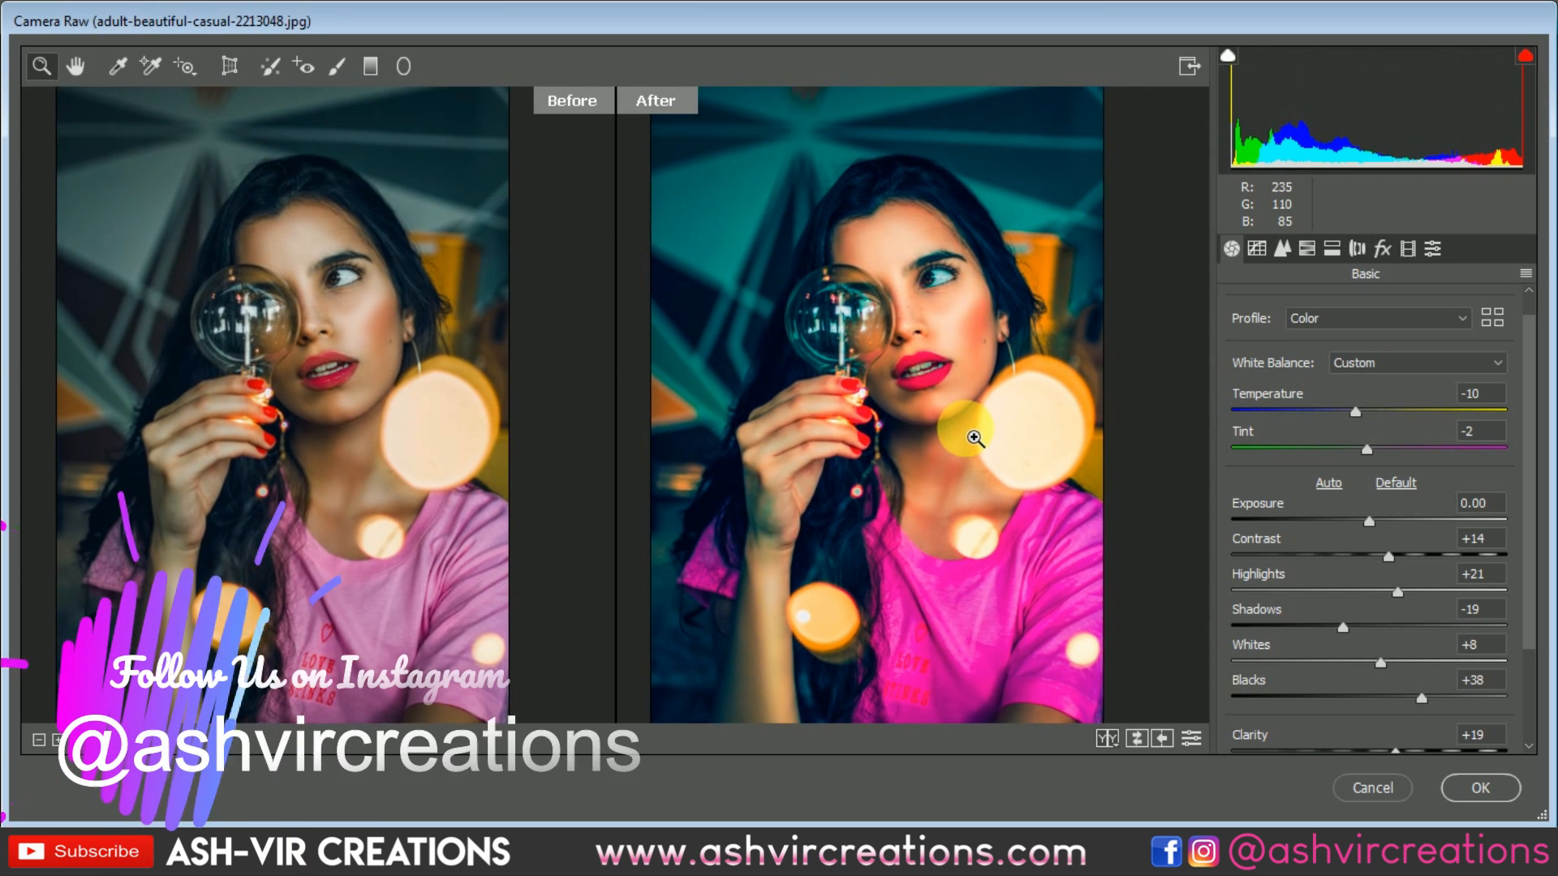
alt+click(972, 437)
alt+click(967, 435)
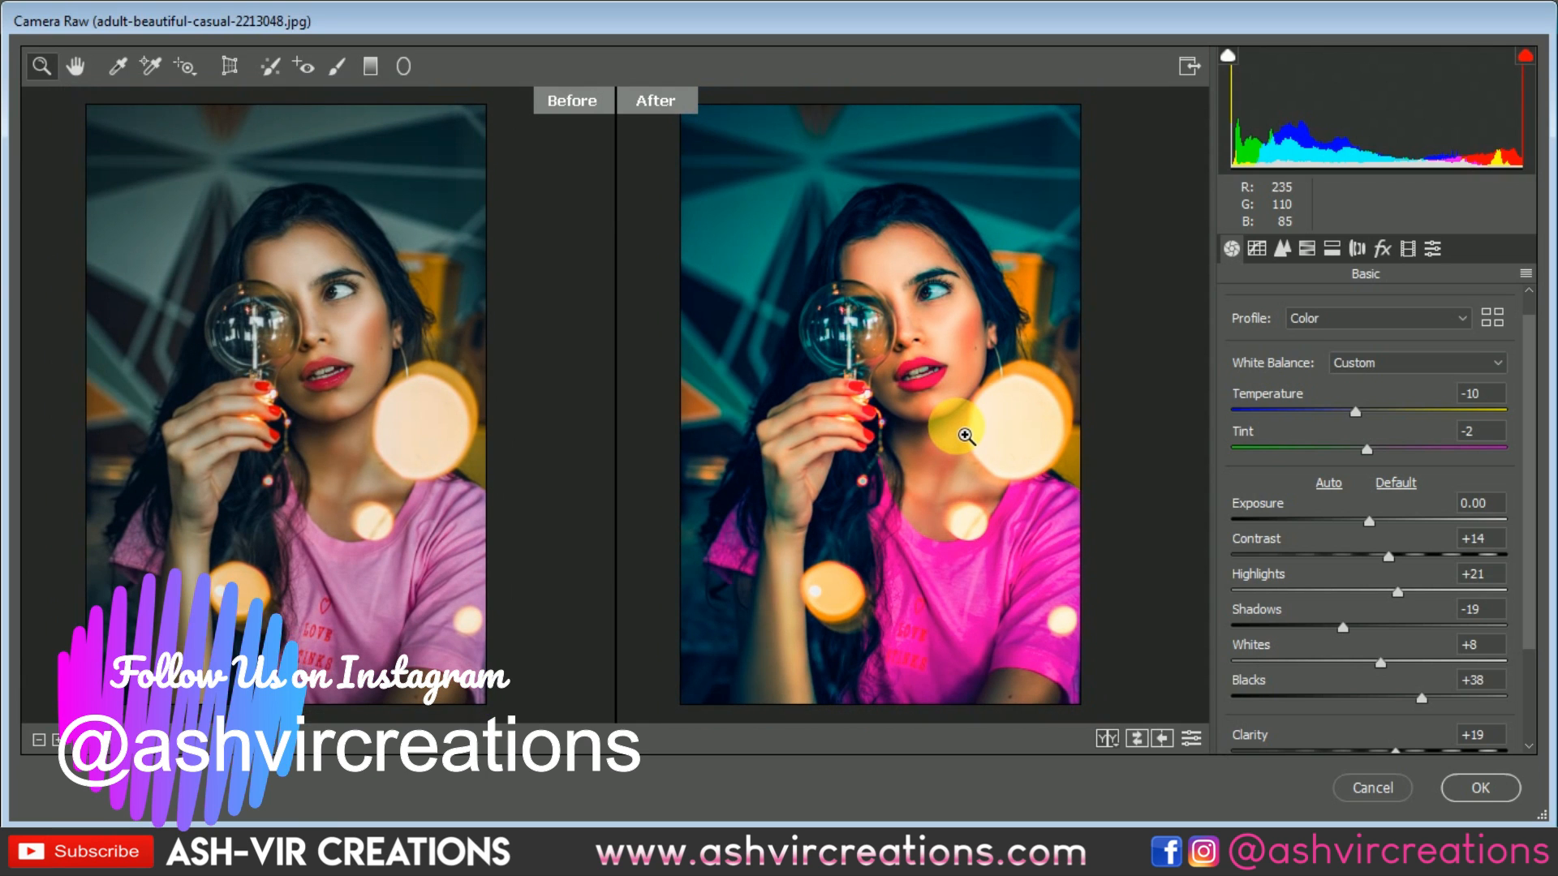
alt+click(966, 436)
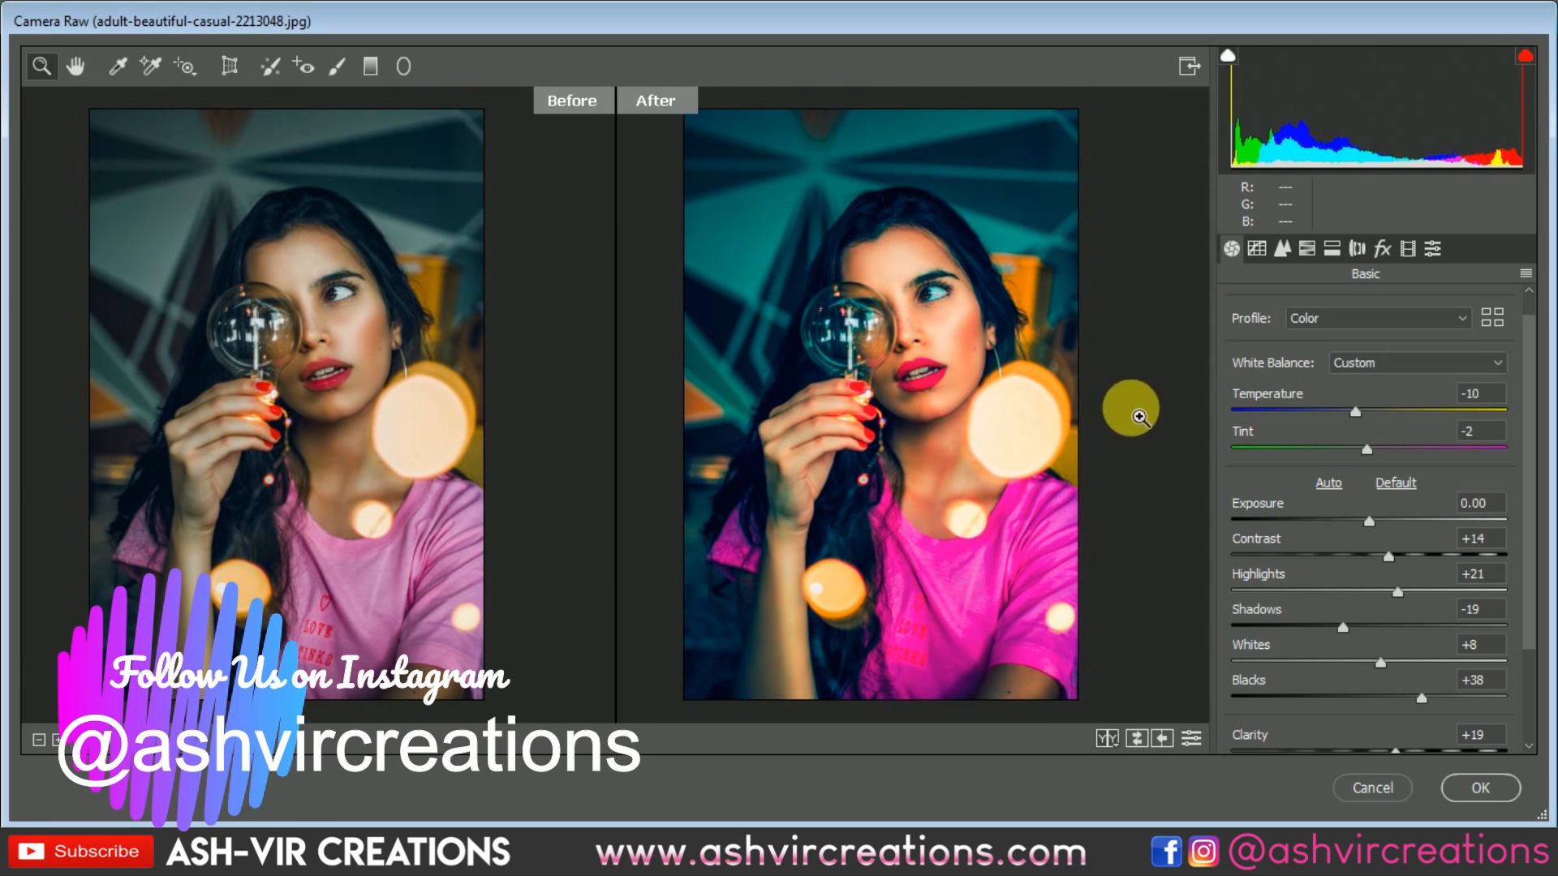
click(1333, 250)
click(1308, 248)
click(1358, 250)
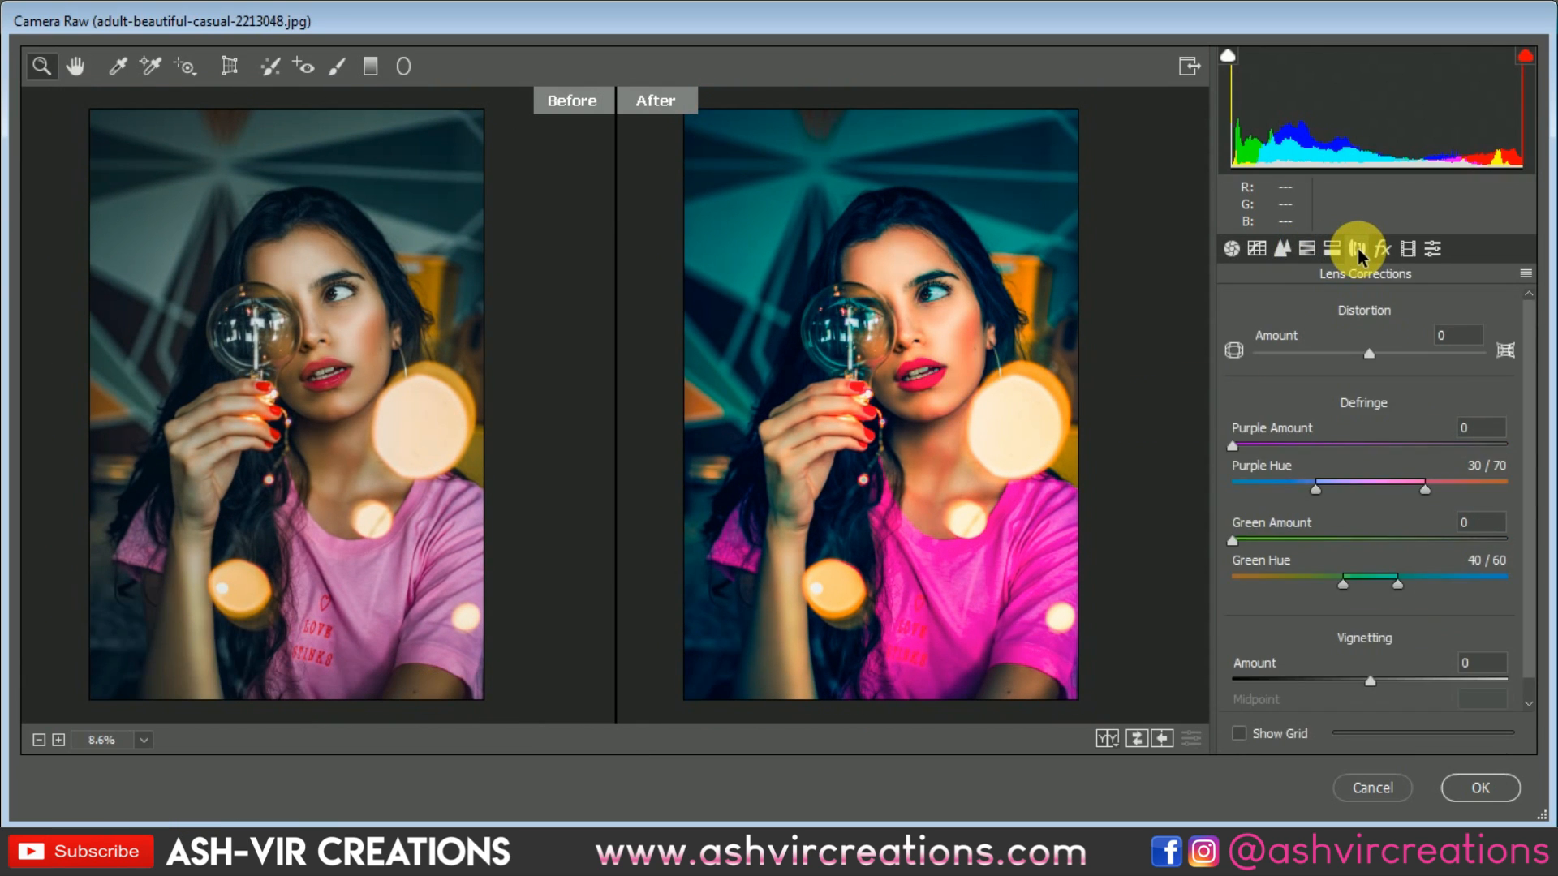
click(1383, 248)
click(1331, 249)
click(1307, 249)
click(1281, 248)
Step: On the point tone curve, set the green channel's highlight endpoint to input 249, output 255, and the red channel's to input 255, output 250
click(1263, 249)
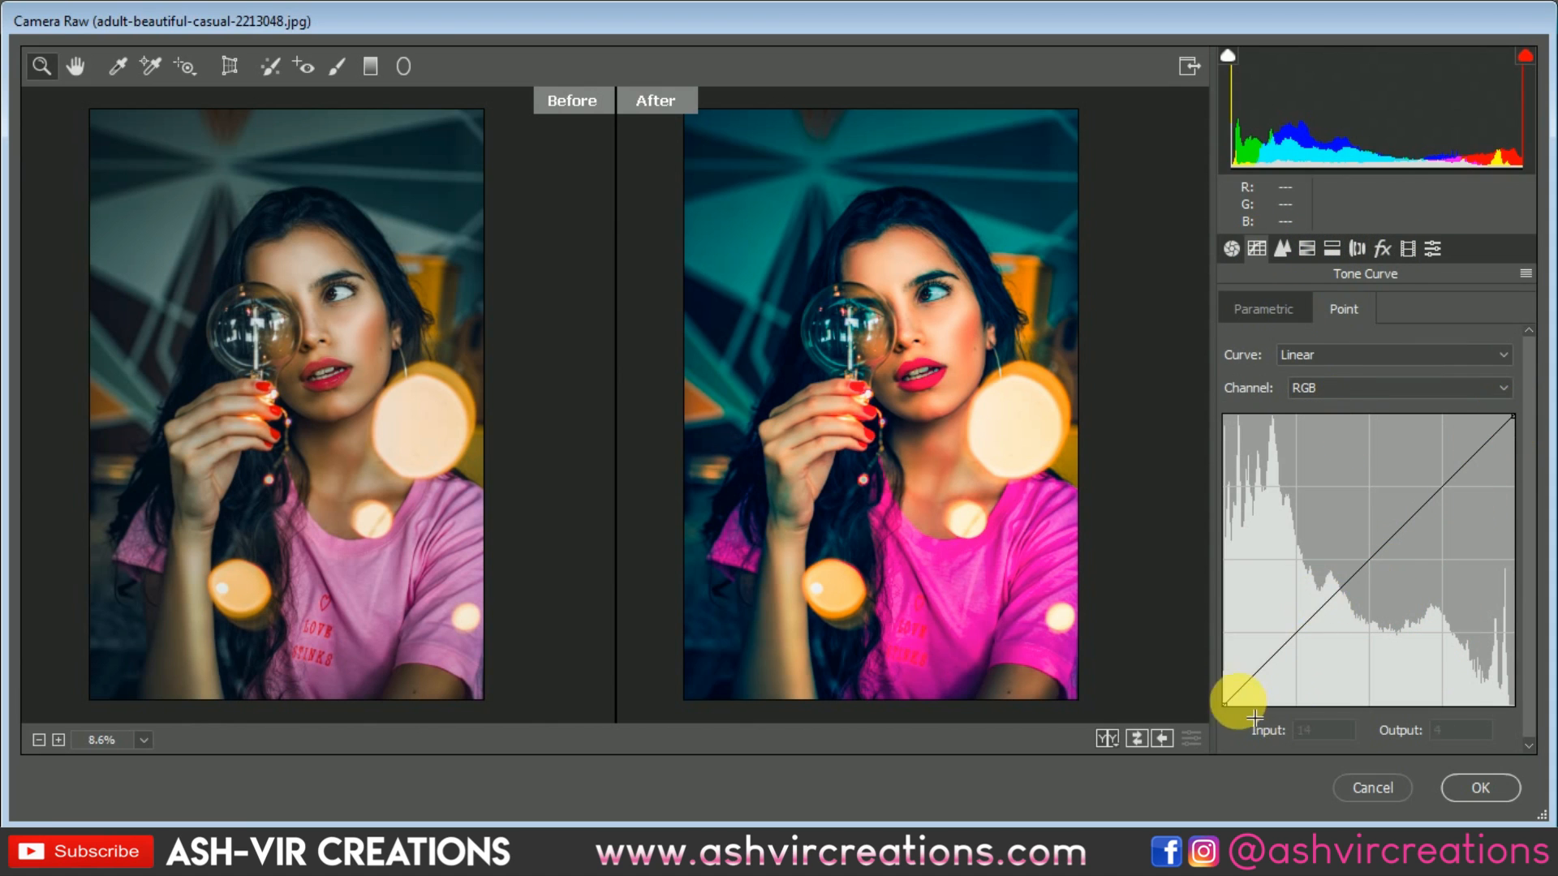
click(1321, 388)
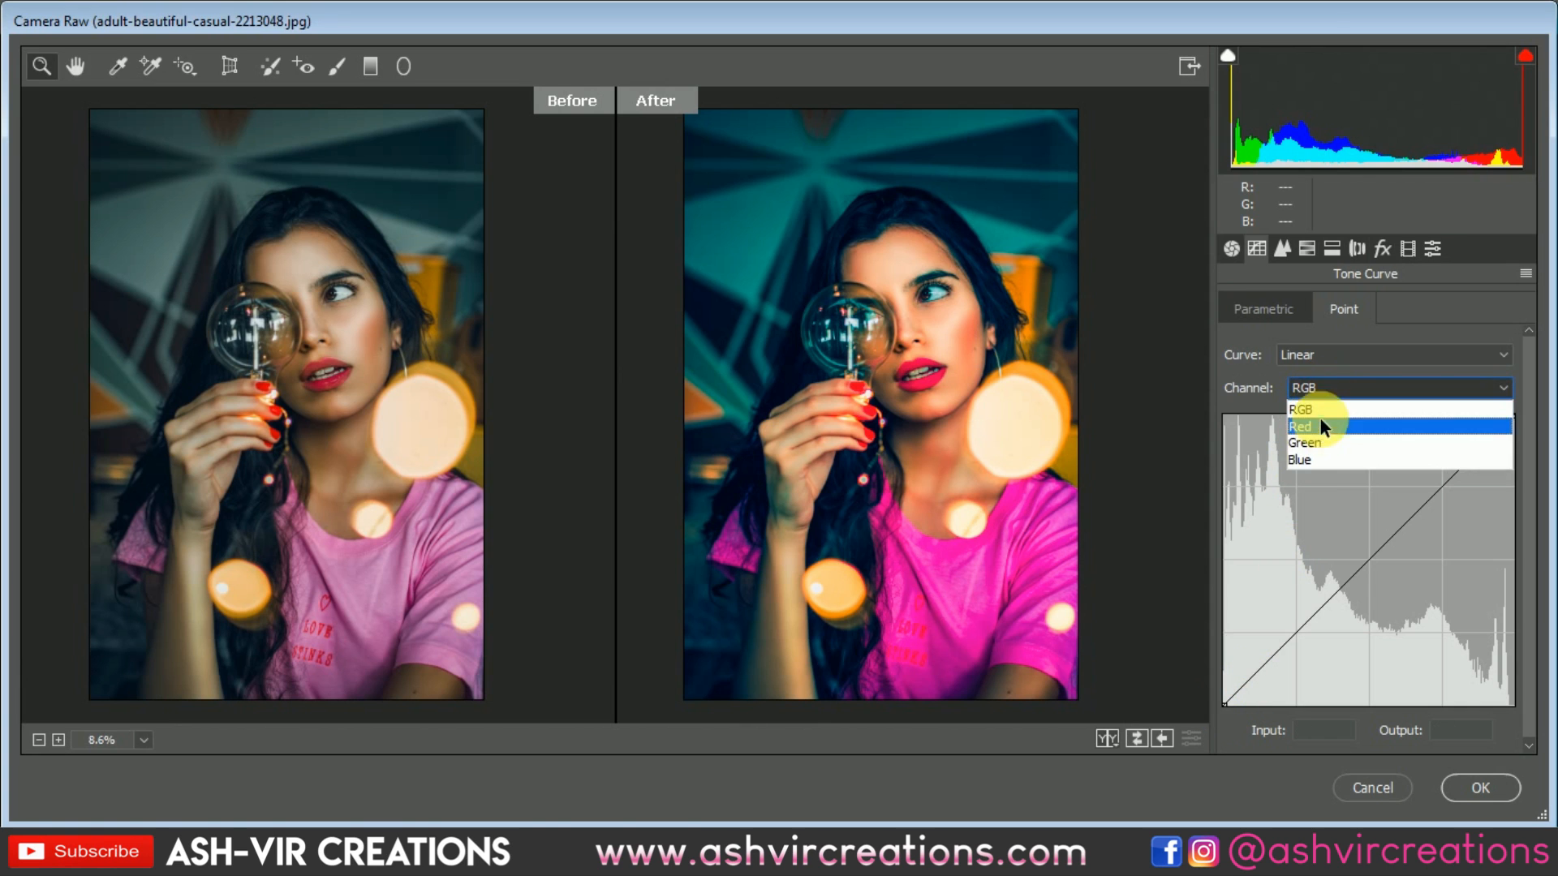
click(1318, 445)
mouse_move(1520, 428)
mouse_down()
mouse_move(1497, 415)
mouse_move(1516, 418)
mouse_up()
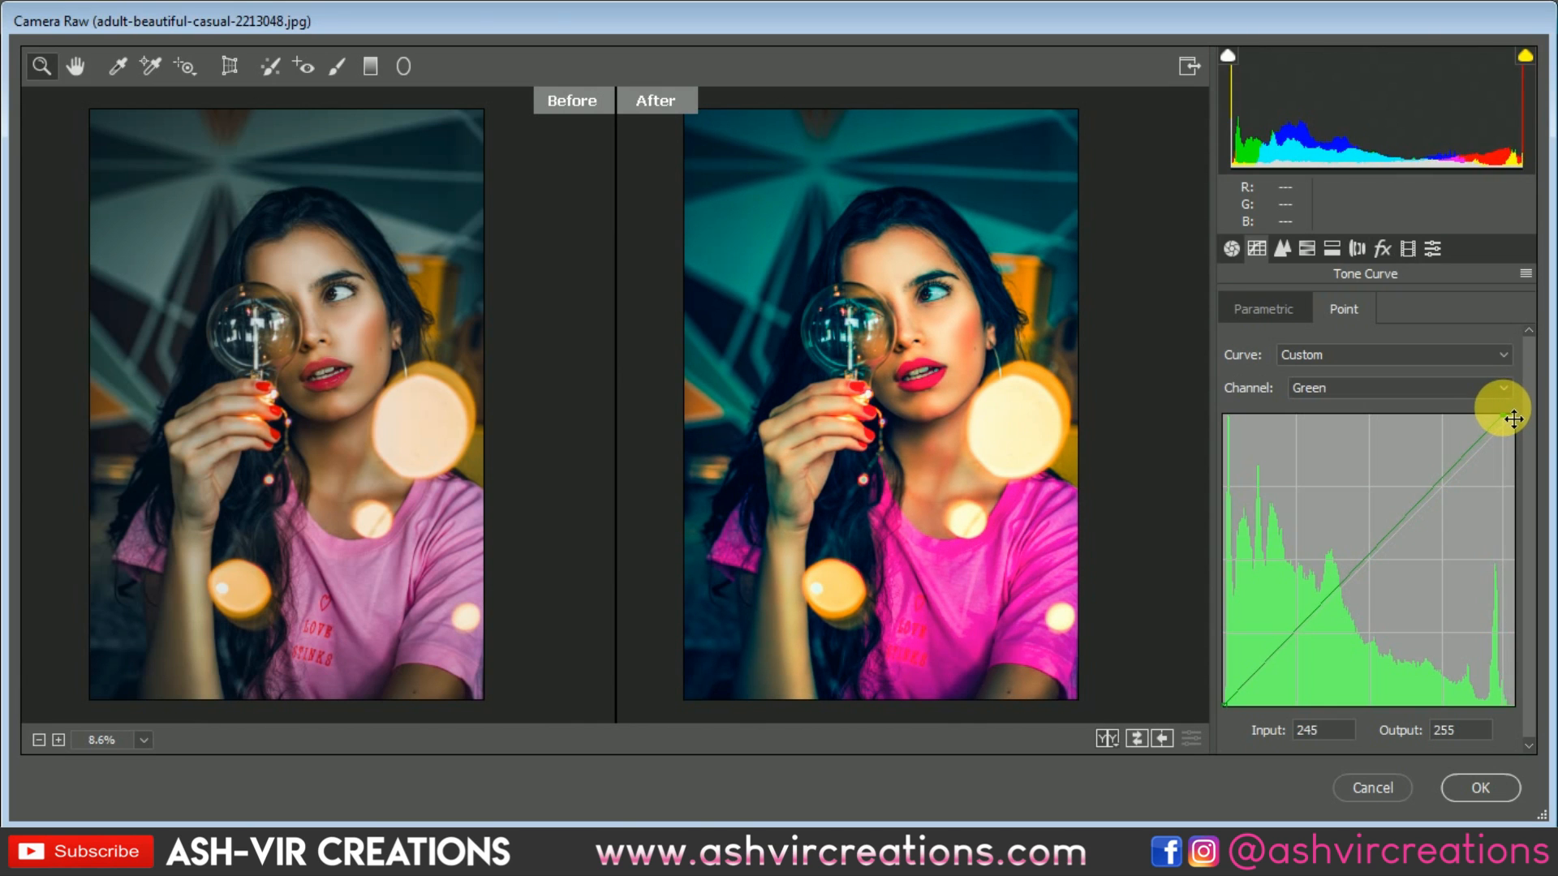
click(1384, 390)
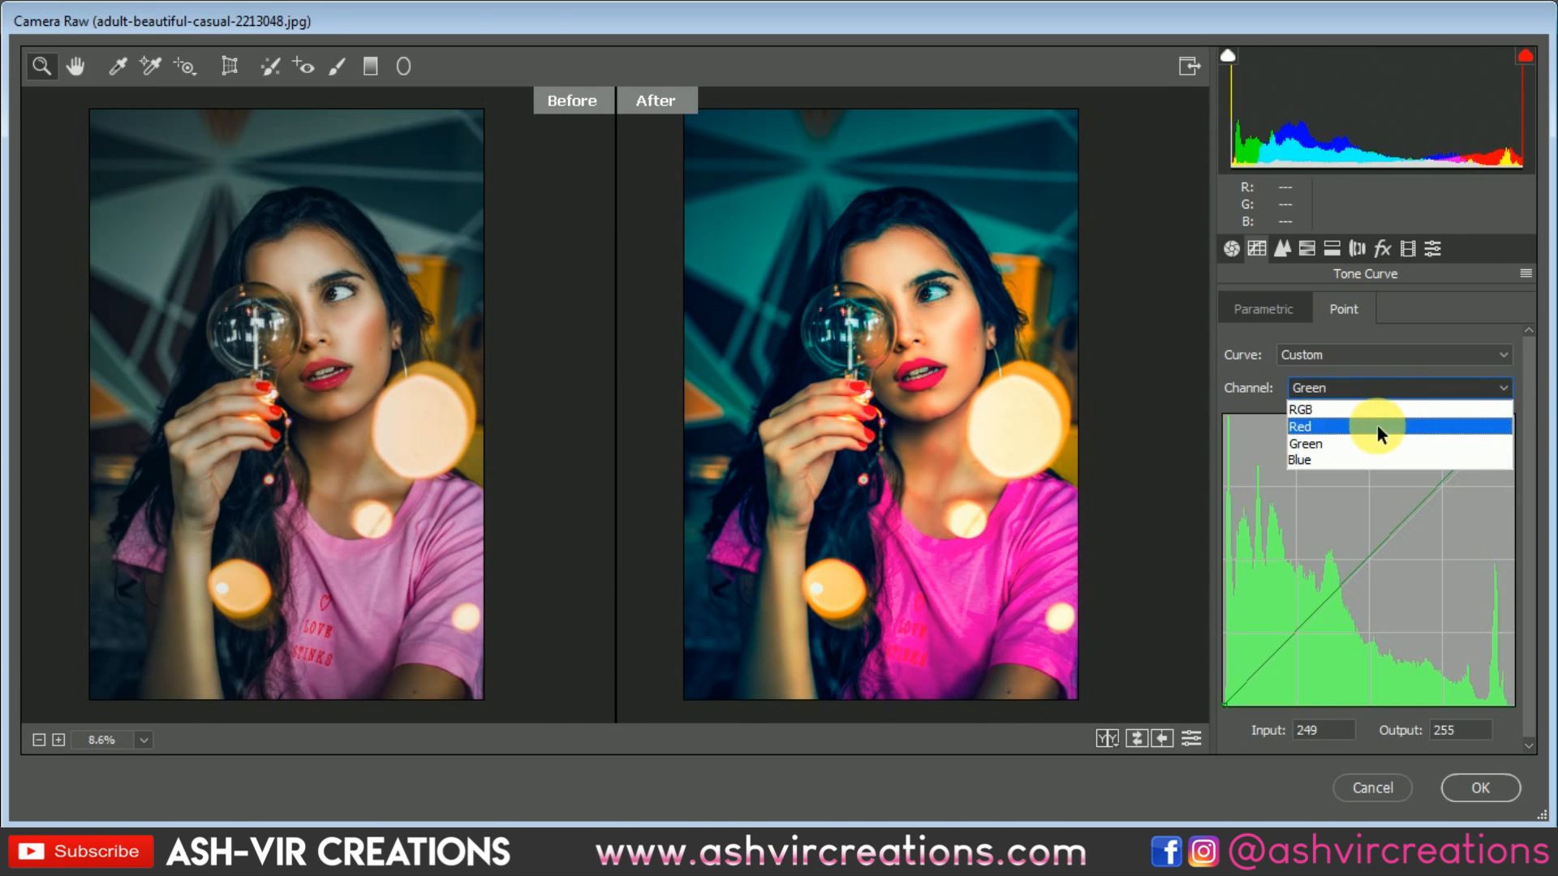
click(1380, 423)
mouse_move(1526, 429)
mouse_down()
mouse_move(1520, 452)
mouse_move(1531, 430)
mouse_move(1540, 439)
mouse_move(1496, 417)
mouse_move(1550, 419)
mouse_up()
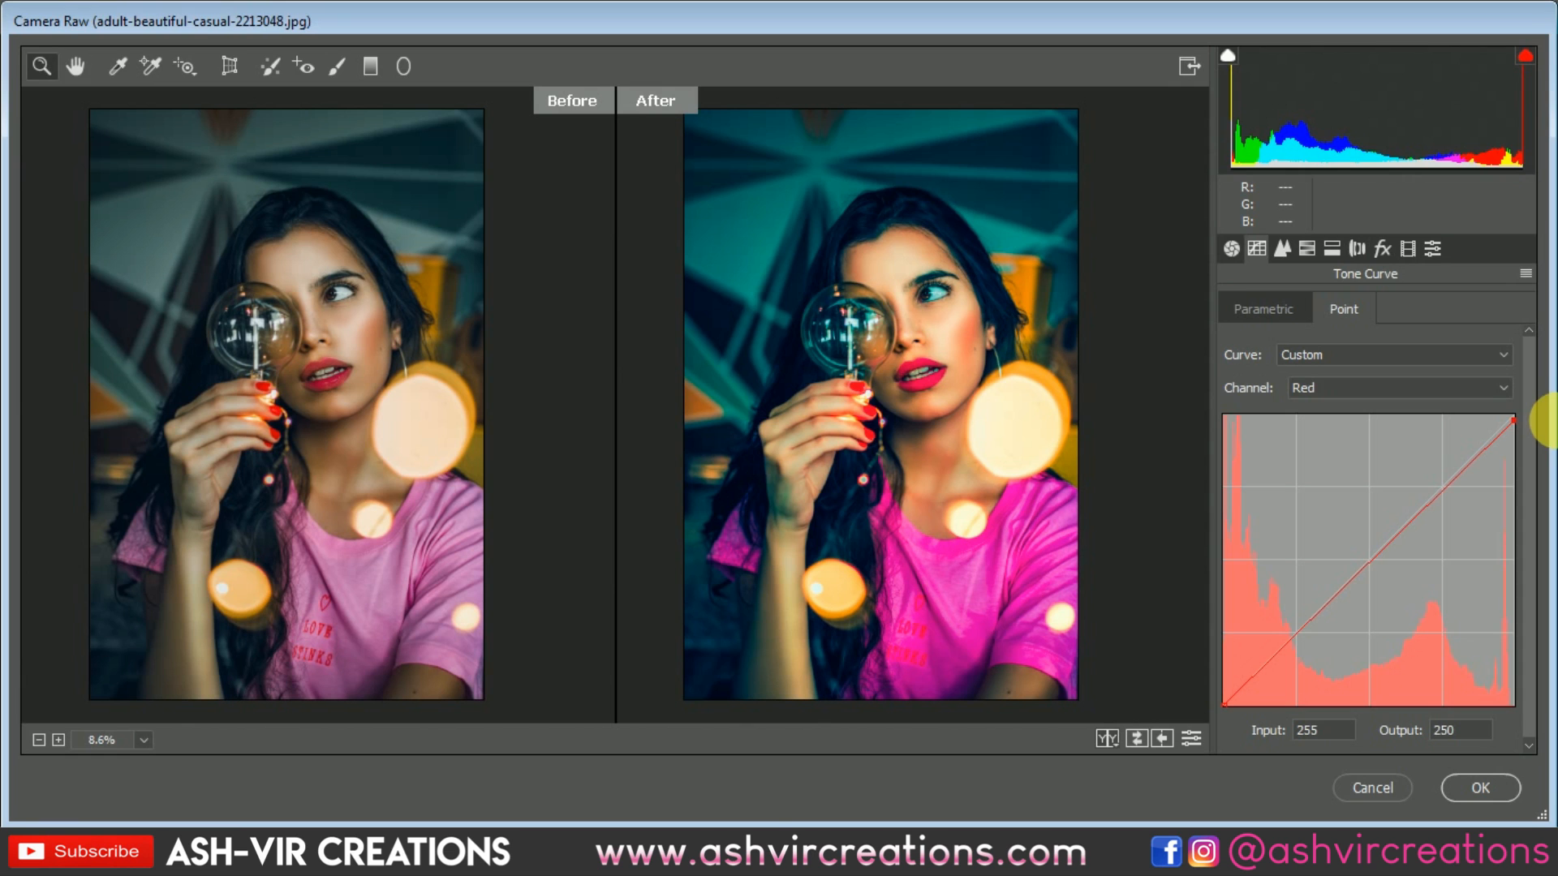
Step: Shape the RGB point curve with a slightly raised shadow point and a highlight point at input 189, output 187, and apply the filter
click(1296, 392)
click(1302, 404)
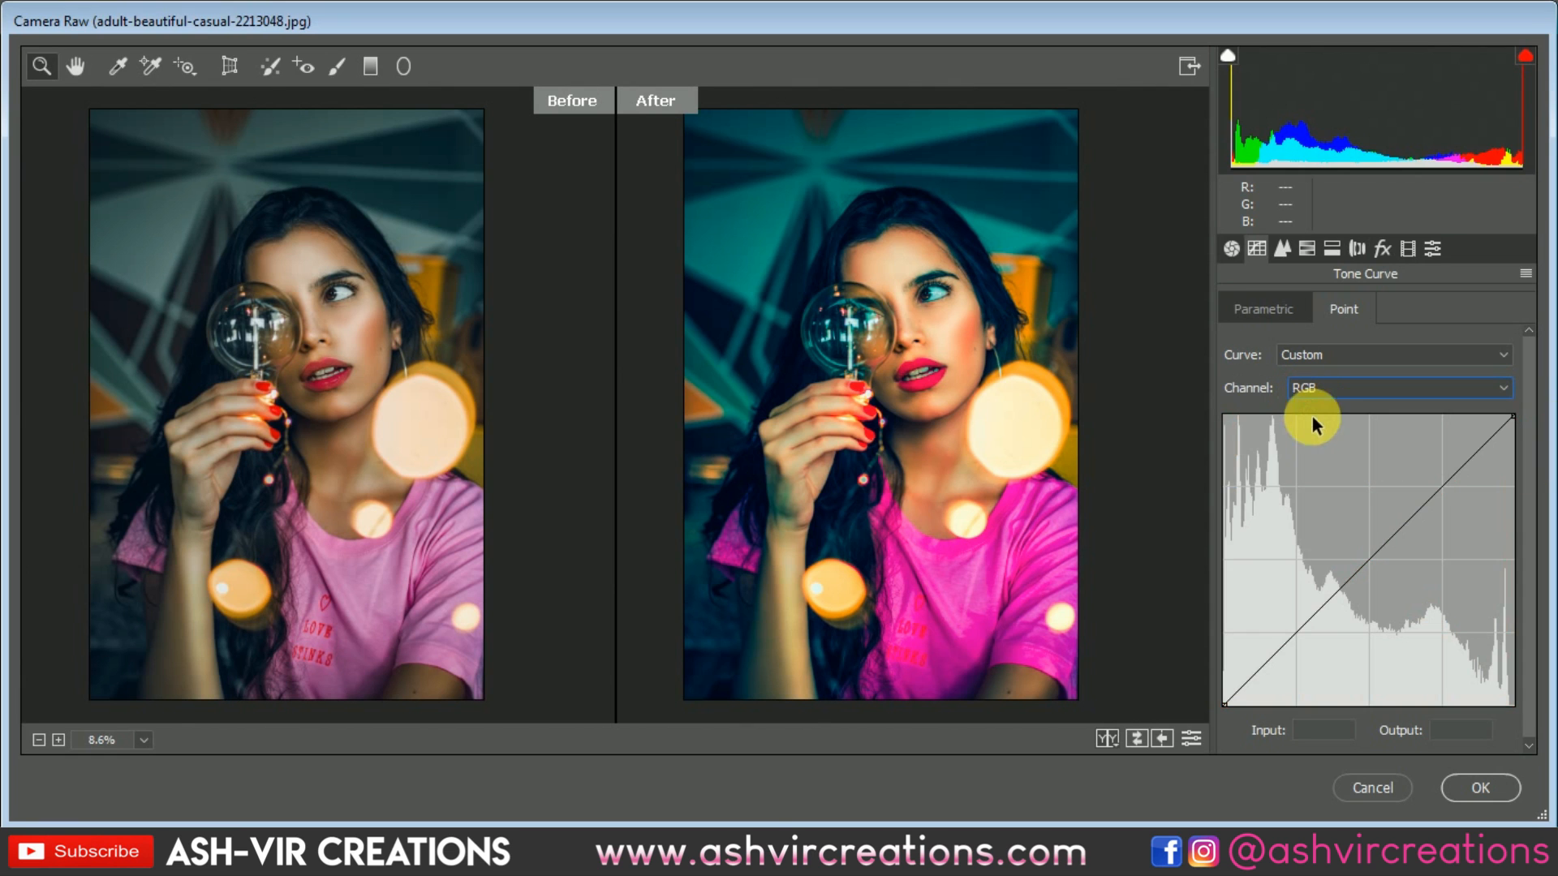
drag(1300, 630, 1276, 646)
click(1406, 519)
drag(1406, 519, 1455, 509)
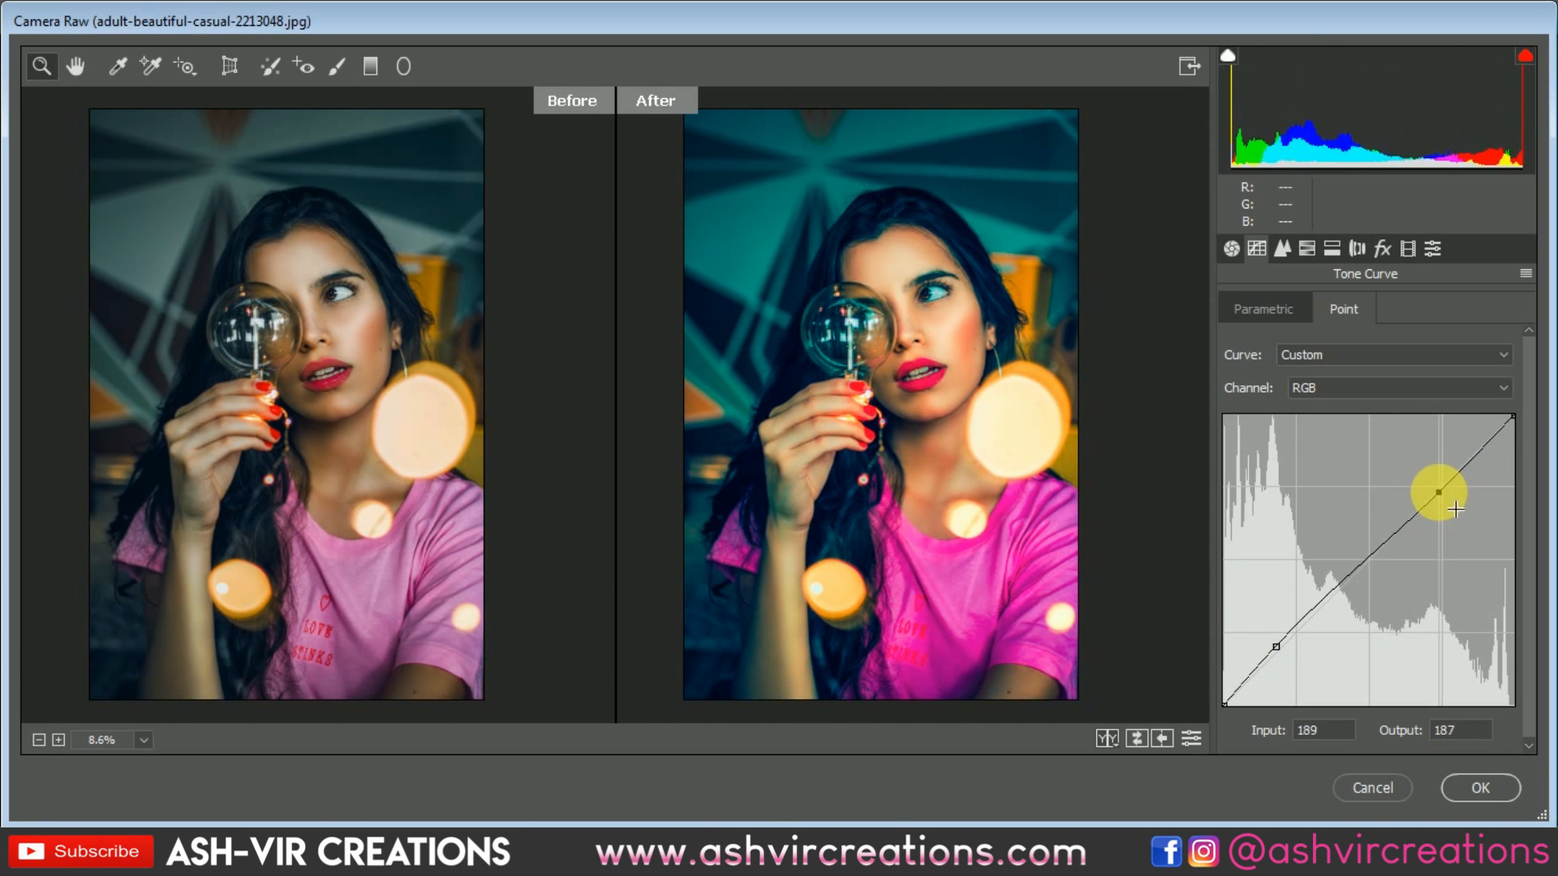
click(893, 334)
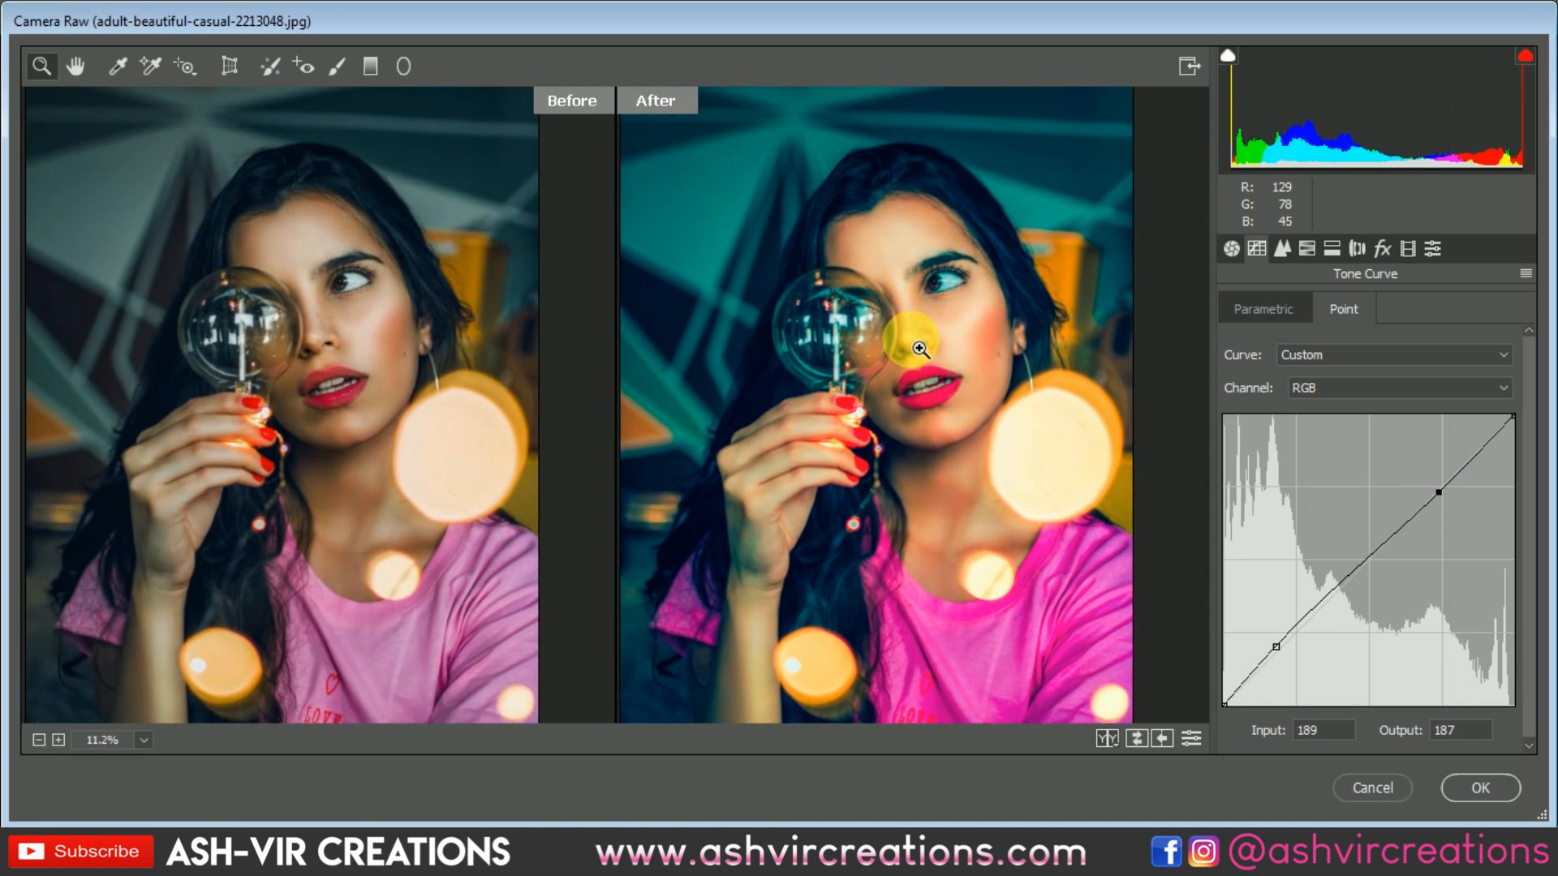
click(1479, 788)
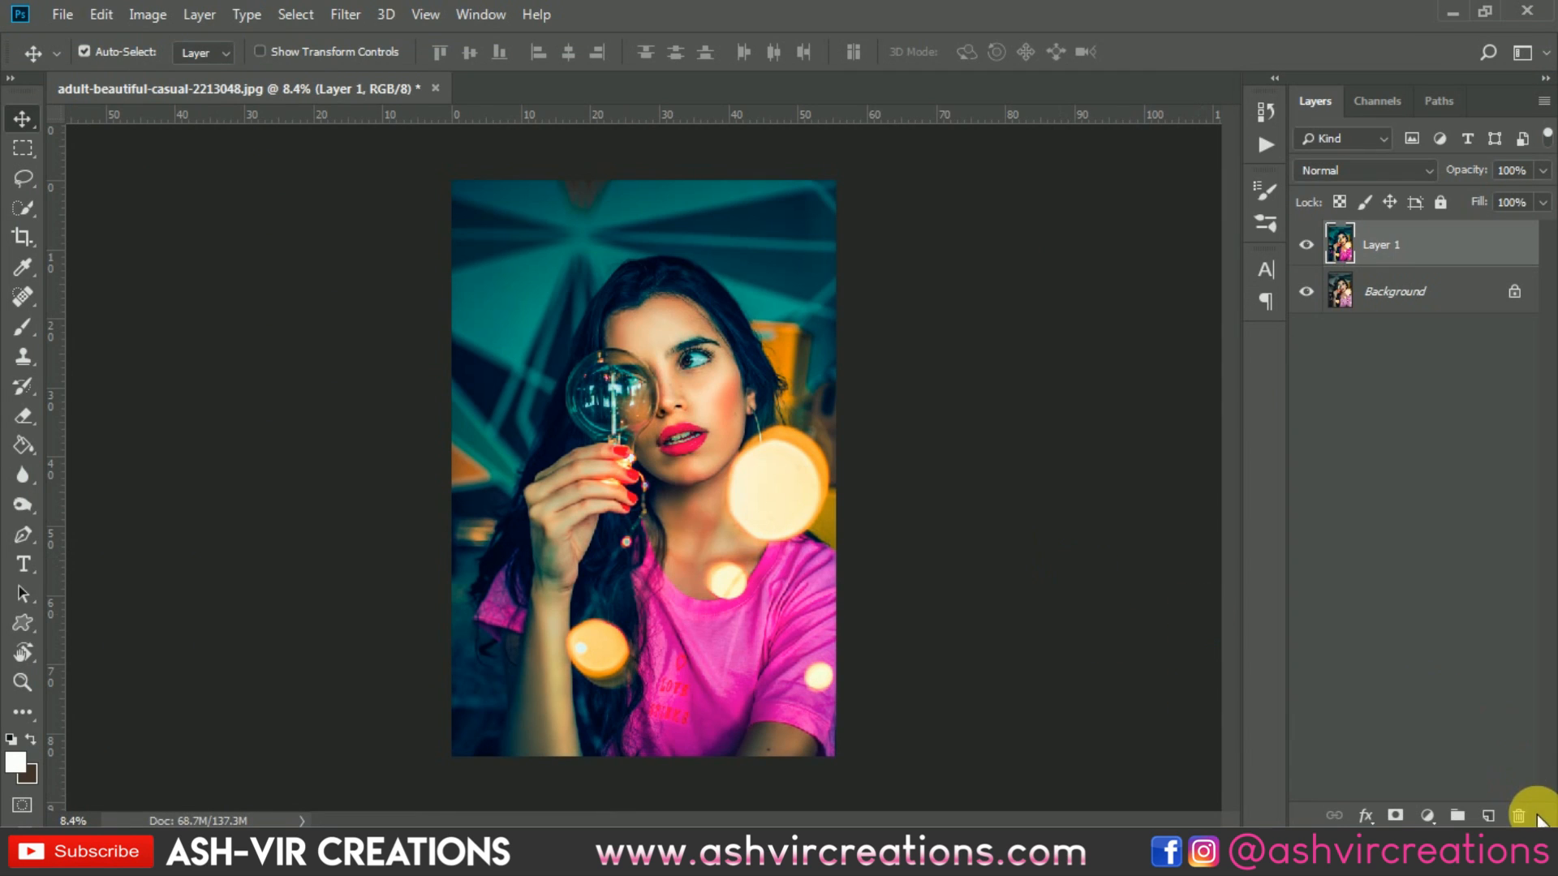
Step: Add an empty layer above the graded portrait and choose an enlarged soft round brush with 0% hardness
click(1488, 815)
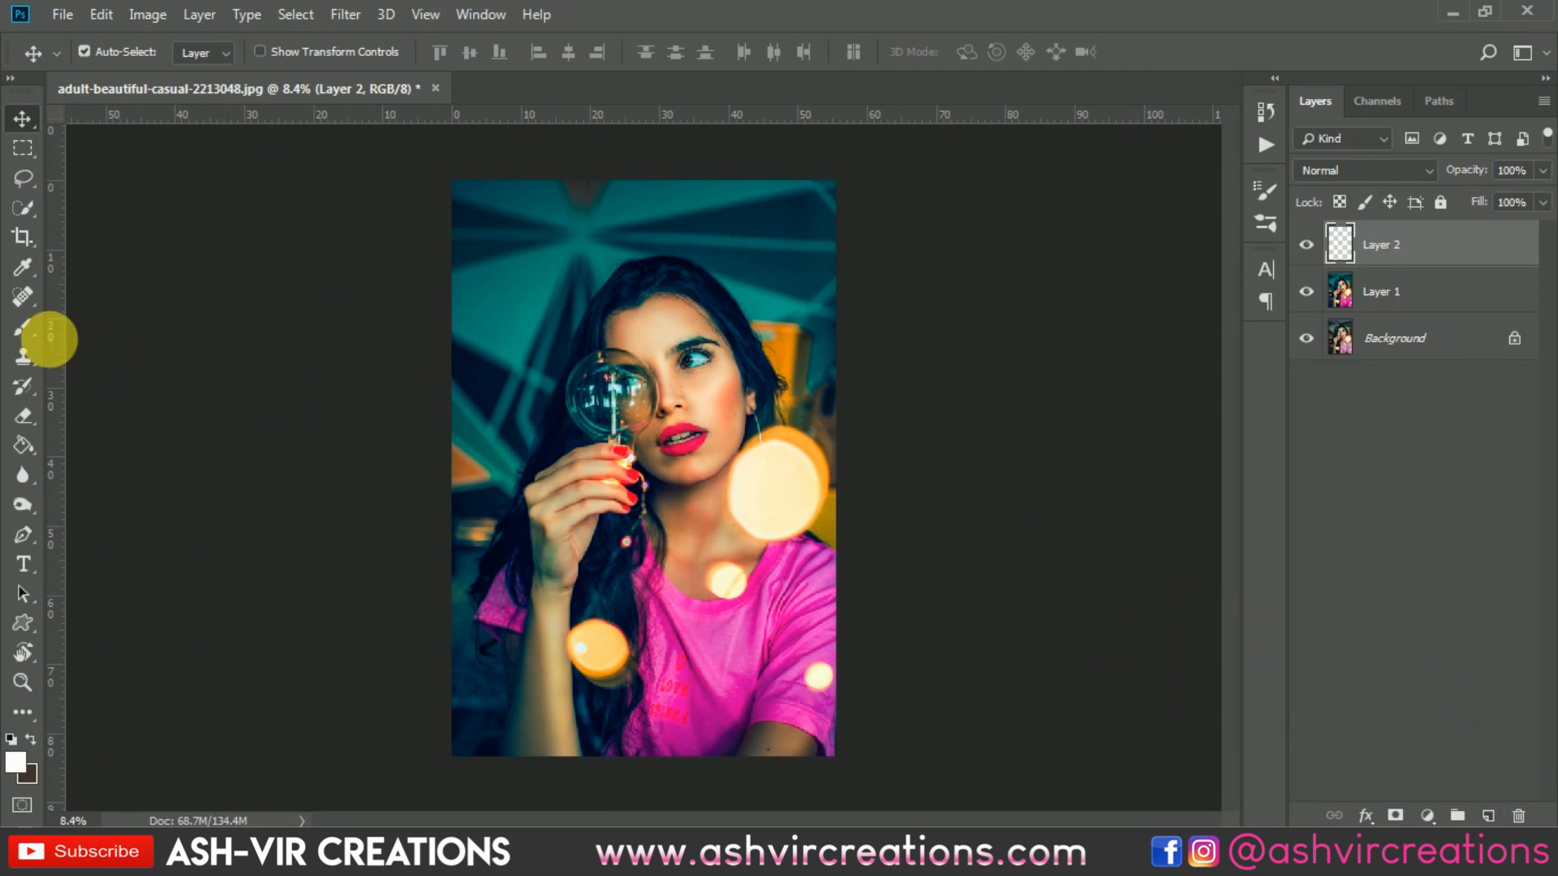
click(23, 327)
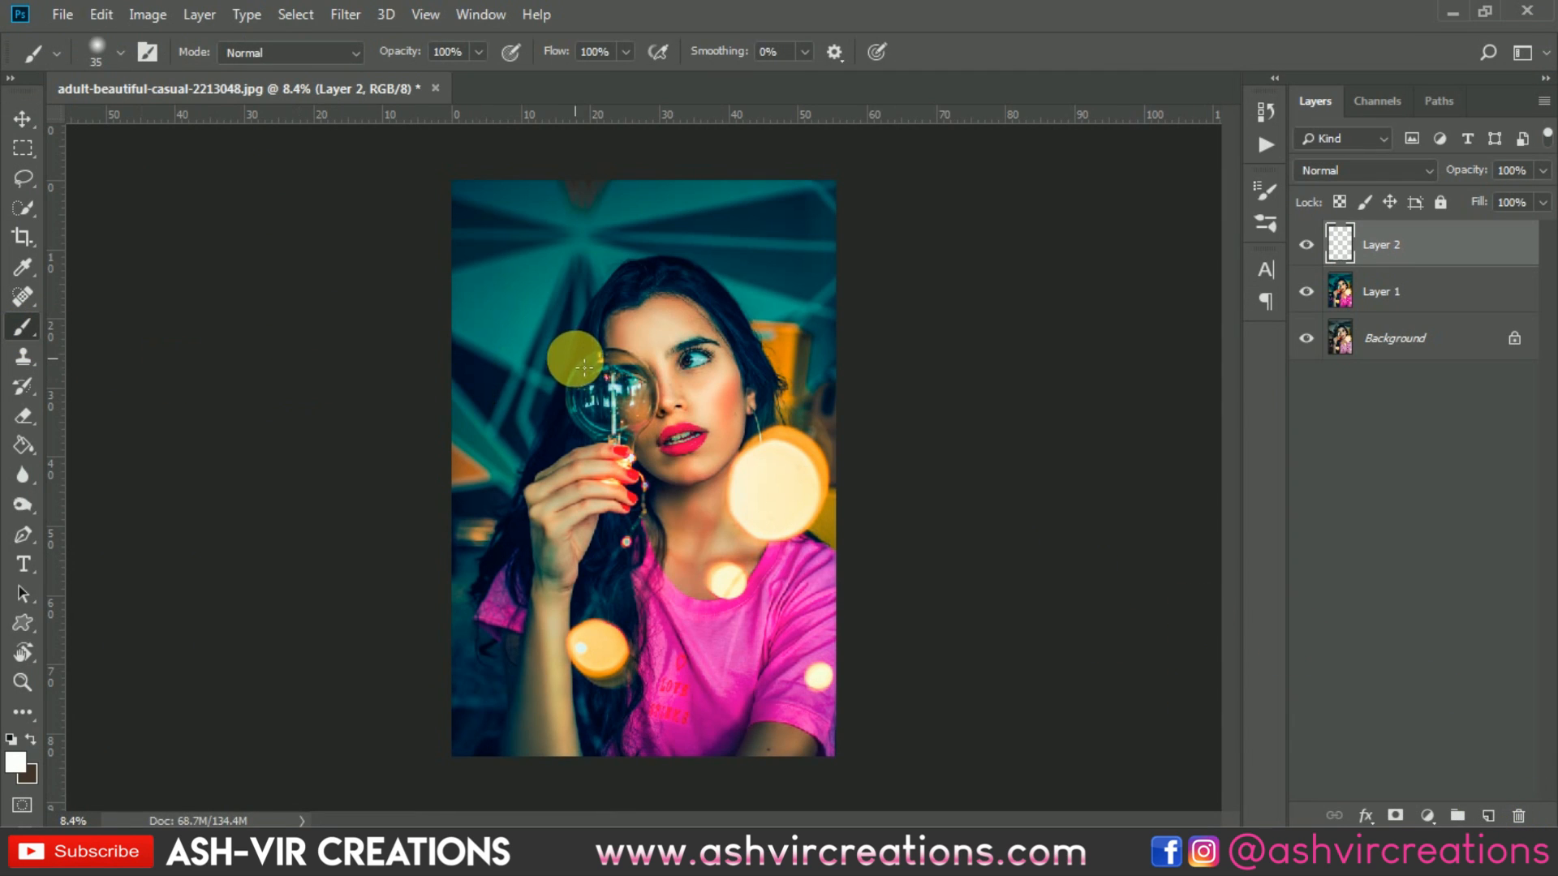
right_click(759, 431)
click(819, 424)
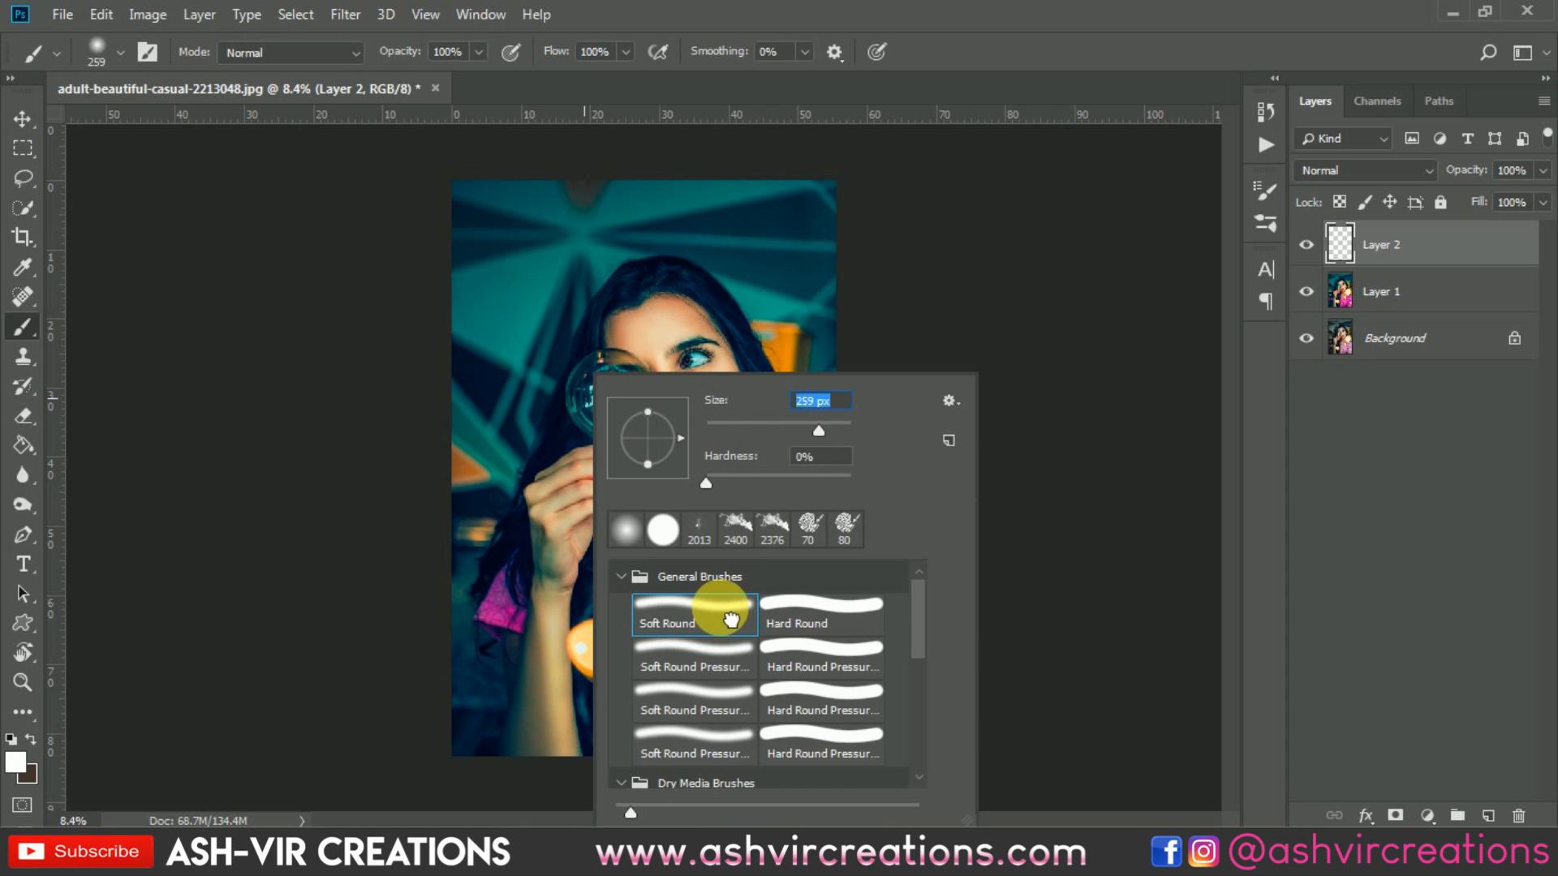
double_click(626, 529)
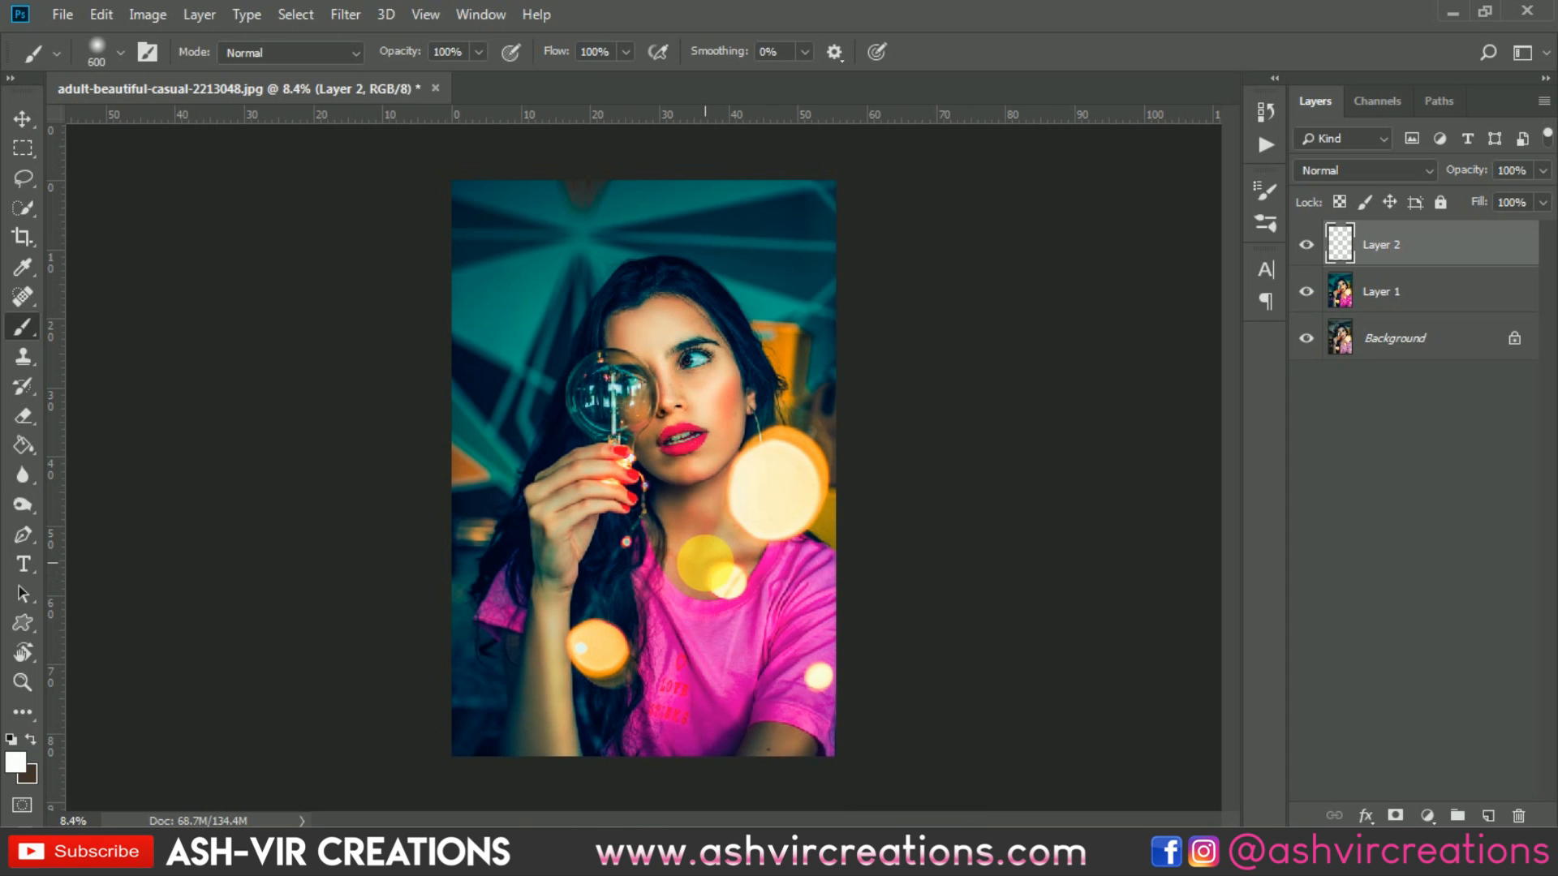
Step: Set the foreground color to orange ffa800 and paint one soft 900 px dab above the glass bulb
click(15, 762)
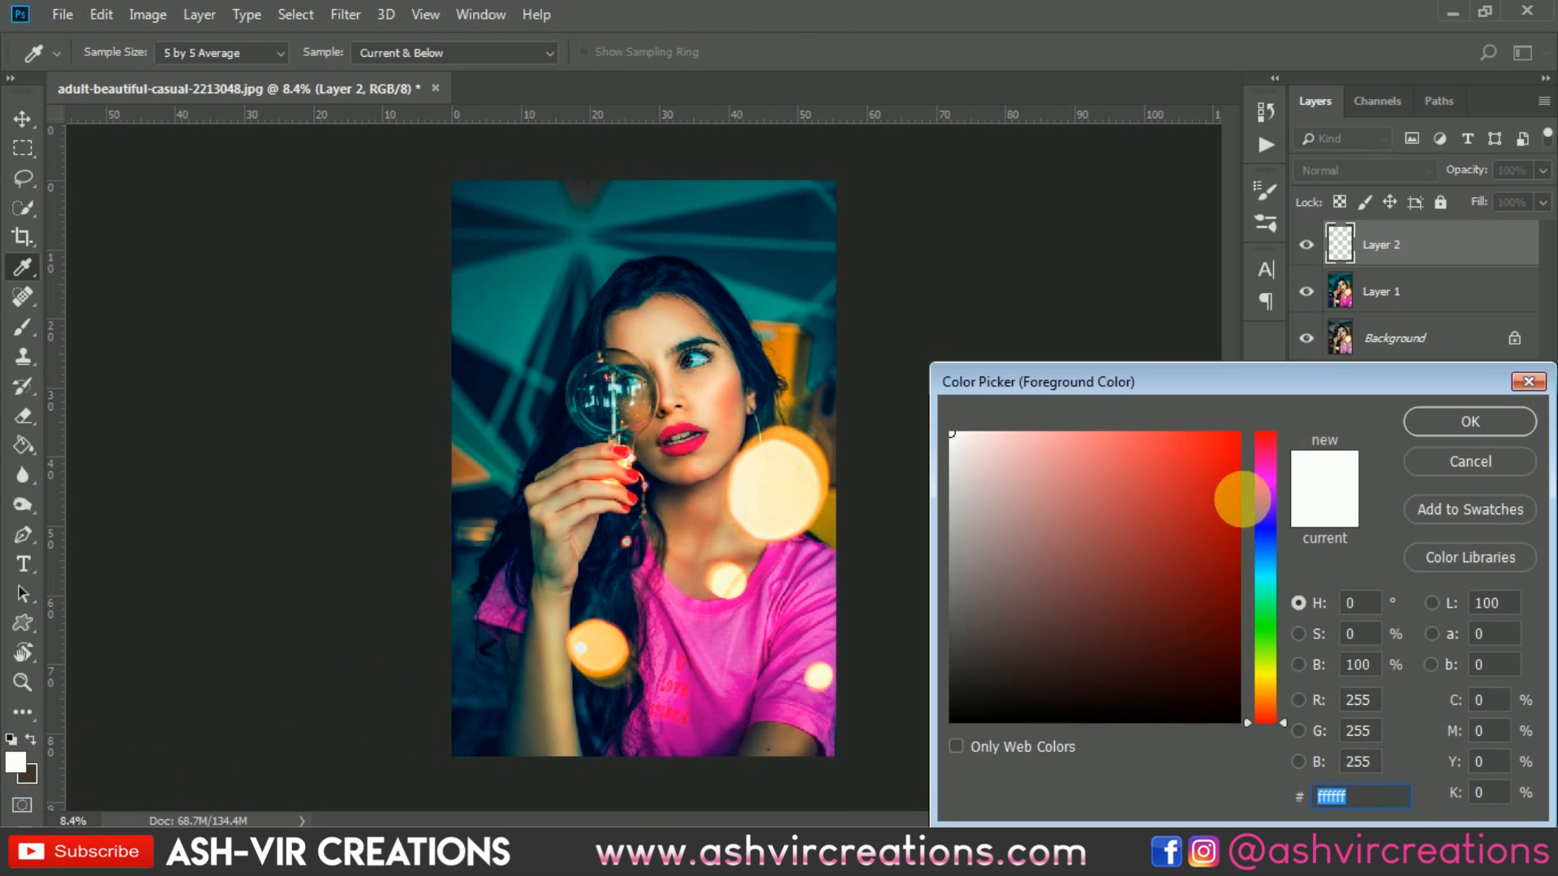
mouse_move(1263, 604)
mouse_down()
mouse_move(1267, 655)
mouse_move(1259, 523)
mouse_move(1264, 683)
mouse_move(1287, 690)
mouse_up()
click(1237, 433)
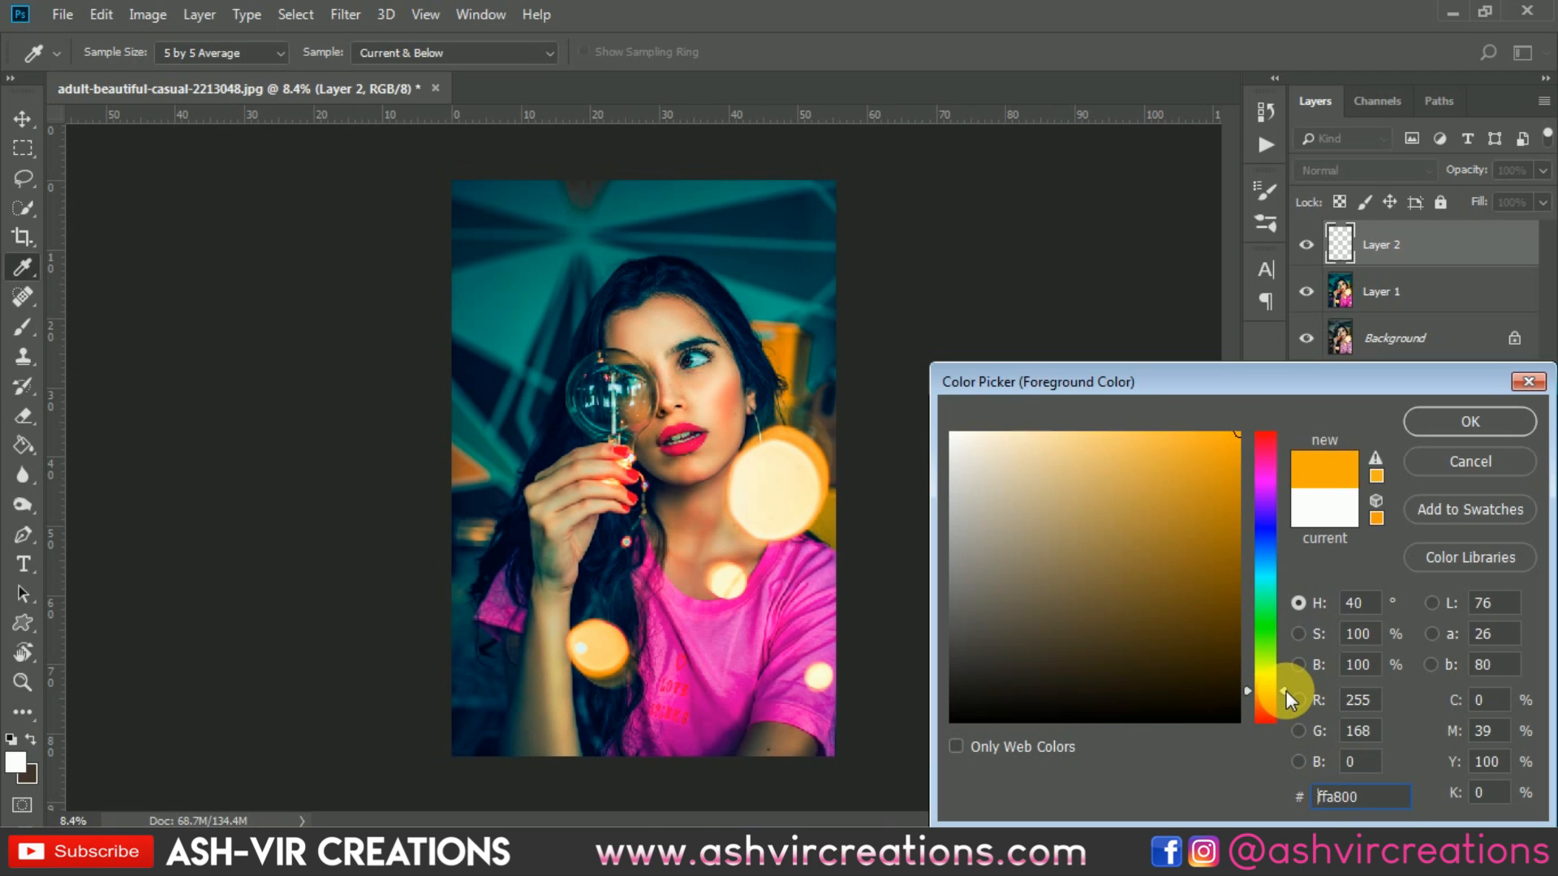
click(1453, 415)
click(614, 360)
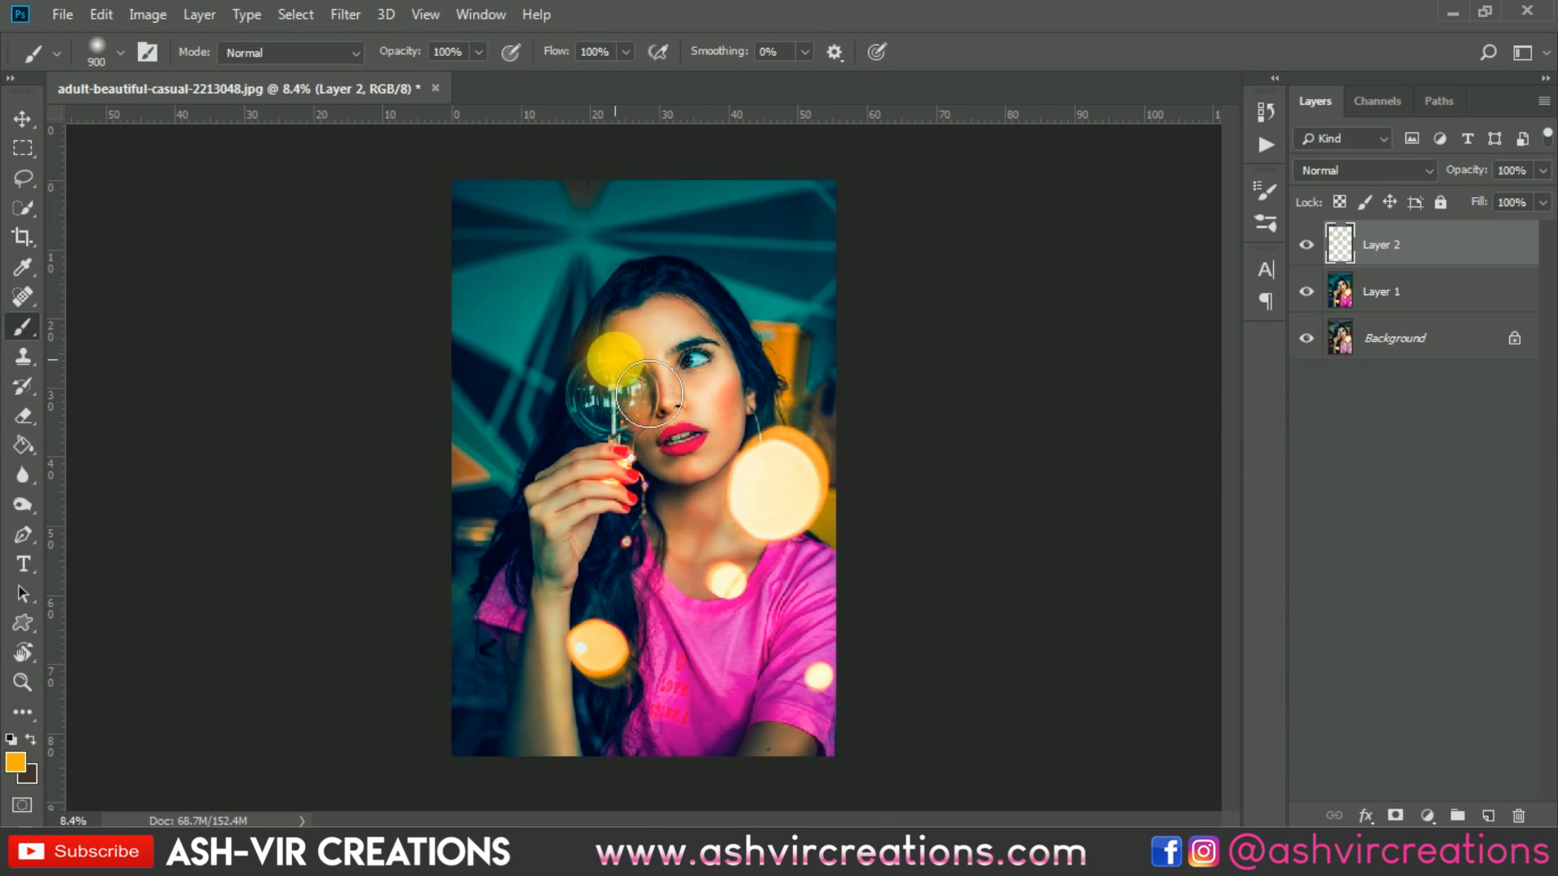
Step: Adjust the orange dab's lightness with Hue/Saturation and set its layer's blend mode to Screen
key(v)
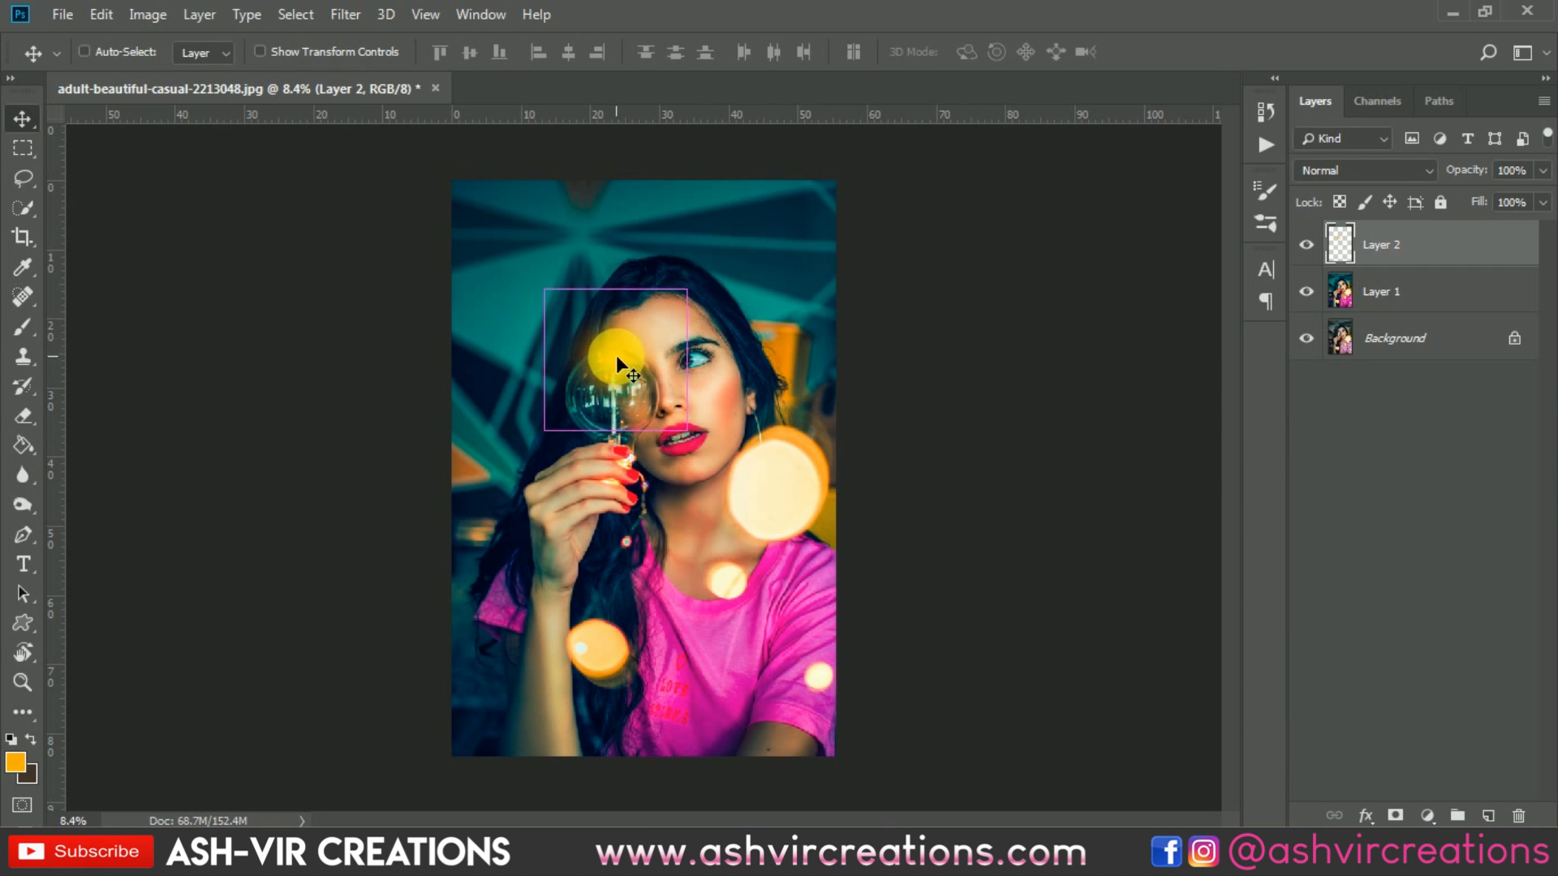
key(ctrl+u)
drag(1201, 399, 1211, 399)
click(1425, 172)
click(1370, 170)
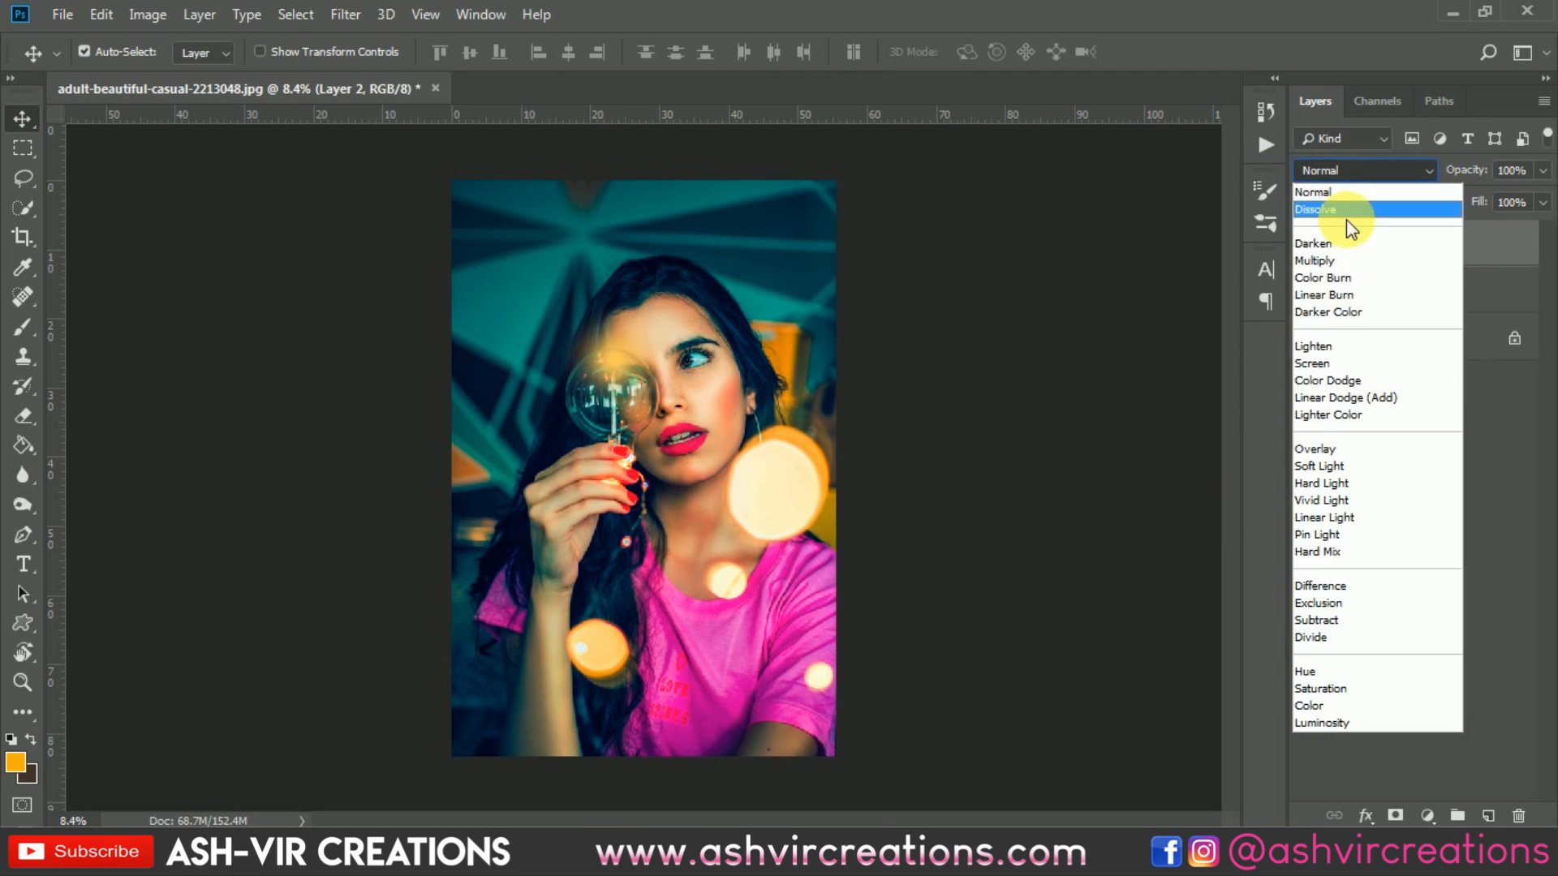
click(1328, 367)
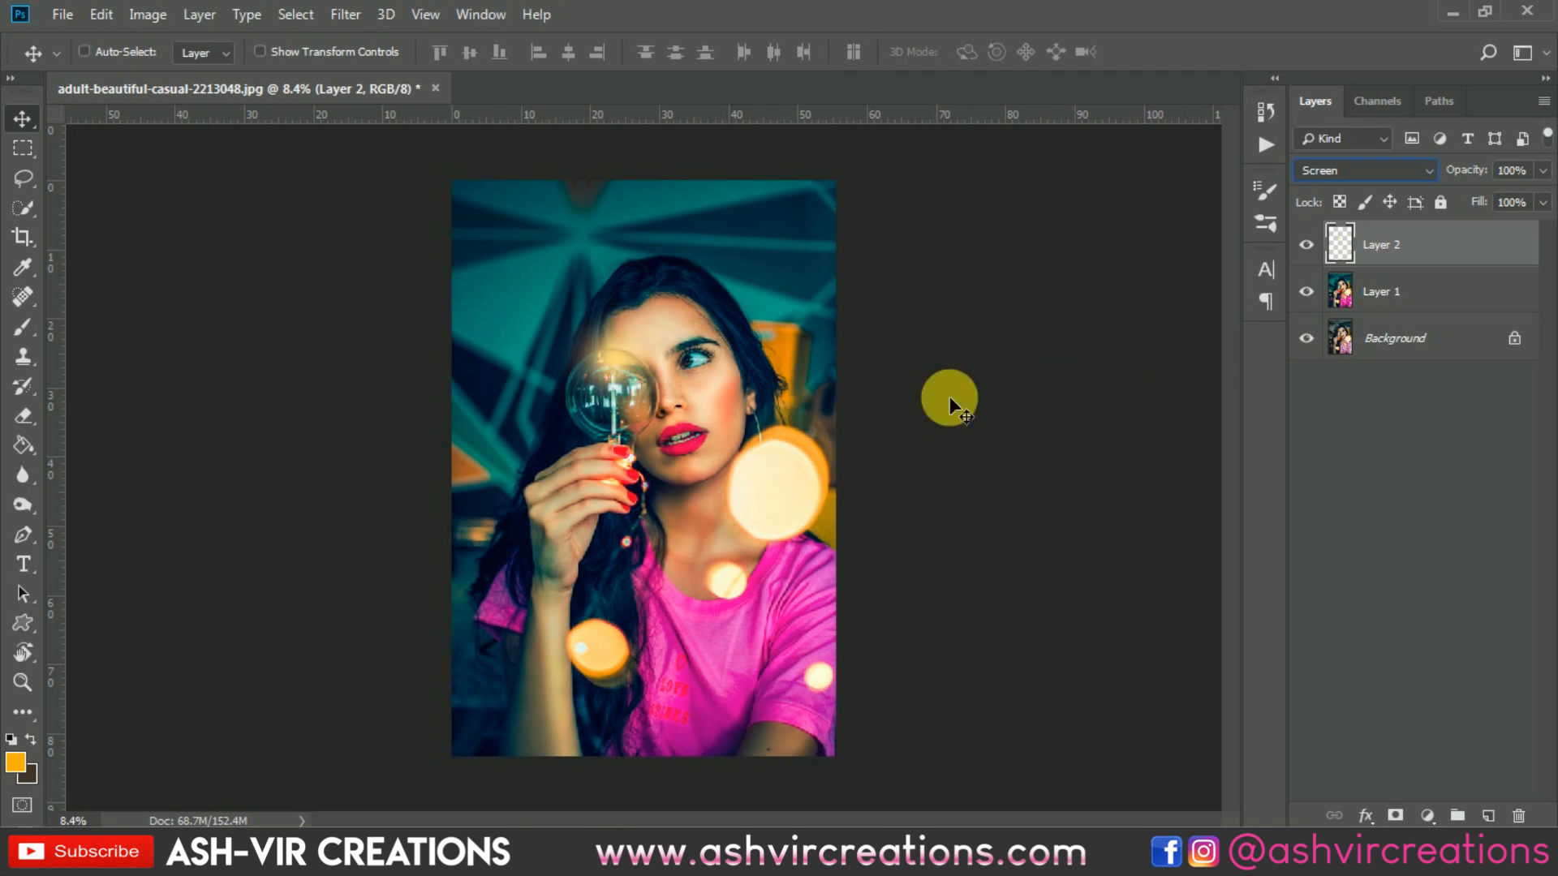
Step: Move the orange glow to the dark area beside the bulb, try the Overlay blend mode, and settle on Color Dodge
key(ctrl+t)
drag(644, 372, 550, 422)
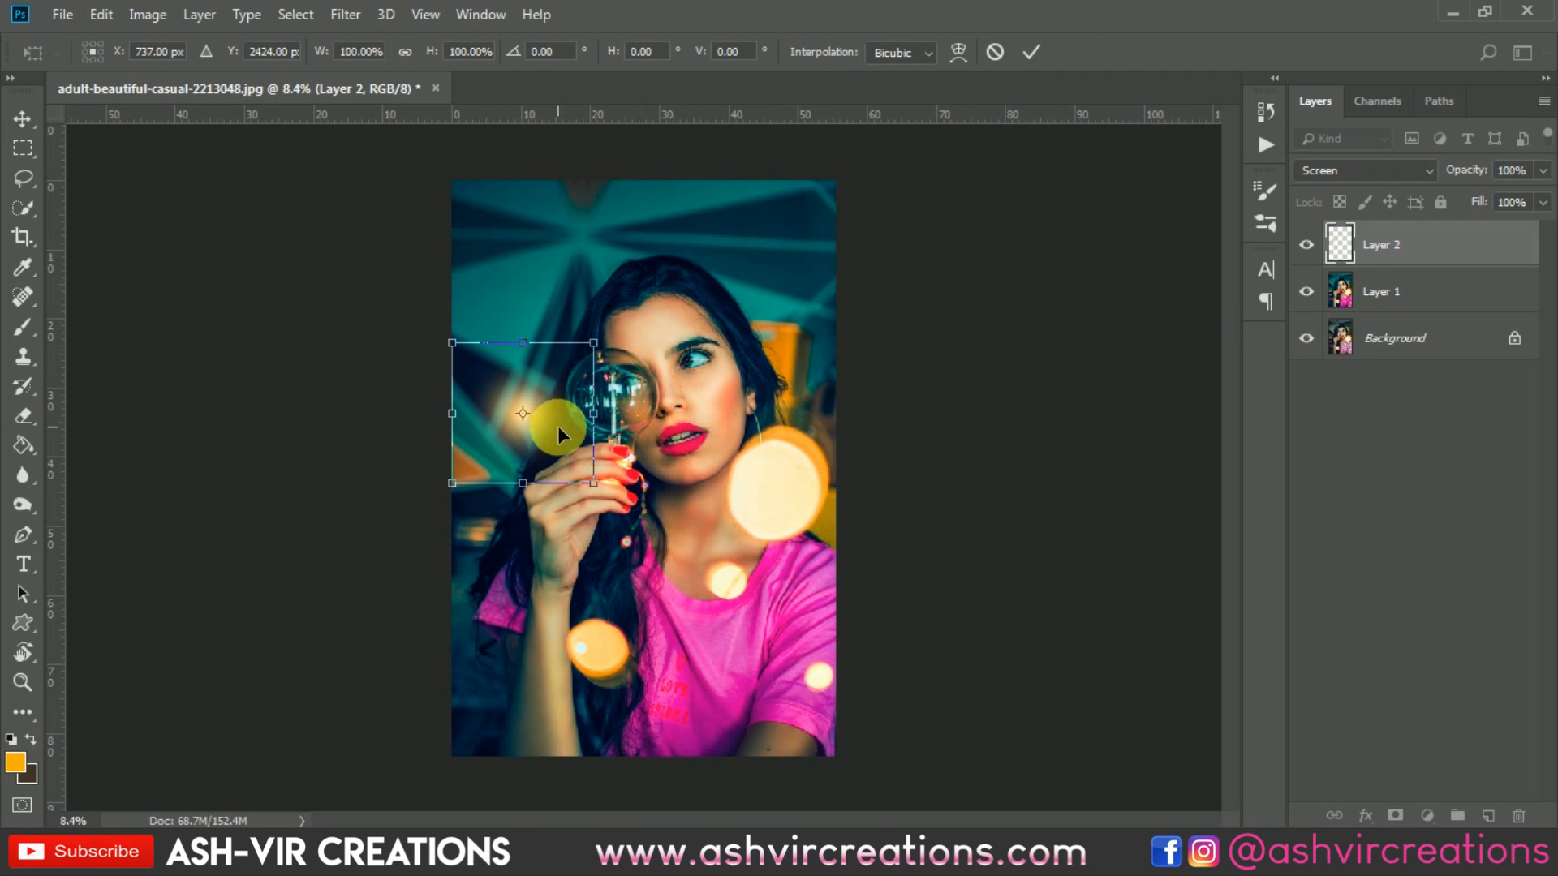
click(1384, 172)
click(1336, 447)
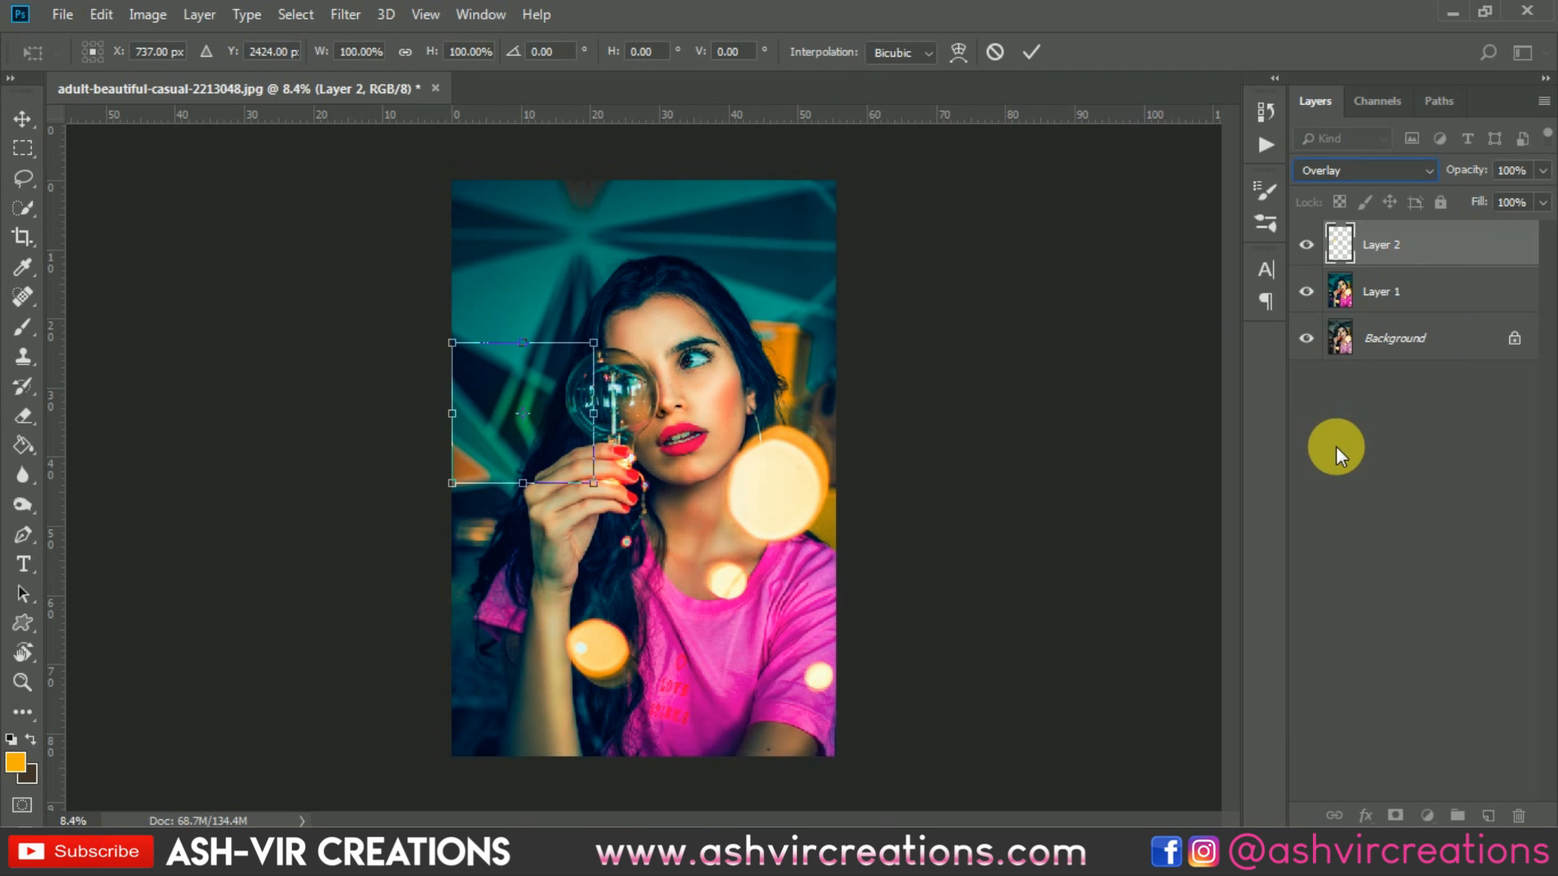
click(1342, 172)
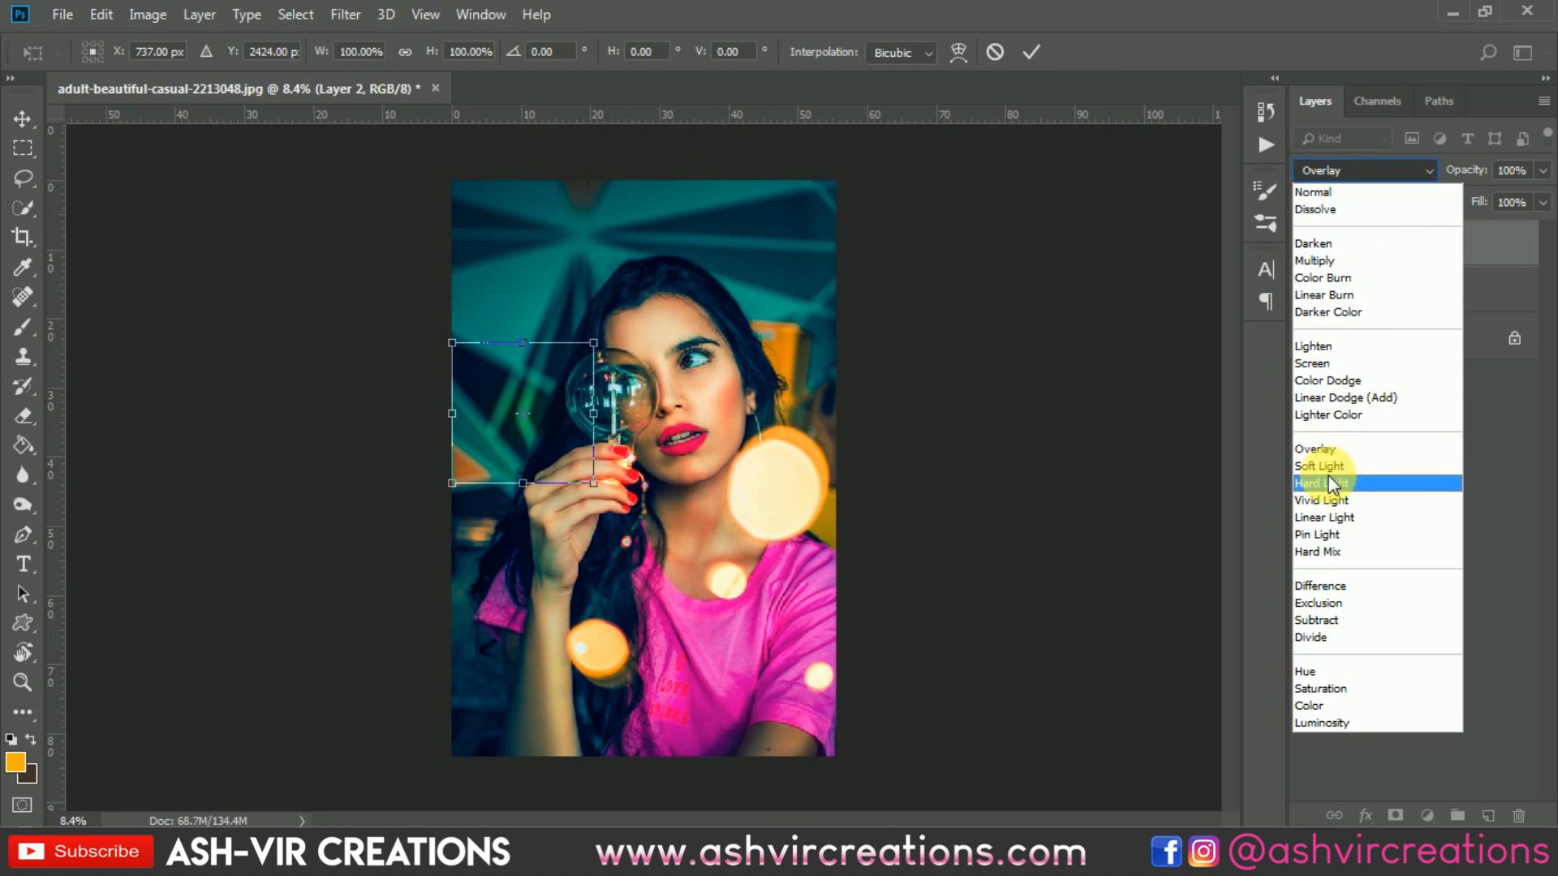
click(1329, 382)
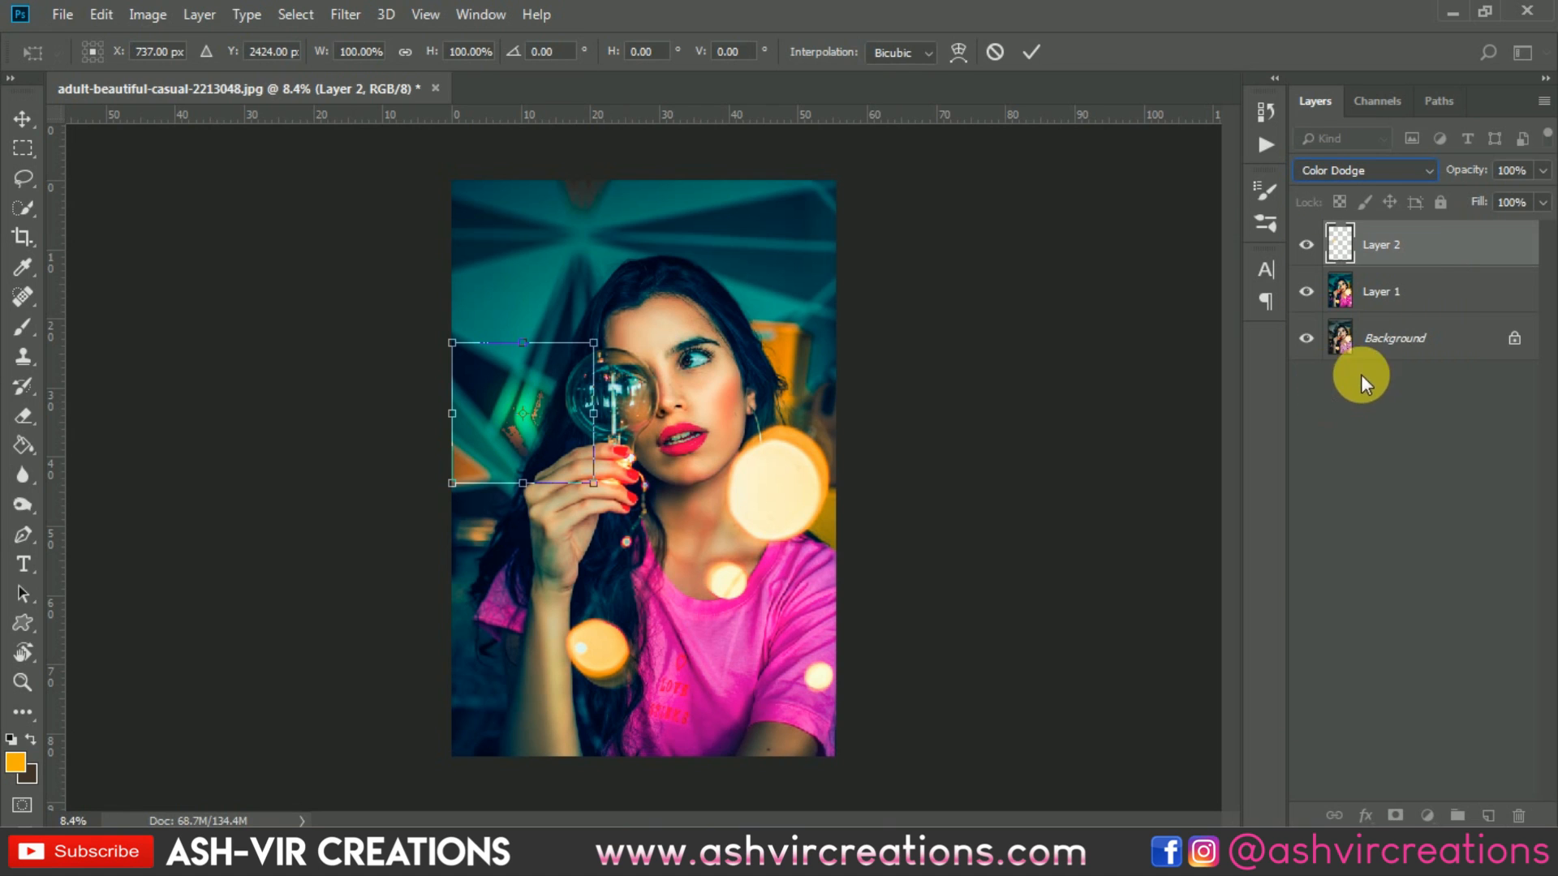
Step: Reduce the glow layer's Fill to 79%, enlarge the glow to about 466% over the photo's upper right corner, and compare with it hidden
drag(1478, 200, 1444, 216)
drag(566, 451, 880, 250)
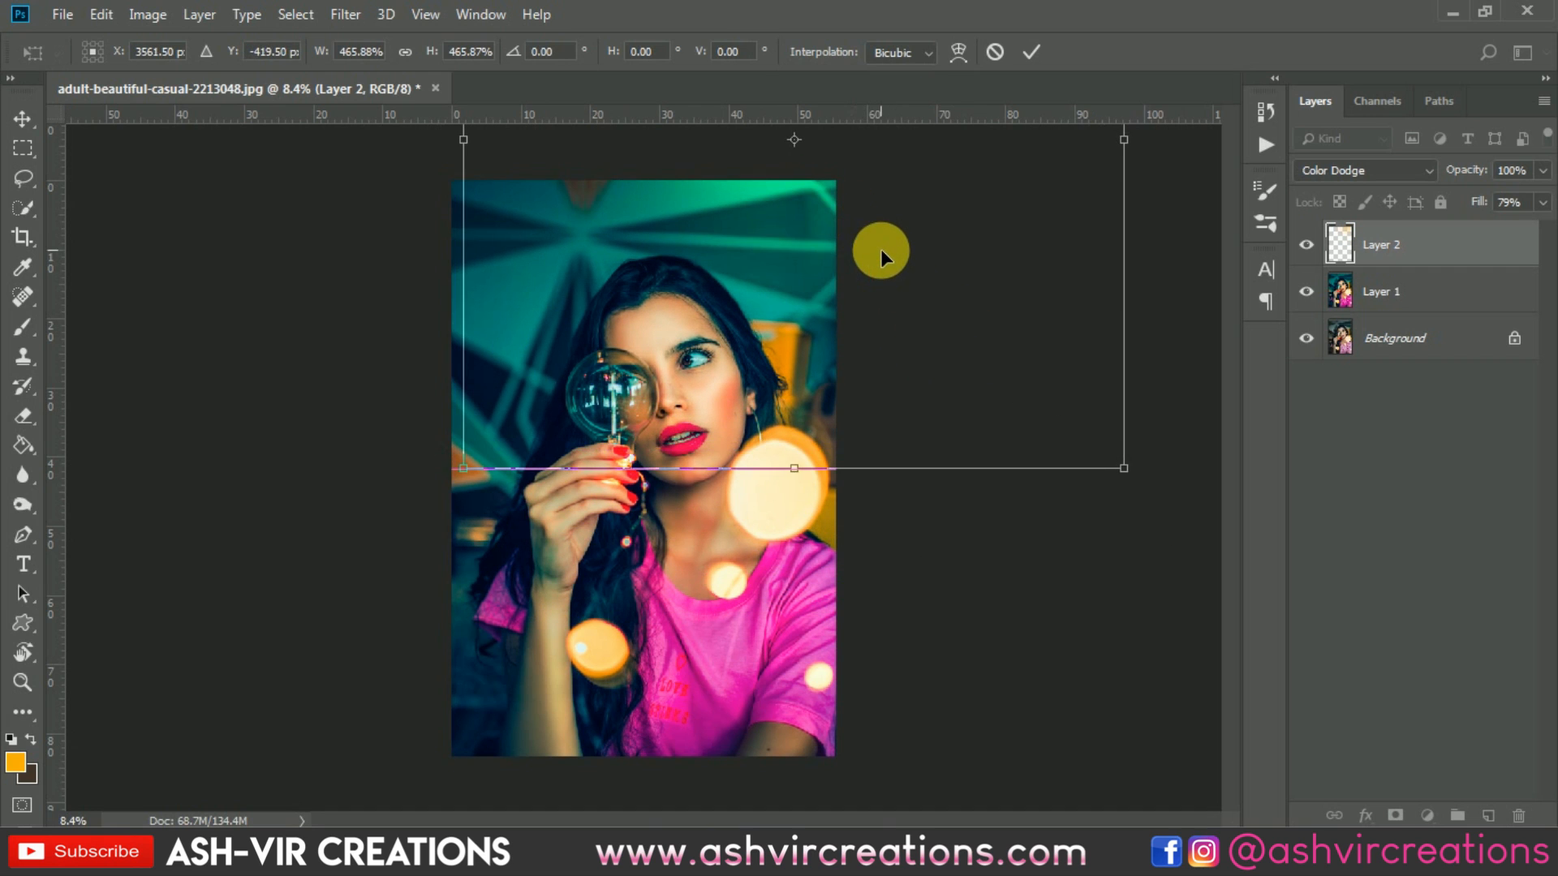
key(Return)
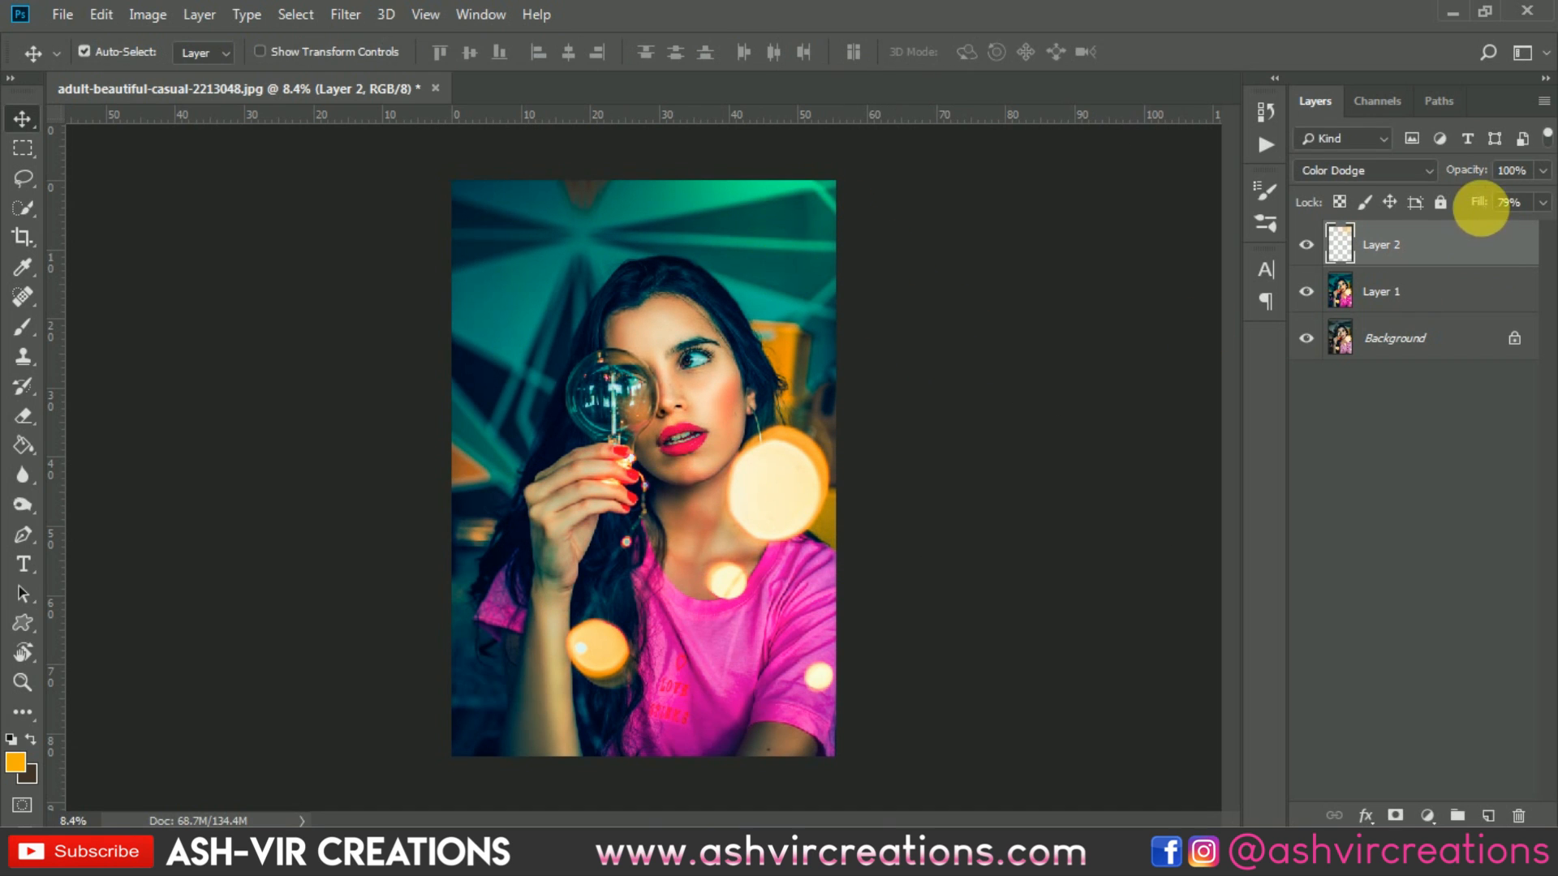
click(1306, 244)
click(1318, 241)
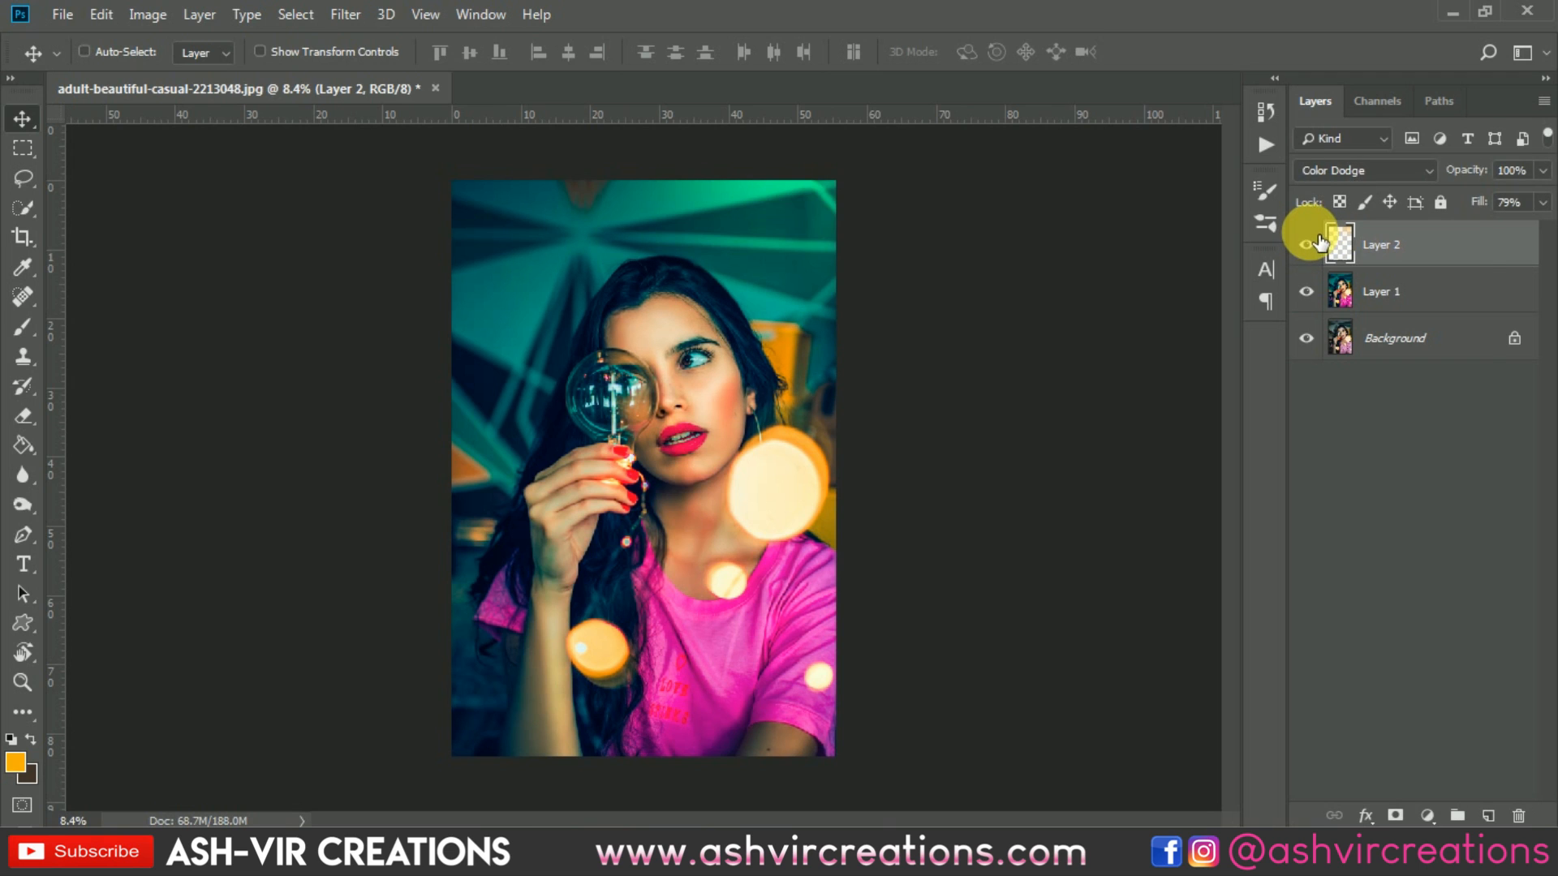
Step: Shift the glow layer's hue to -87 with Hue/Saturation
key(ctrl+u)
drag(1167, 284, 1102, 284)
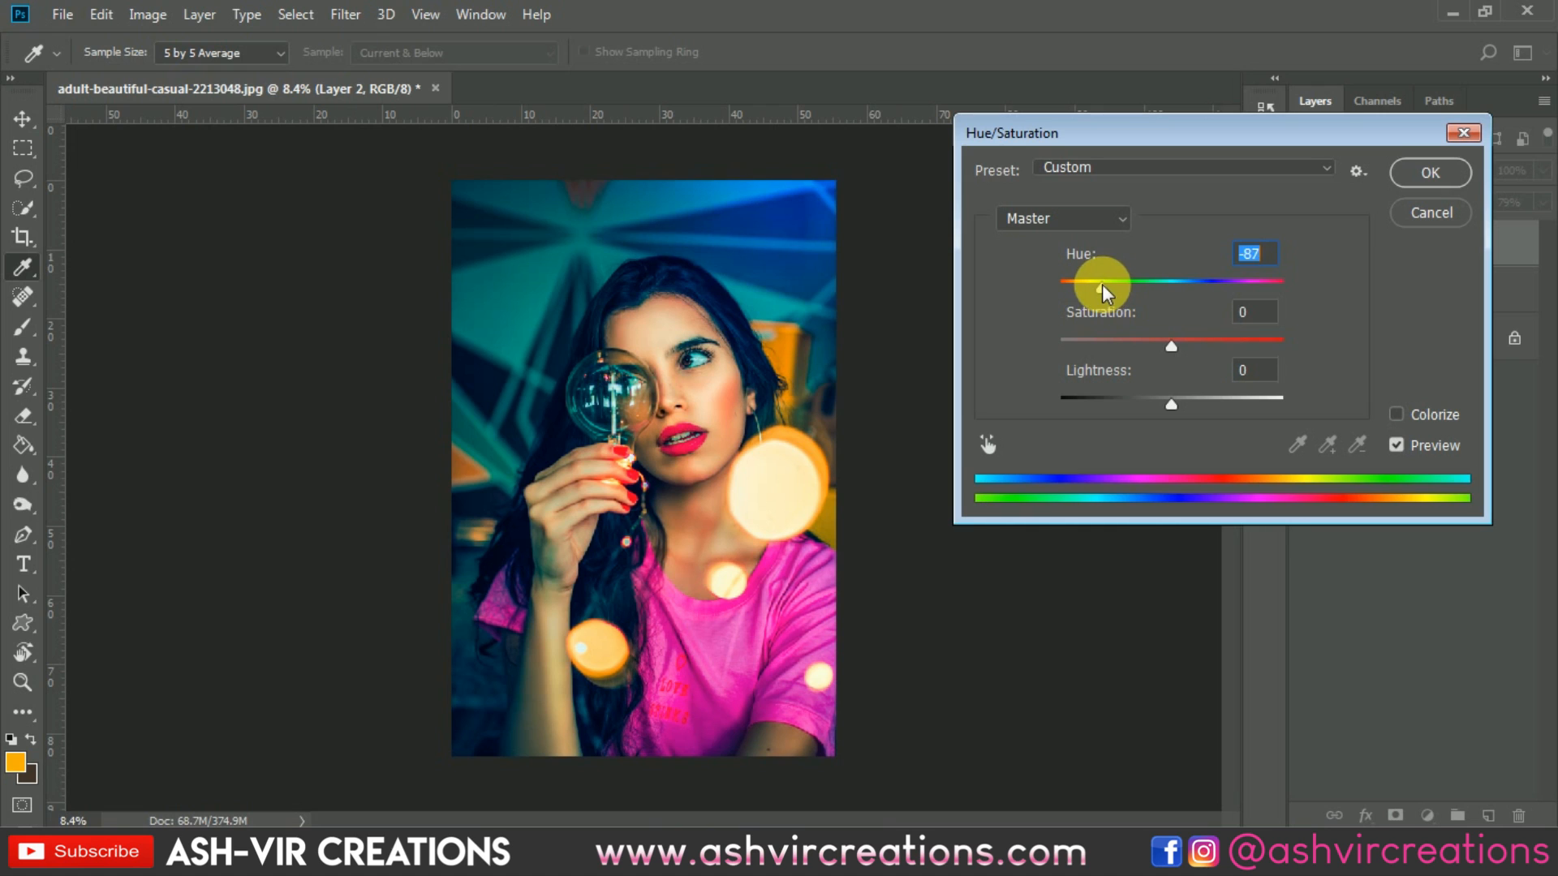
click(1410, 176)
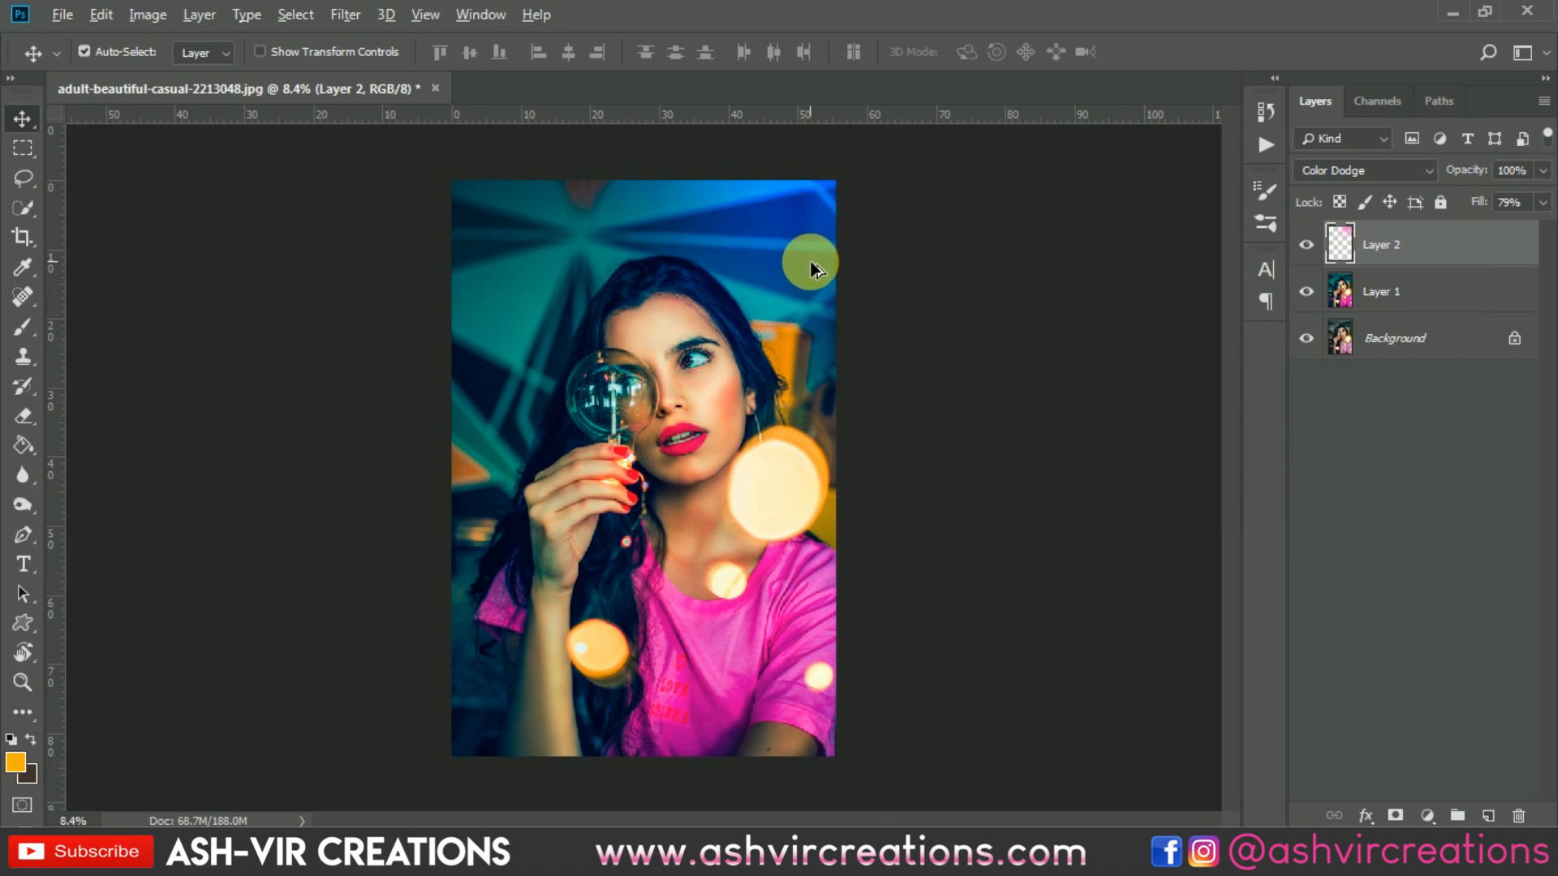
Step: Duplicate the blue glow, position the copy over the left side of the photo, and adjust its placement with Free Transform
mouse_move(821, 225)
mouse_down()
mouse_move(714, 348)
mouse_move(430, 475)
mouse_move(449, 505)
mouse_up()
key(ctrl+j)
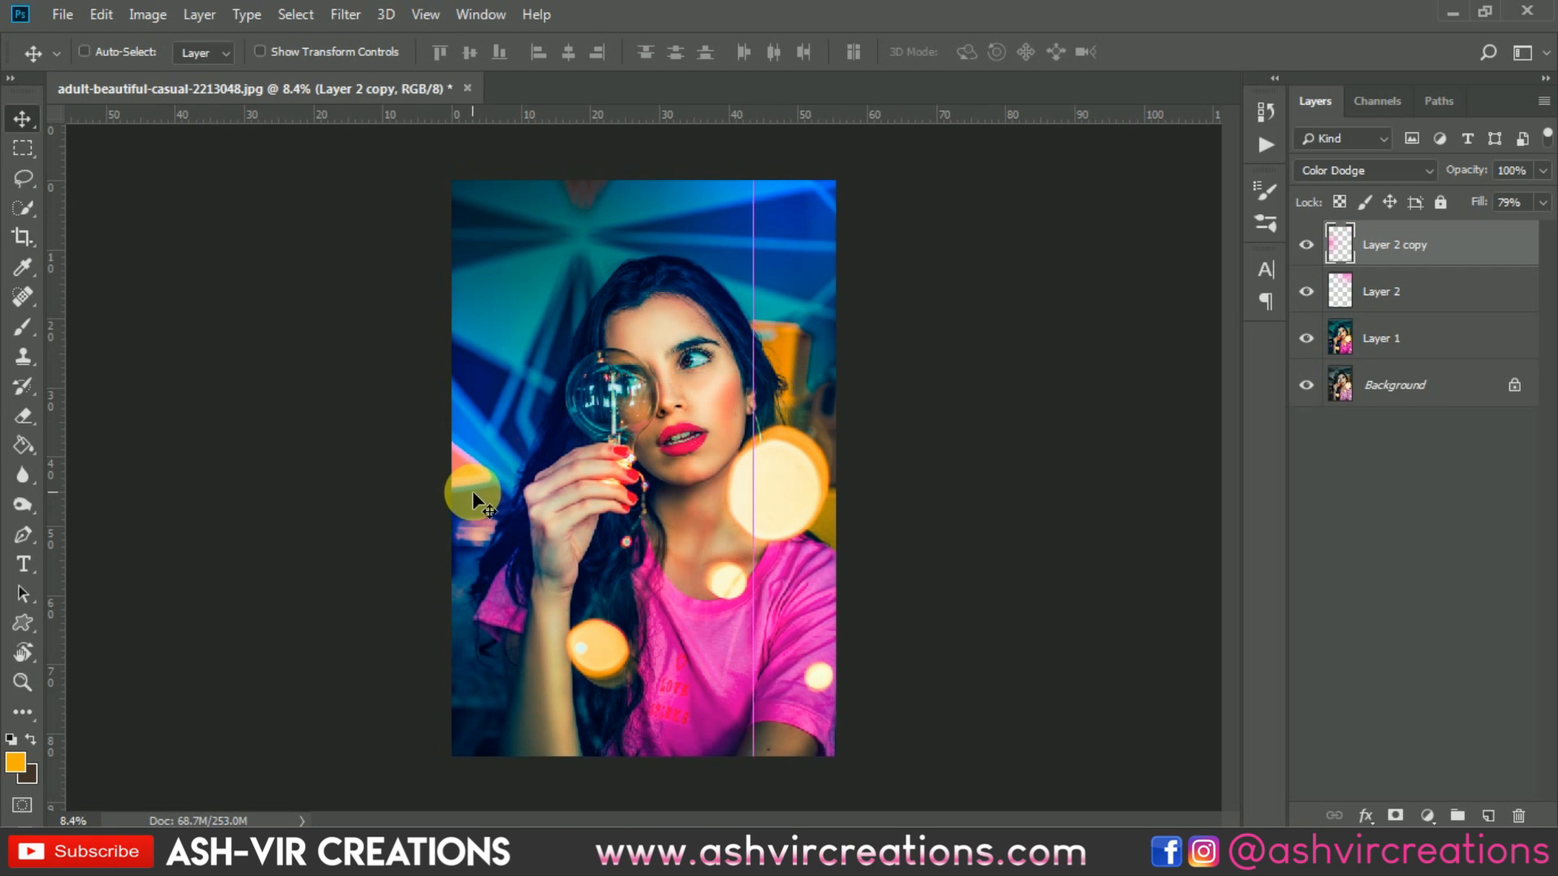
key(ctrl+t)
drag(574, 553, 561, 508)
key(Return)
click(1478, 205)
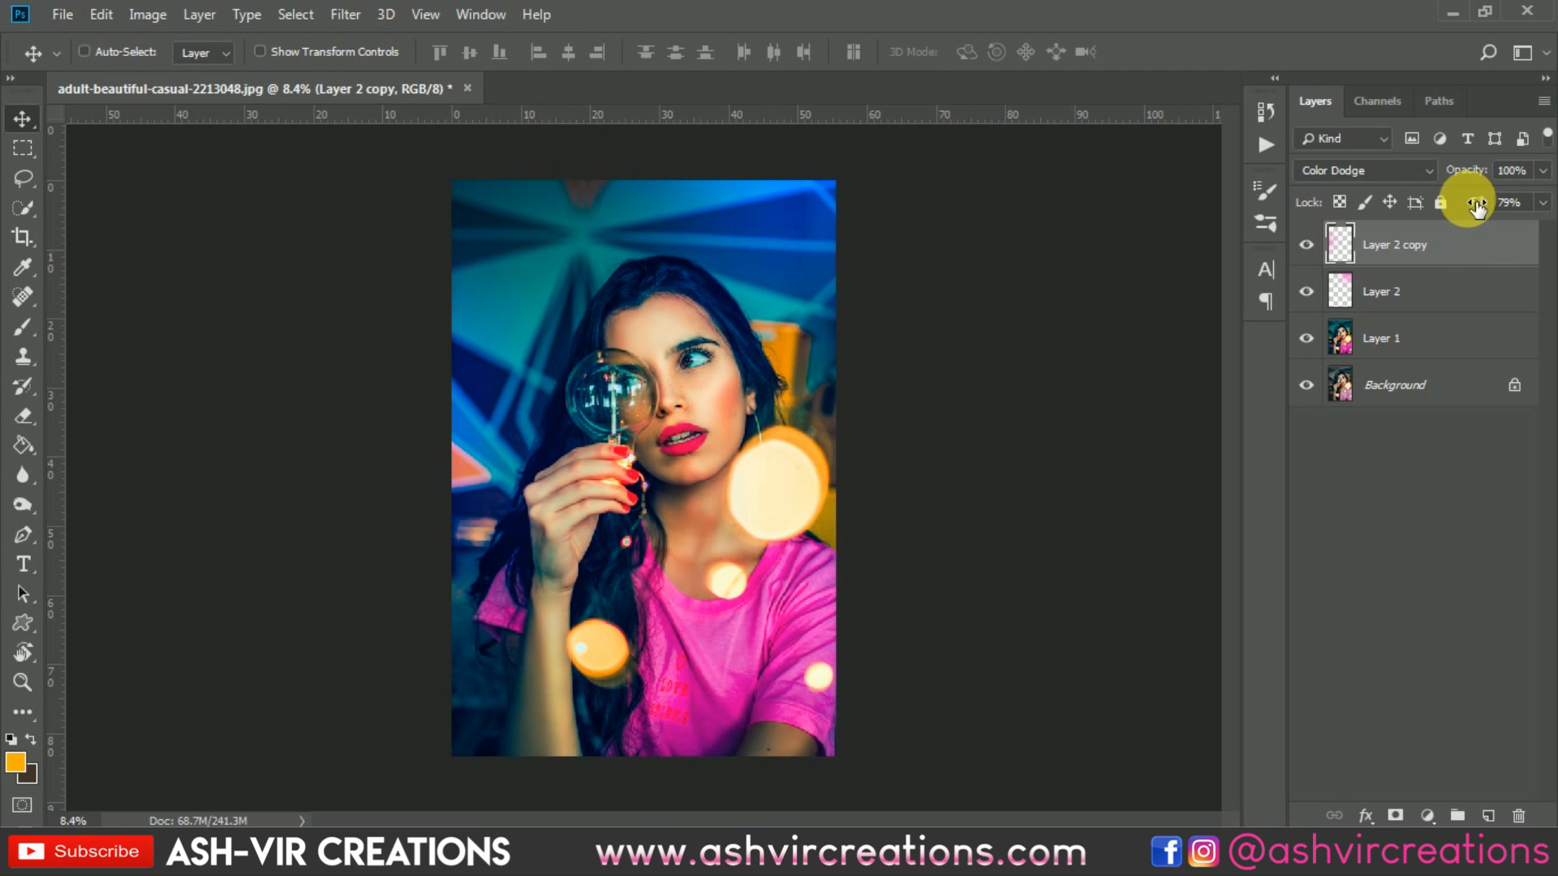
Step: Shift the copied glow's hue with Hue/Saturation, move it slightly down the photo's left side, and compare with it hidden
key(ctrl+u)
drag(1162, 280, 1233, 266)
click(1458, 170)
drag(498, 432, 497, 469)
click(1308, 245)
click(1308, 245)
click(1308, 245)
click(1308, 245)
Step: Add a new layer above the glows and set the foreground colour to light orange ffab48
scroll(600, 410, up, 1)
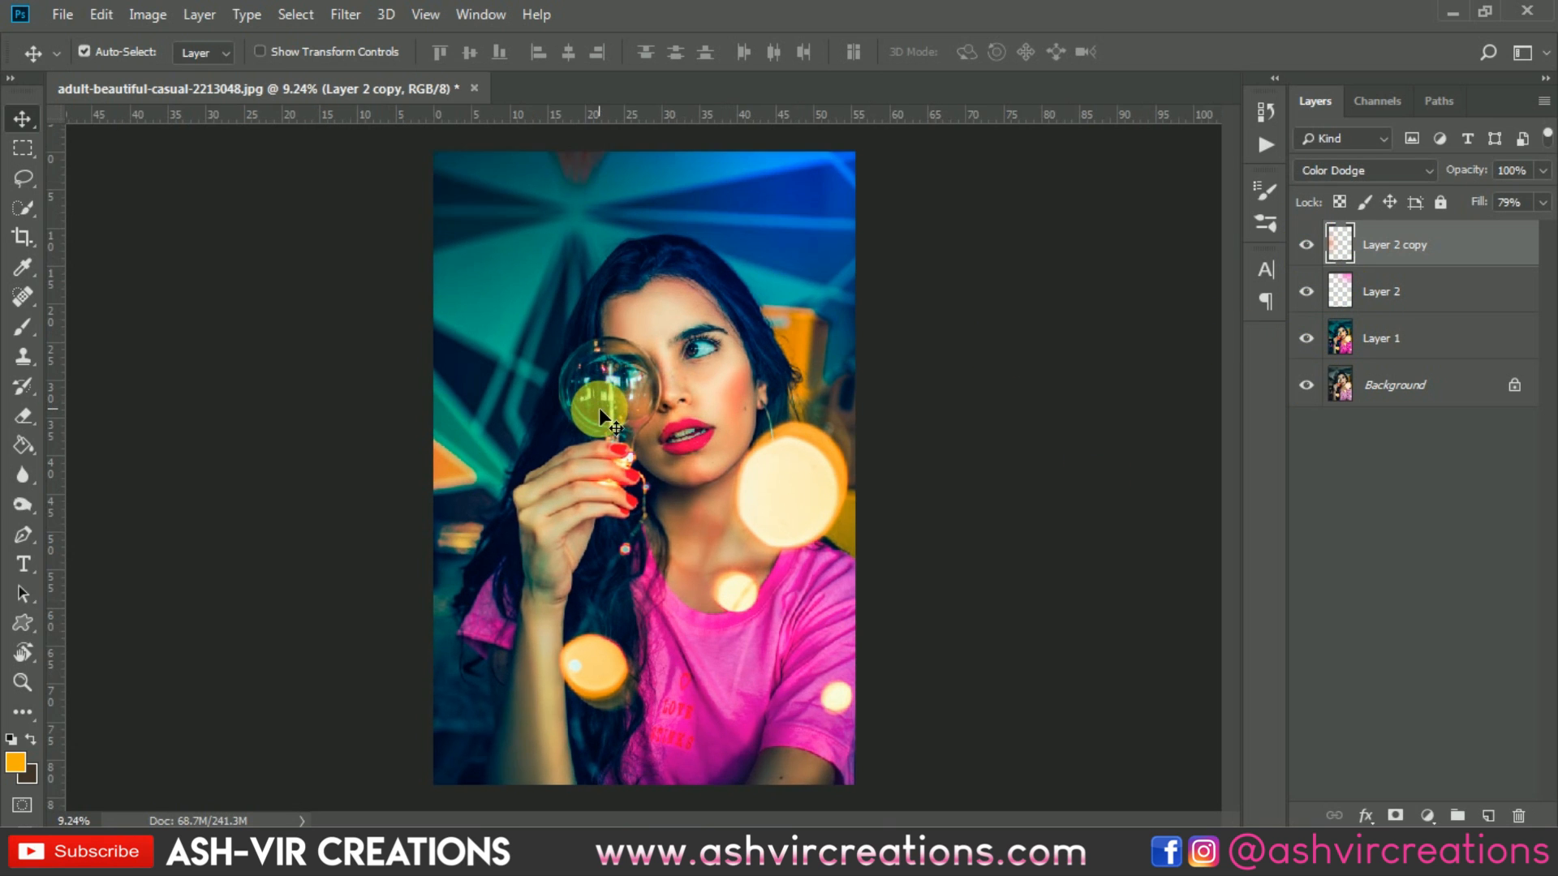
scroll(612, 422, up, 1)
drag(626, 437, 1245, 420)
key(ctrl+r)
click(1492, 815)
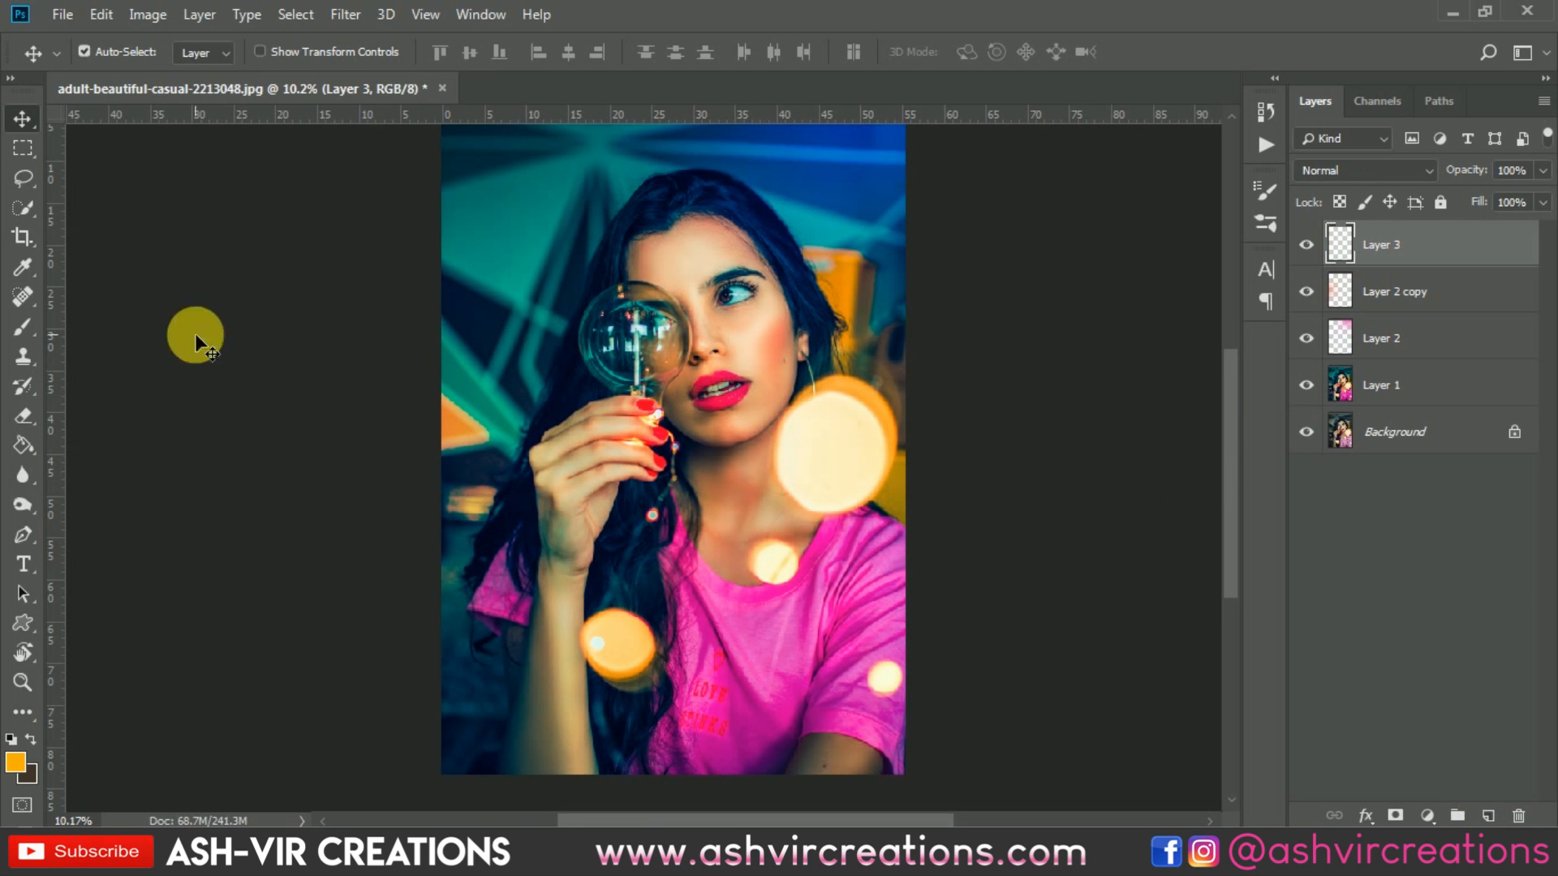
click(23, 327)
click(18, 765)
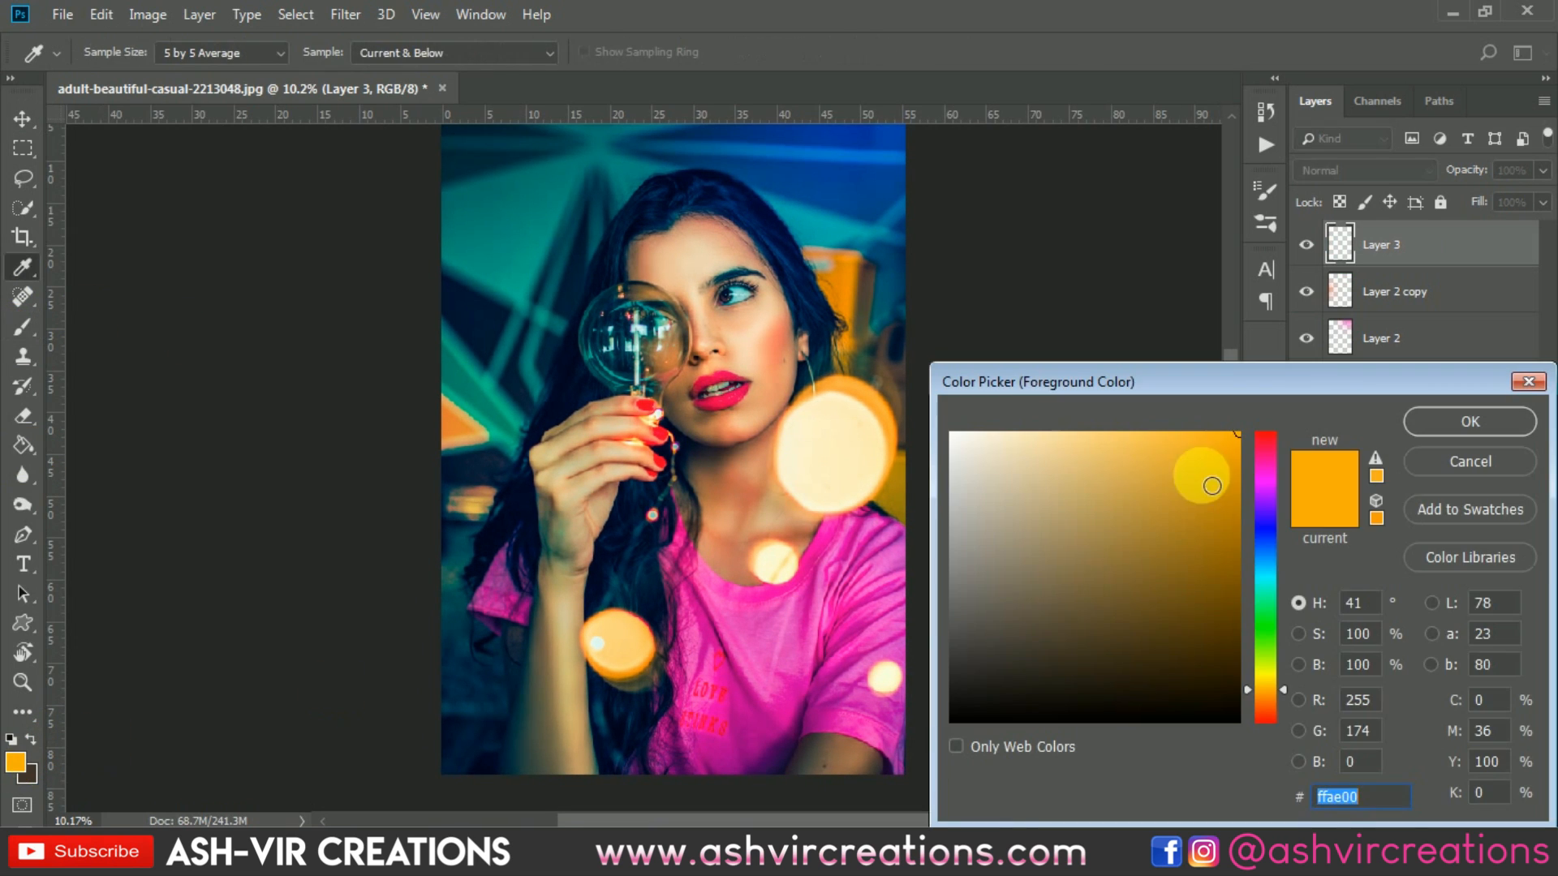
drag(1285, 698, 1287, 696)
drag(1191, 467, 1158, 432)
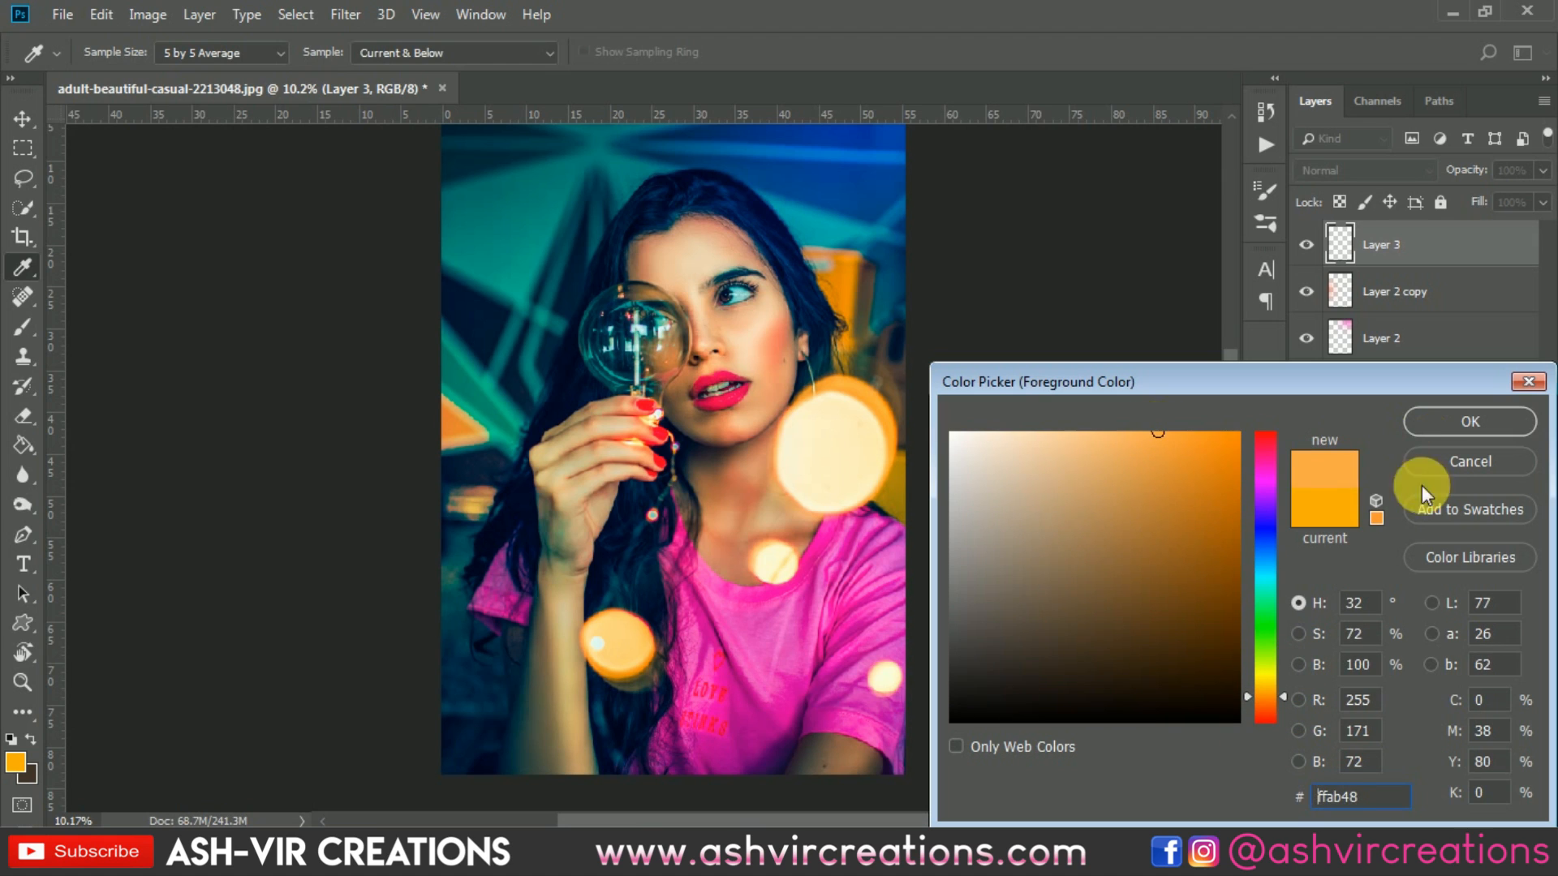
click(1469, 421)
Step: Paint a soft orange dab over the woman's neck with the 900 px brush and set the layer's blend mode to Screen
key(b)
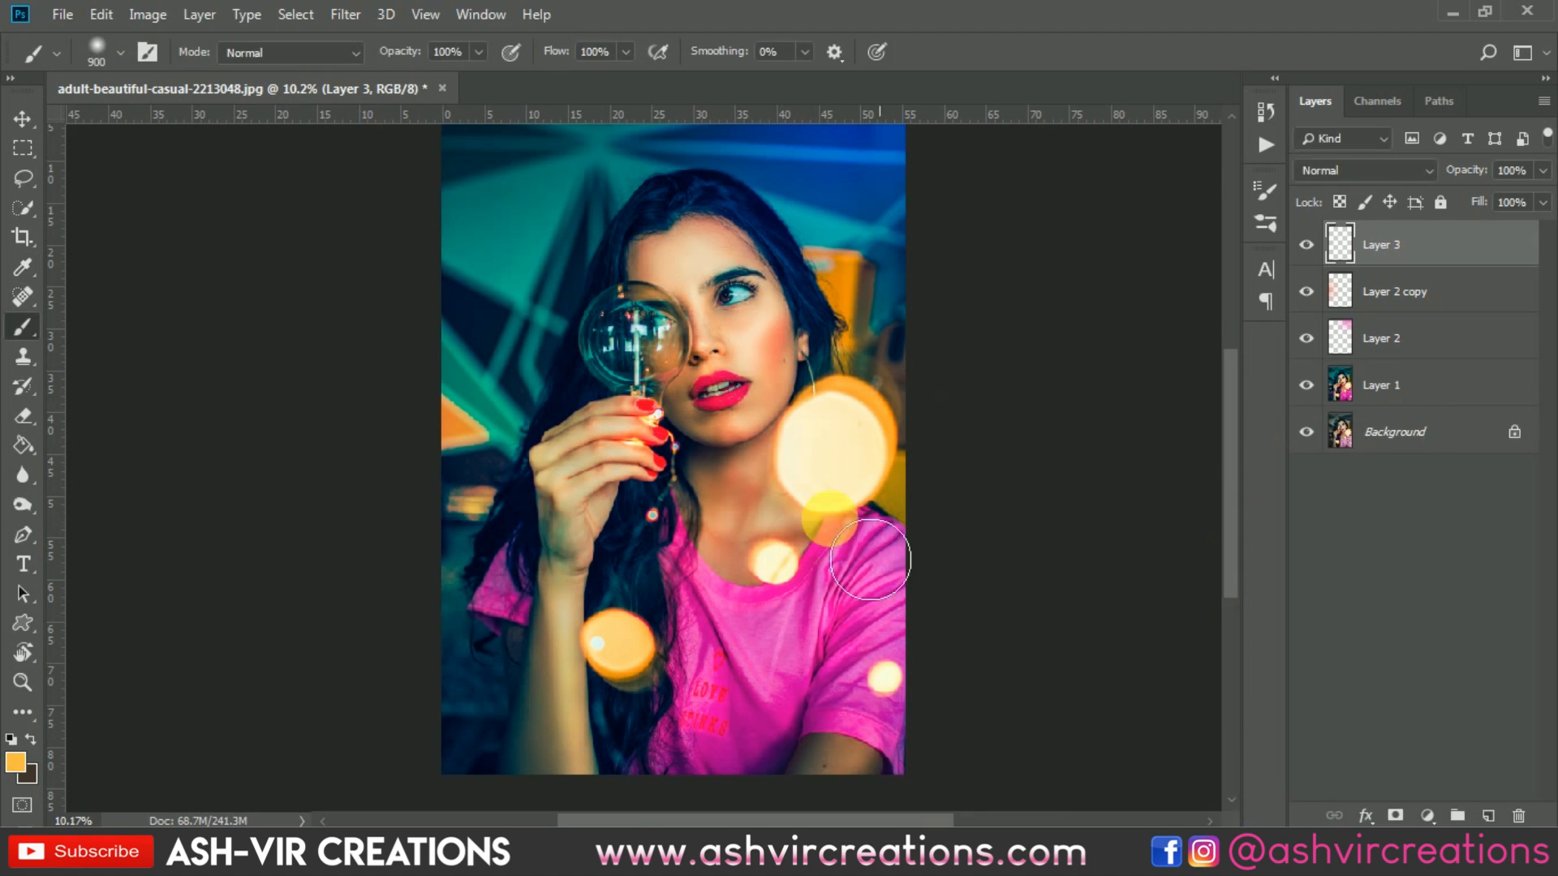
key(v)
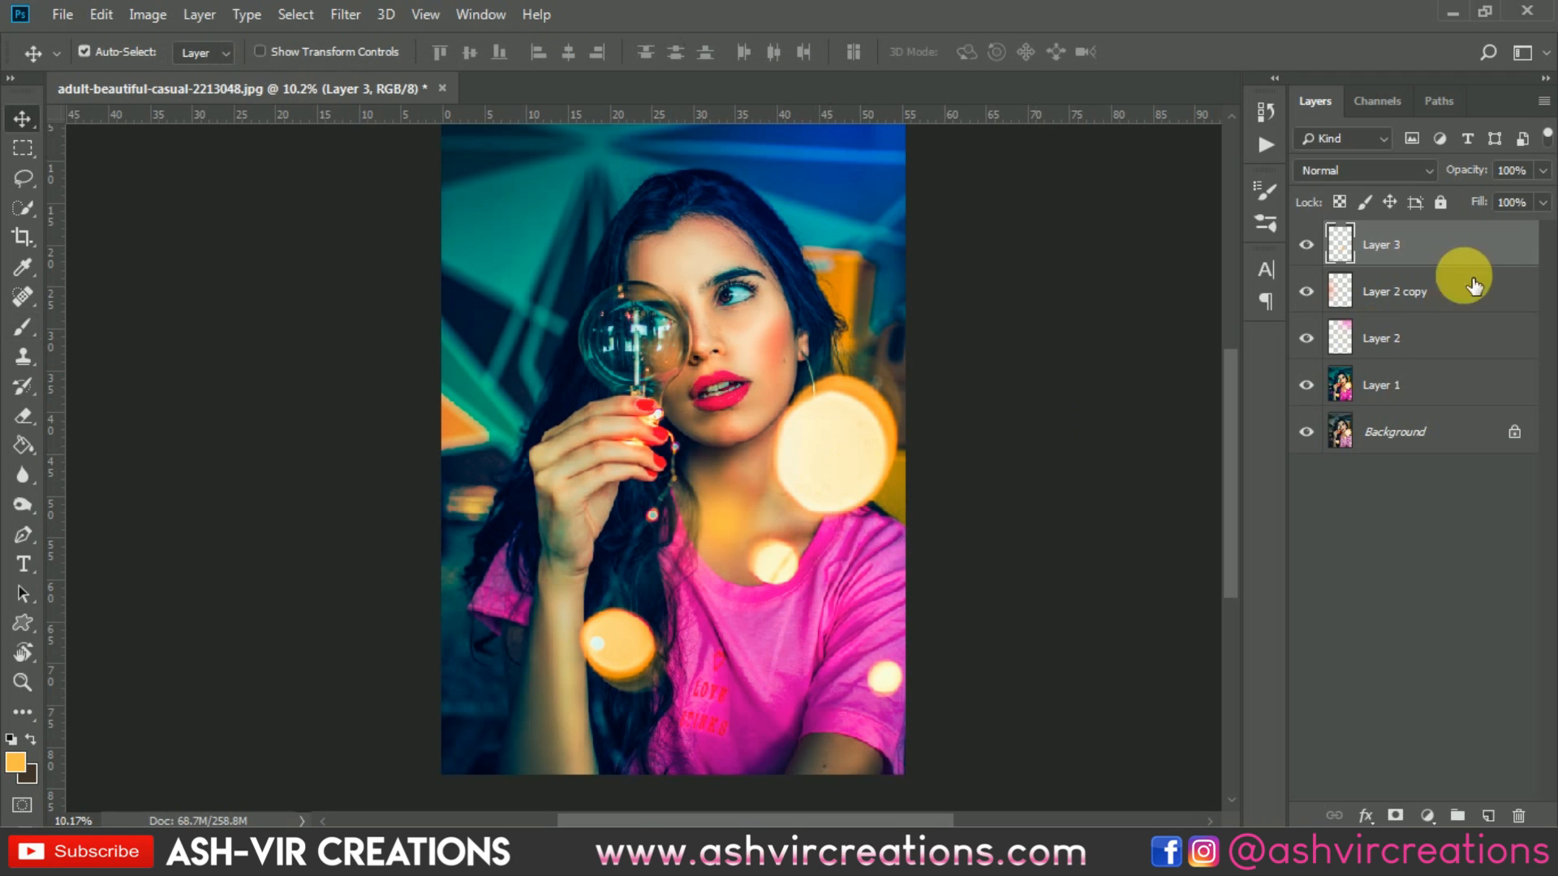
click(1380, 171)
click(1328, 361)
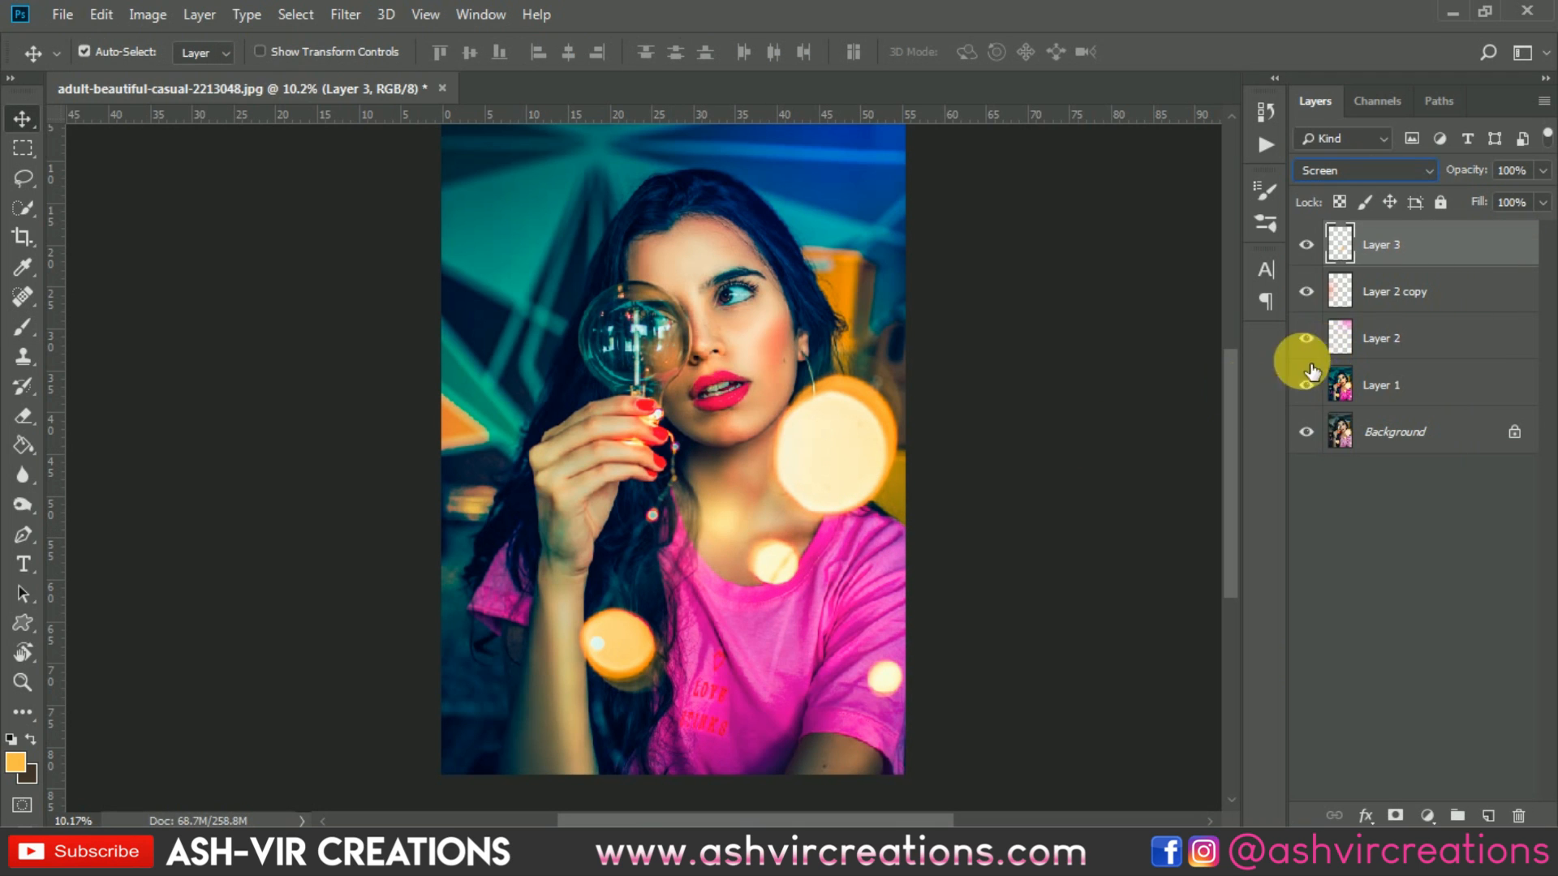
Step: Enlarge the orange glow to about 356% with Free Transform and place it at the photo's lower left edge
key(ctrl+t)
drag(826, 621, 932, 706)
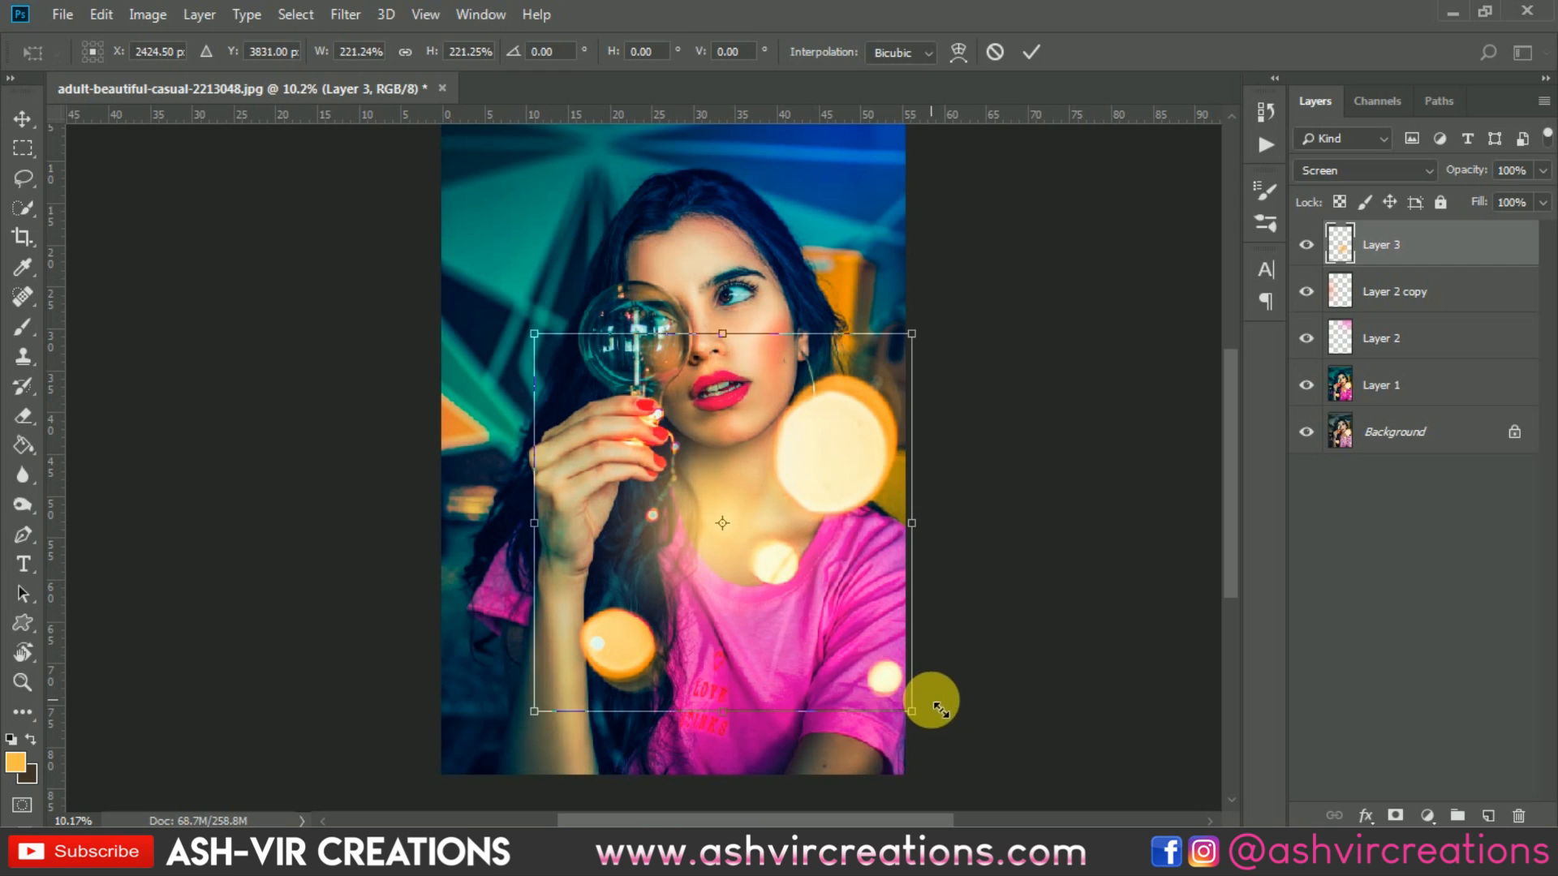
scroll(738, 572, down, 2)
drag(747, 584, 638, 216)
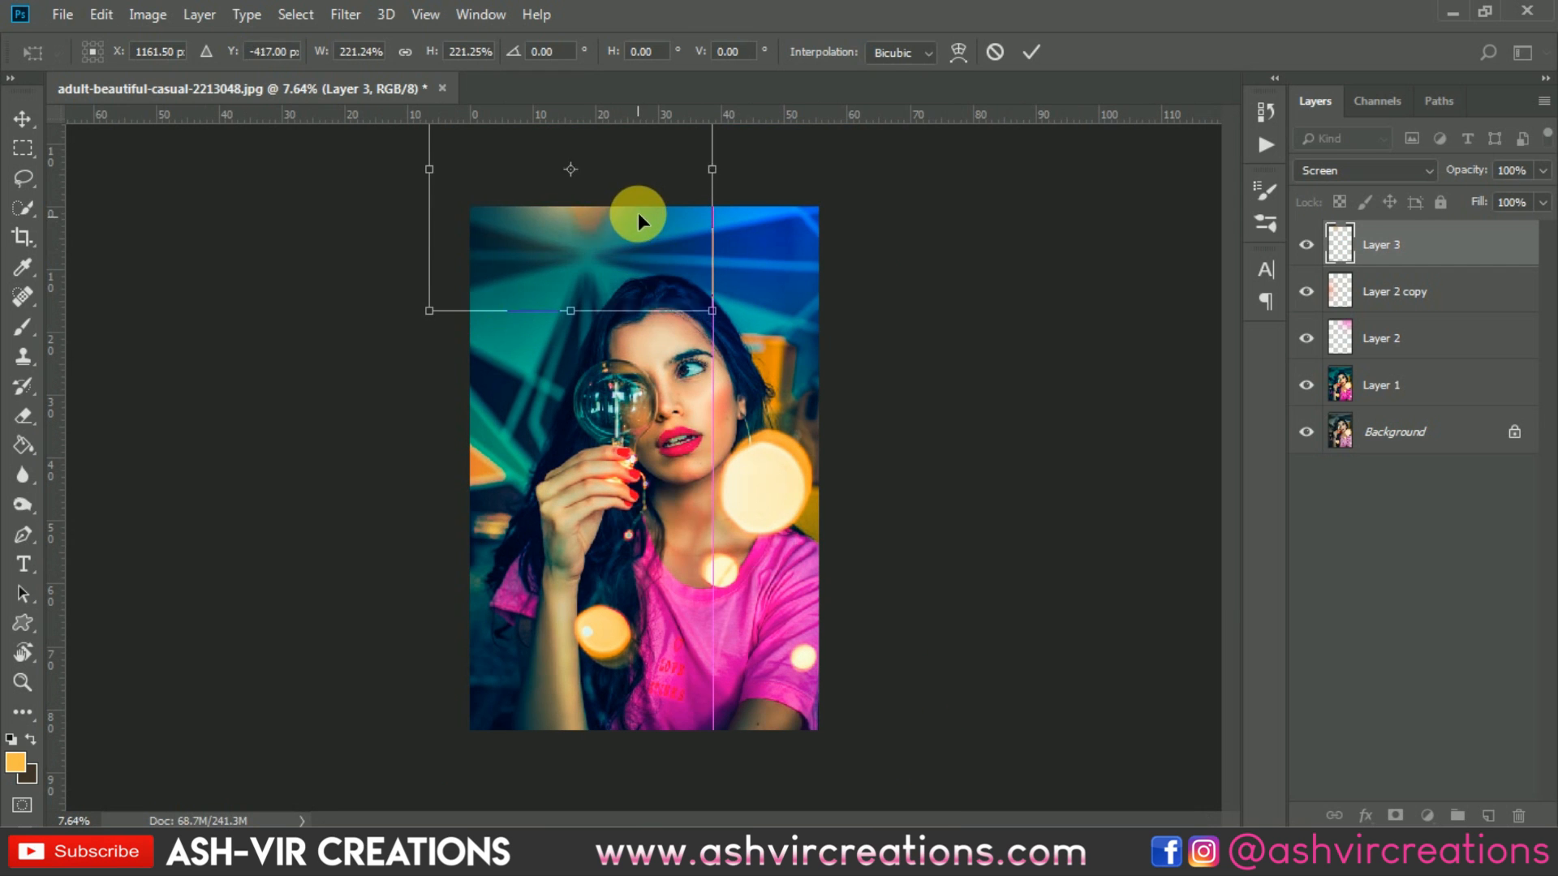
drag(711, 300, 714, 305)
drag(669, 247, 679, 679)
mouse_move(527, 518)
mouse_down()
mouse_move(474, 510)
mouse_move(425, 702)
mouse_move(500, 524)
mouse_up()
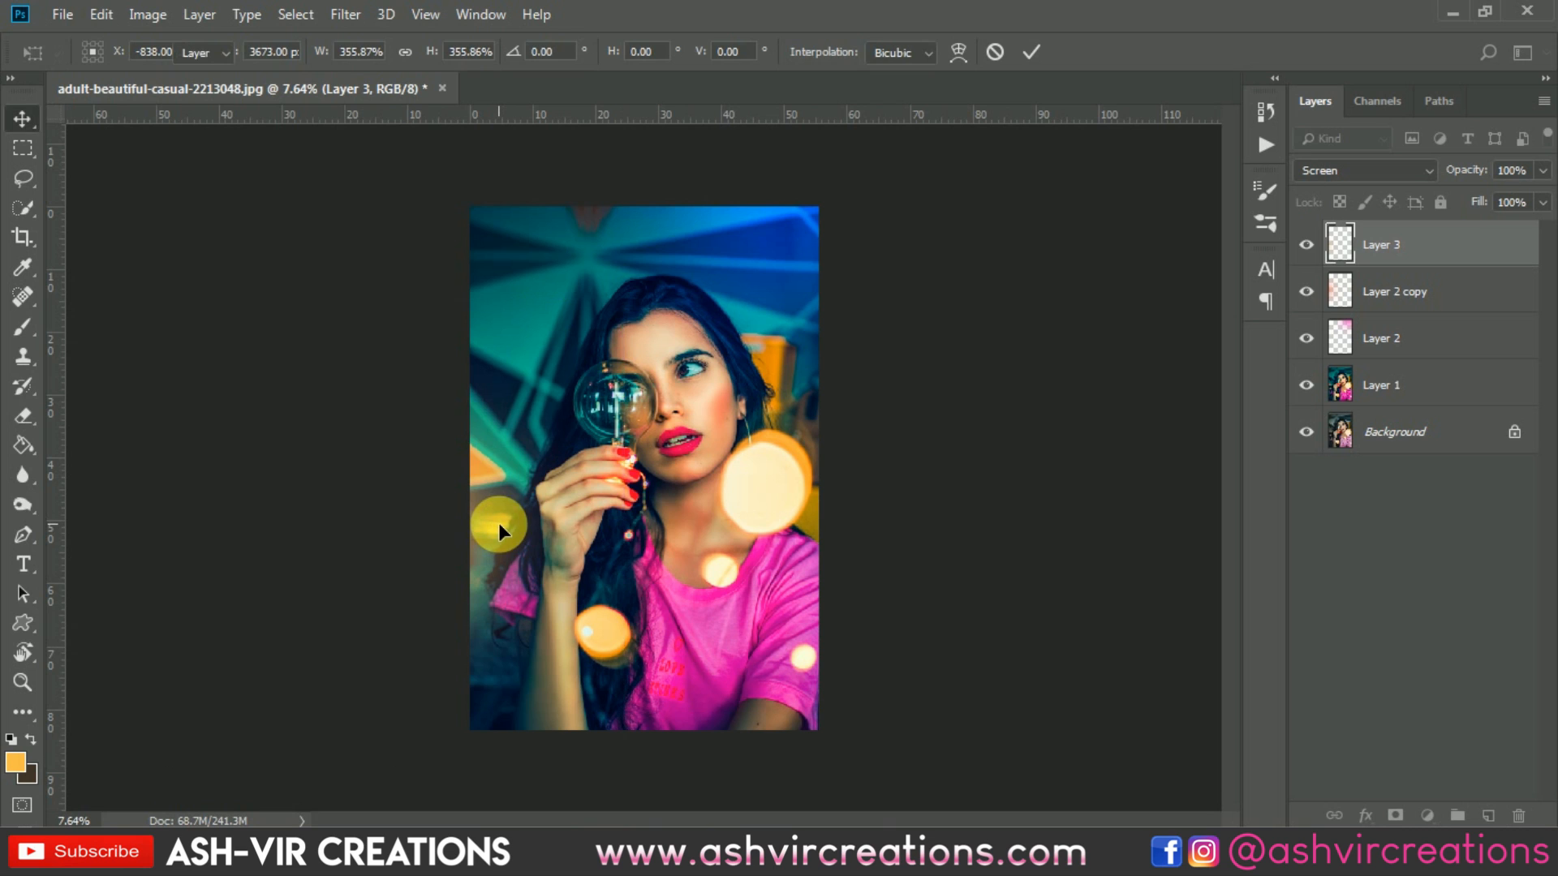
key(Return)
Step: Duplicate the orange glow onto the photo's lower right, set the copy to Overlay, and compare with it hidden
key(ctrl+plus)
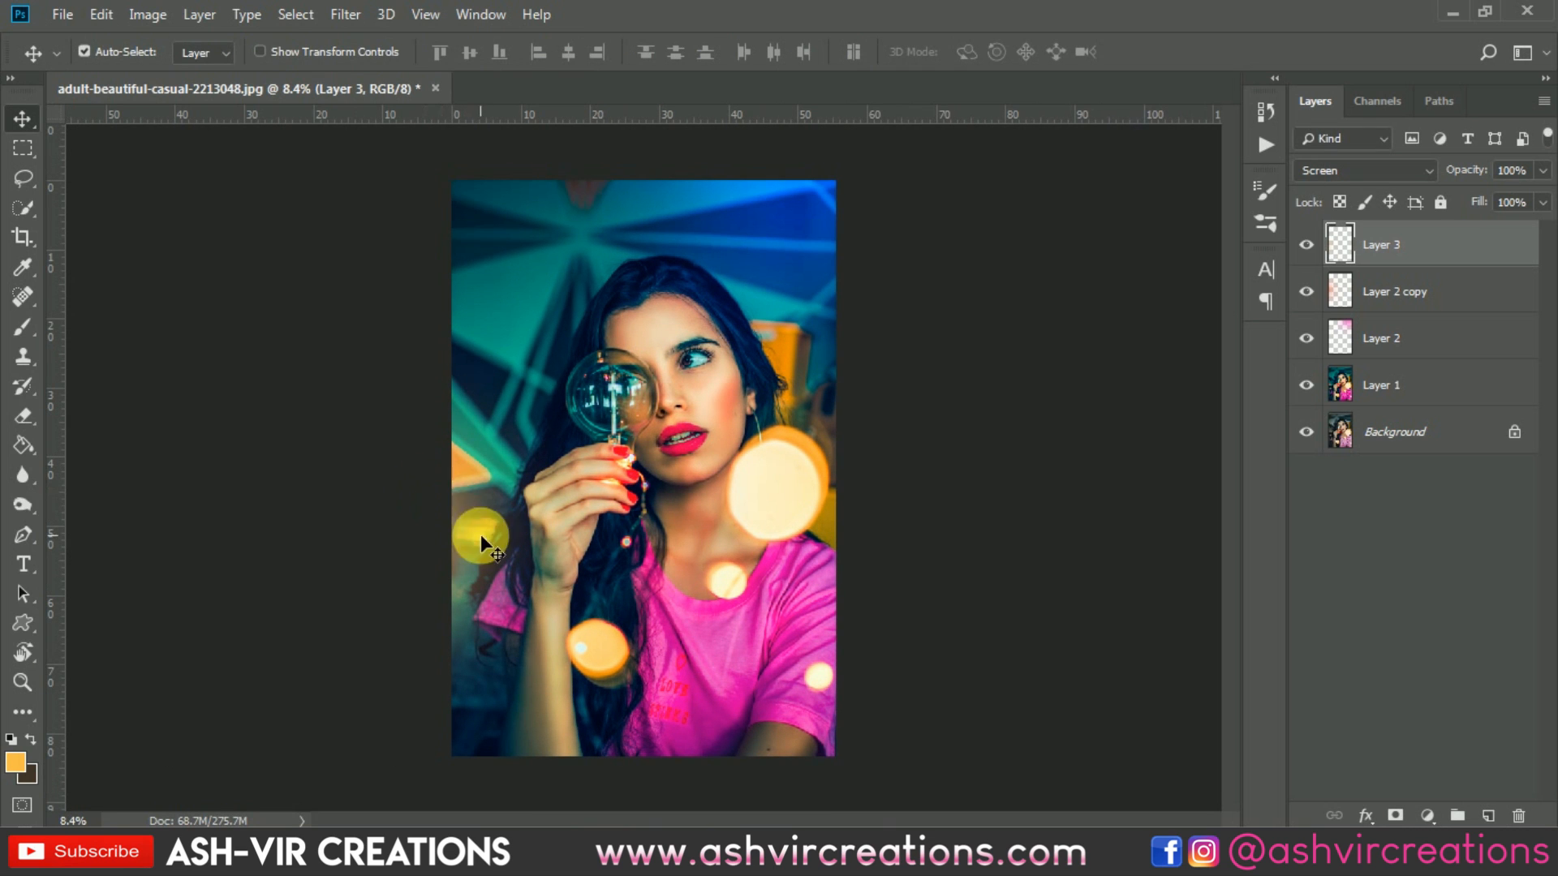
drag(463, 485, 773, 574)
click(1386, 170)
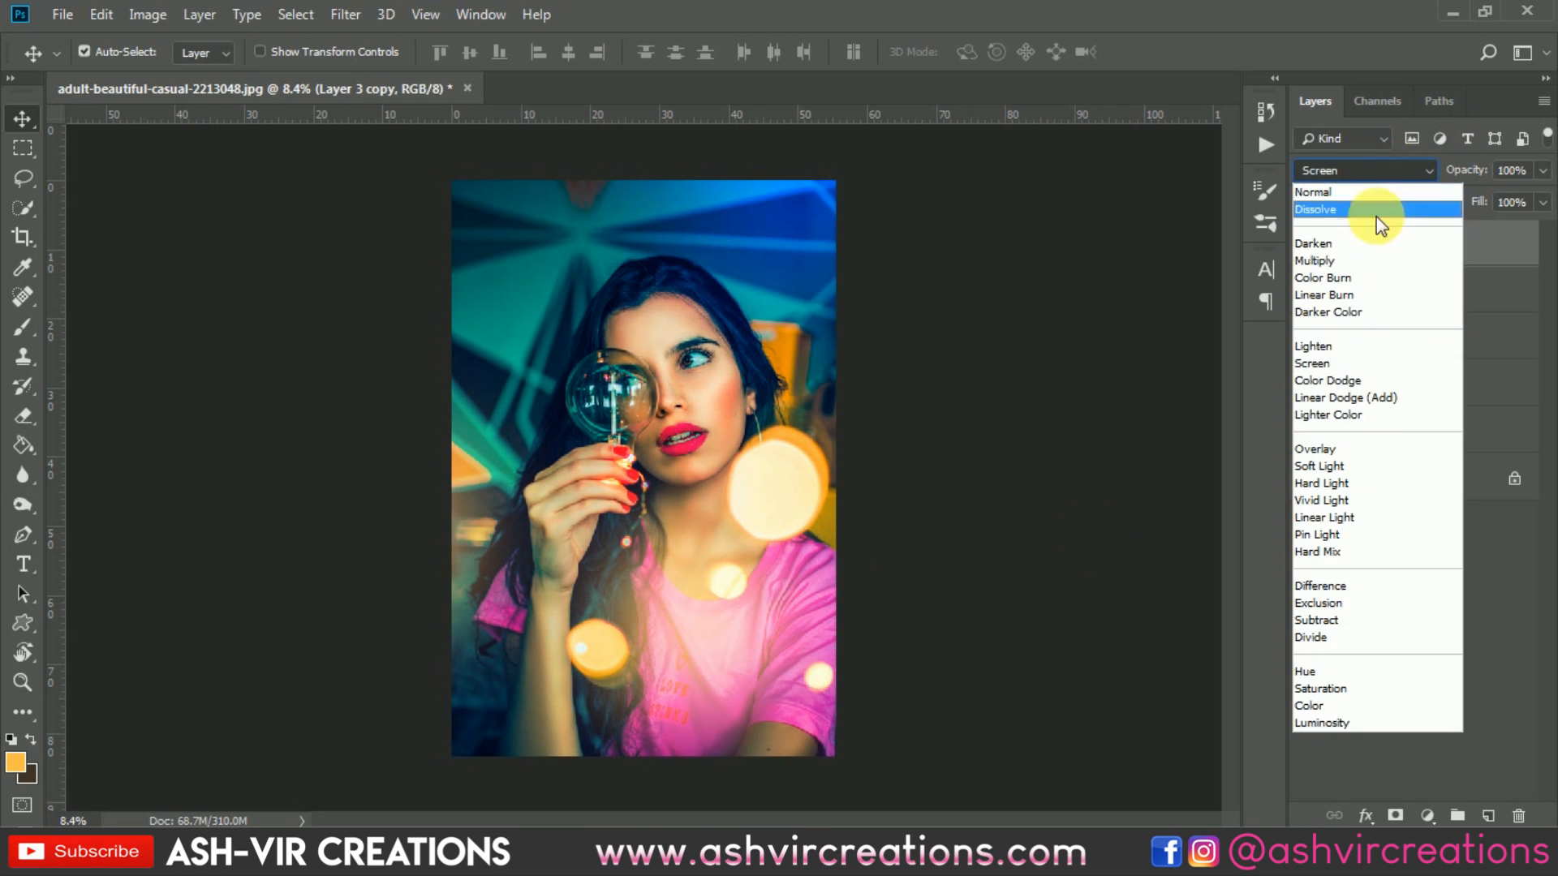
click(1331, 448)
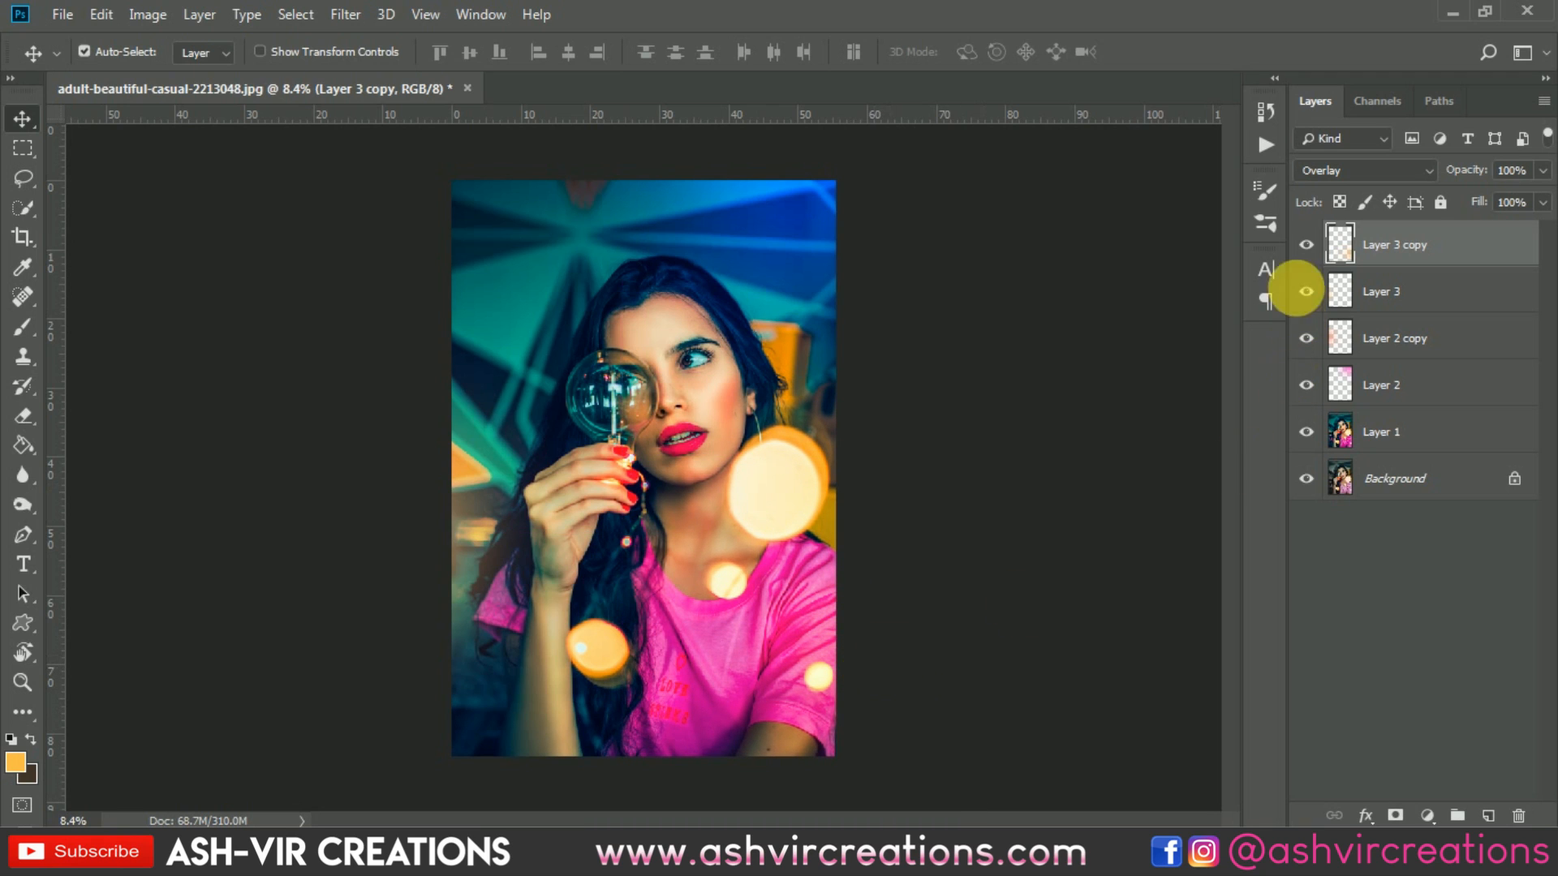
click(1308, 246)
click(1308, 246)
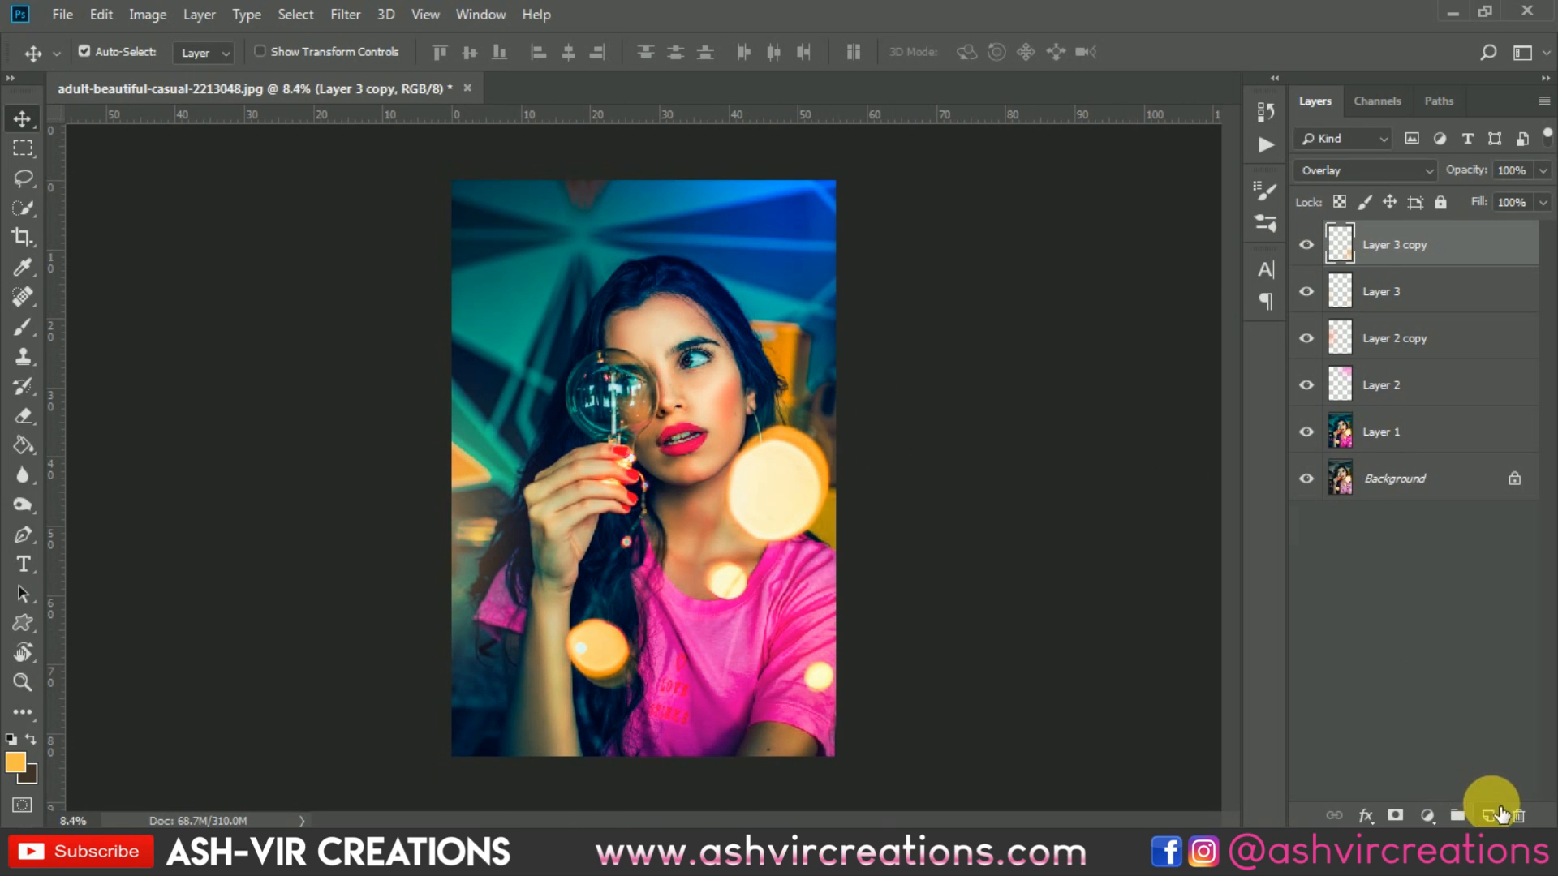
Step: Add another new layer and set the foreground colour to a fully saturated bright cyan
click(1491, 814)
click(30, 330)
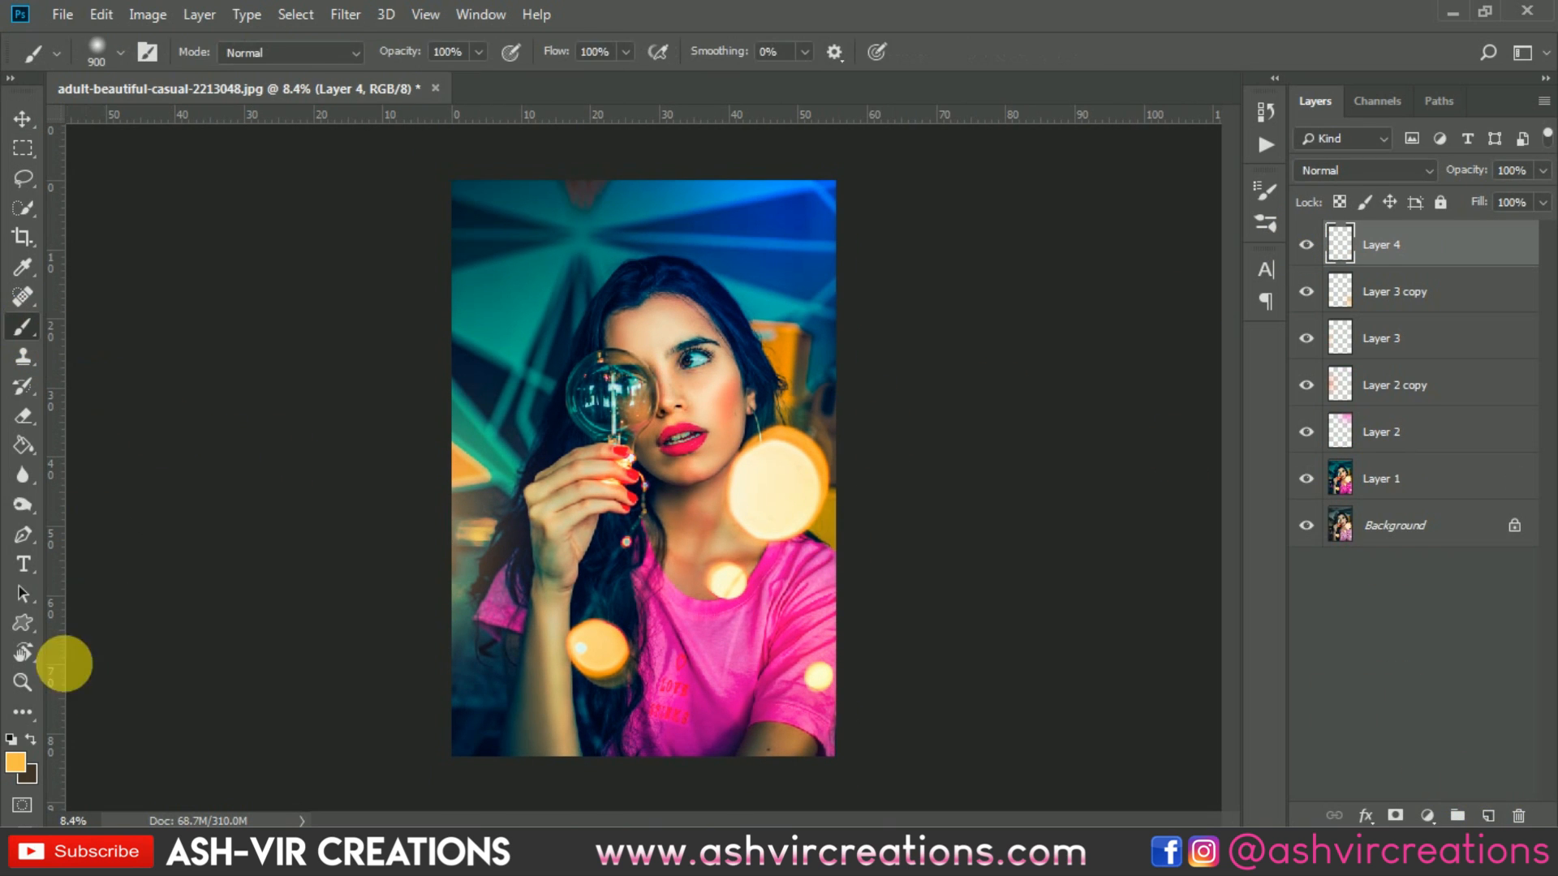
click(15, 761)
drag(1273, 504, 1269, 573)
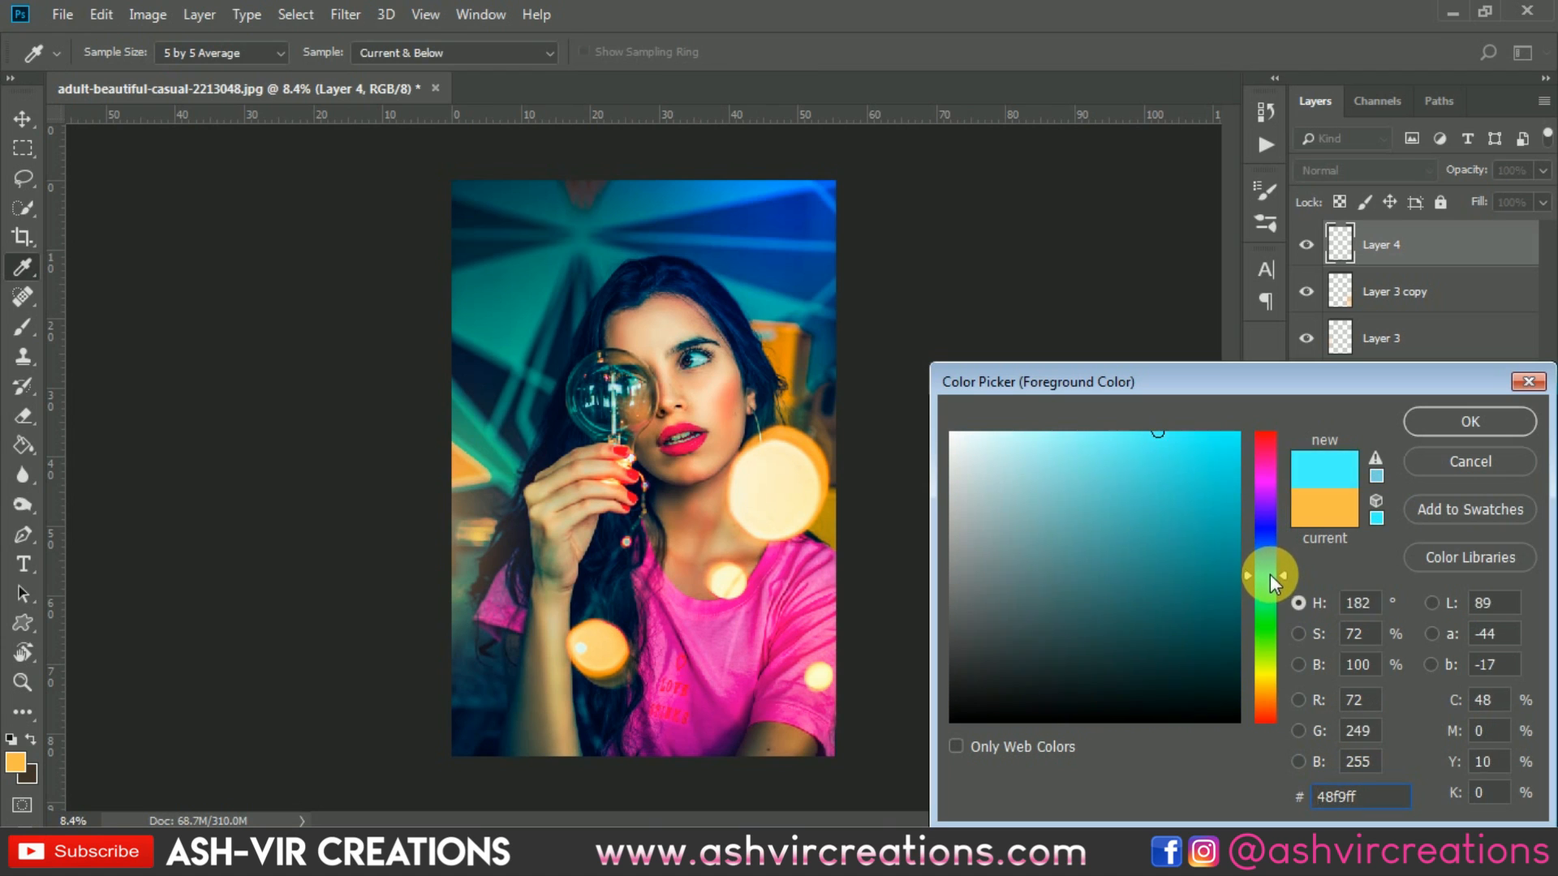
drag(1210, 446, 1240, 431)
click(1469, 421)
Step: Paint a soft cyan dab over the woman's forehead and set the layer's blend mode to Soft Light
key(b)
drag(659, 361, 682, 344)
key(v)
click(1328, 172)
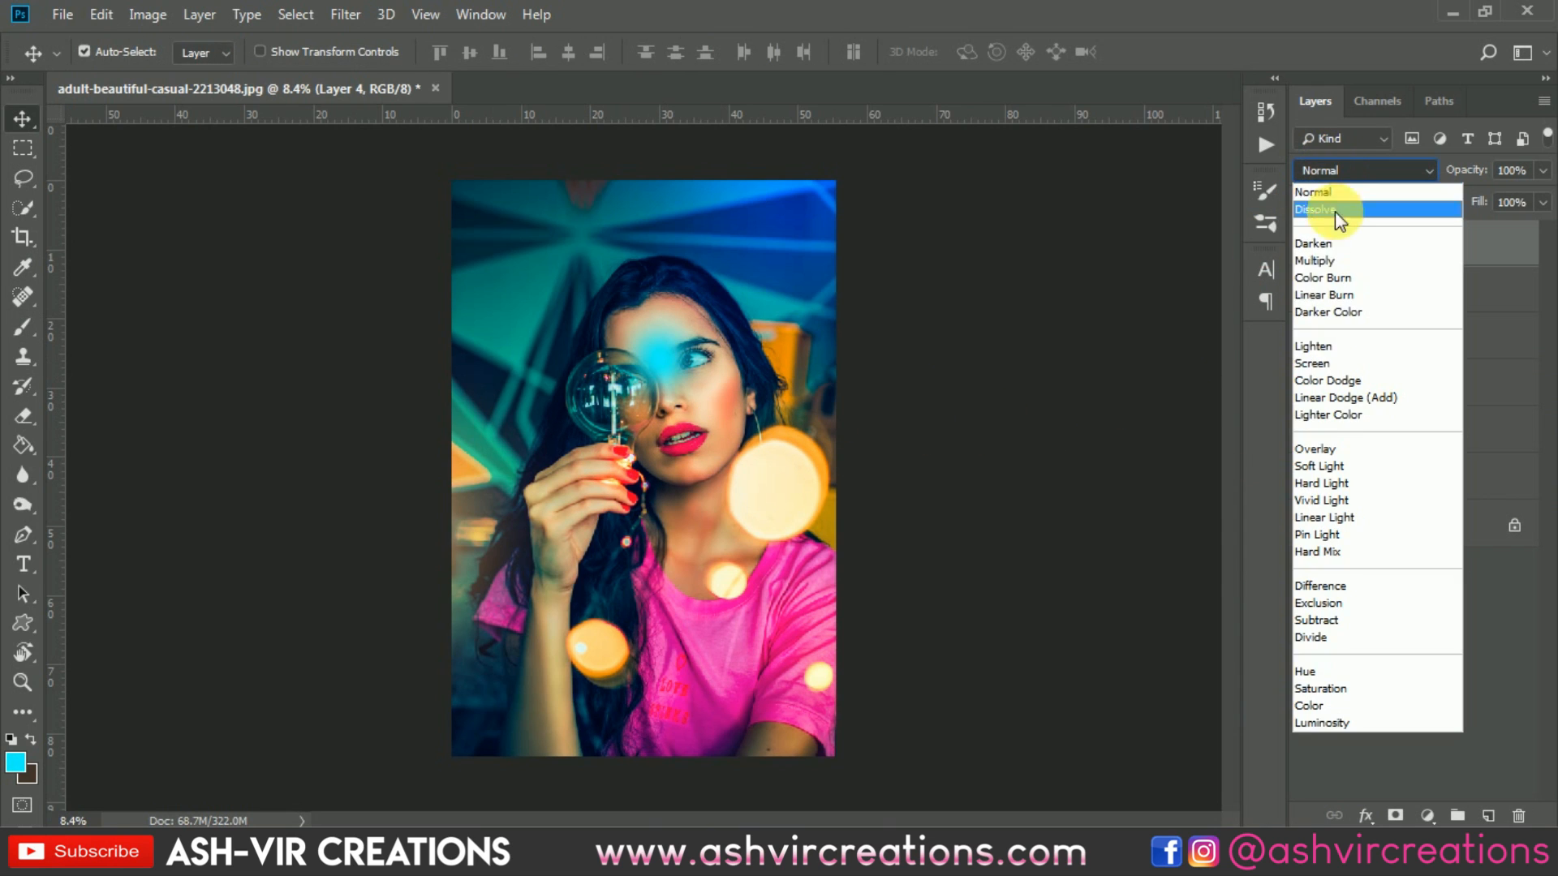
click(1308, 469)
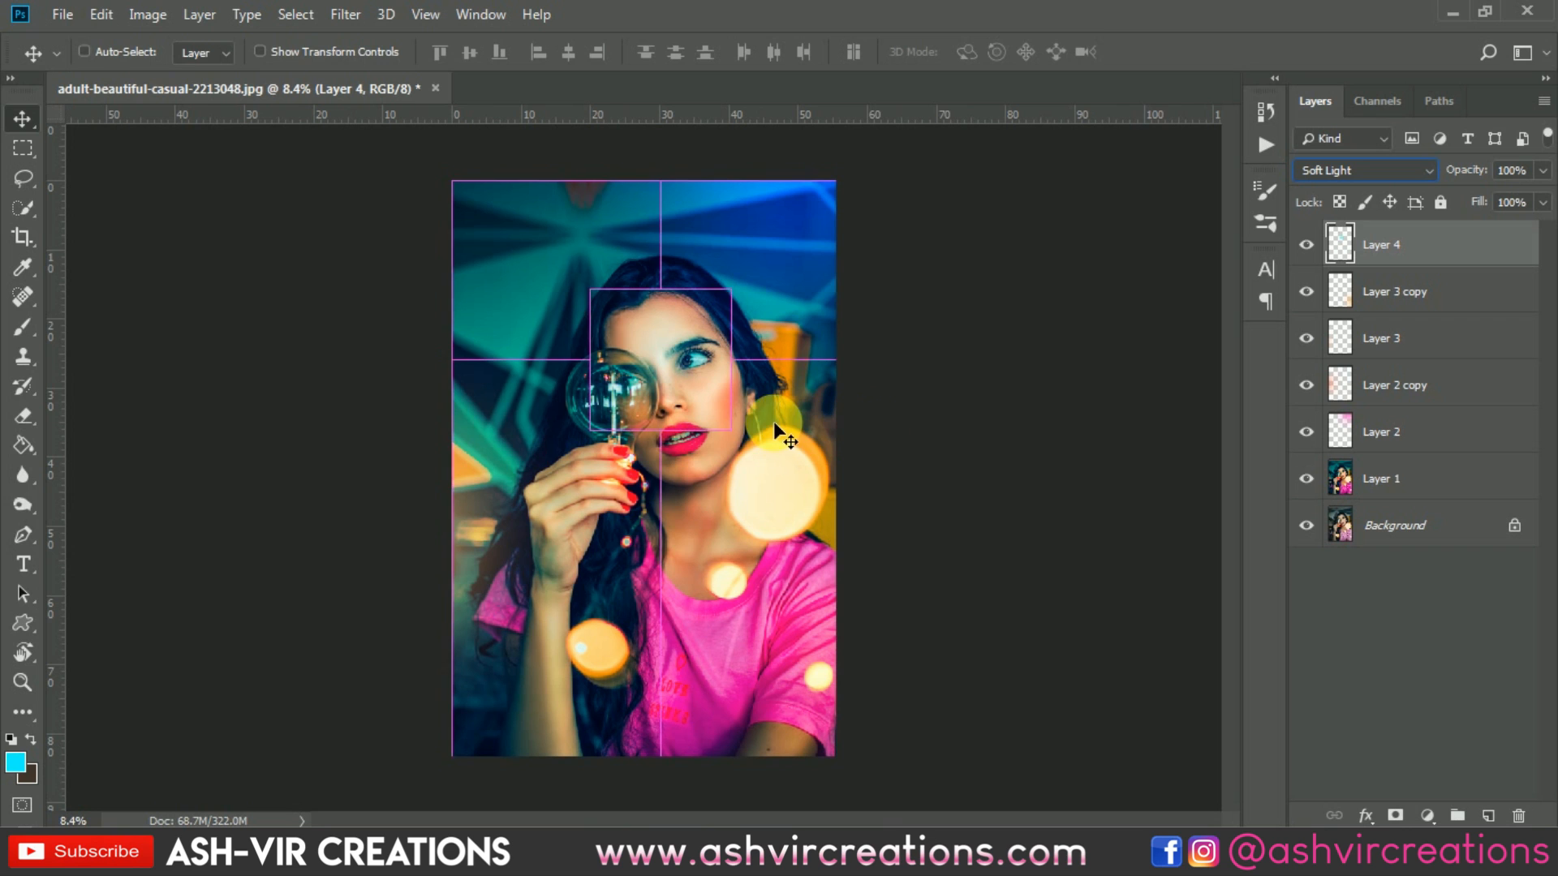
Step: Enlarge the cyan glow to about 455%, place it over the top of the photo, and compare with it hidden
key(ctrl+t)
drag(738, 441, 933, 625)
mouse_move(852, 530)
mouse_down()
mouse_move(626, 303)
mouse_move(770, 469)
mouse_move(684, 613)
mouse_move(613, 602)
mouse_move(548, 413)
mouse_move(556, 261)
mouse_move(628, 193)
mouse_move(497, 176)
mouse_move(504, 241)
mouse_move(858, 148)
mouse_move(585, 139)
mouse_move(576, 209)
mouse_move(607, 242)
mouse_up()
drag(792, 395, 929, 522)
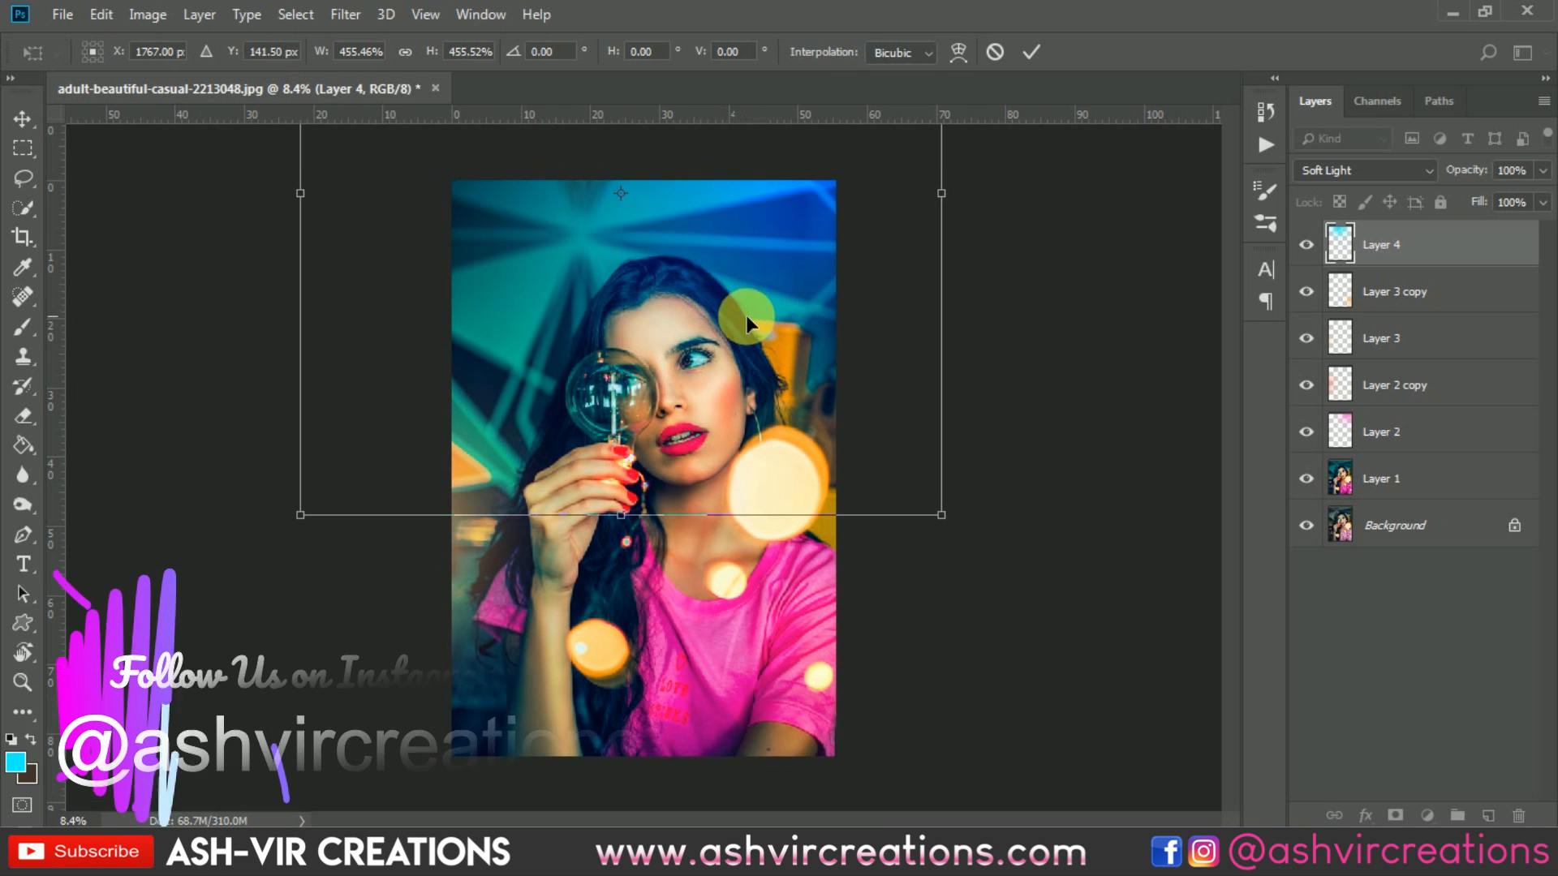
double_click(660, 263)
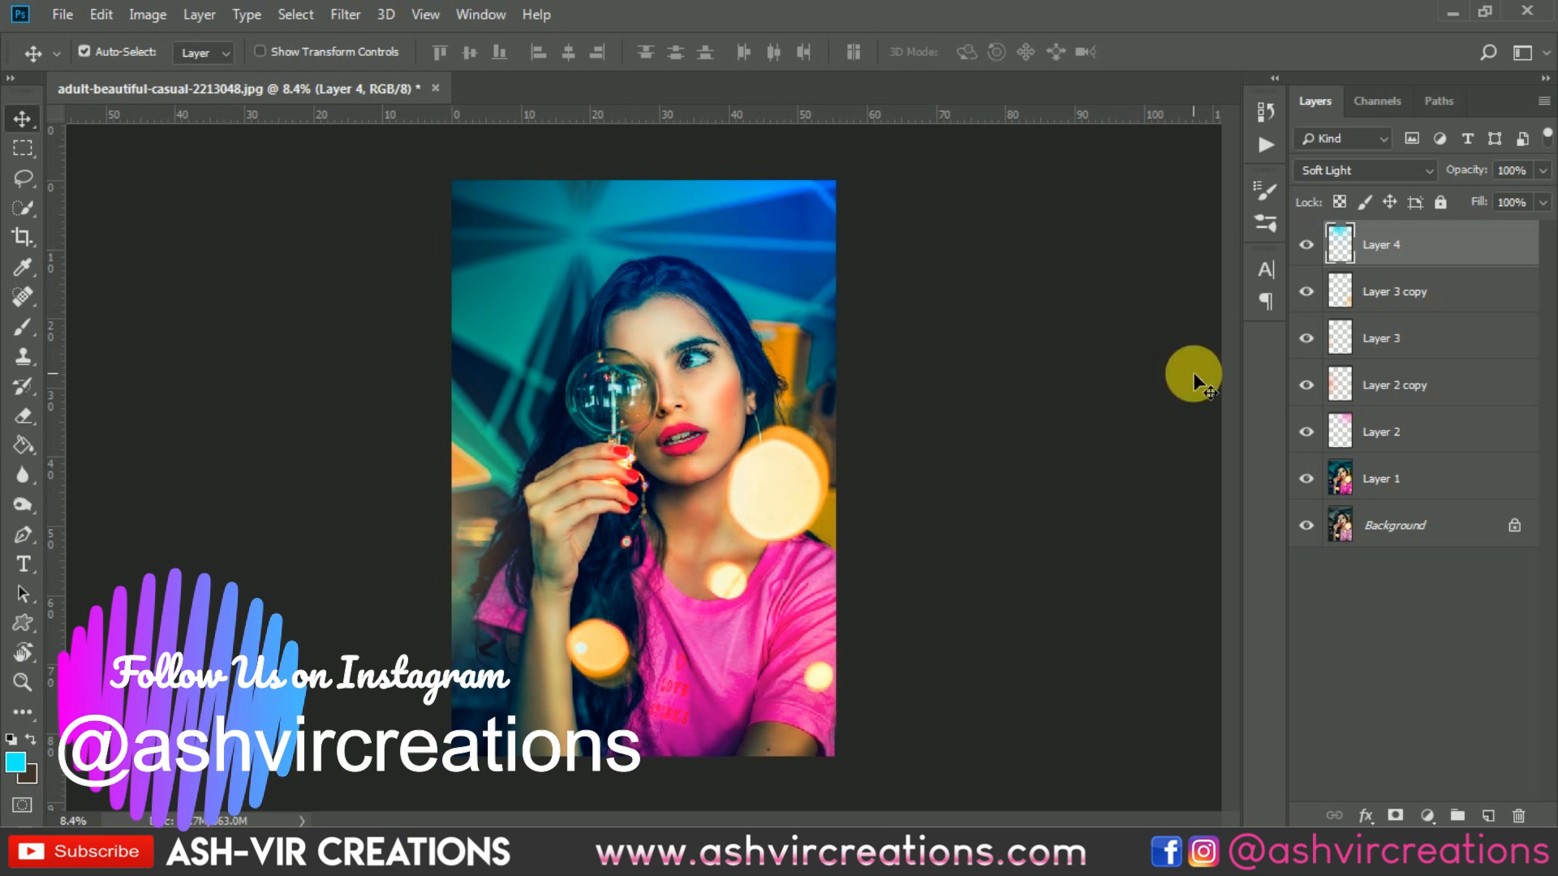
click(1308, 245)
click(1307, 245)
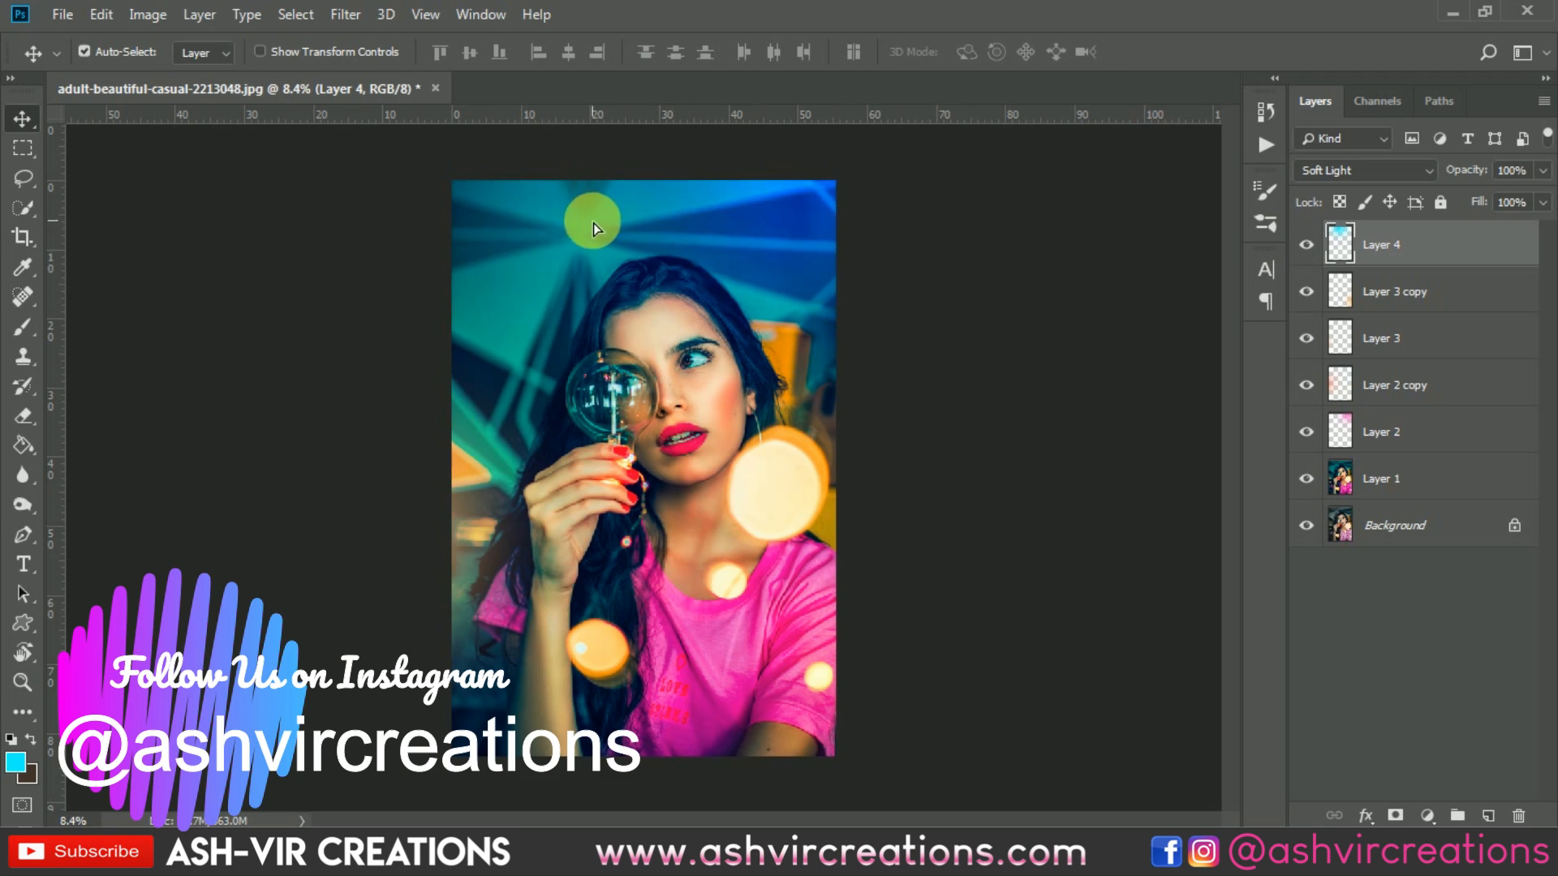
Step: Reposition the cyan glow toward the photo's upper left corner and compare the image with the glow hidden
drag(553, 302, 717, 260)
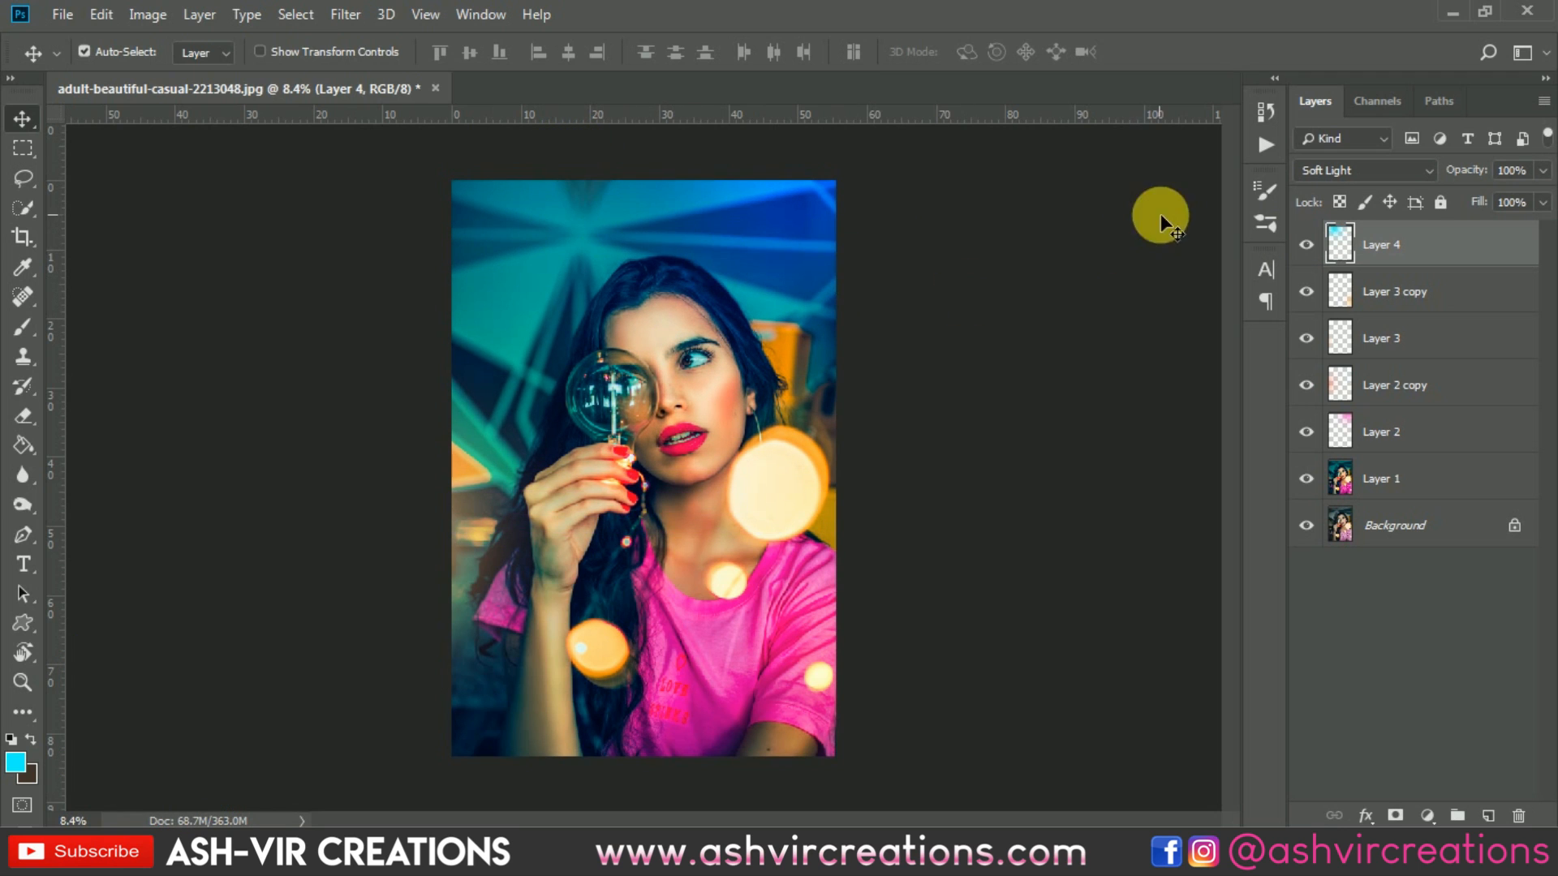
click(1305, 239)
click(1305, 239)
scroll(588, 295, up, 1)
scroll(588, 295, down, 1)
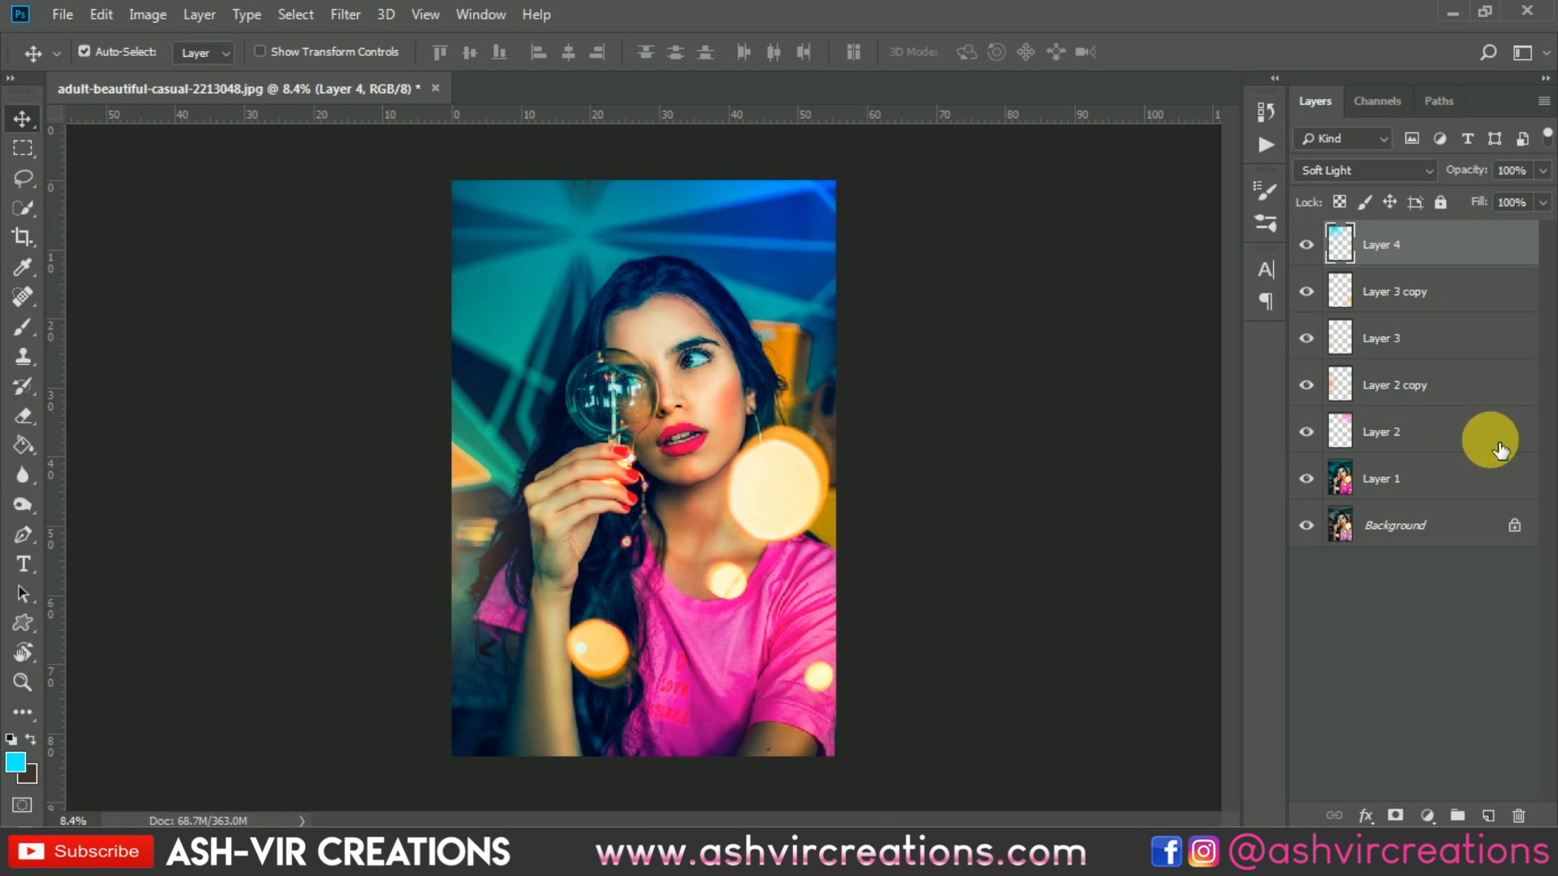
click(1396, 480)
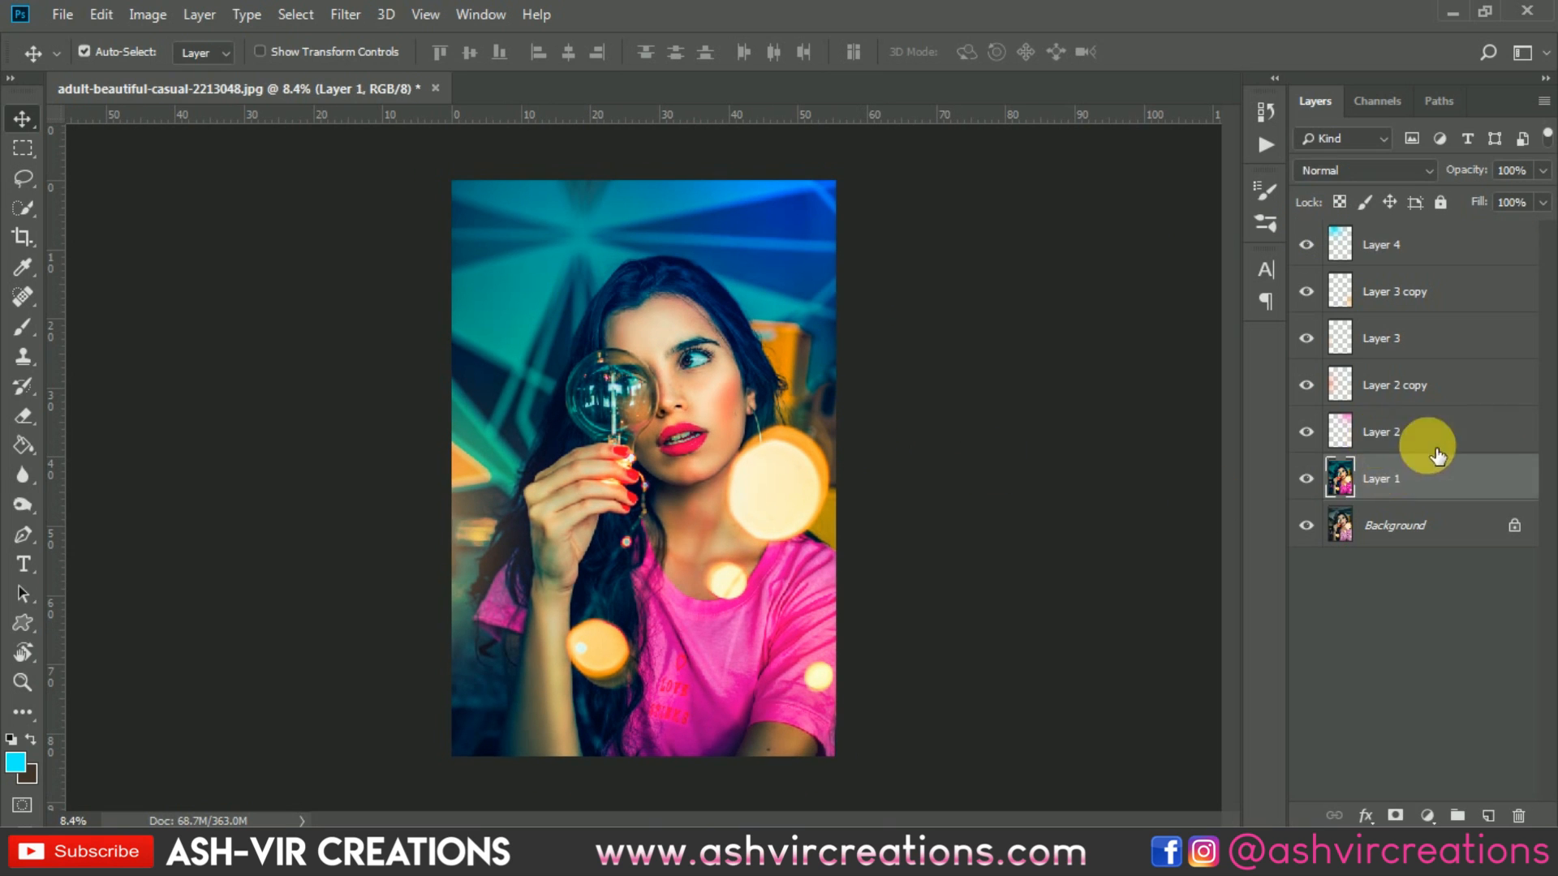
shift+click(1464, 246)
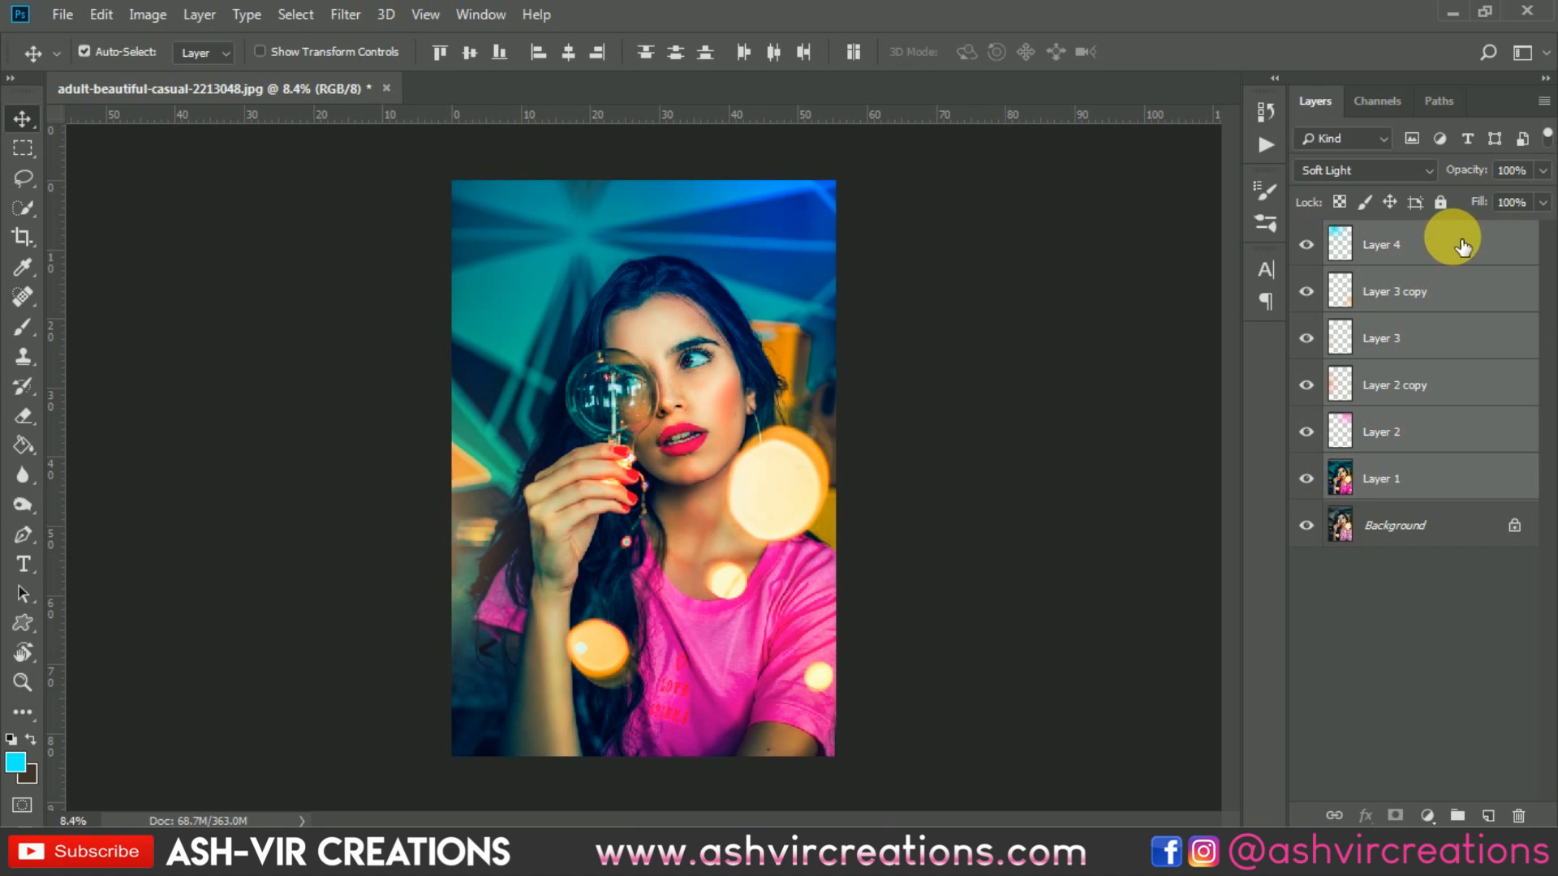
click(1463, 247)
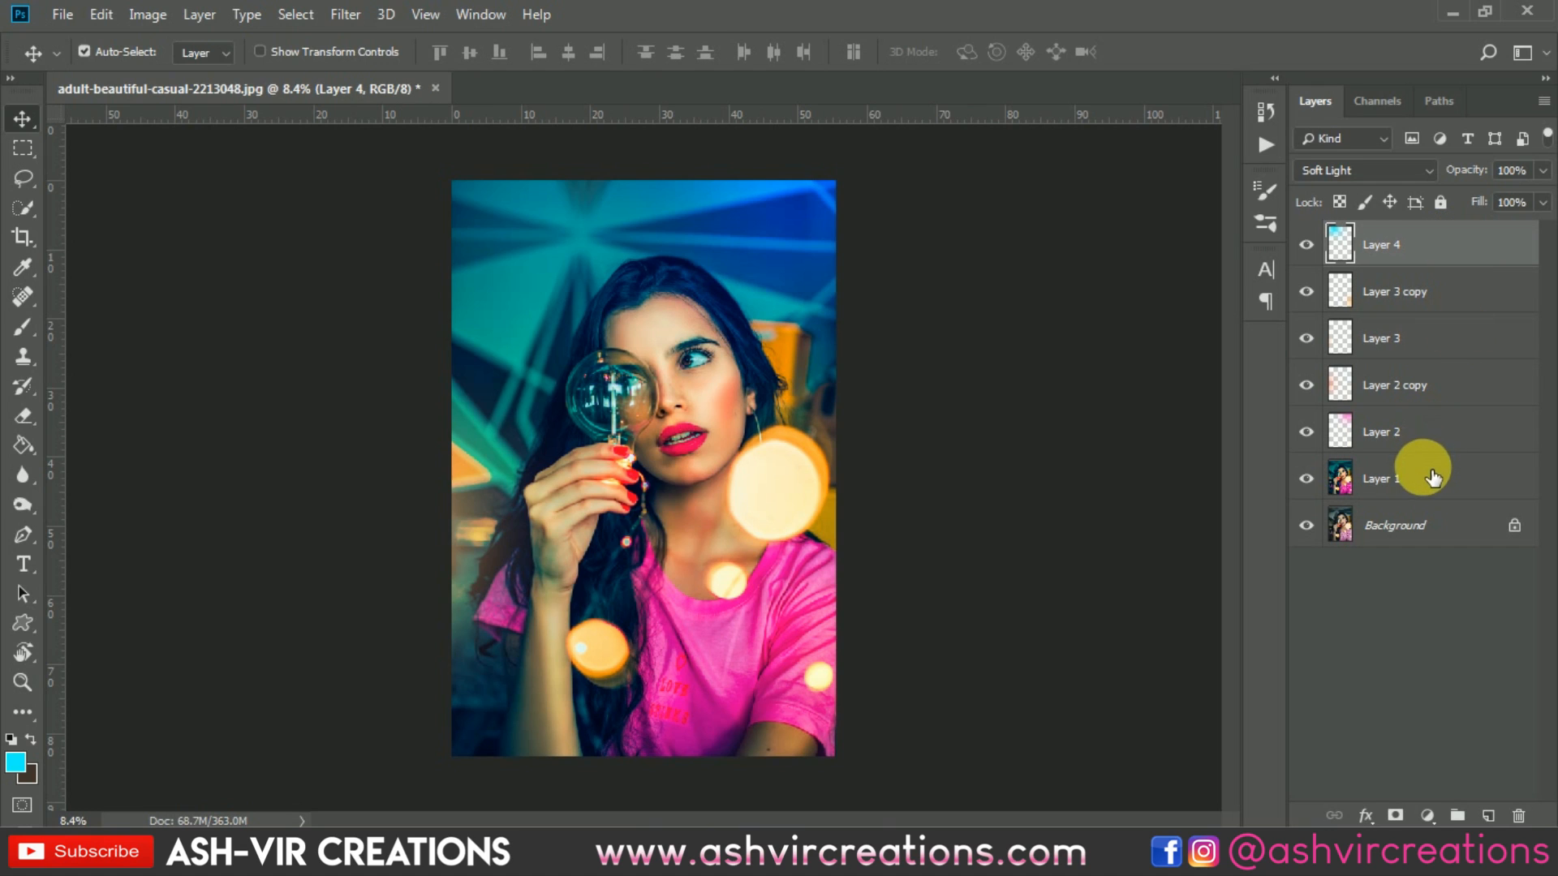
click(1449, 485)
click(1452, 246)
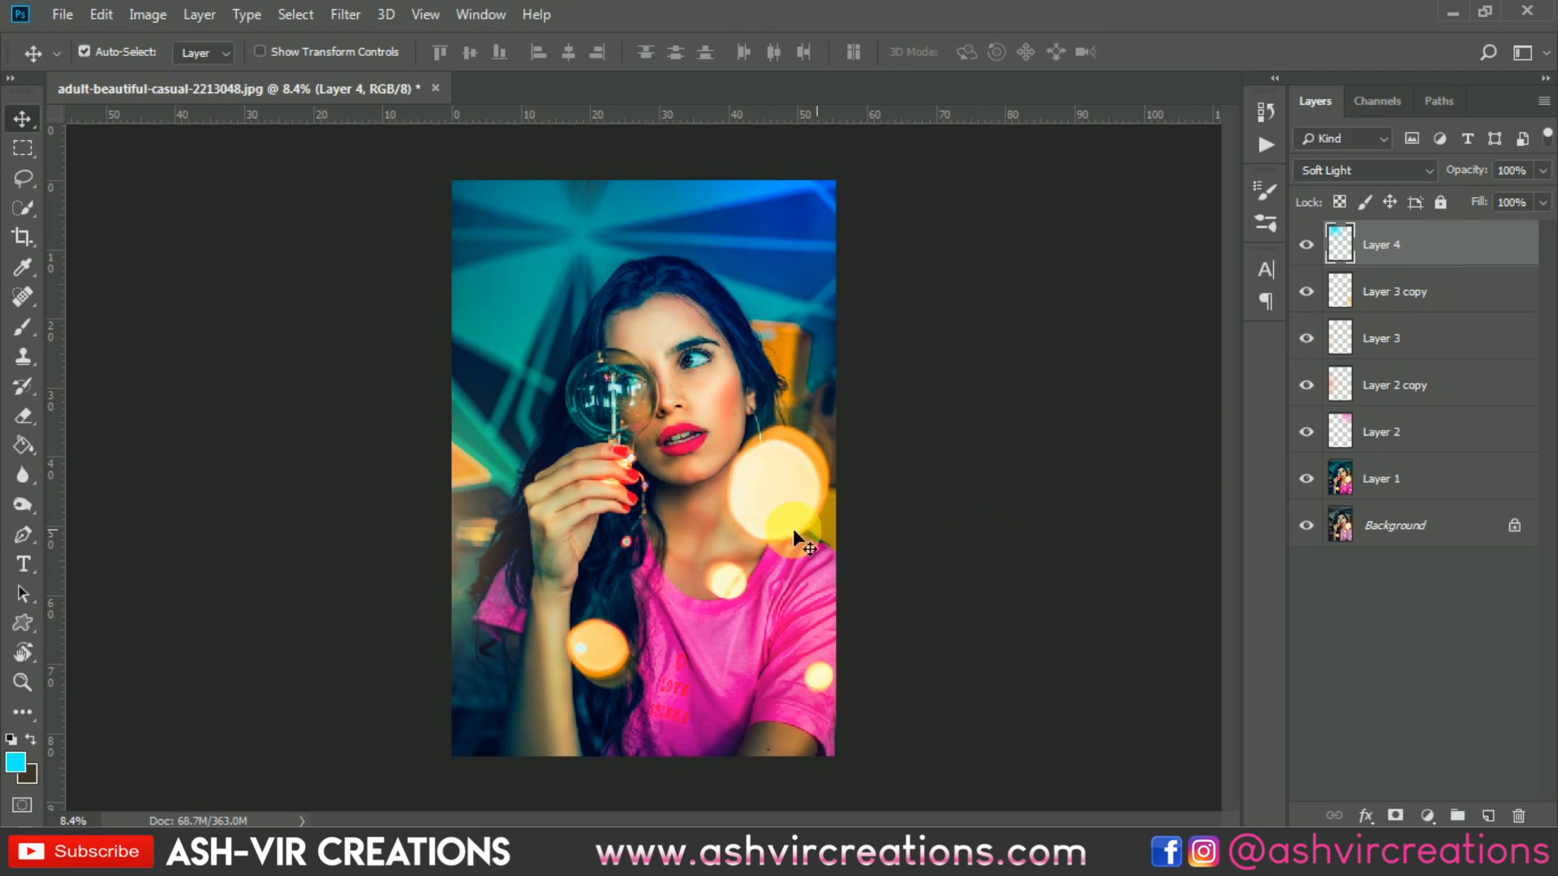
Step: Draw a small circular selection on the background just above the bulb and add a new layer for it
drag(23, 146, 75, 162)
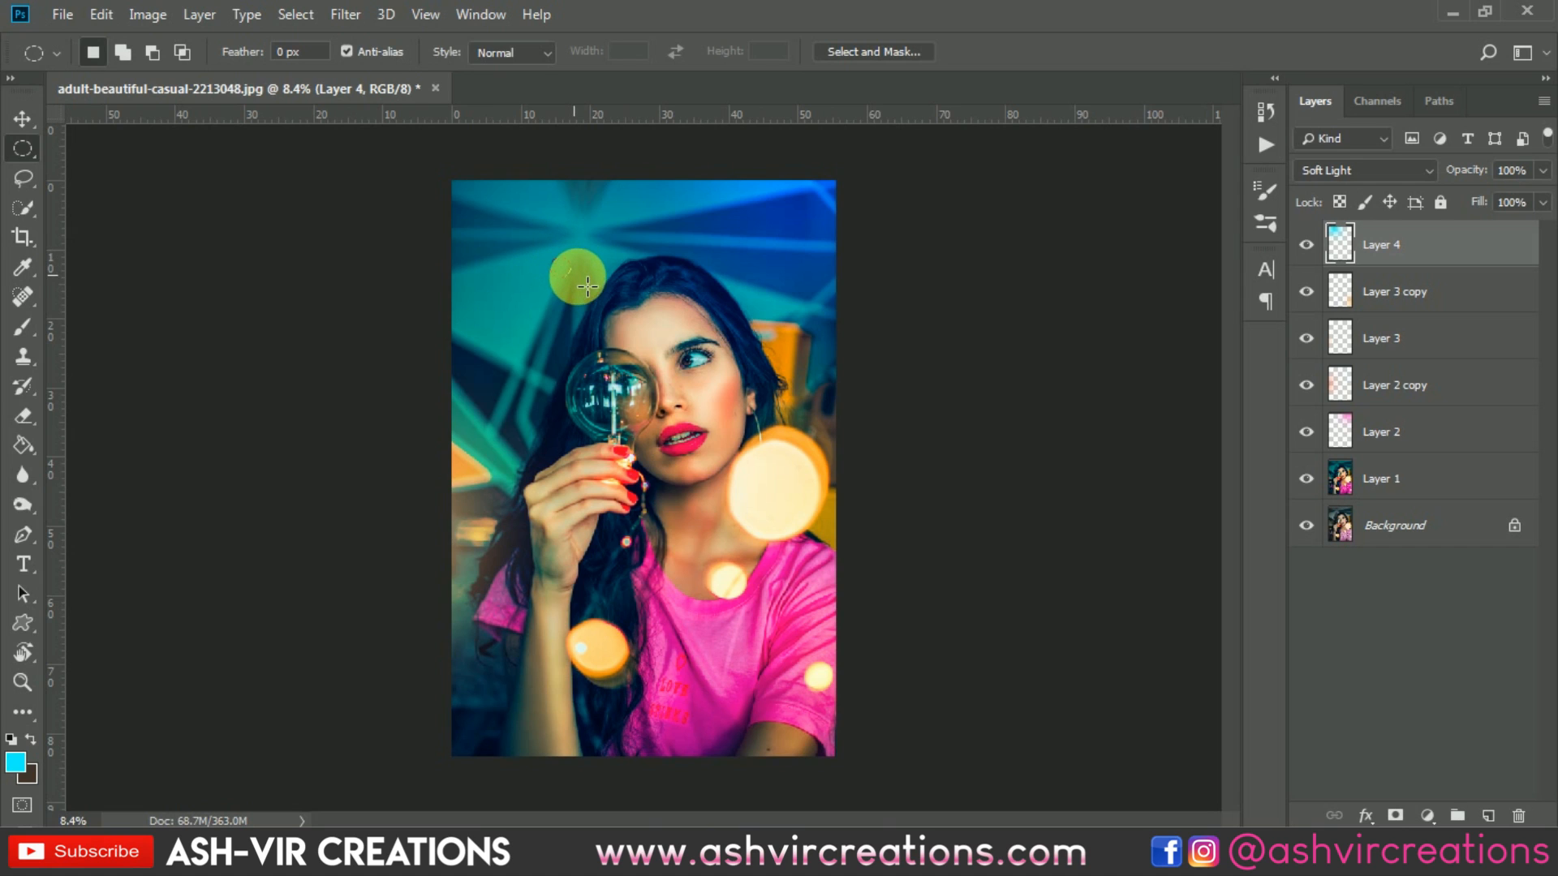
drag(592, 289, 574, 281)
click(1490, 814)
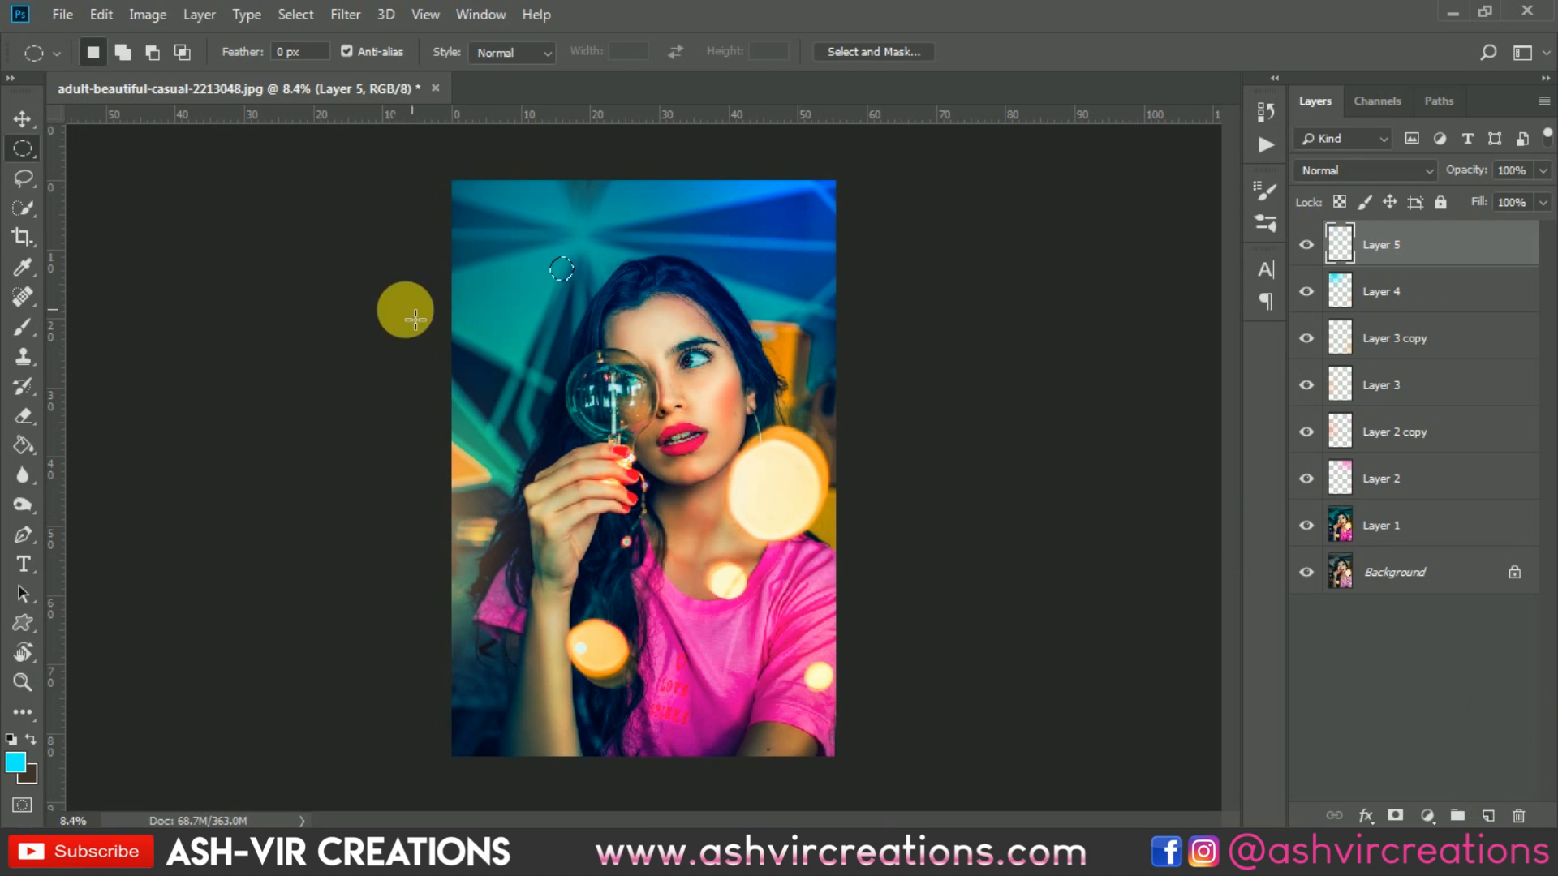
Step: Fill the circular selection with light orange sampled from the bokeh circle near the hair, and deselect it
click(31, 448)
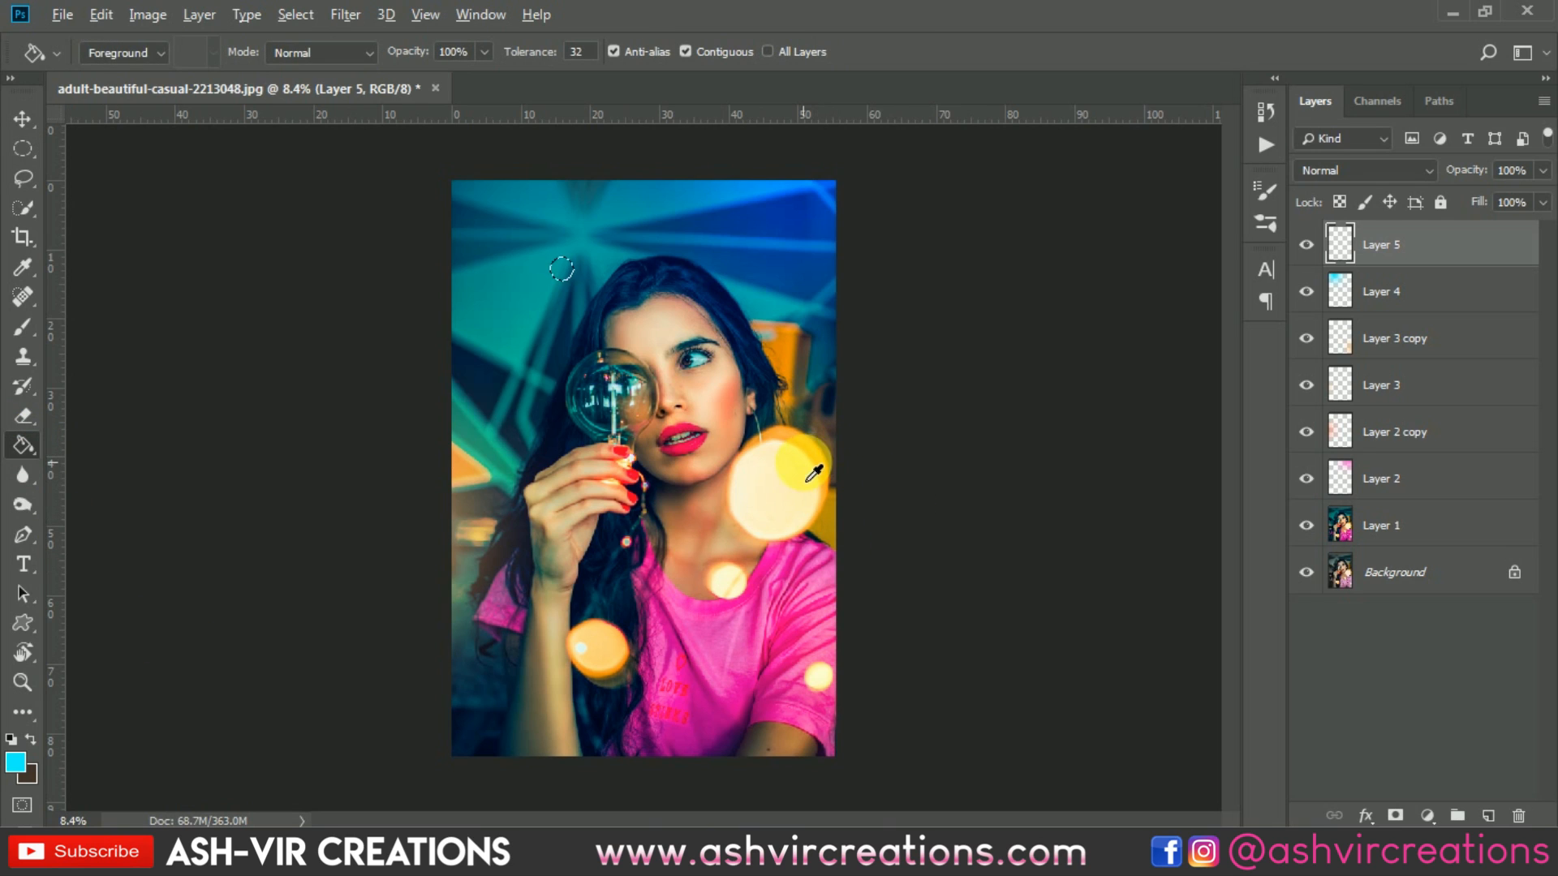
alt+click(618, 655)
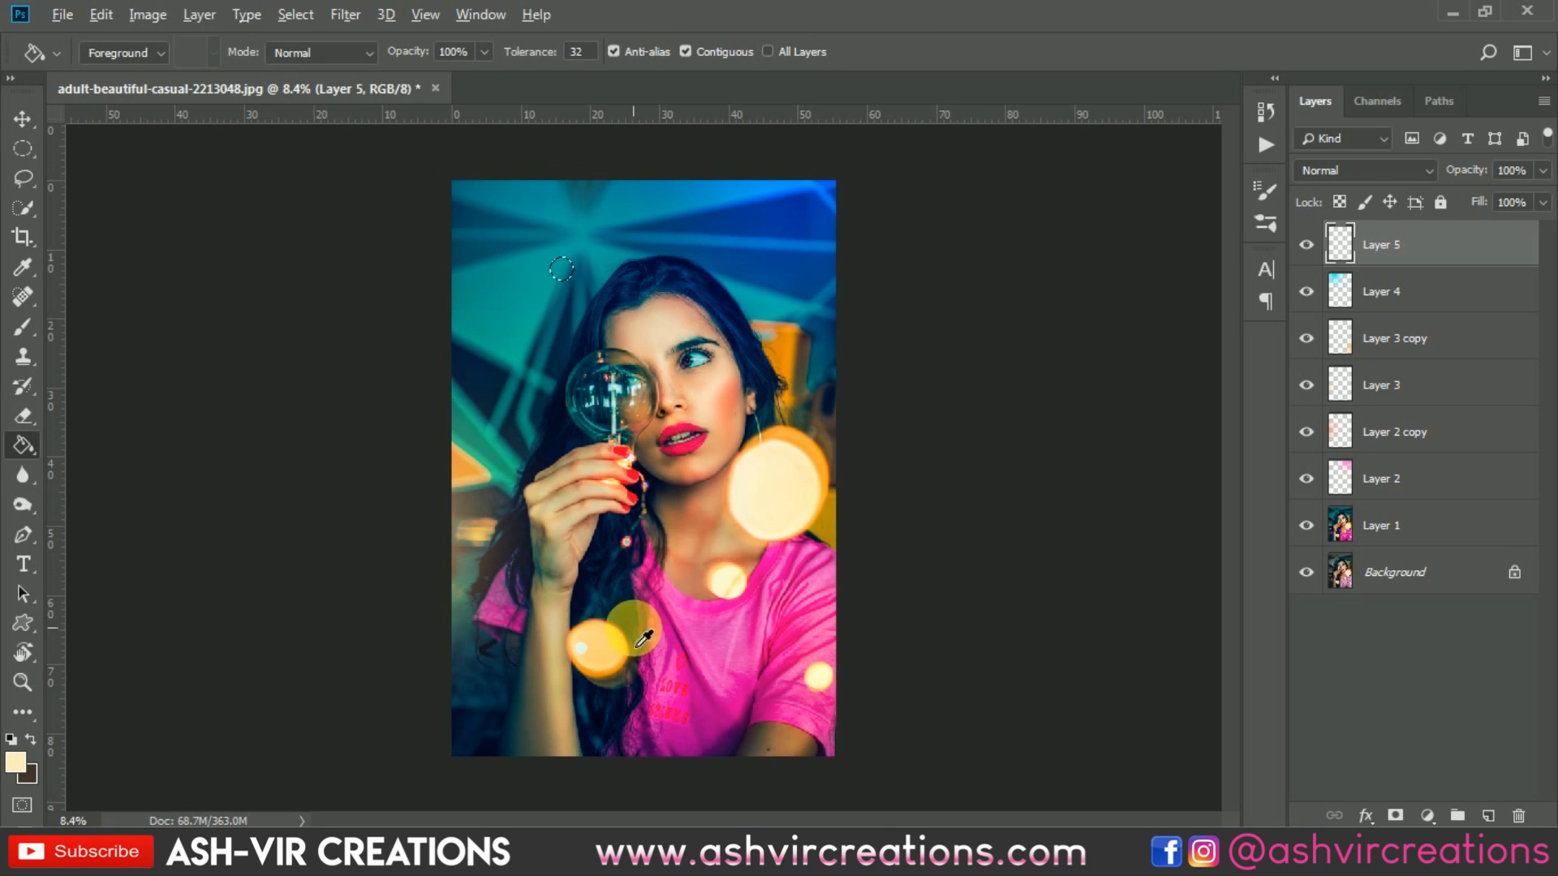
click(560, 269)
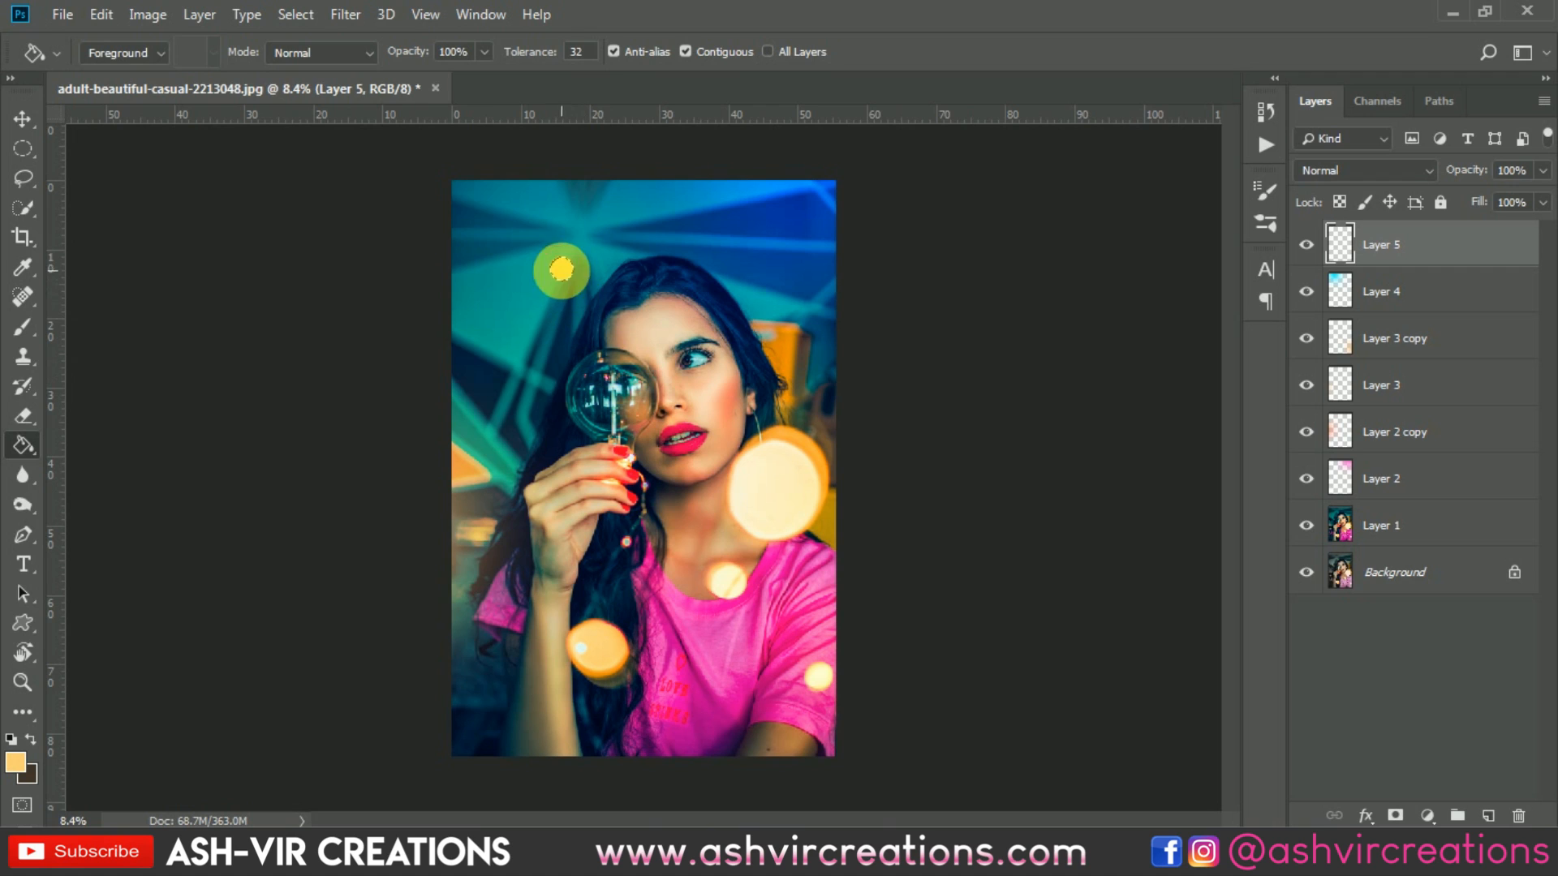
key(ctrl+d)
Step: Soften the new orange circle with a Gaussian Blur to match the existing bokeh lights
click(354, 17)
mouse_move(396, 273)
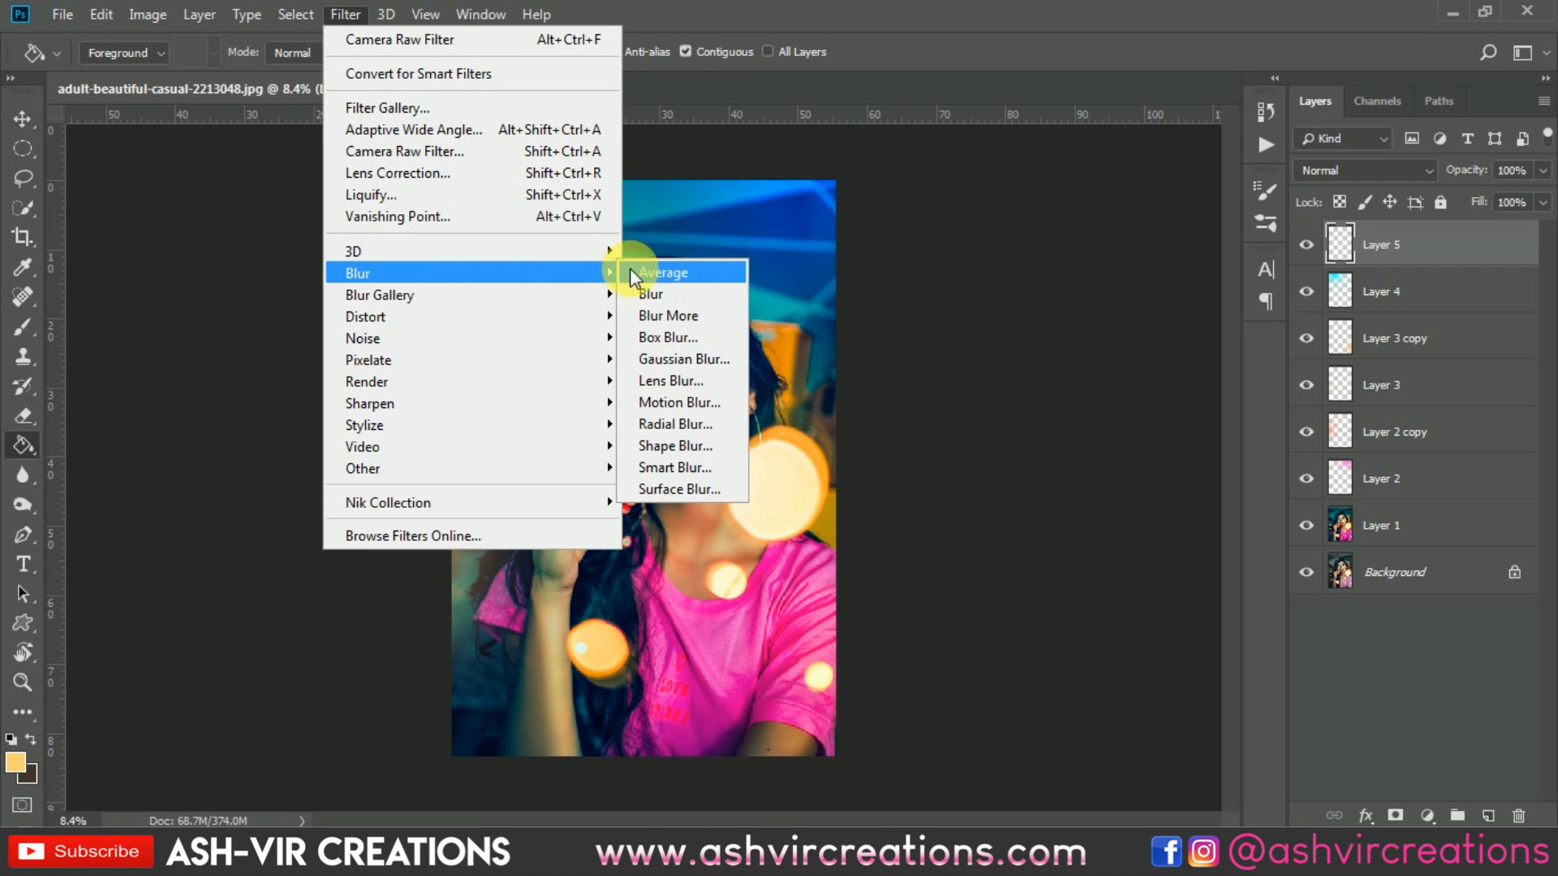
click(684, 359)
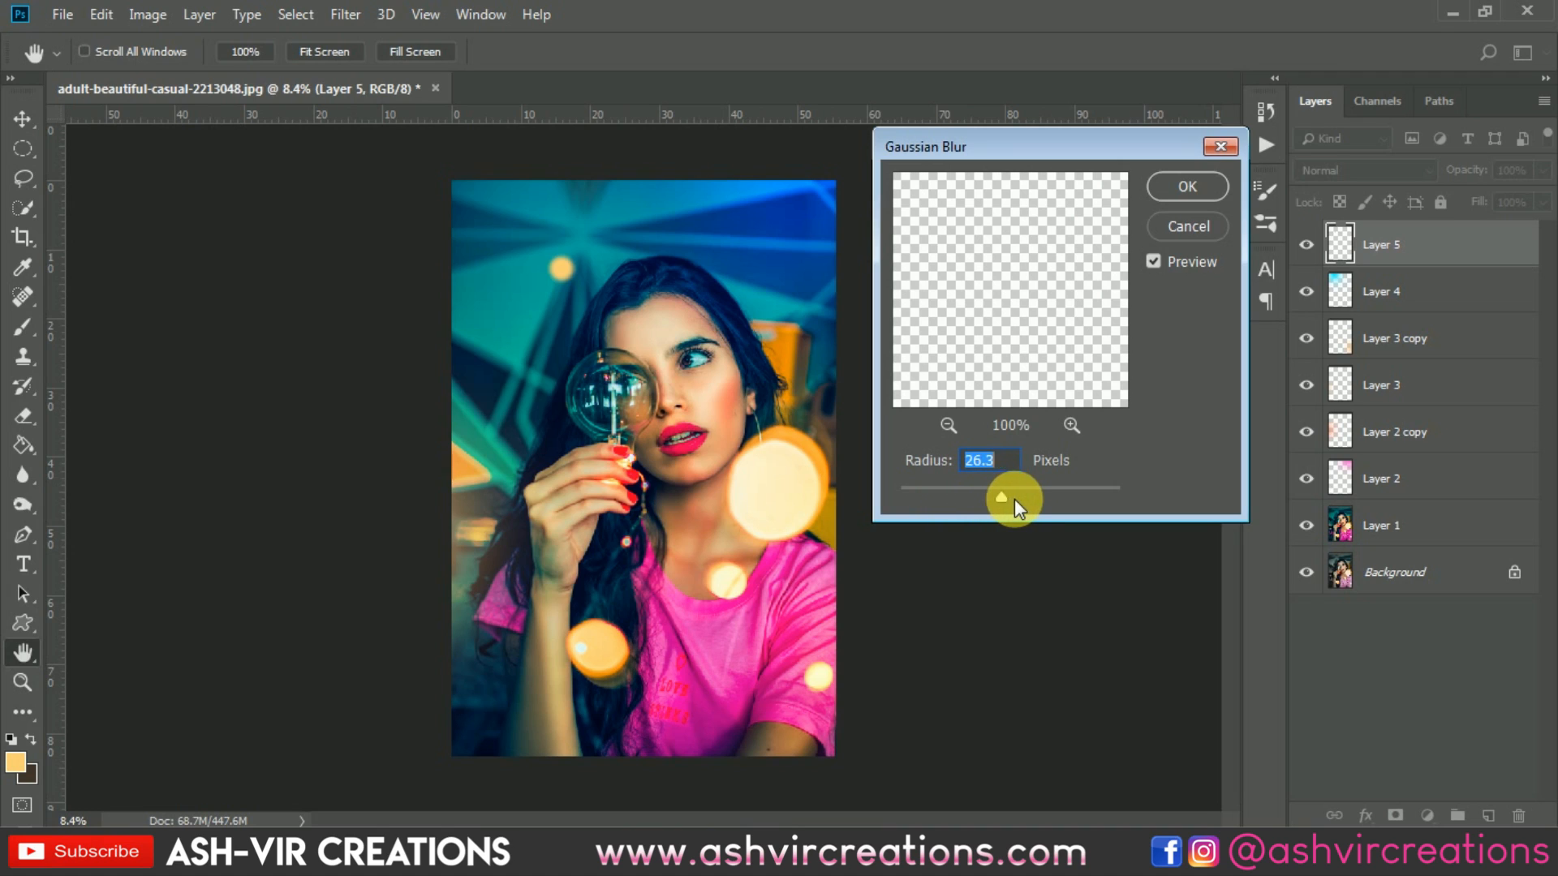
drag(1000, 499, 1007, 499)
click(1176, 187)
key(g)
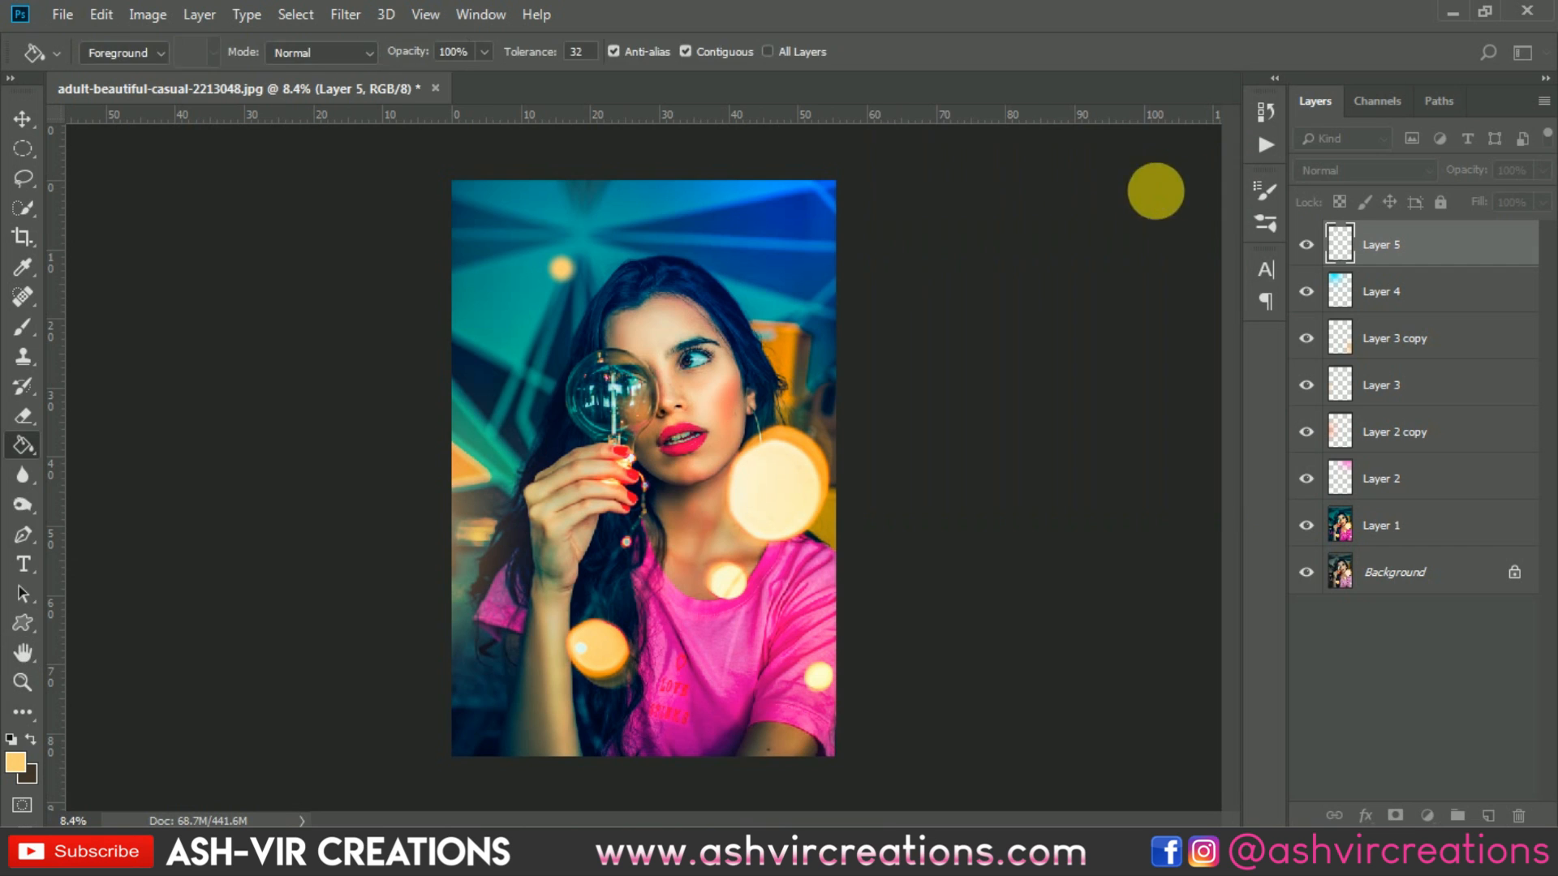
Step: Enlarge the soft orange circle to about 1423% with Free Transform and position it as a glow over the photo's lower right edge
key(ctrl+t)
drag(582, 288, 935, 527)
drag(752, 300, 547, 635)
key(ctrl+minus)
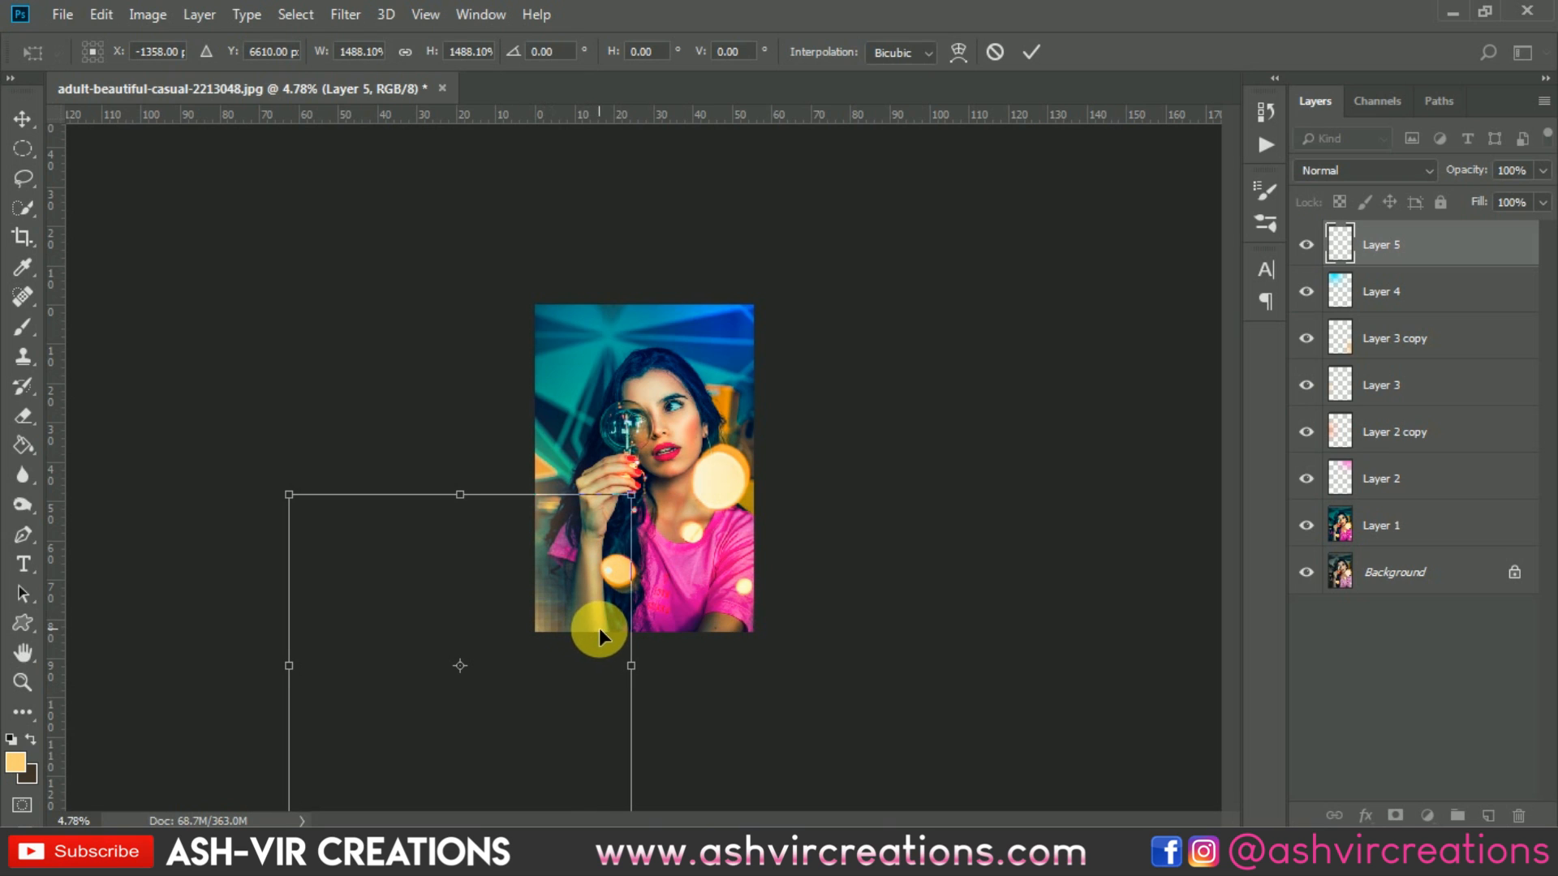
drag(620, 533, 1029, 333)
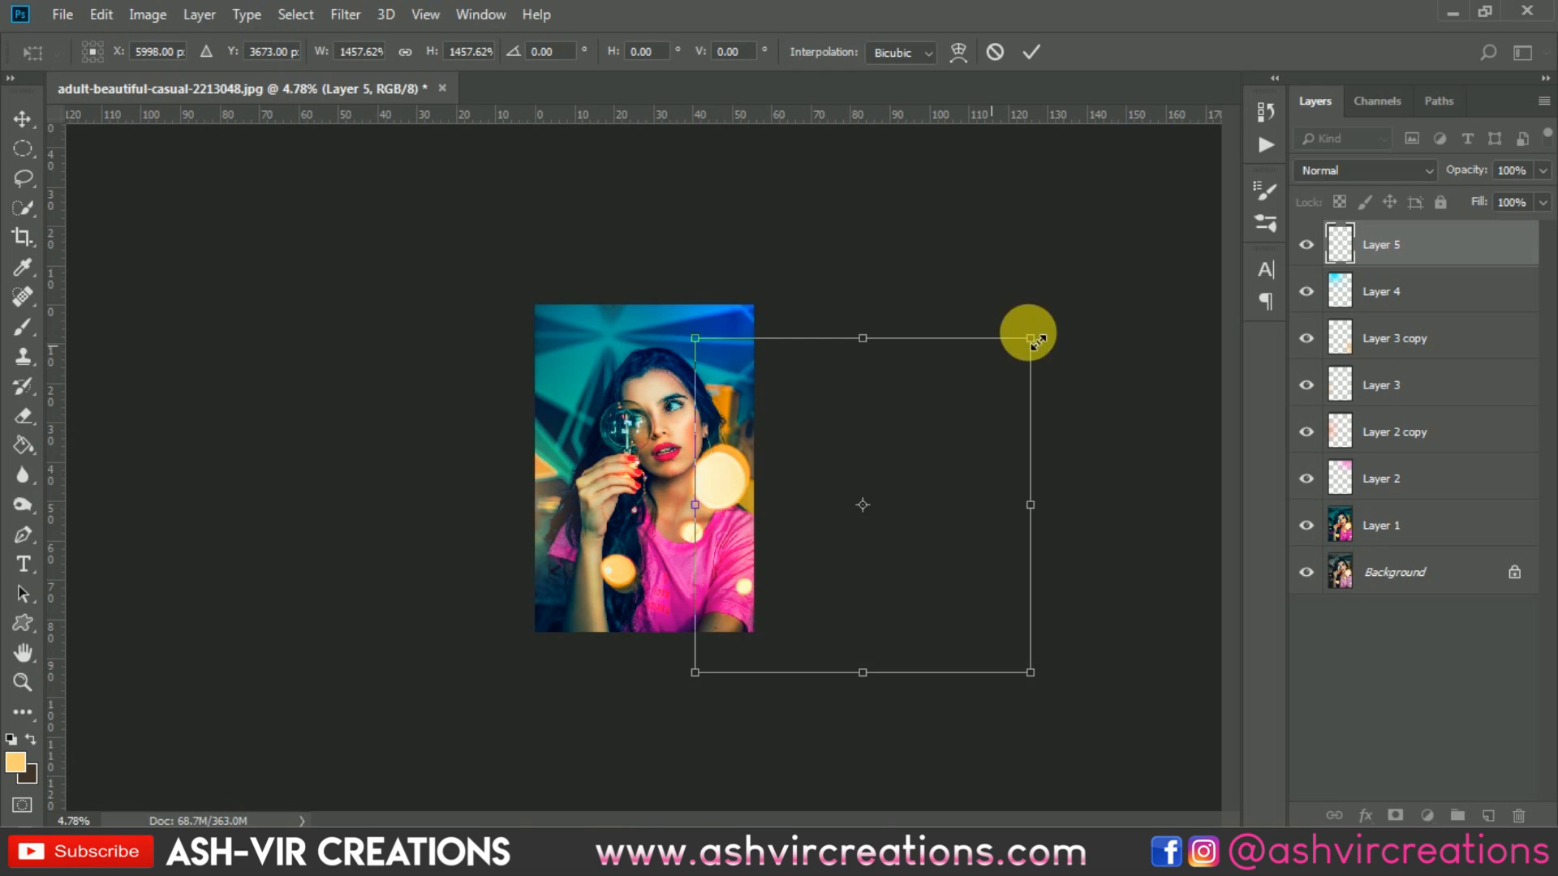
key(ctrl+plus)
drag(964, 522, 907, 524)
drag(1015, 552, 981, 637)
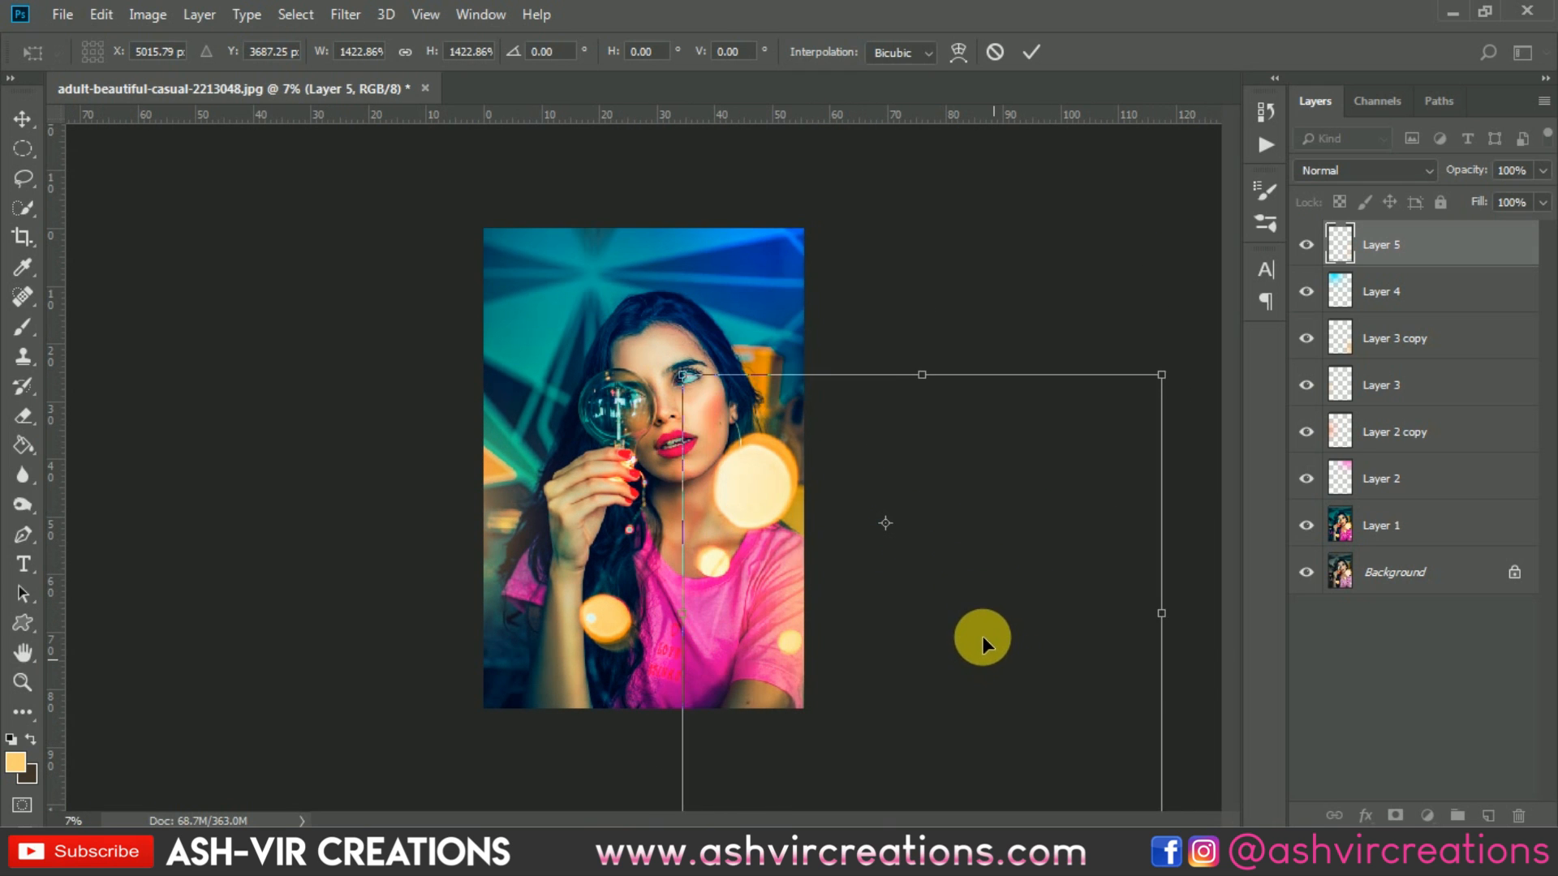
key(Return)
scroll(811, 553, up, 1)
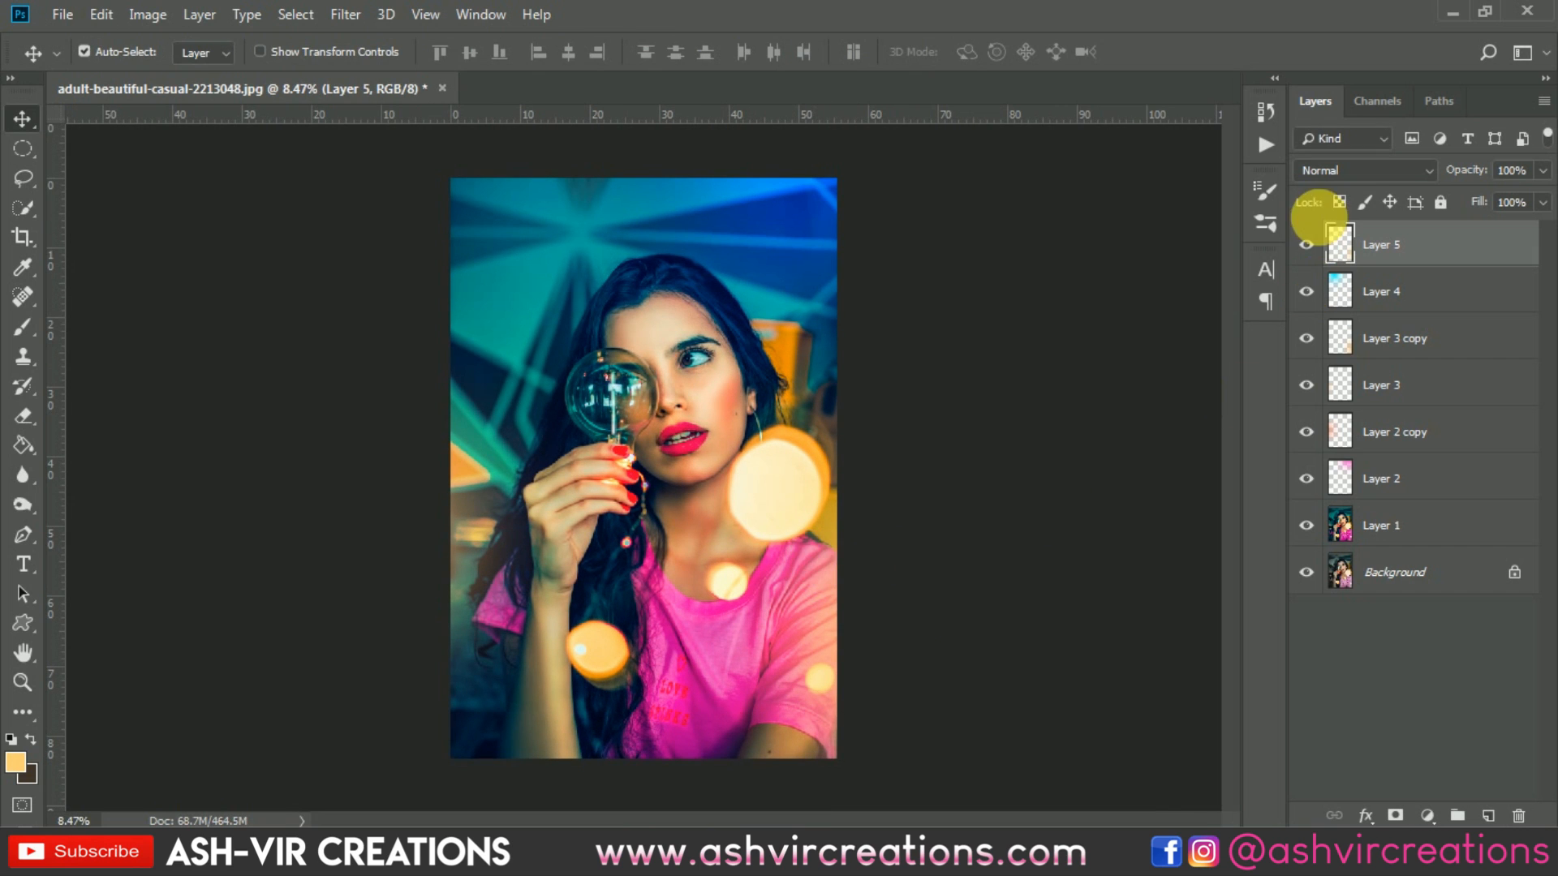
Step: Compare the image with the large orange glow hidden, and shift the glow slightly up and outward at the photo's right edge
click(1307, 245)
click(1306, 244)
scroll(854, 409, down, 1)
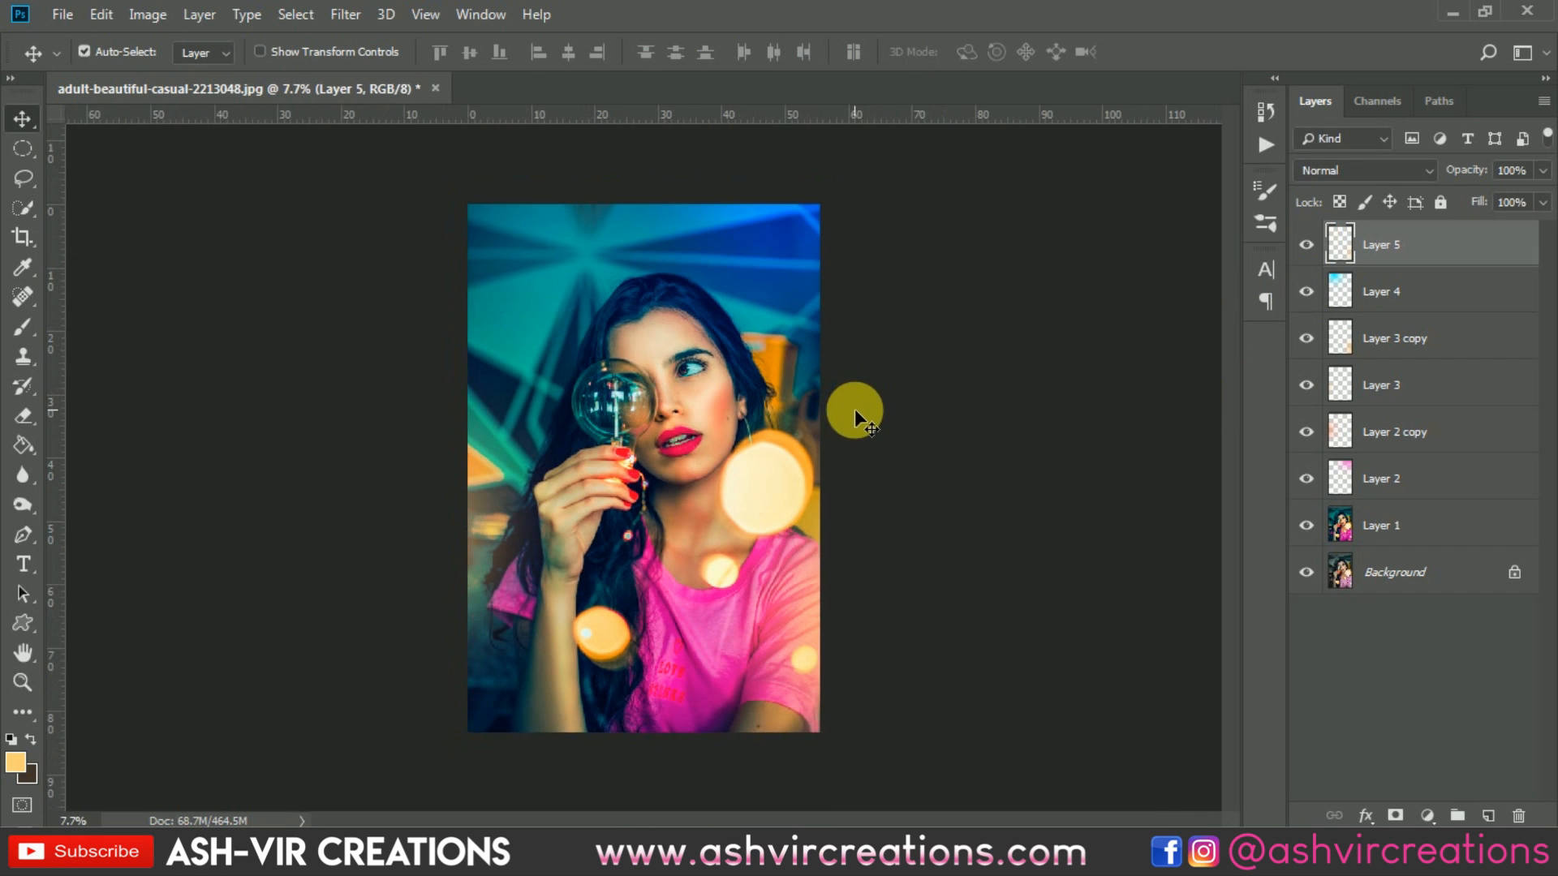
scroll(848, 430, up, 1)
drag(826, 626, 860, 601)
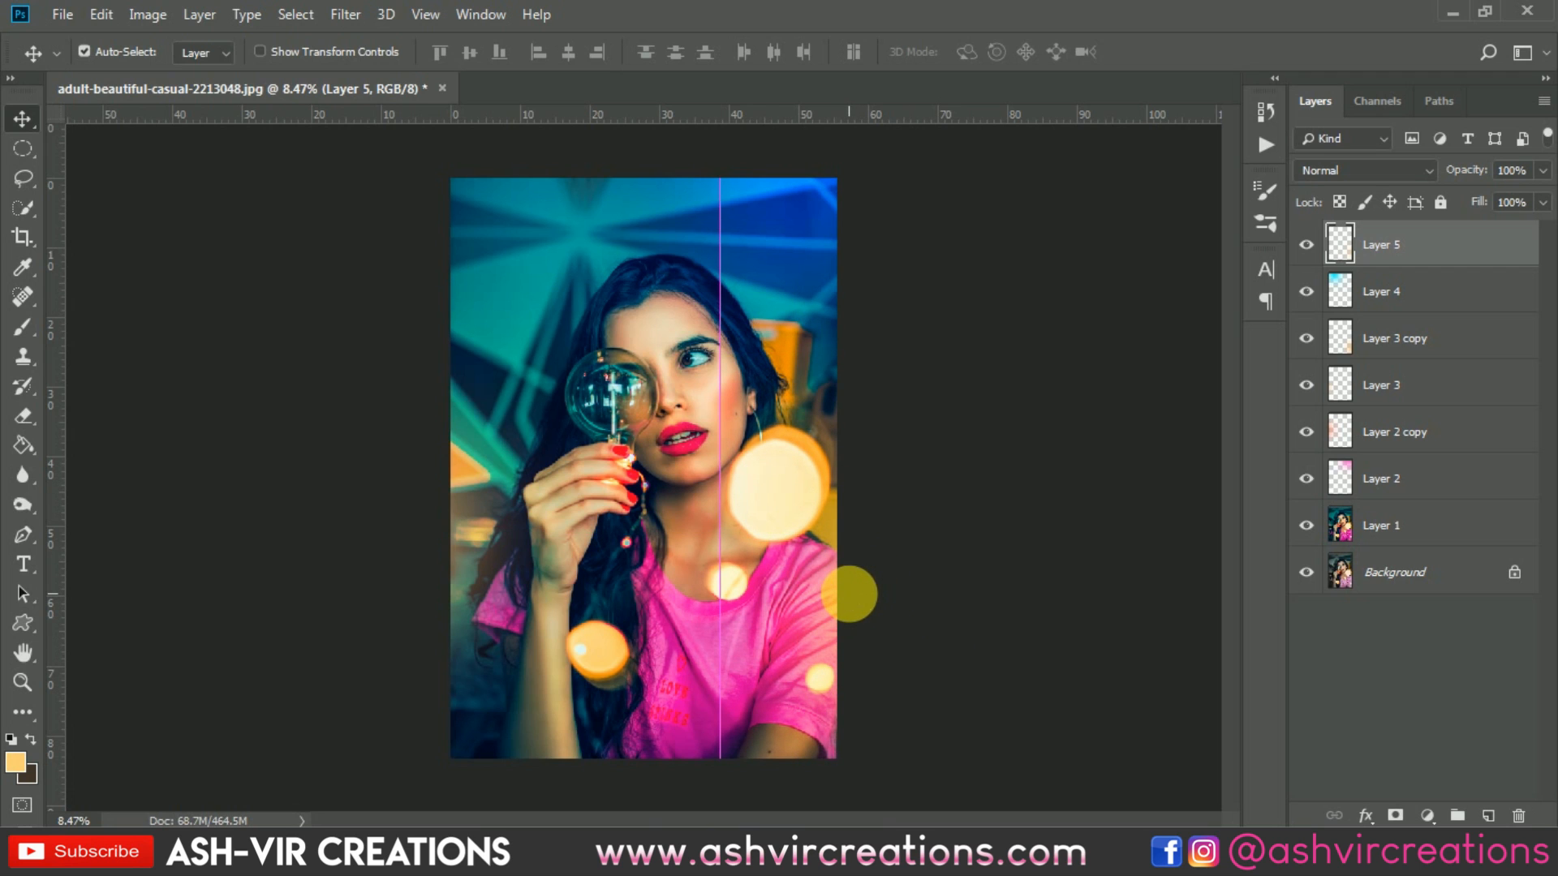
scroll(764, 493, down, 1)
scroll(764, 494, up, 1)
Step: Merge all layers from Layer 1 through Layer 5 into one layer, leaving the Background separate
click(1393, 540)
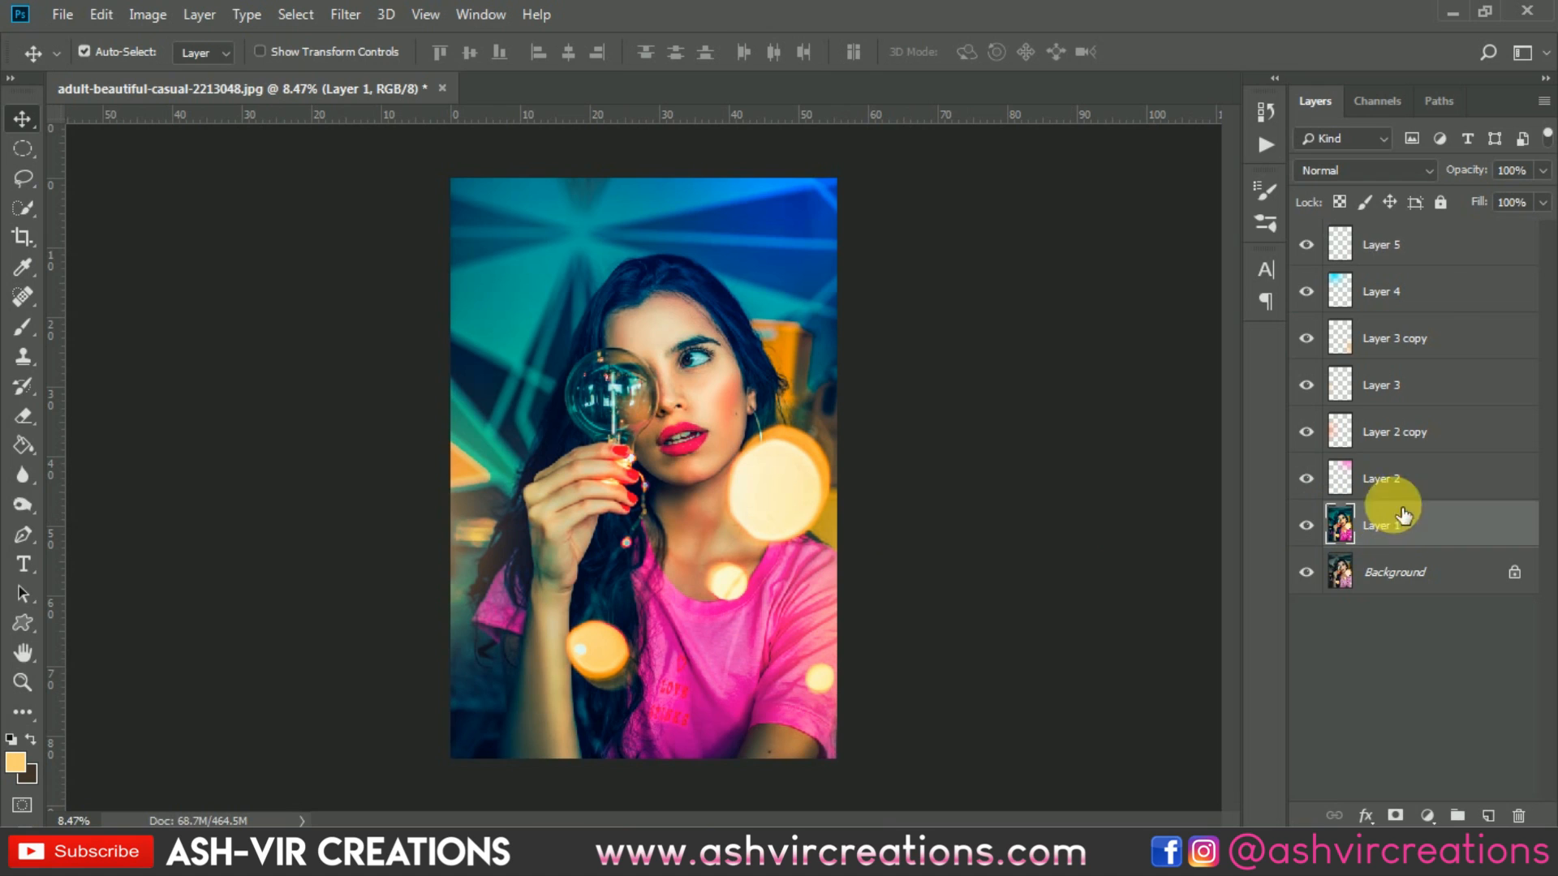
shift+click(1444, 239)
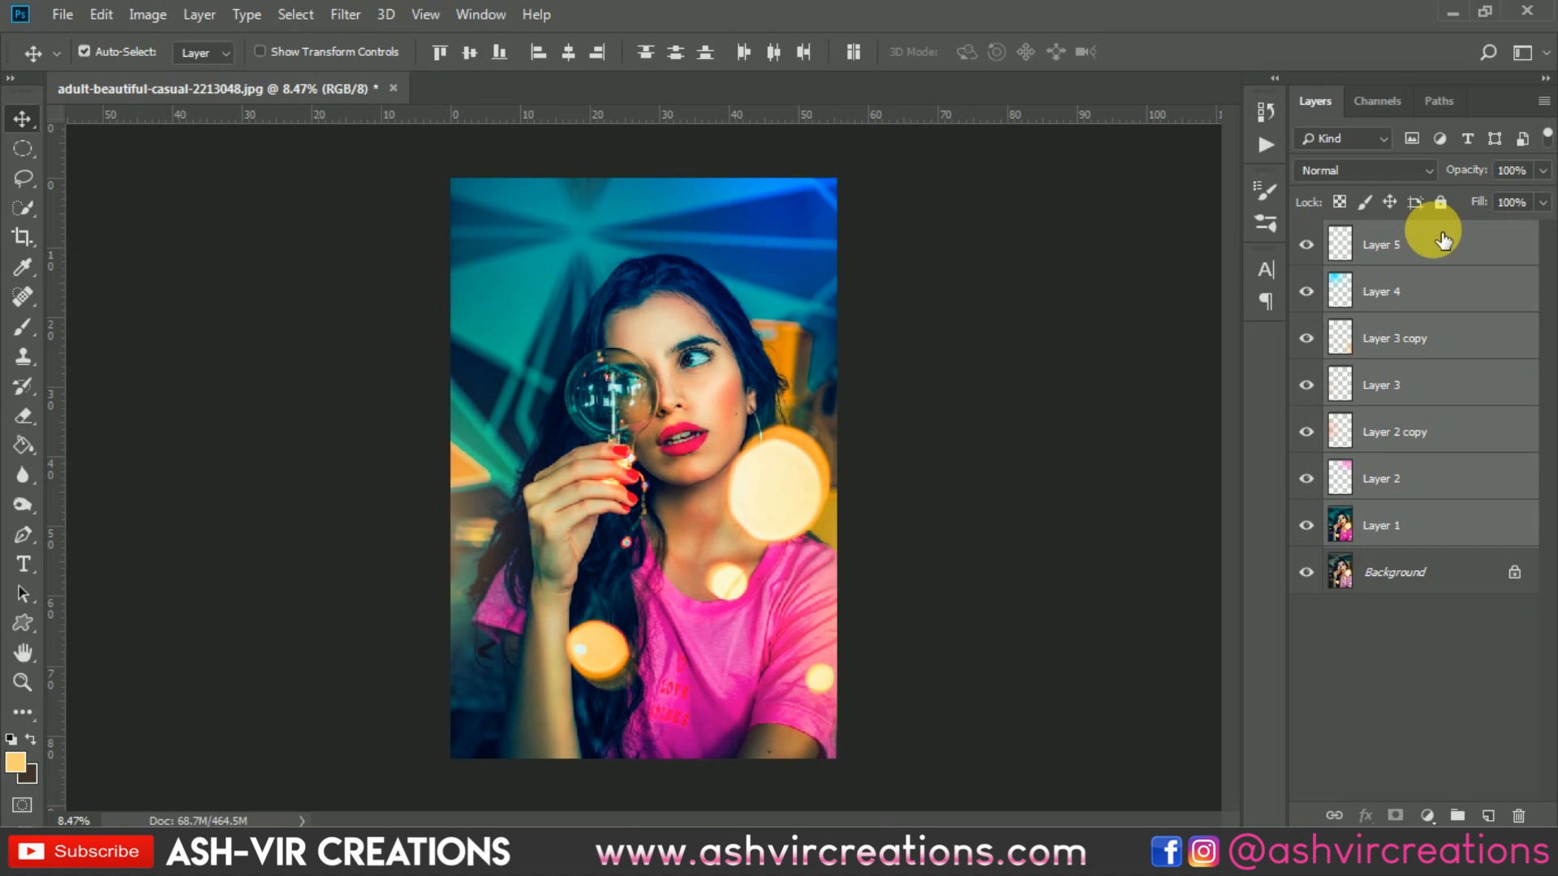
right_click(1443, 239)
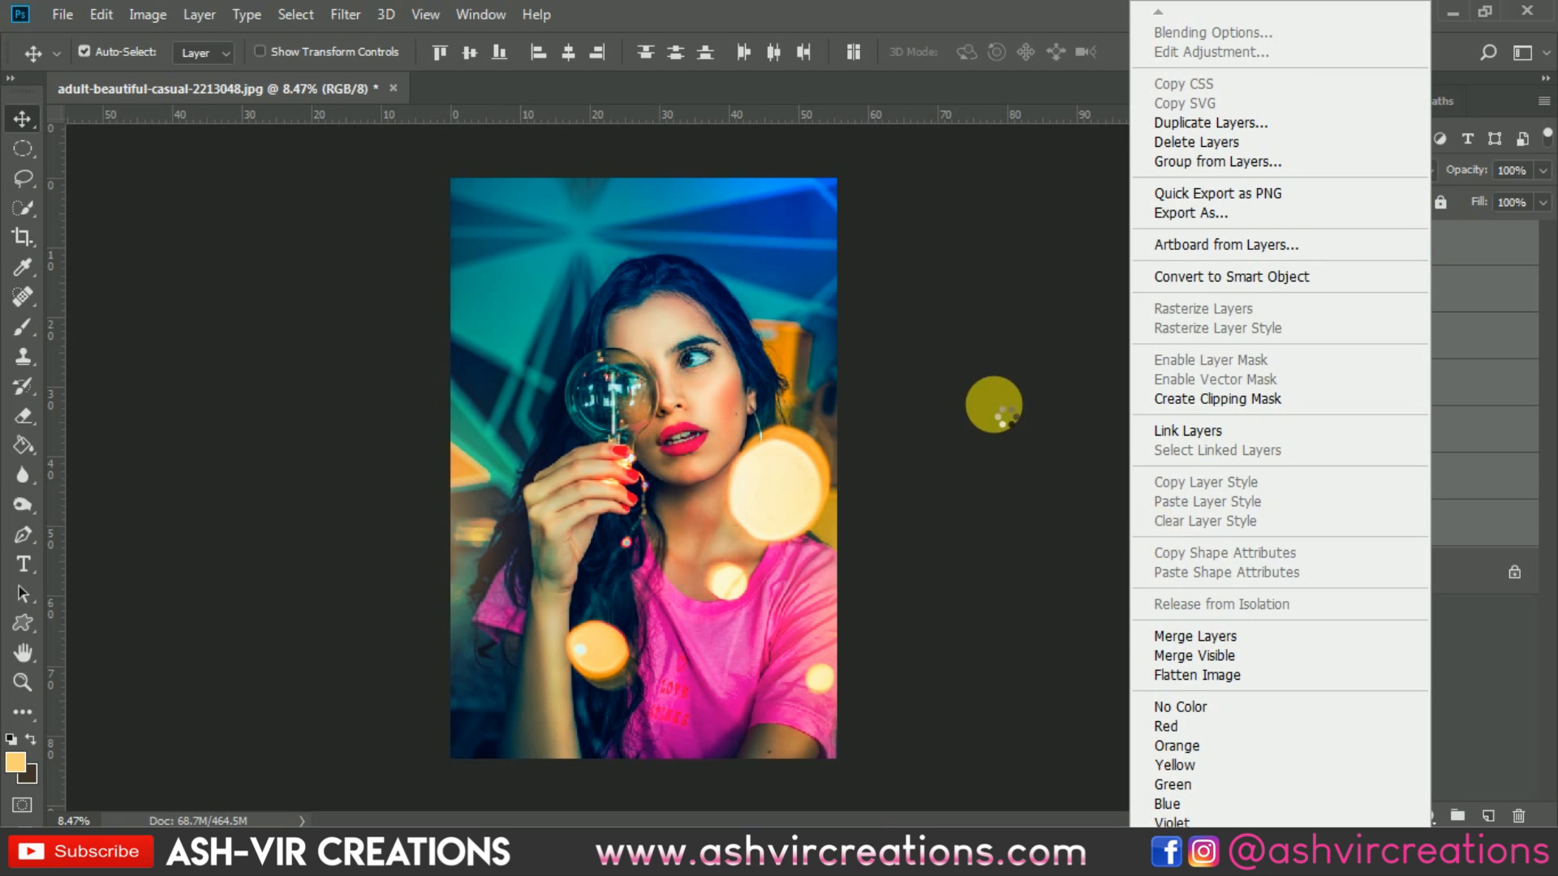
Step: Crop the image to its existing canvas bounds with Delete Cropped Pixels on, and return to the Move tool
click(27, 247)
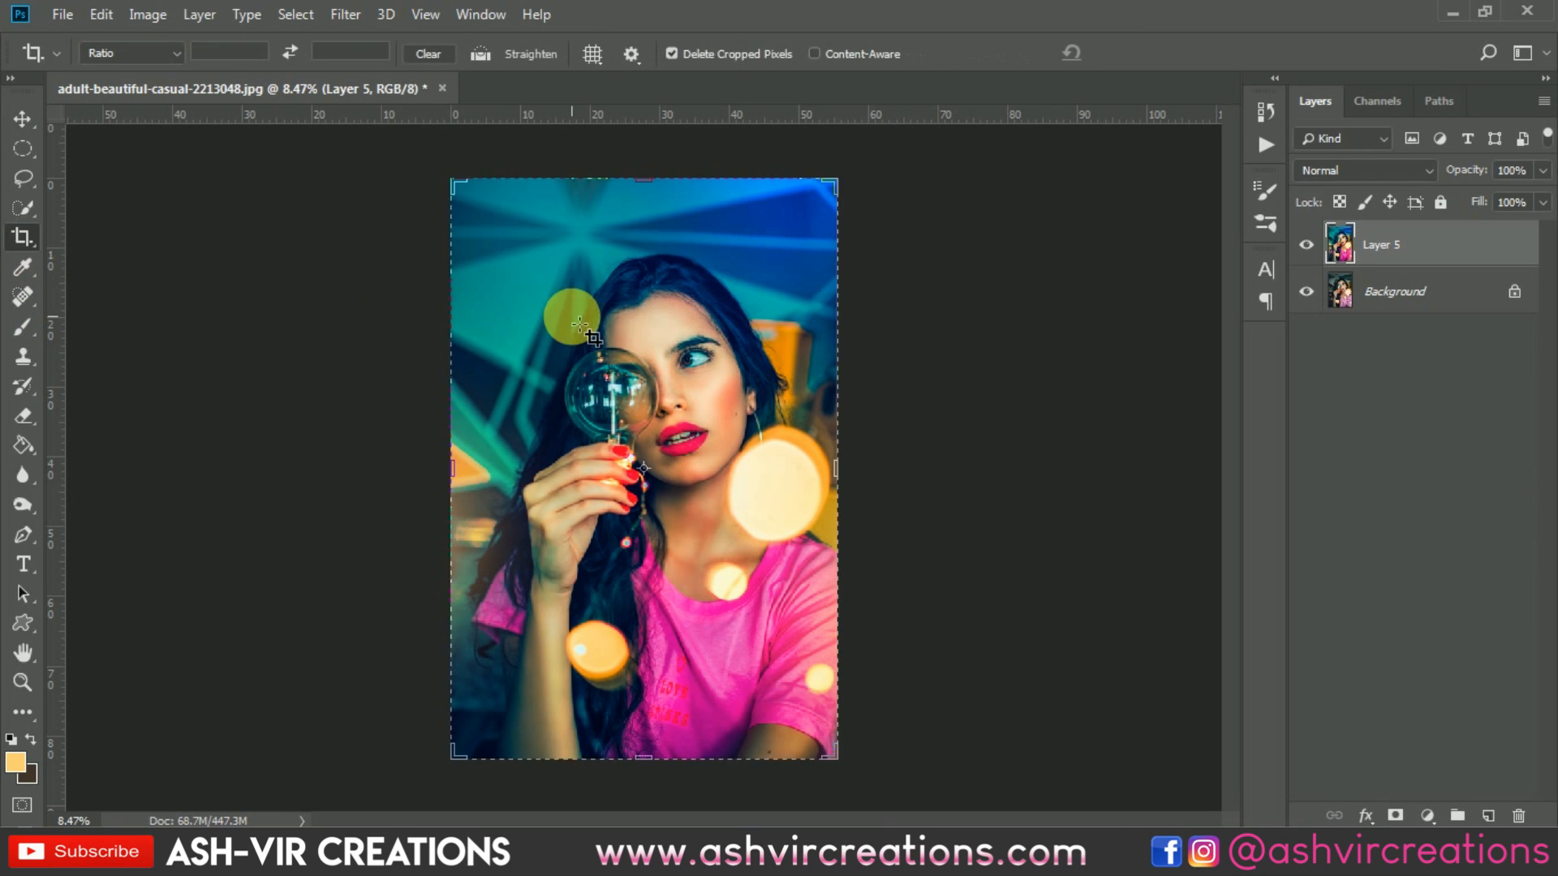
key(Return)
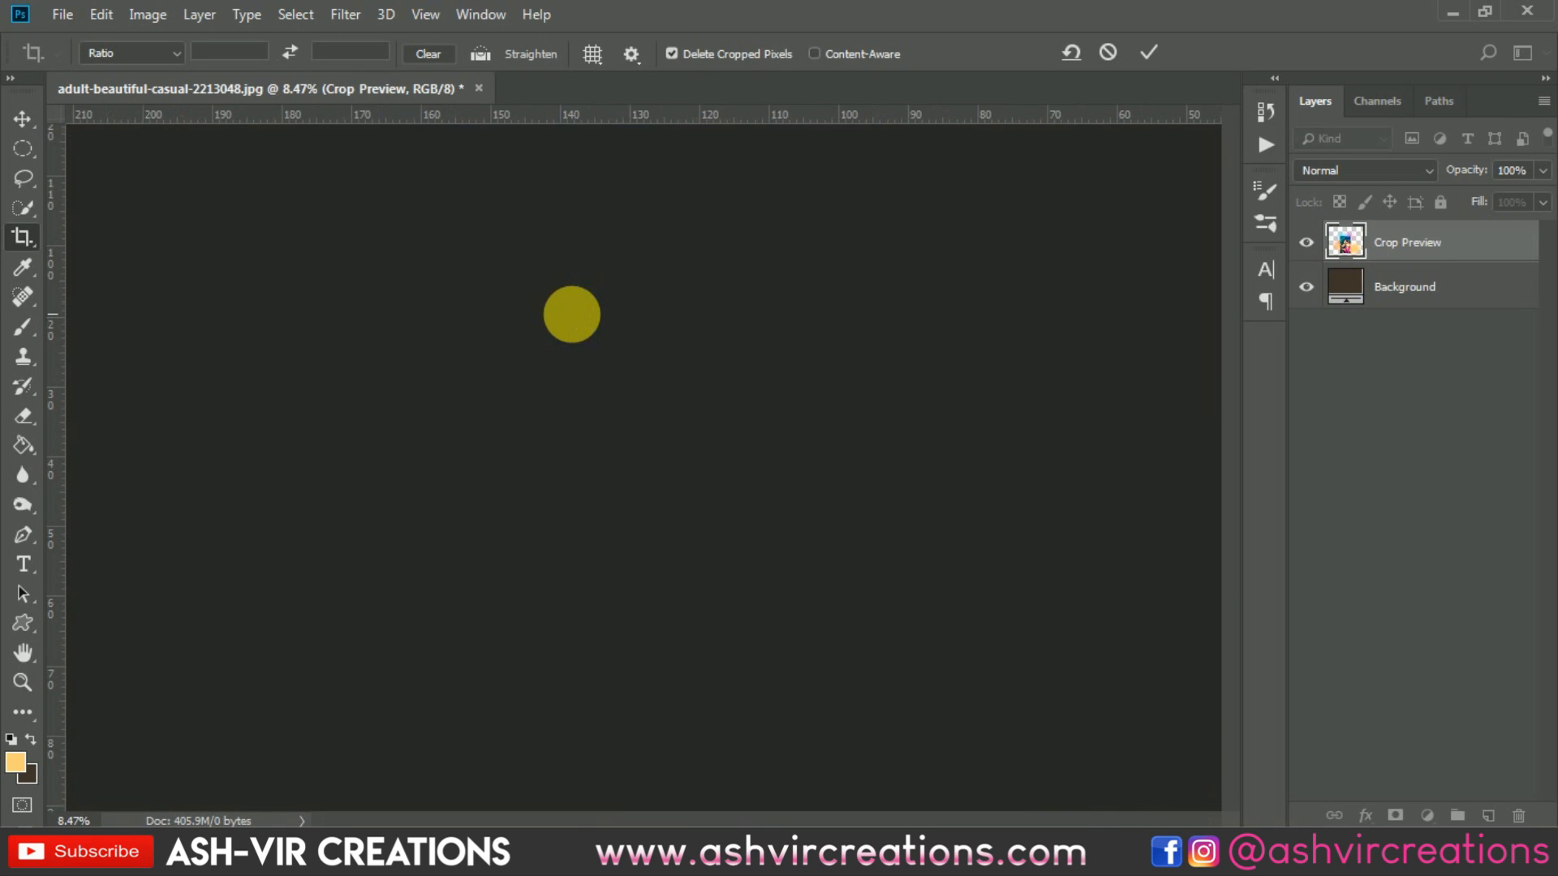
key(v)
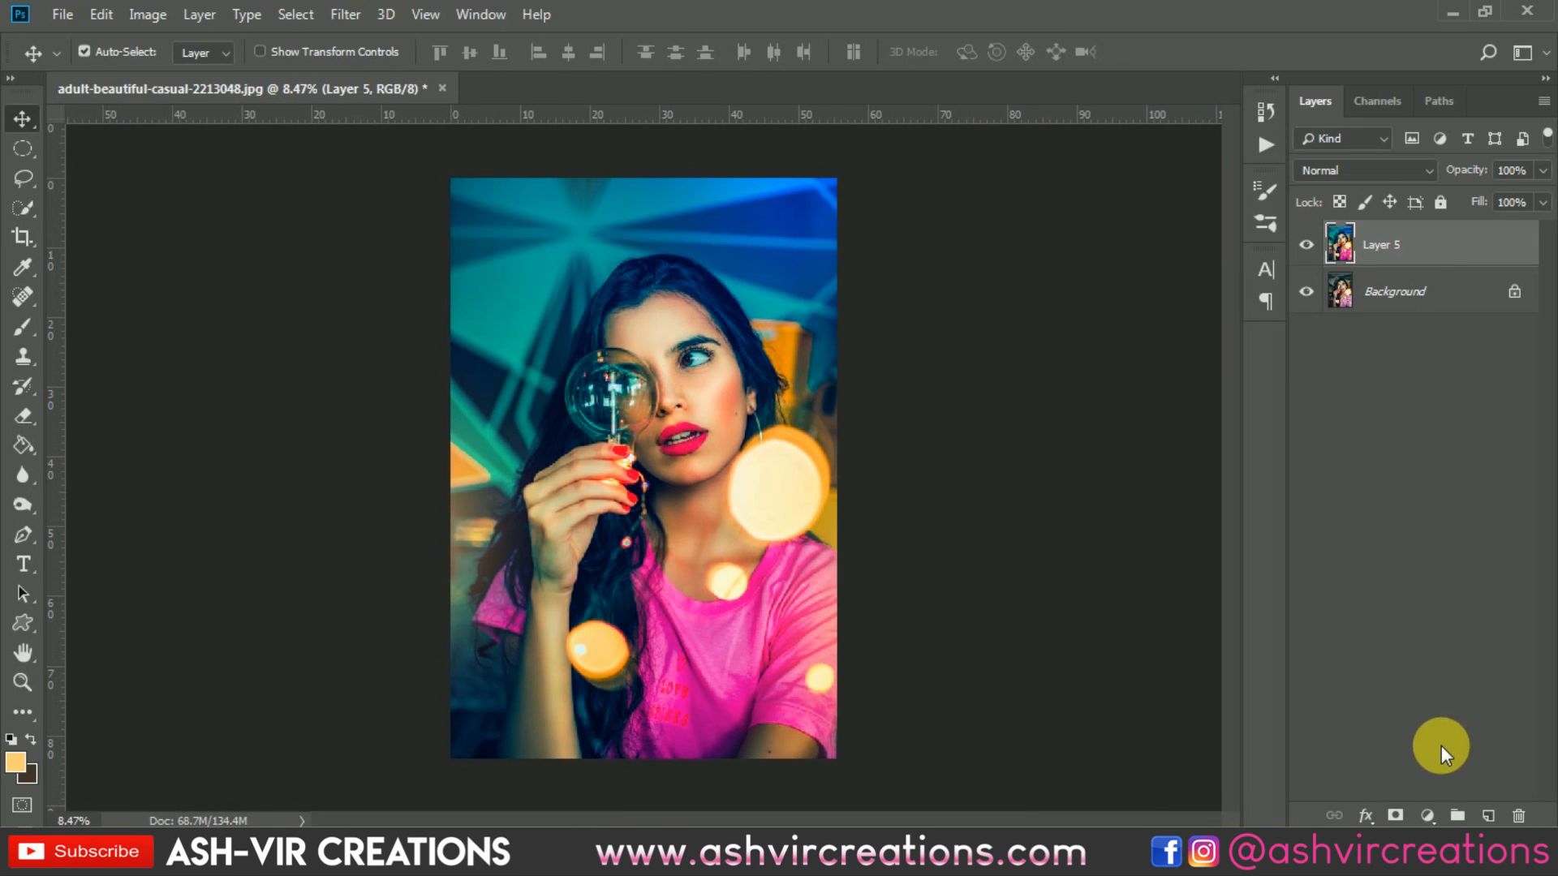
Step: Add a Vibrance adjustment with Vibrance +28 and Saturation +3, and compare the image with it hidden
click(1441, 815)
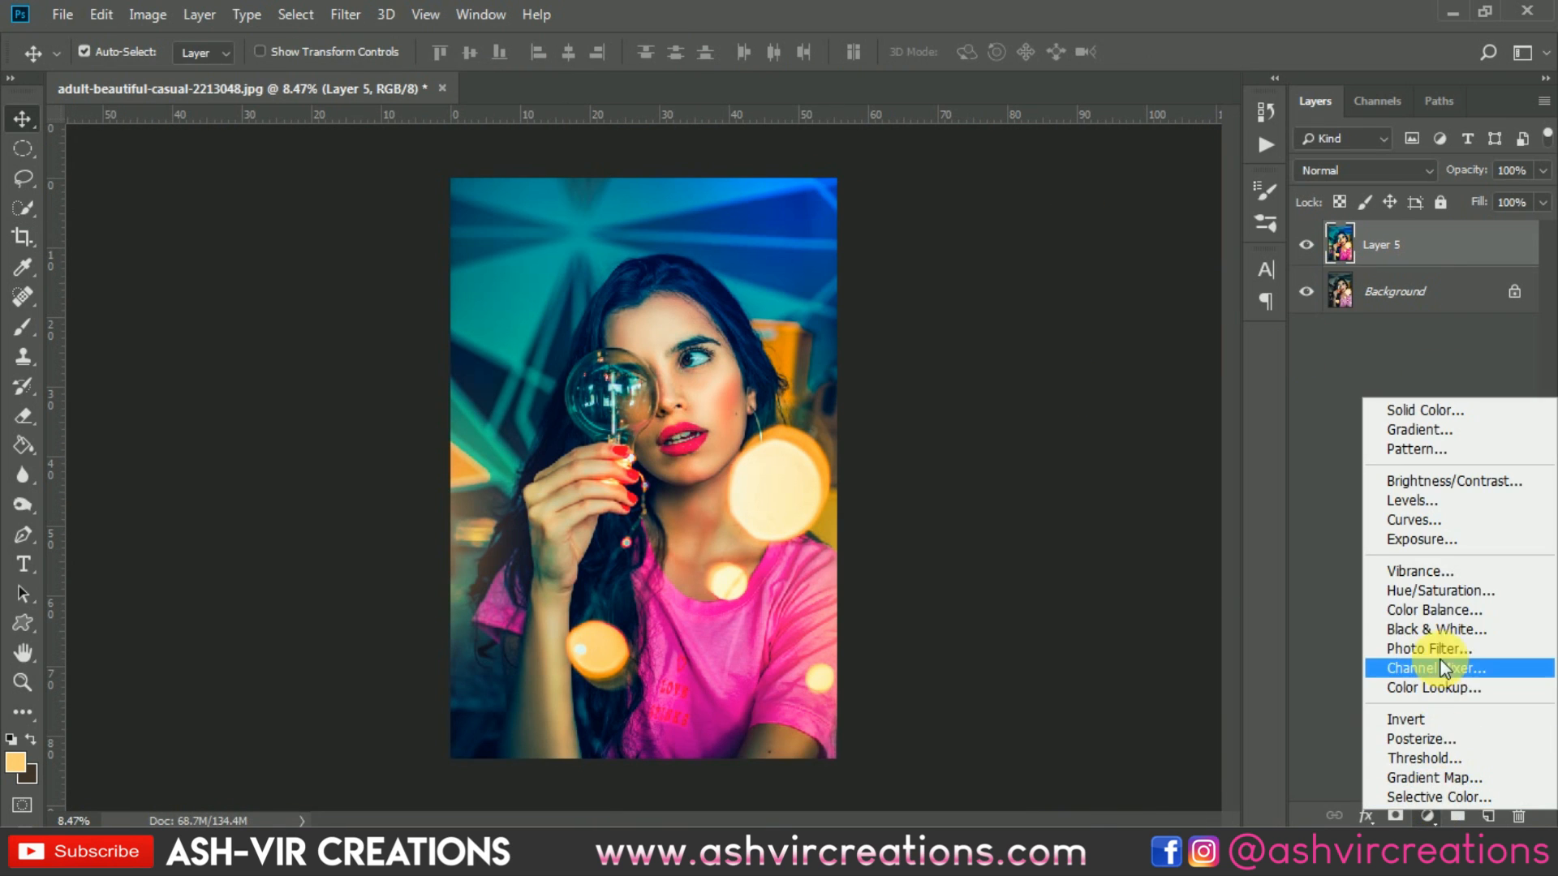
click(1419, 571)
mouse_move(1049, 376)
mouse_down()
mouse_move(1054, 363)
mouse_move(1214, 365)
mouse_move(1036, 362)
mouse_move(1075, 359)
mouse_up()
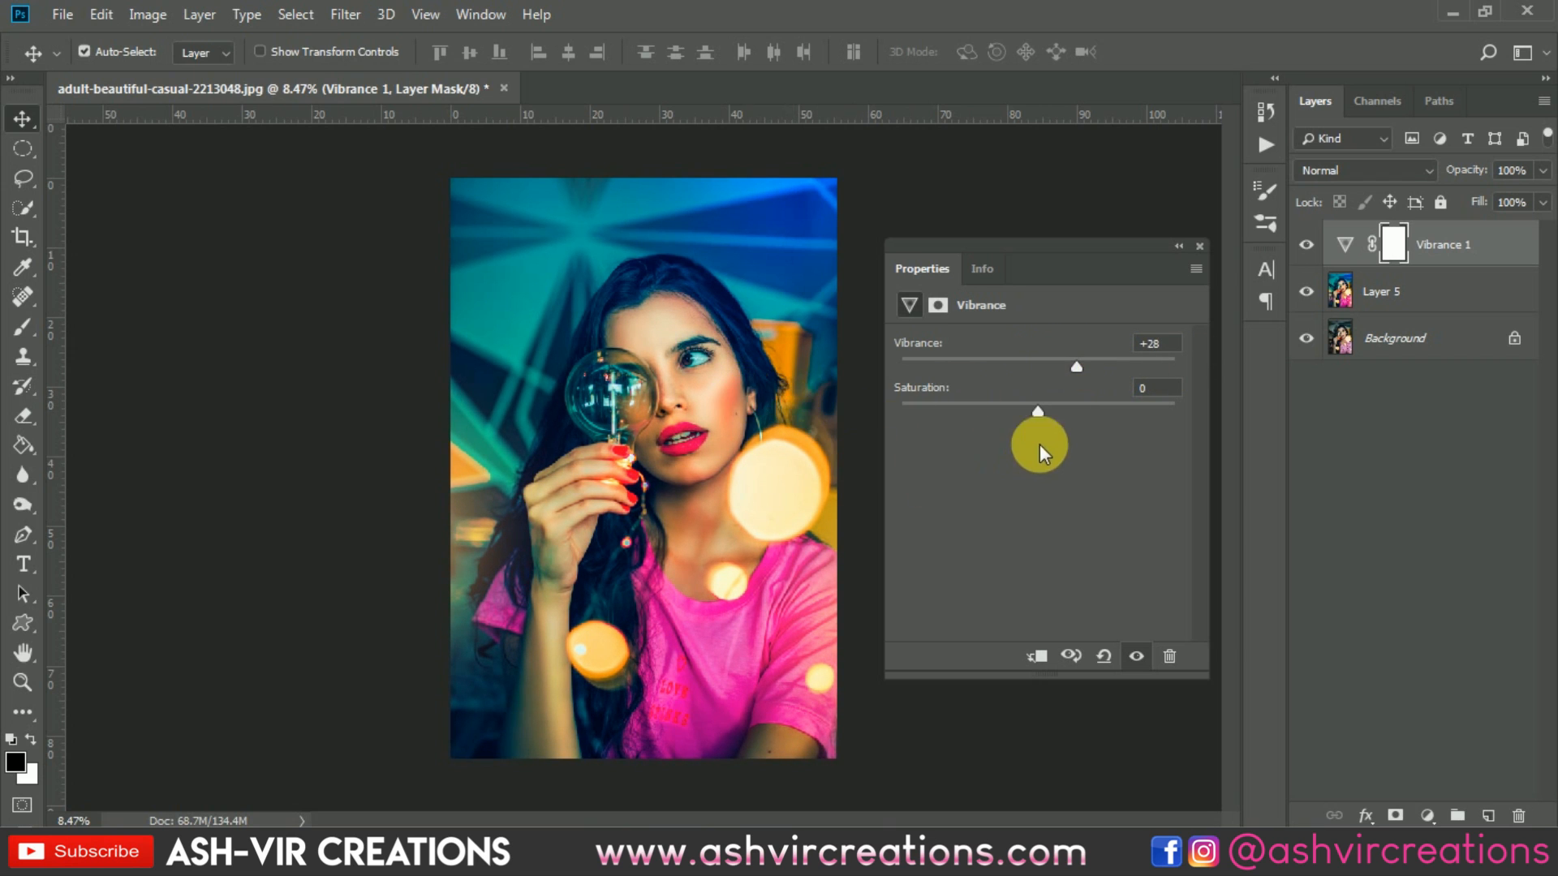
mouse_move(1042, 409)
mouse_down()
mouse_move(1091, 410)
mouse_move(1042, 406)
mouse_up()
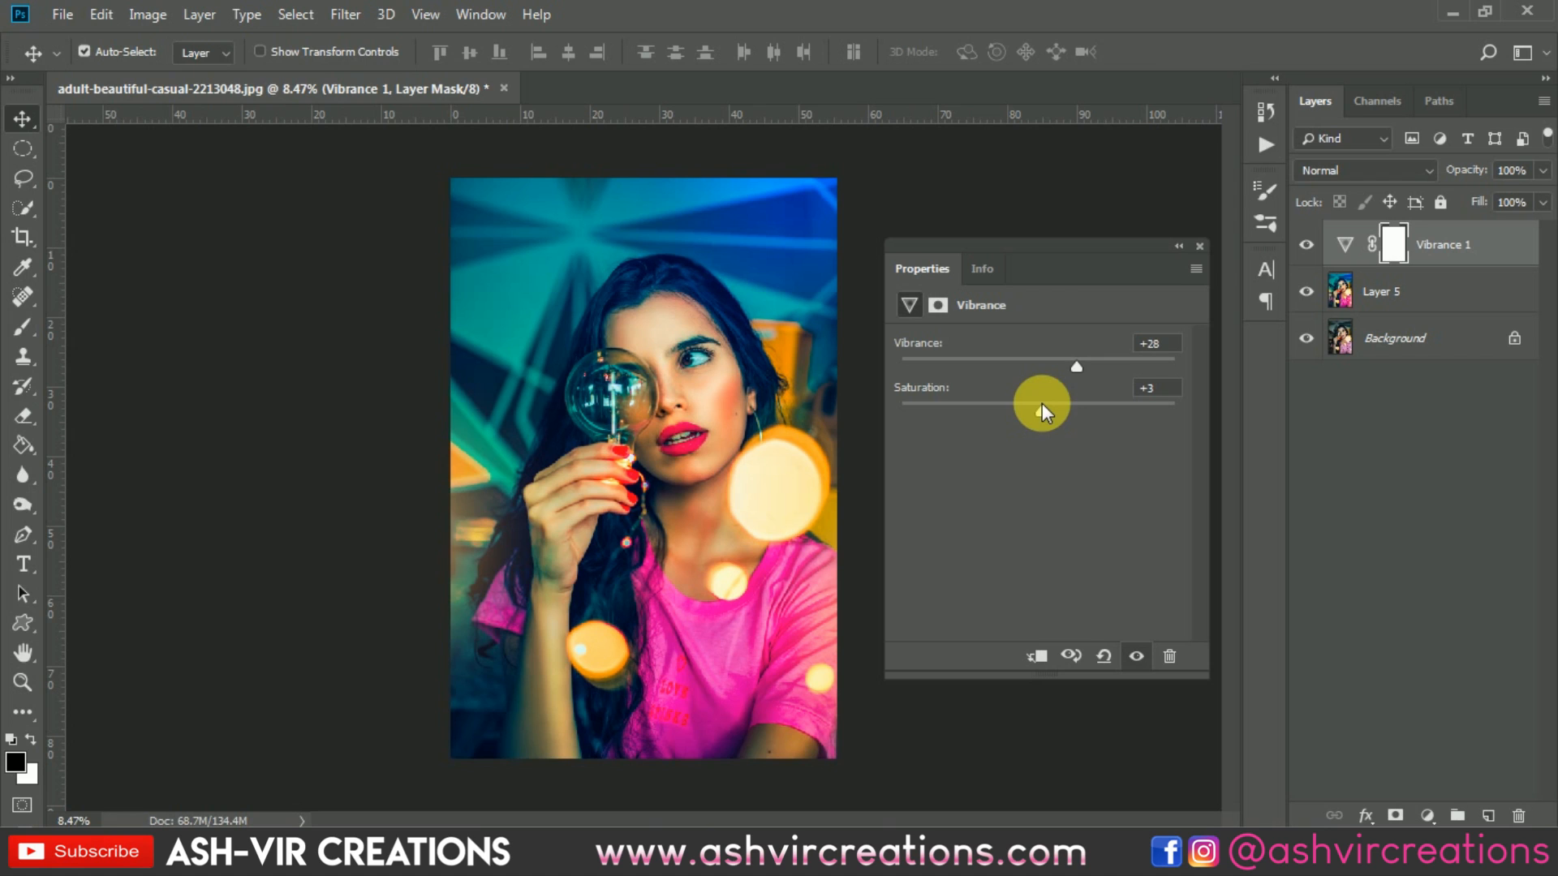
click(1199, 245)
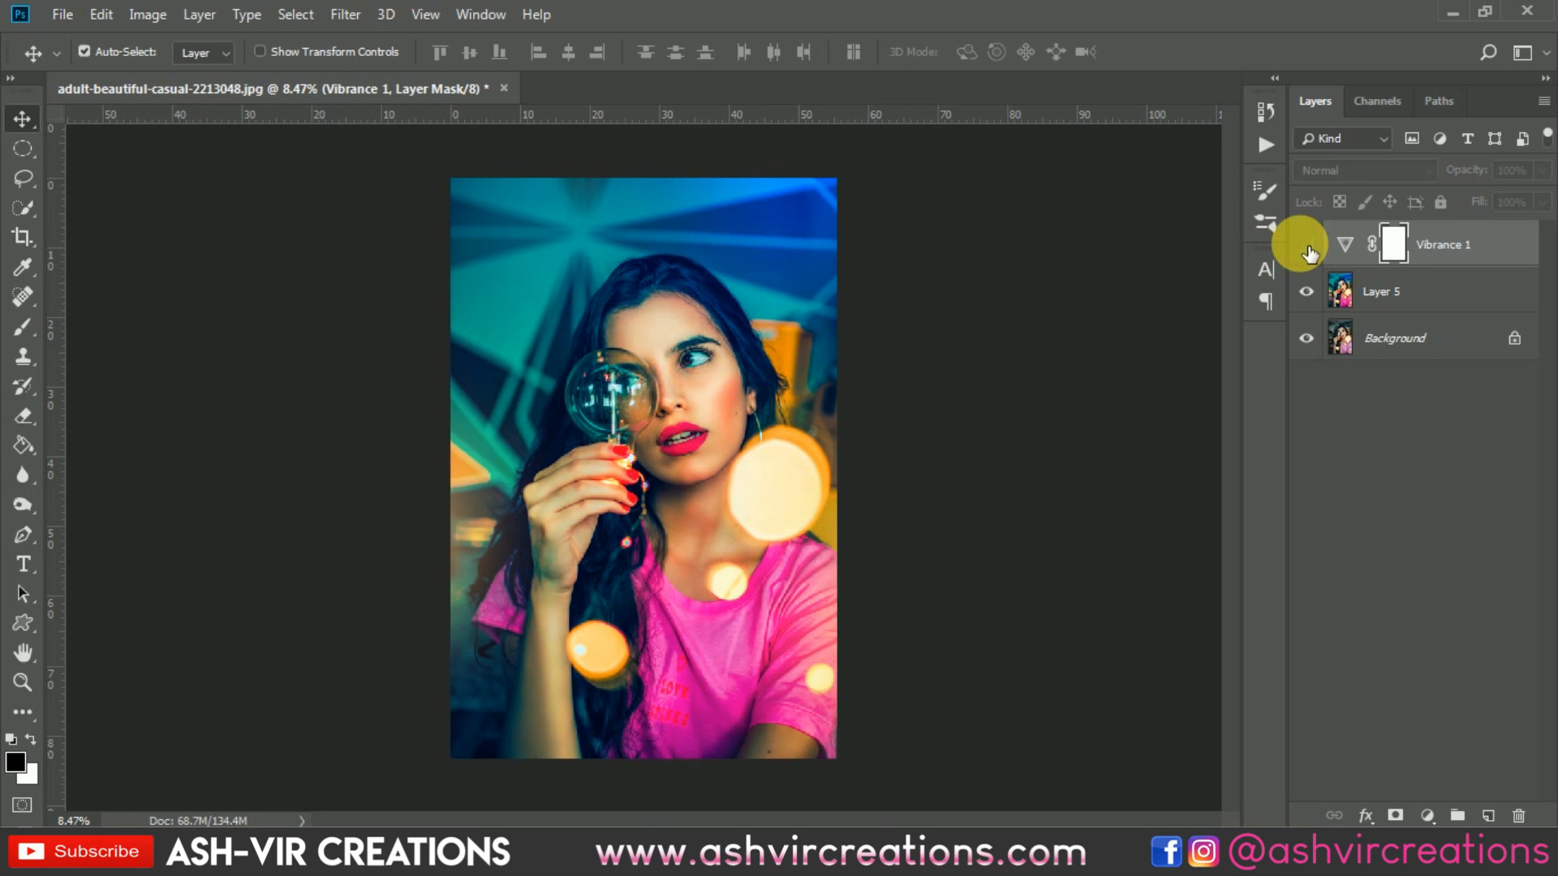
click(1306, 246)
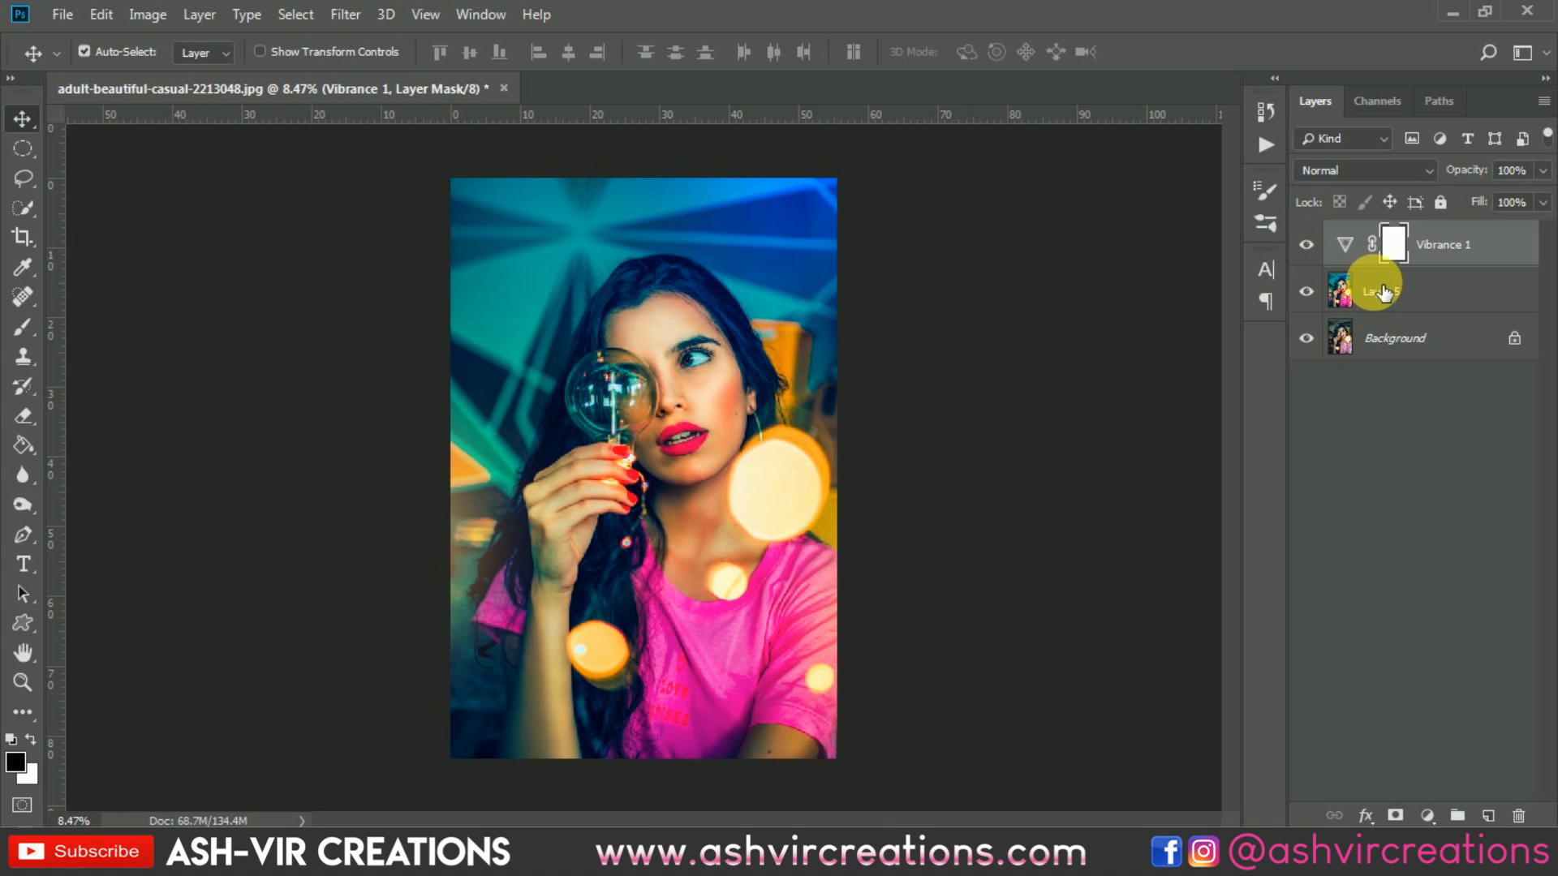
Step: Try a Saturation of +93 on the Vibrance adjustment, and undo that change
double_click(1339, 255)
drag(1042, 411, 1166, 398)
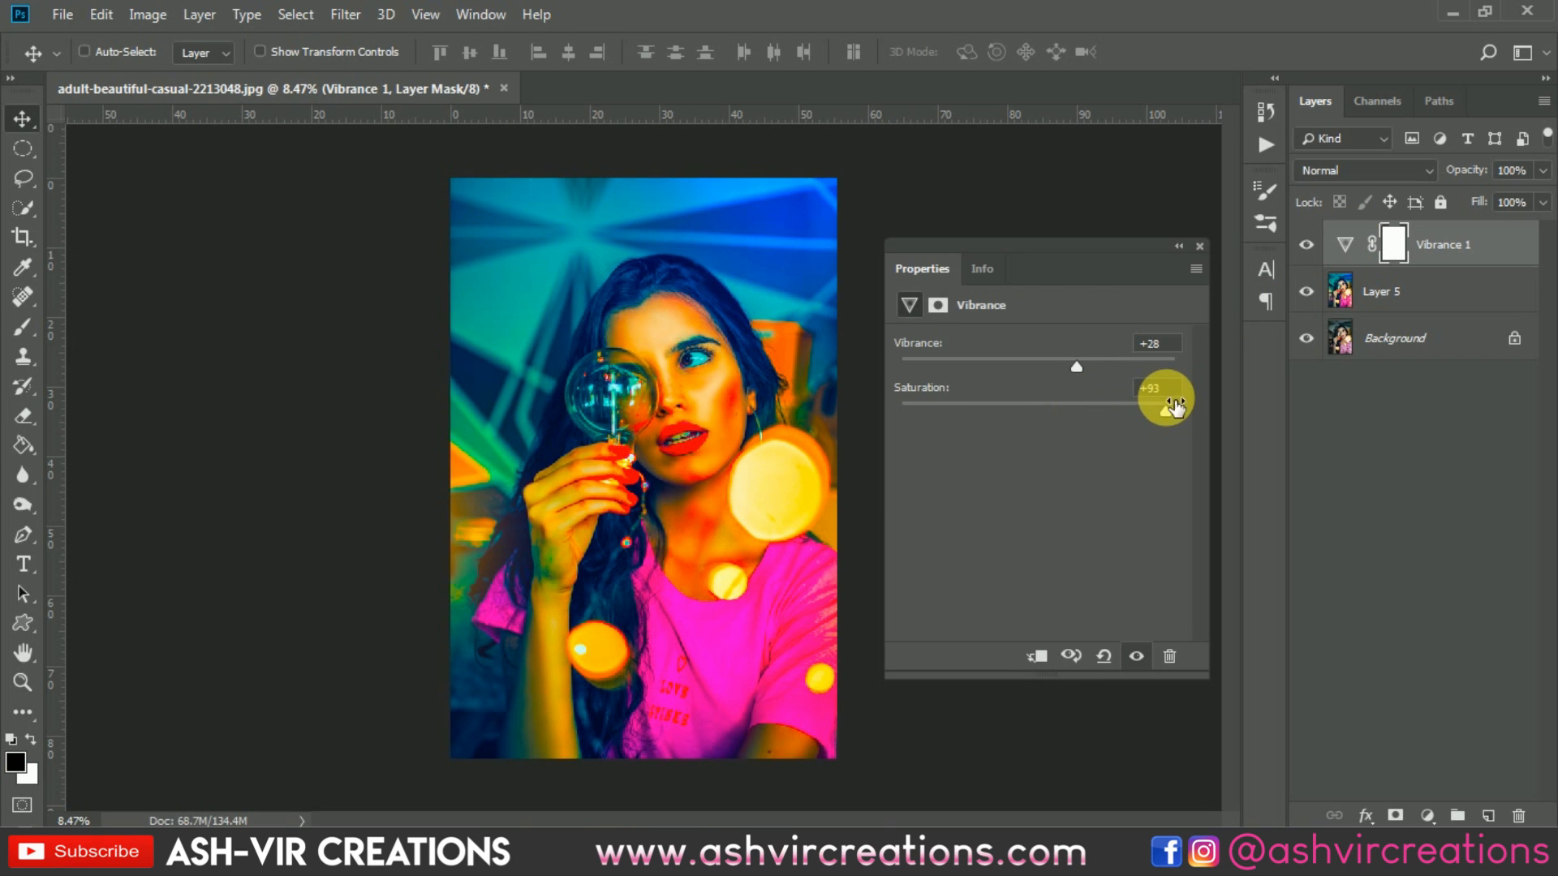
key(ctrl+z)
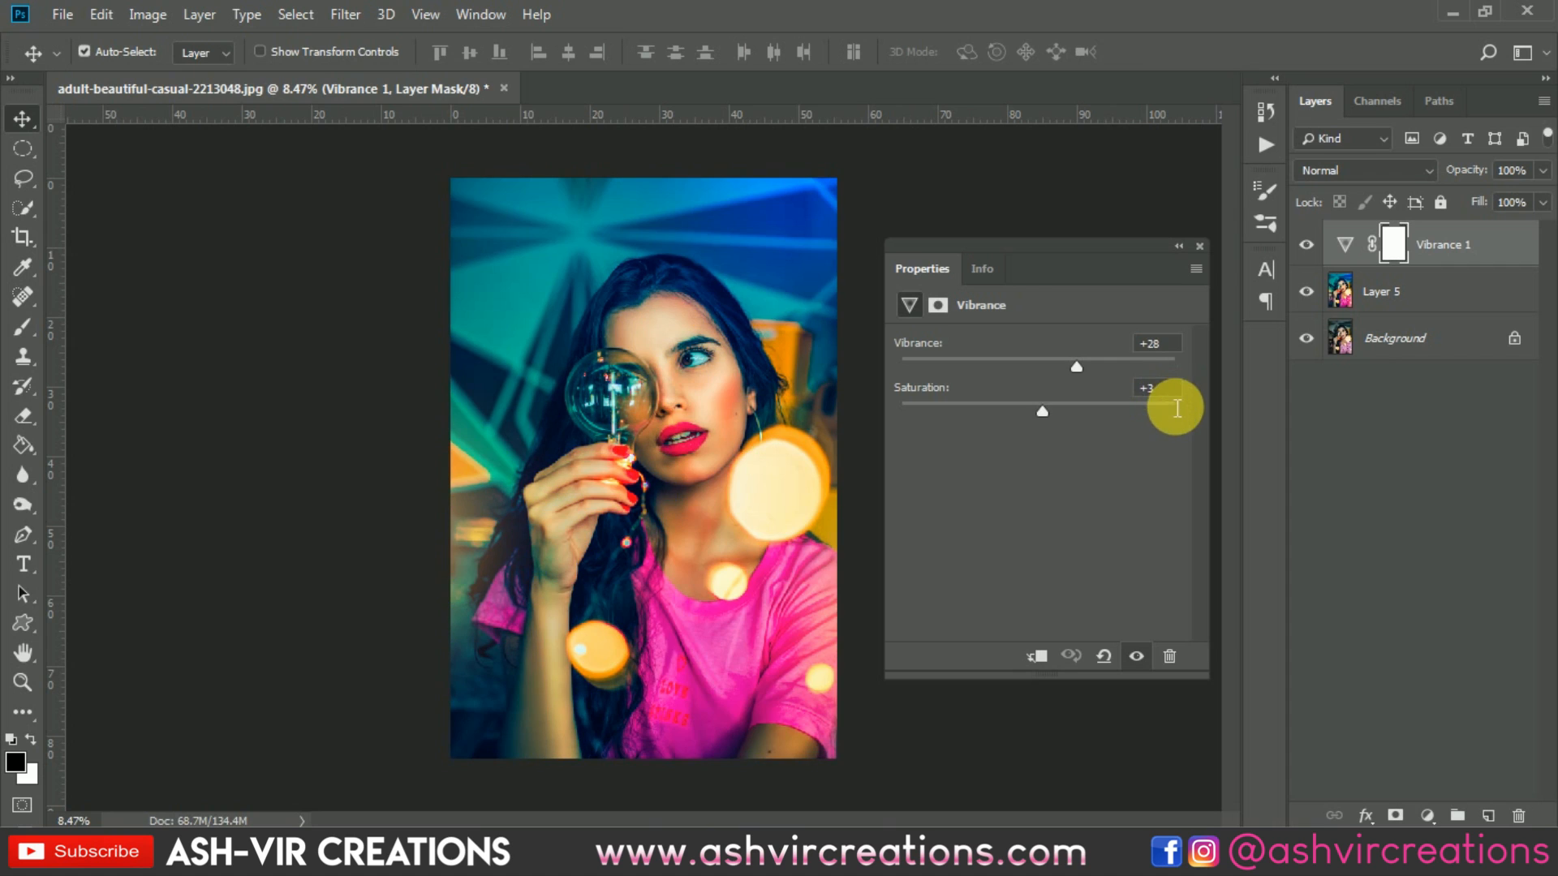
click(1198, 245)
Step: Merge the Vibrance adjustment with Layer 5 below it
click(1393, 300)
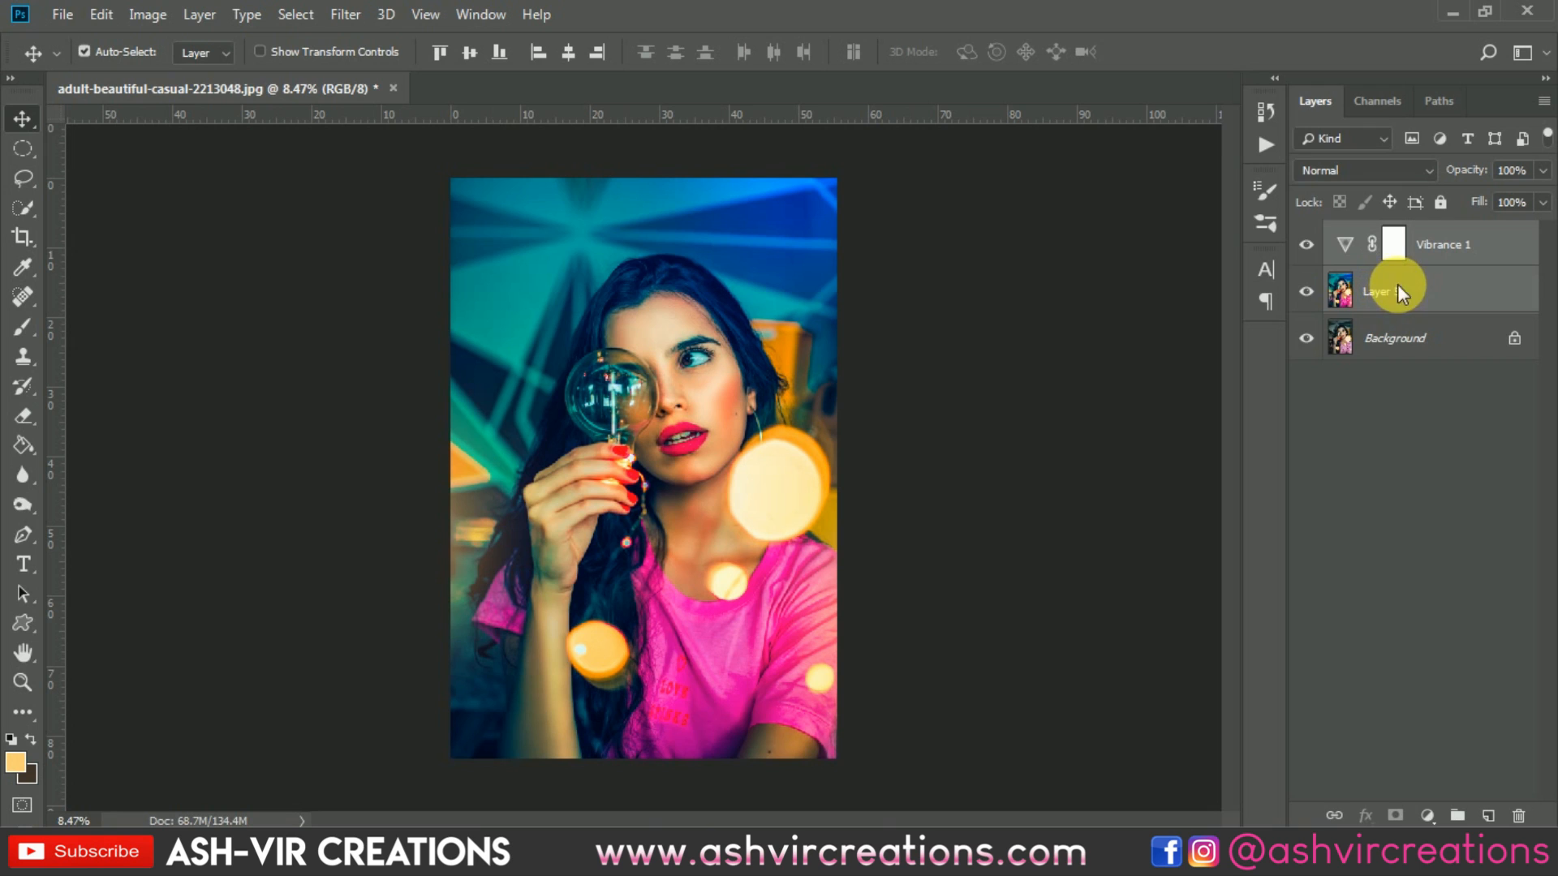
right_click(1397, 284)
click(1181, 634)
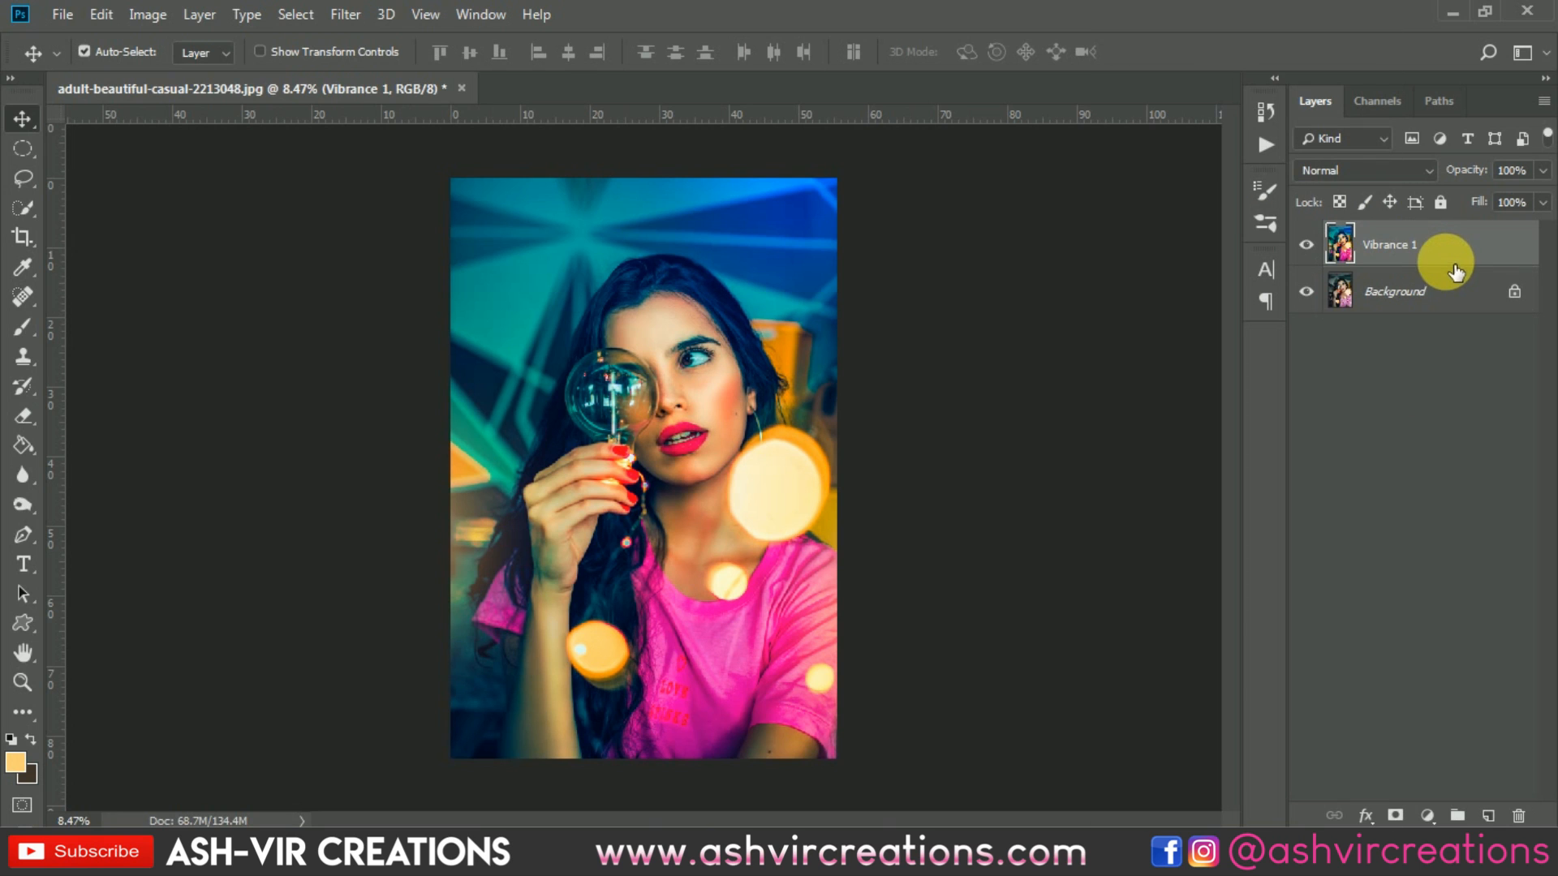
Step: Add a Selective Color adjustment with Neutrals set to Cyan -27, Magenta +13, Yellow -14 and Black +5
click(1428, 814)
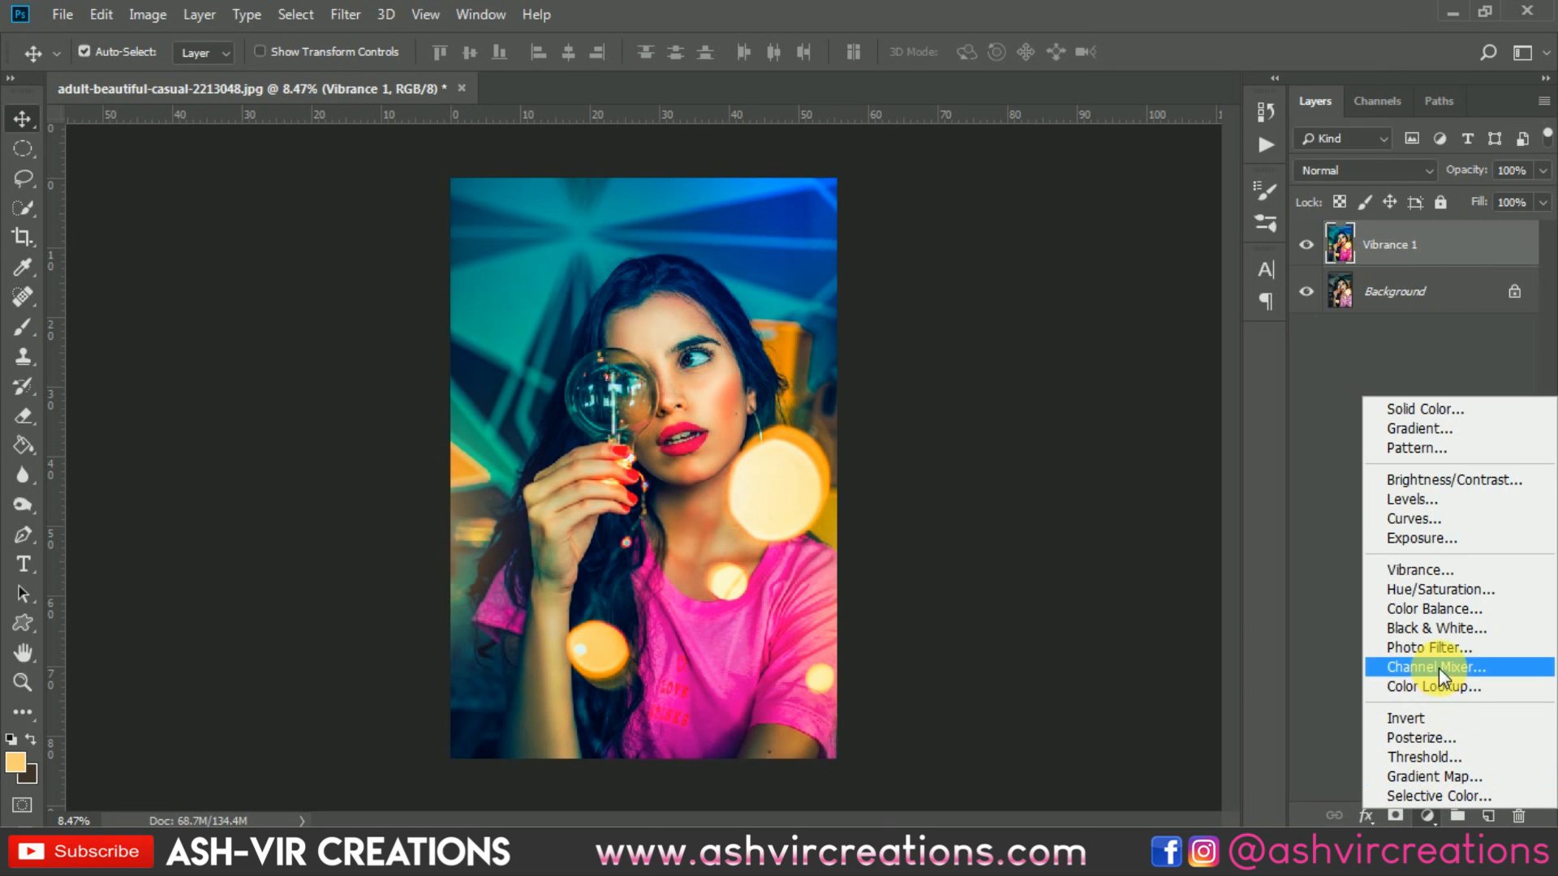
click(1439, 793)
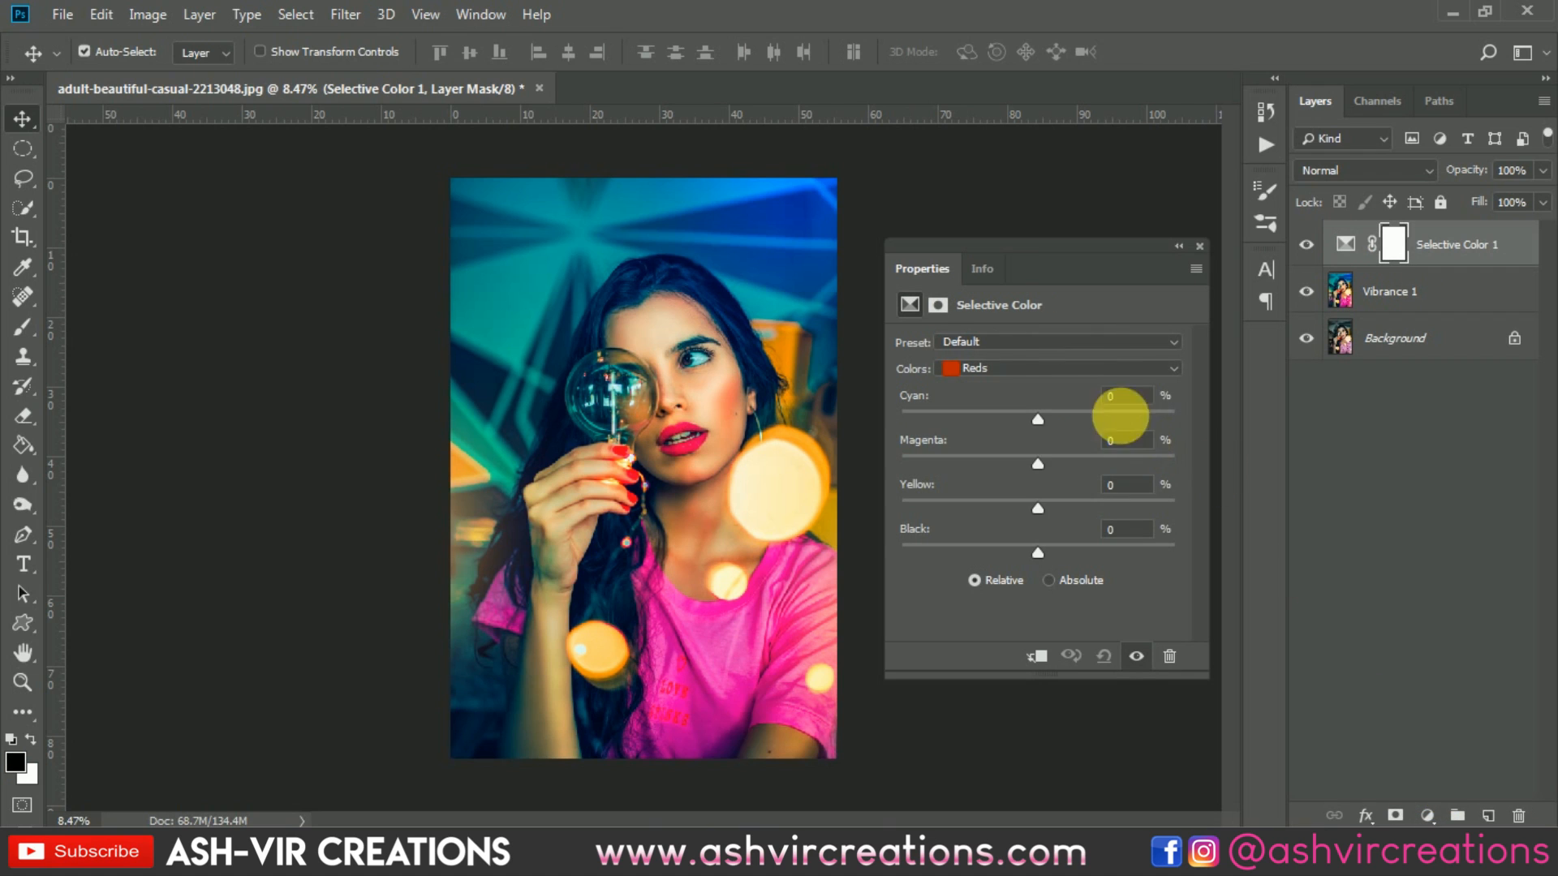
click(1055, 365)
click(998, 513)
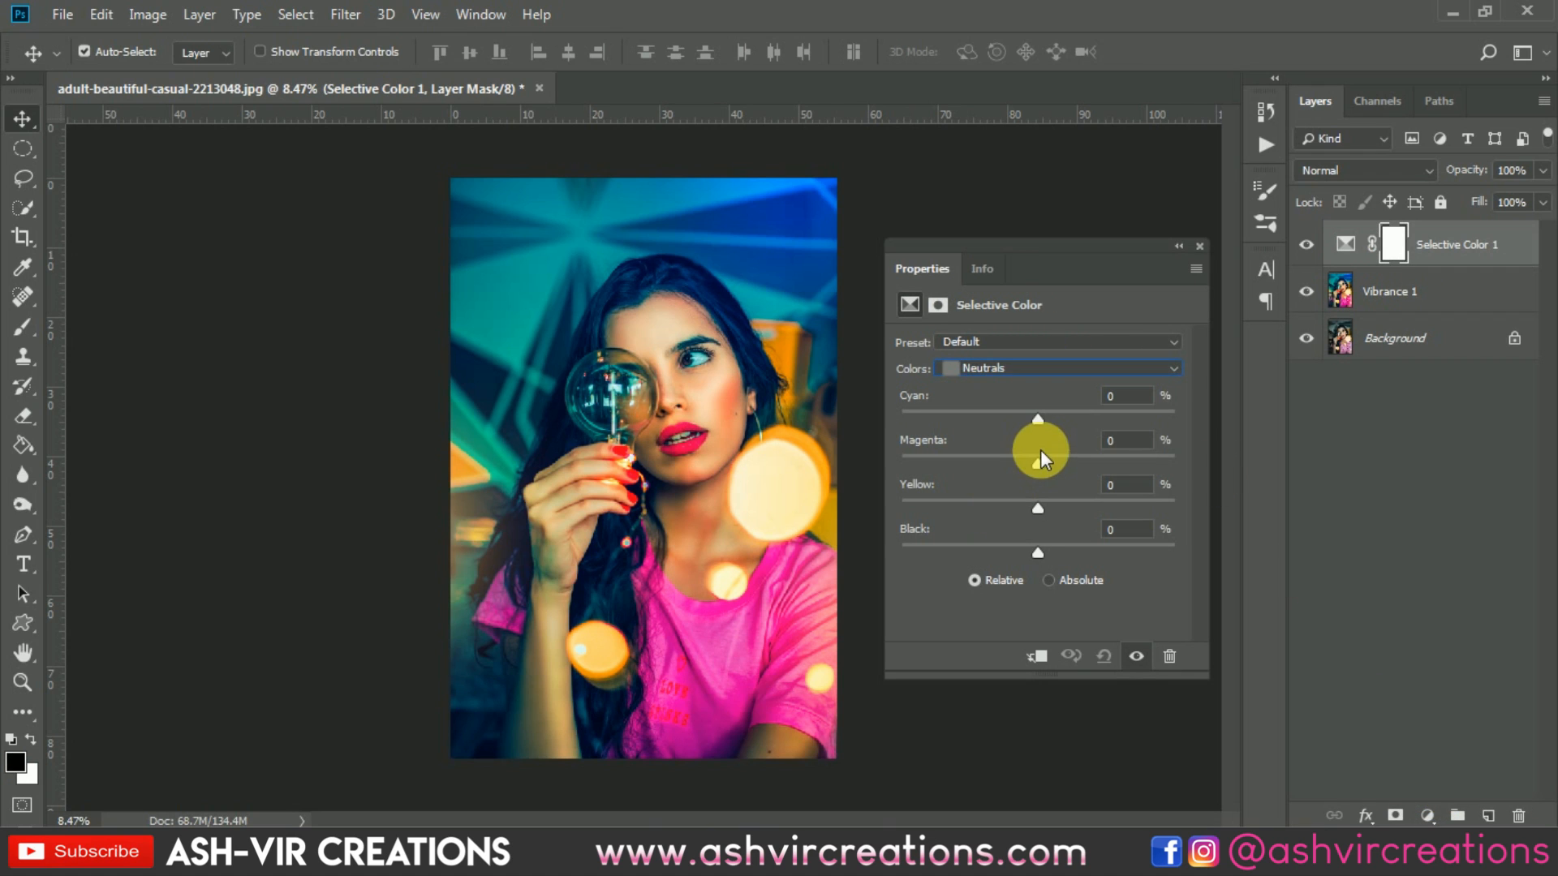
drag(1048, 457, 1006, 411)
click(1037, 511)
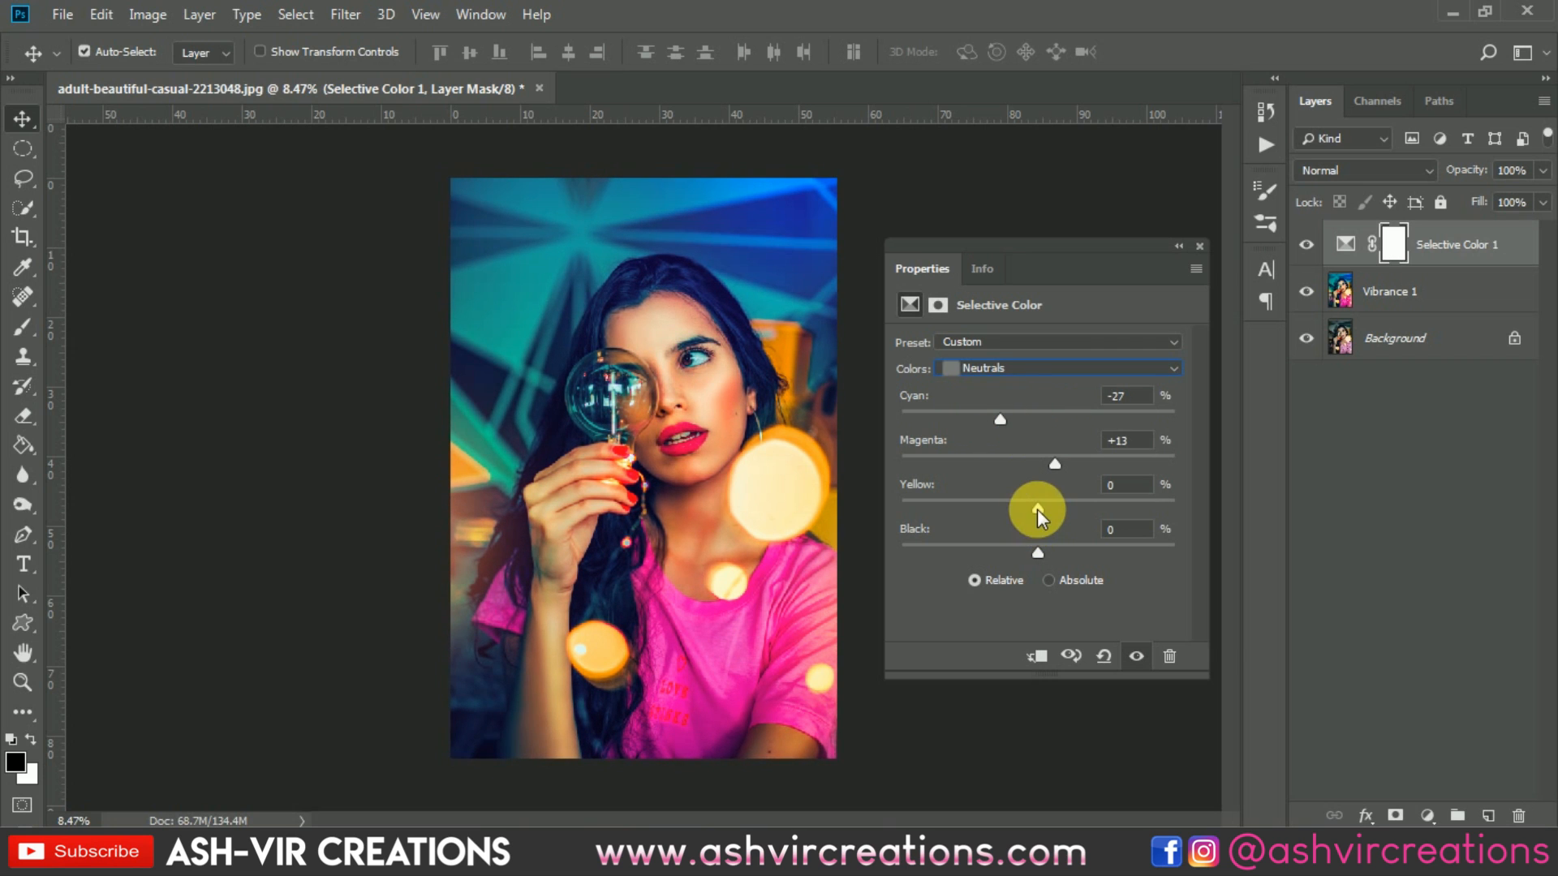
drag(1037, 504, 1042, 550)
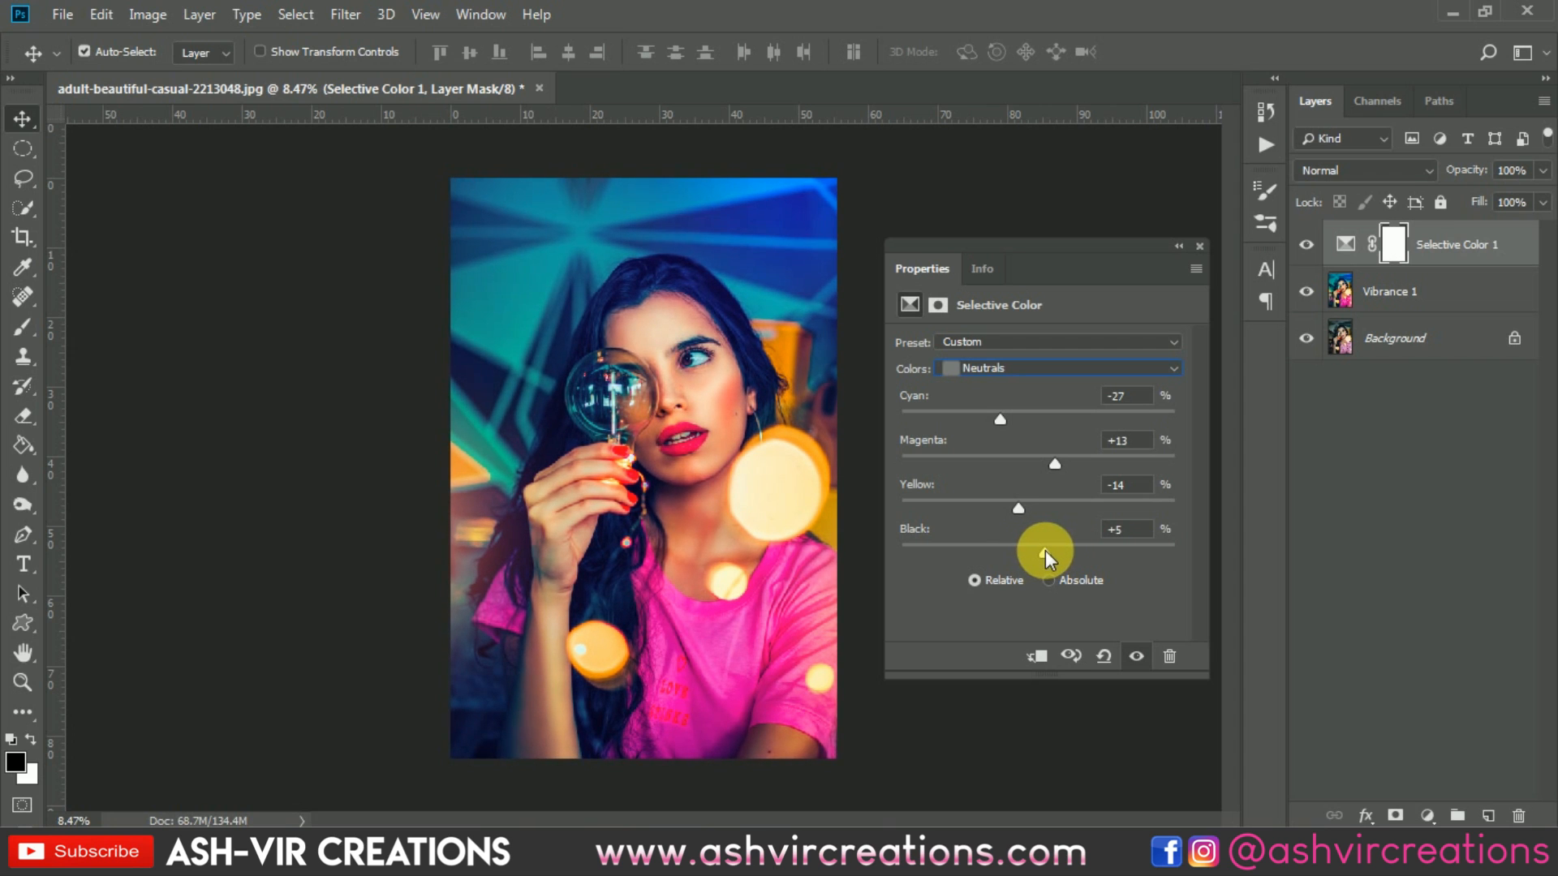
click(1200, 246)
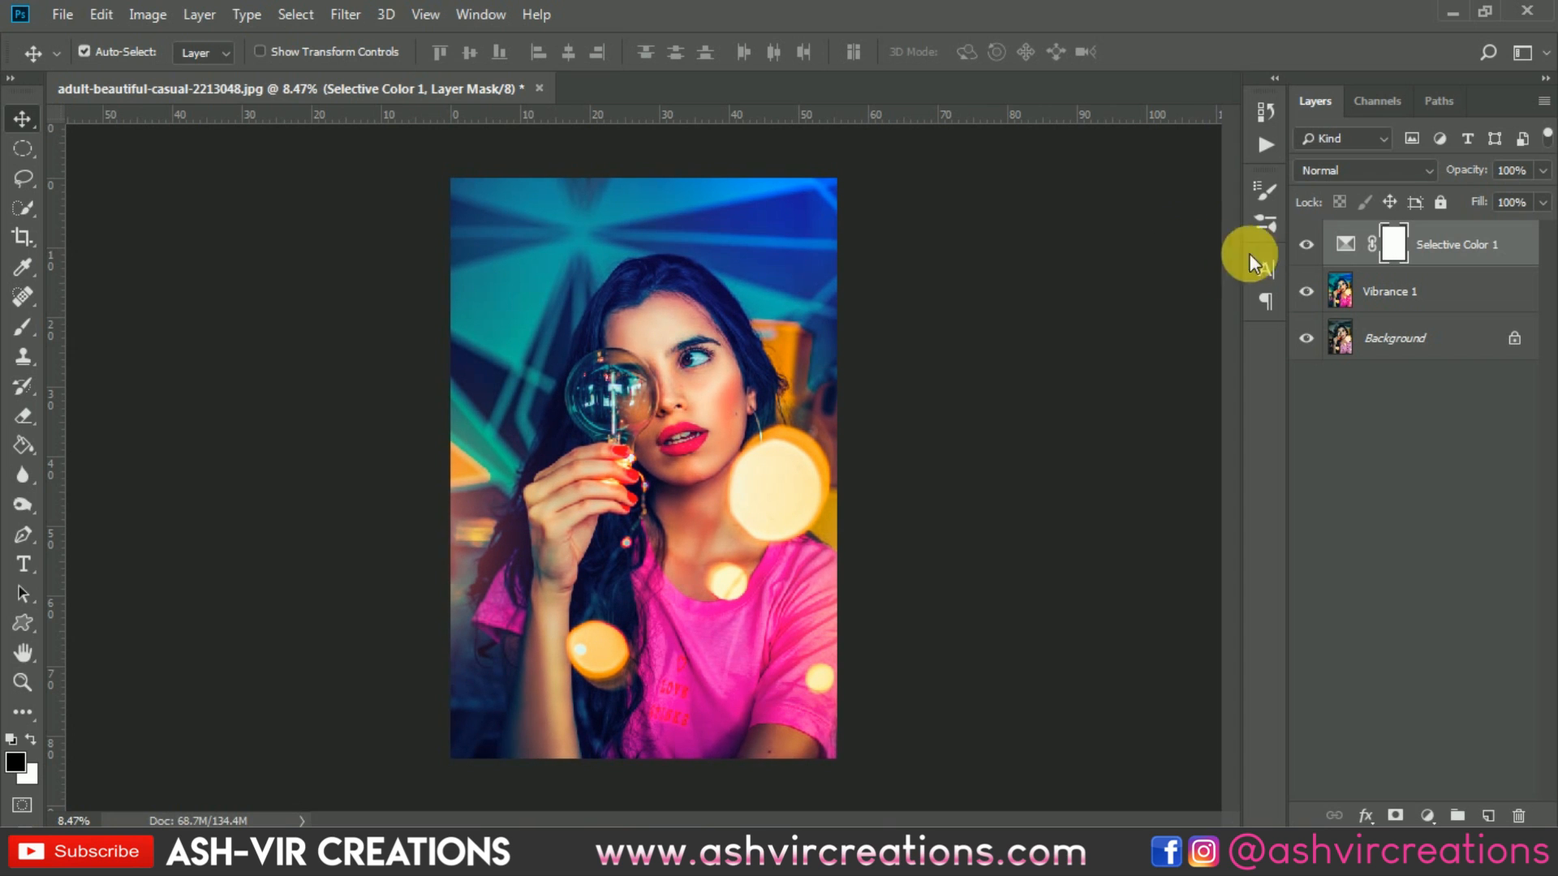
Step: Compare the image repeatedly with the Neutrals Selective Color adjustment hidden and shown
click(1307, 246)
click(1308, 247)
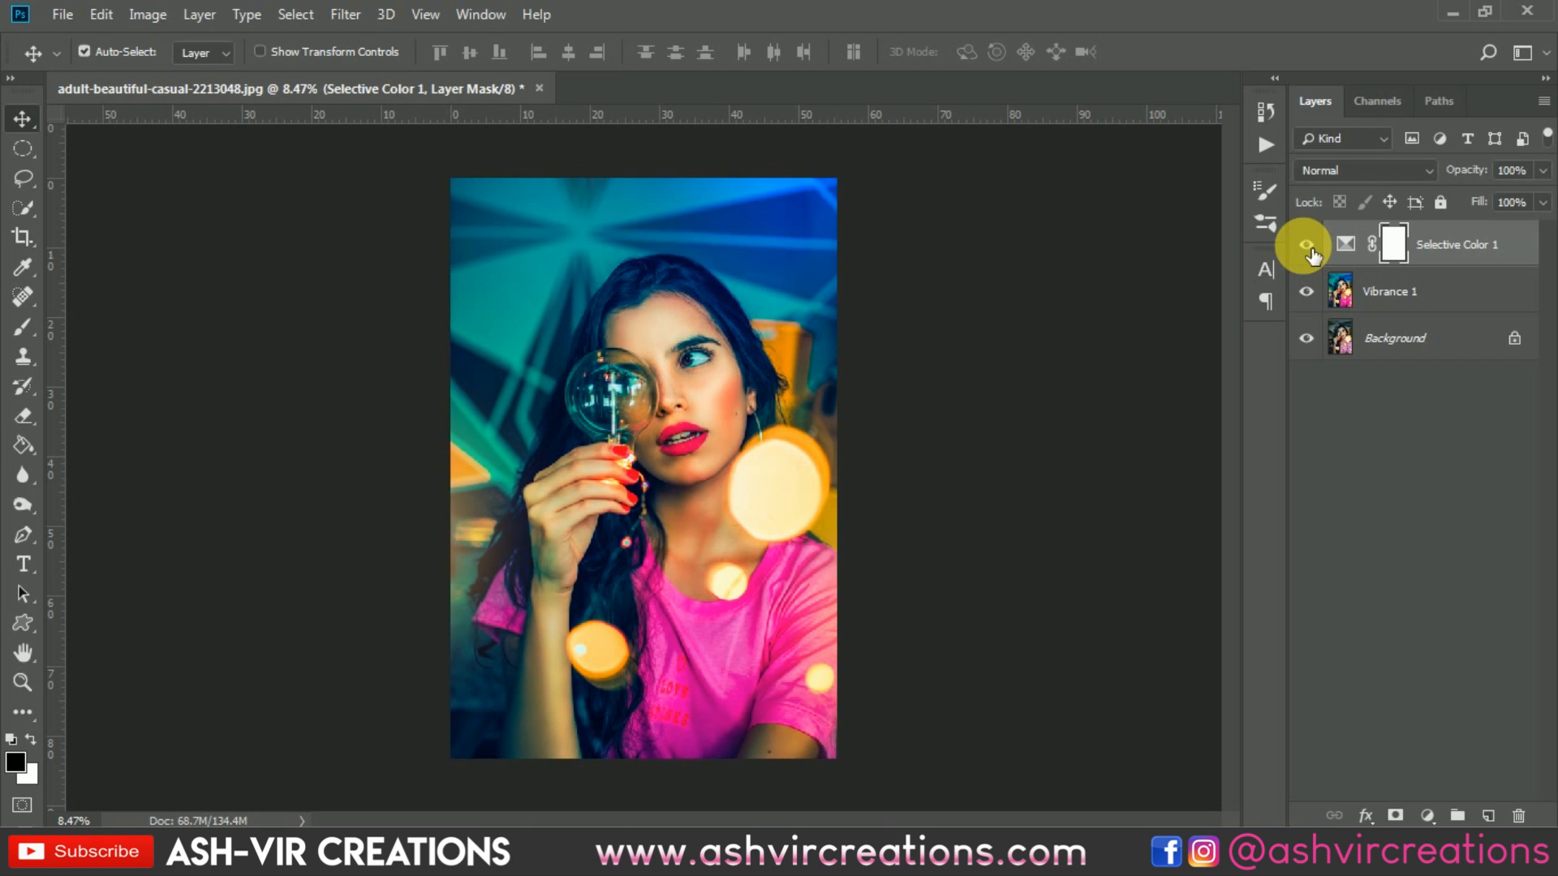
click(1308, 247)
click(1308, 247)
click(1310, 246)
click(1310, 247)
click(1309, 247)
click(1309, 246)
click(1309, 247)
click(1309, 247)
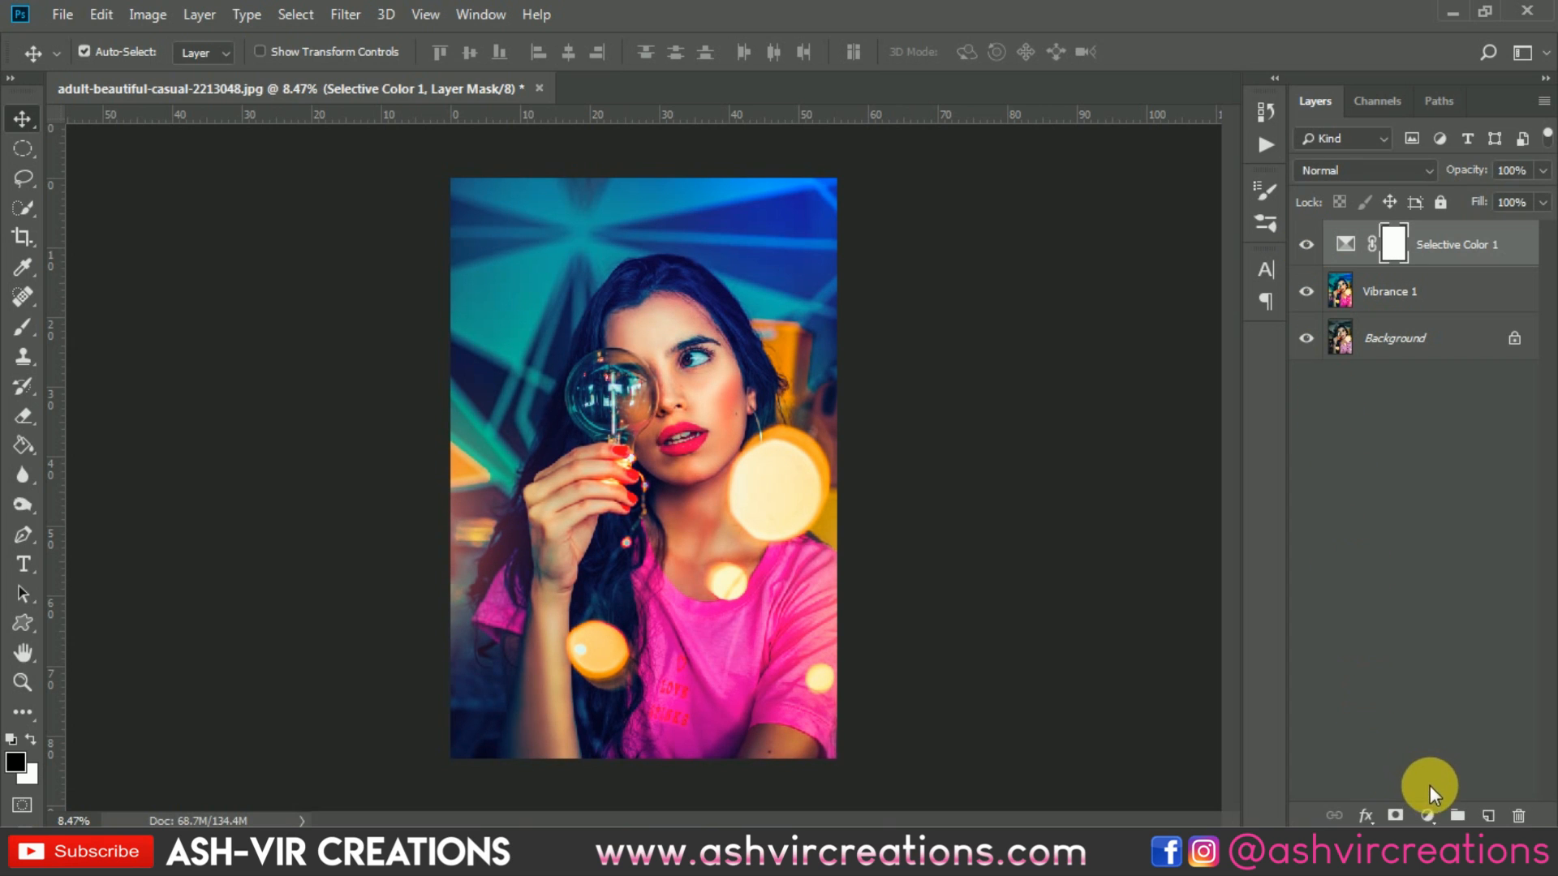
Step: Add a second Selective Color adjustment with Blacks set to Cyan +23, Magenta -4, Yellow +1 and Black -2
click(1427, 816)
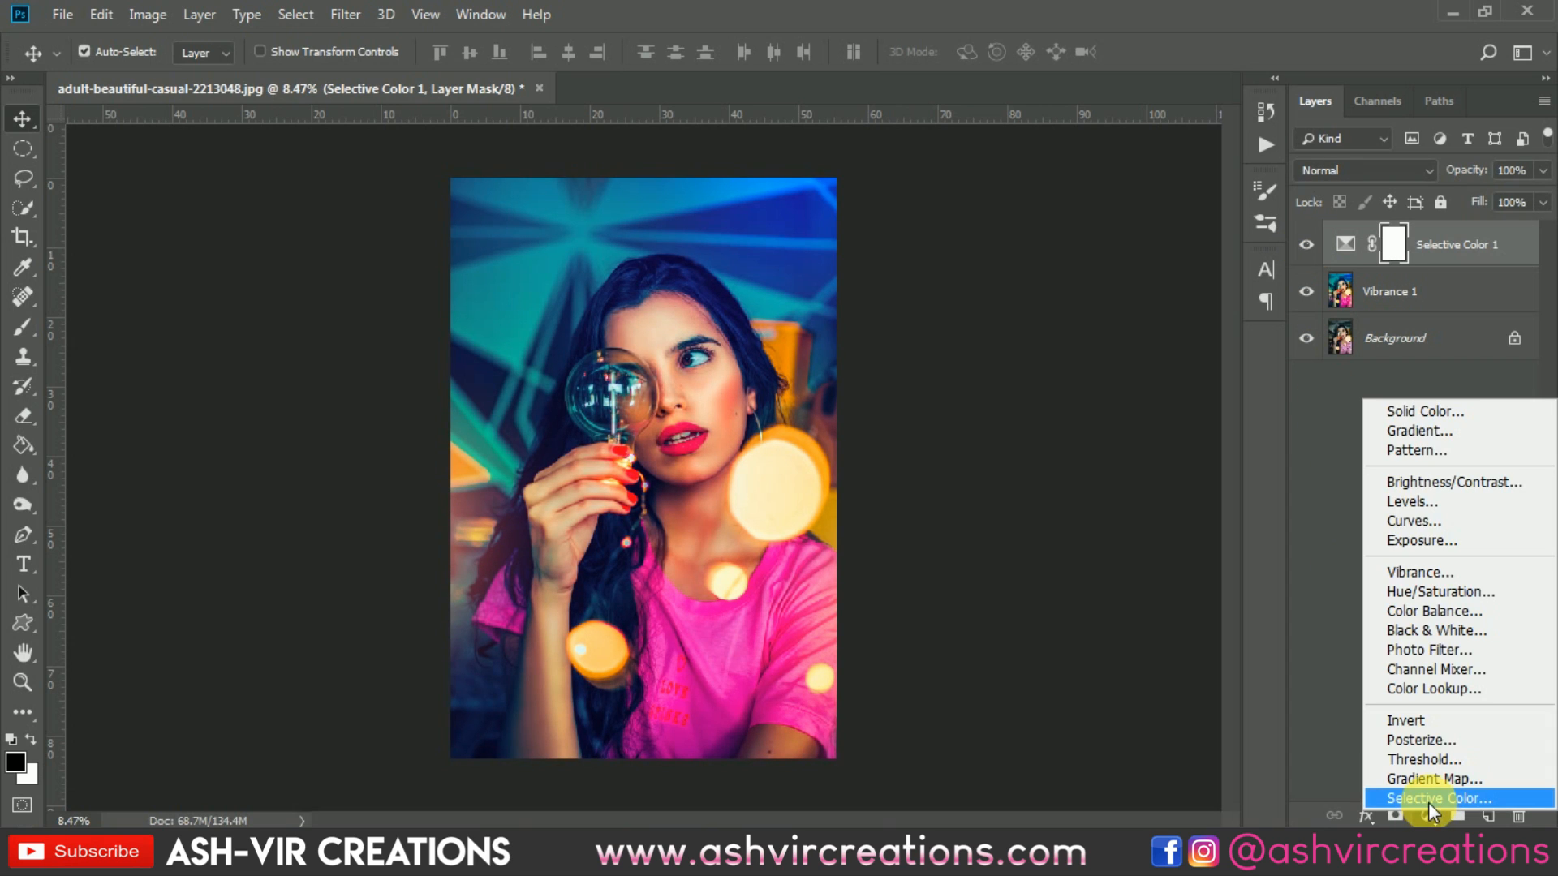
click(1428, 802)
click(991, 367)
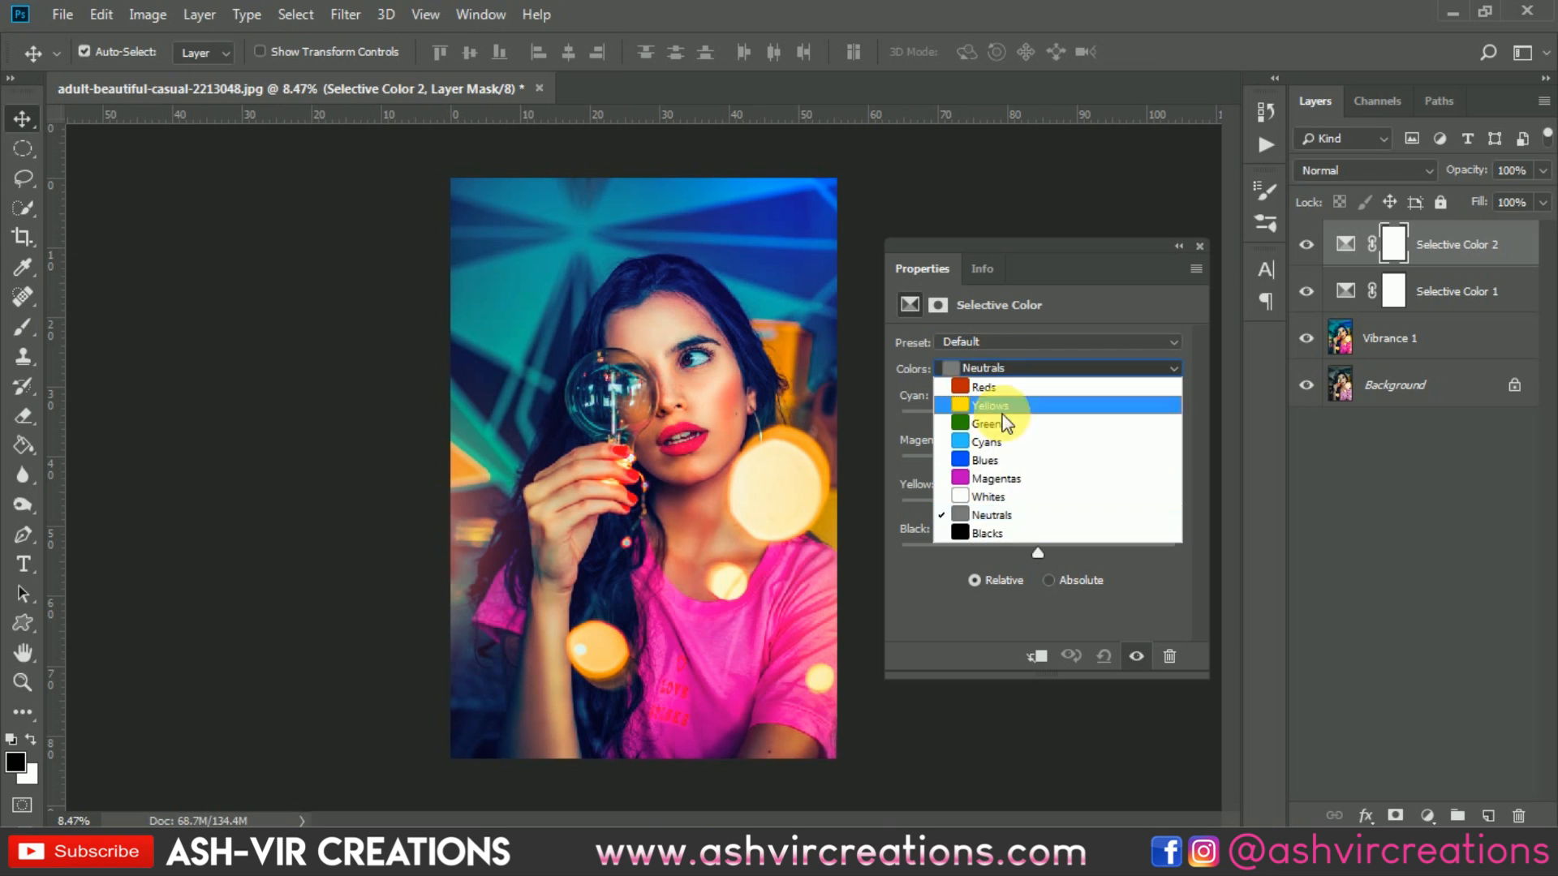
click(1021, 526)
drag(1037, 417, 1064, 495)
drag(1037, 552, 1029, 552)
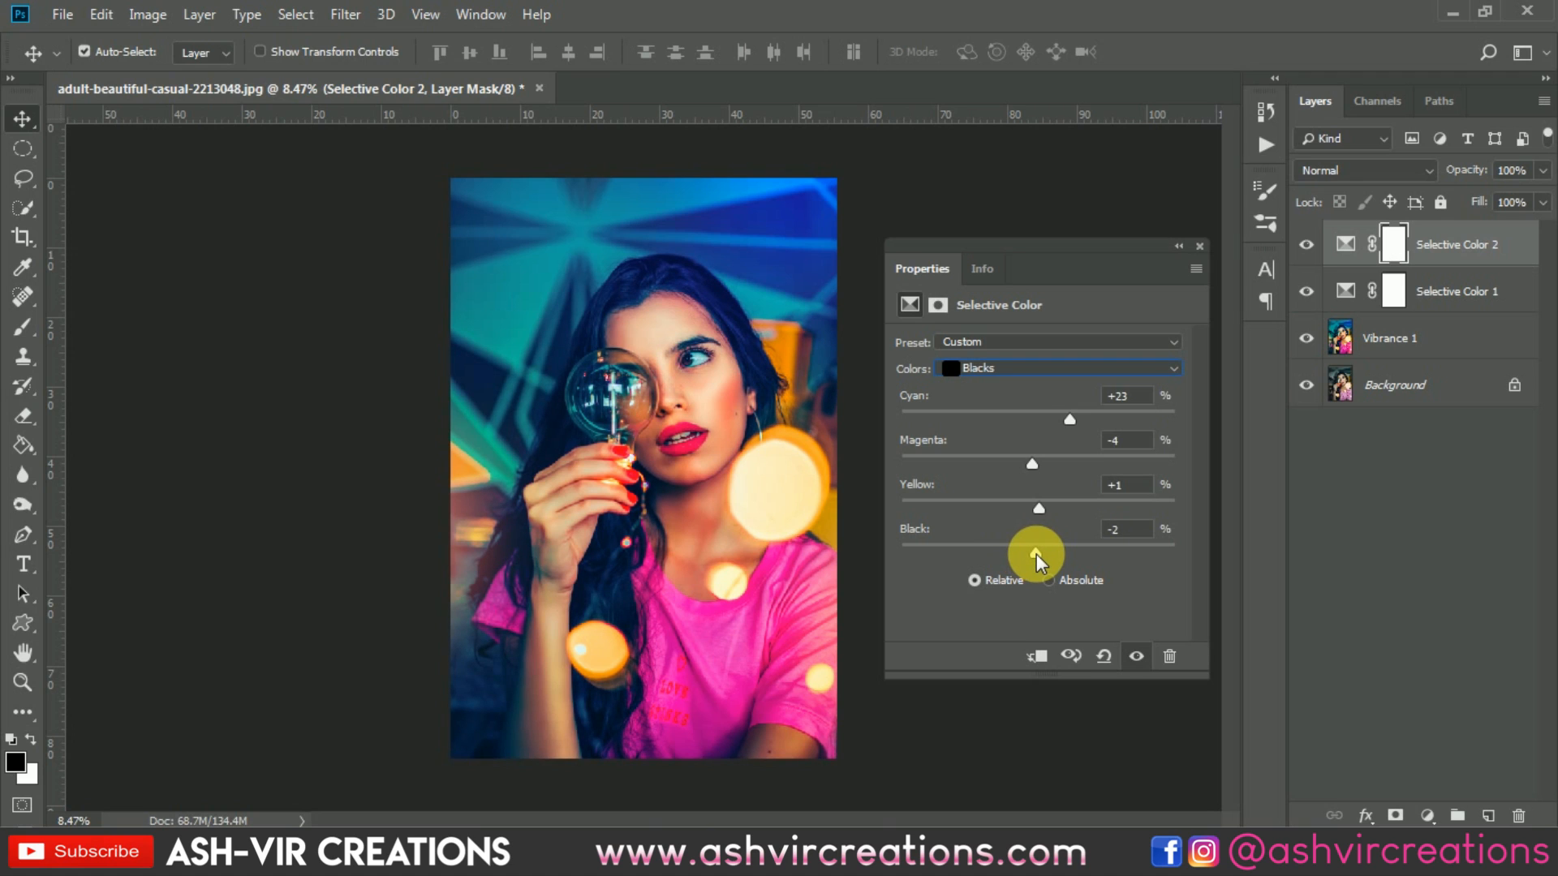
click(1199, 246)
Step: Compare the image repeatedly with the Blacks Selective Color adjustment hidden and shown
click(1314, 245)
click(1314, 245)
click(1314, 246)
click(1314, 253)
click(1312, 256)
click(1312, 254)
Step: Merge both Selective Color adjustments with the Vibrance 1 image layer, keeping the Background separate
shift+click(1408, 337)
right_click(1410, 337)
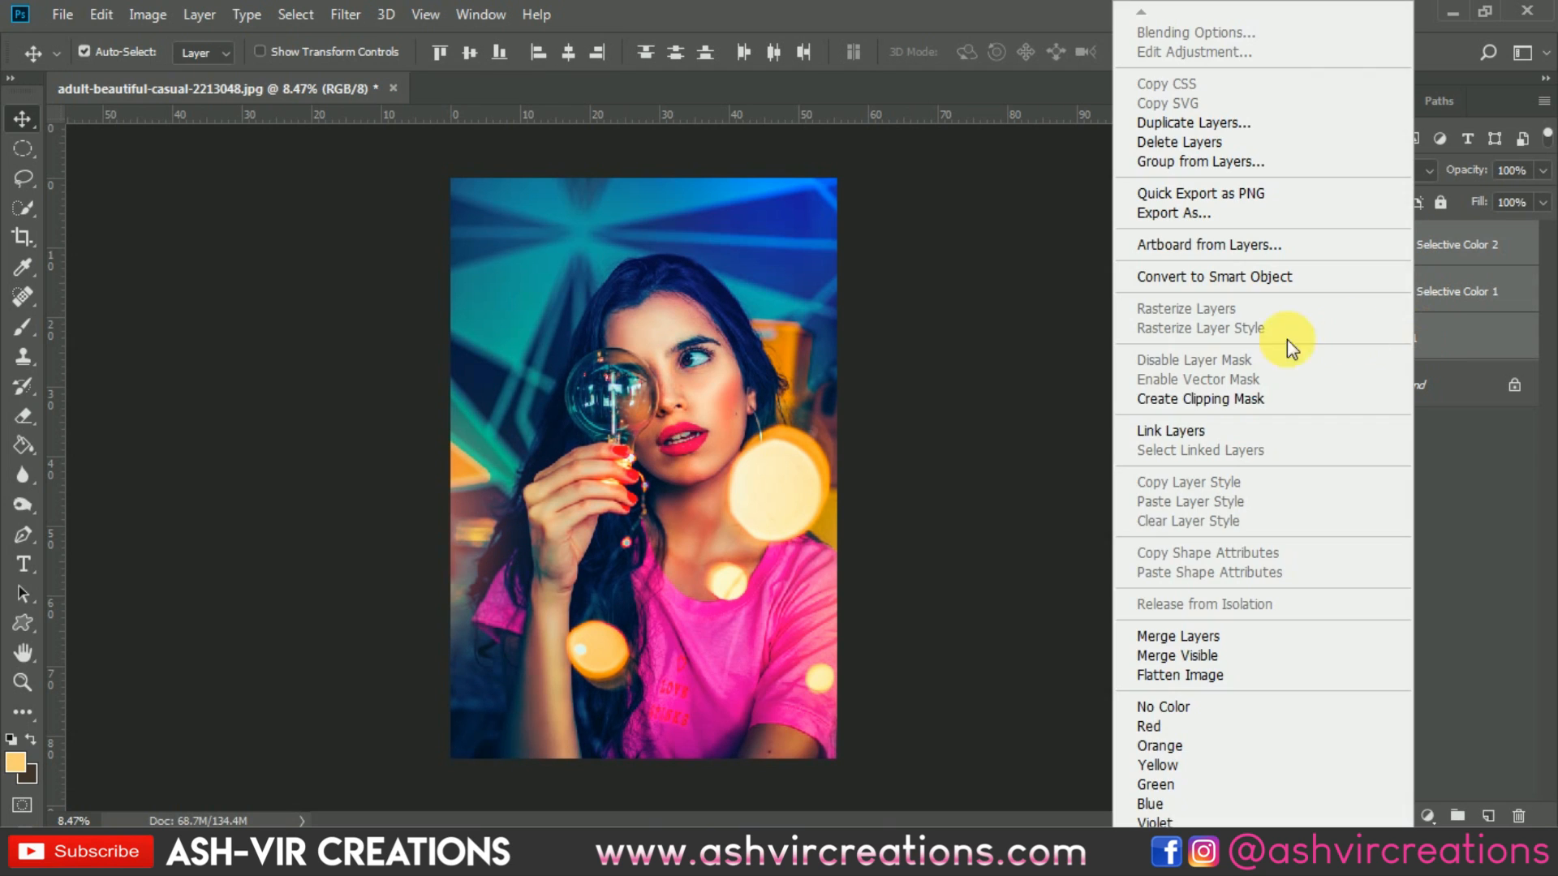
click(1152, 637)
Step: Crop the merged document to its existing canvas bounds and return to the Move tool
scroll(835, 432, up, 2)
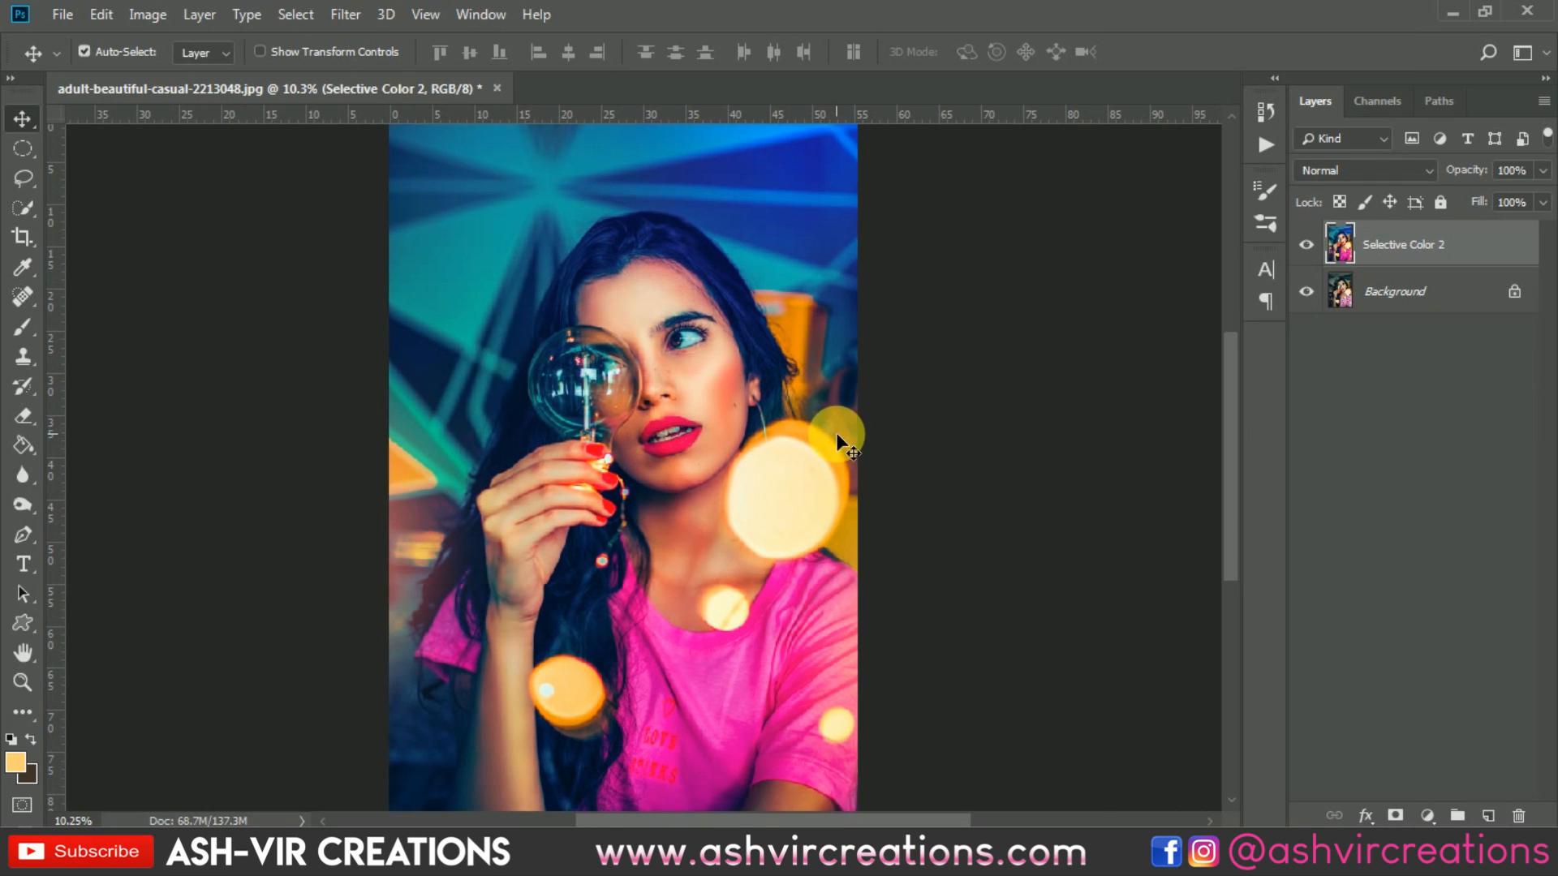
click(23, 236)
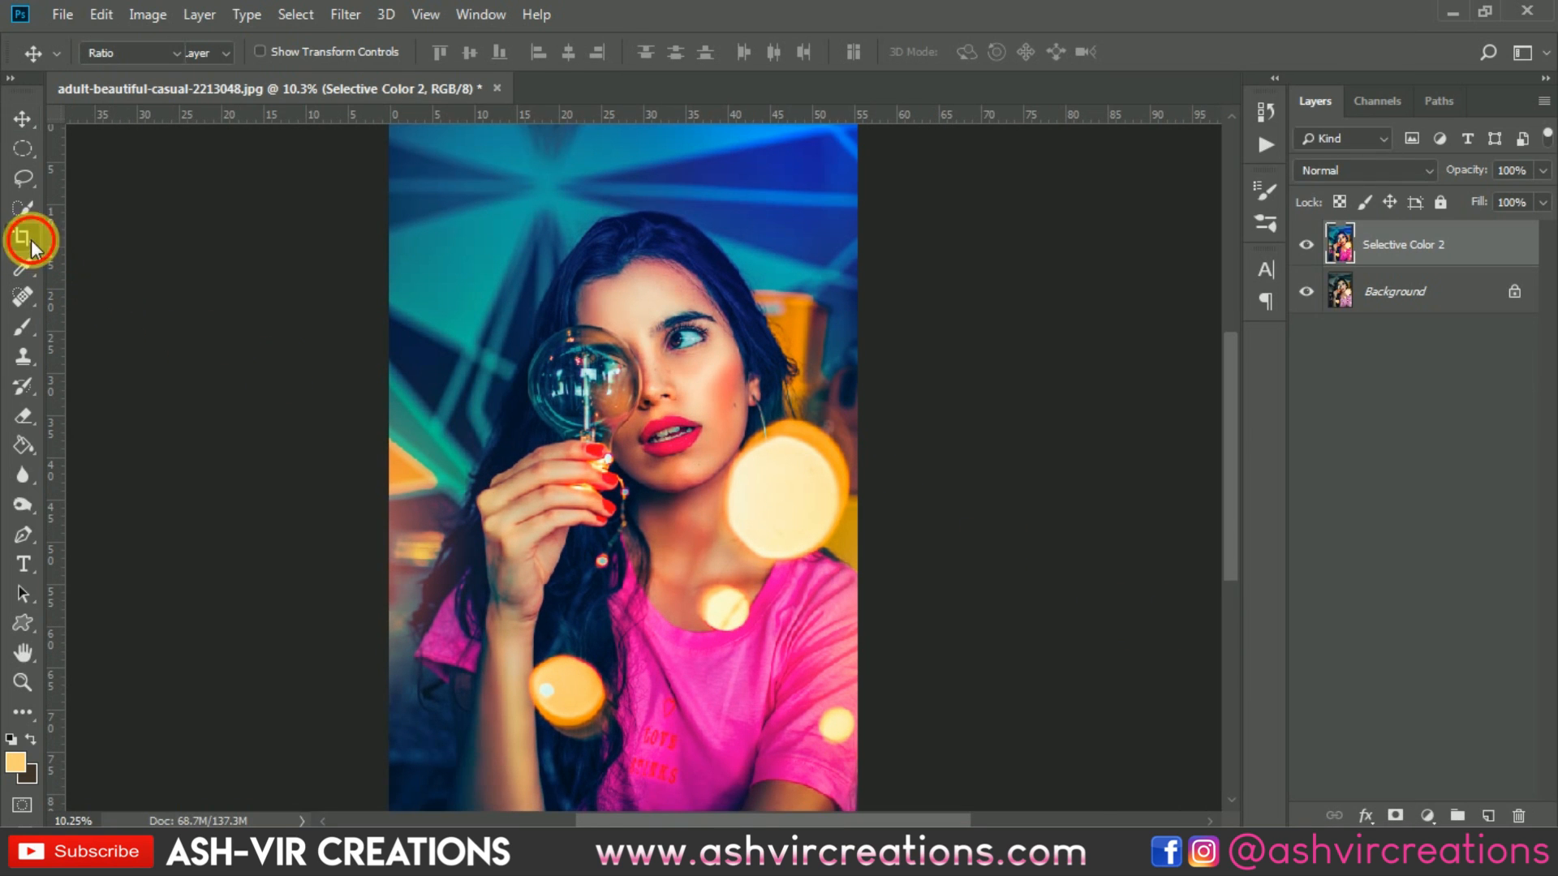
double_click(482, 306)
key(v)
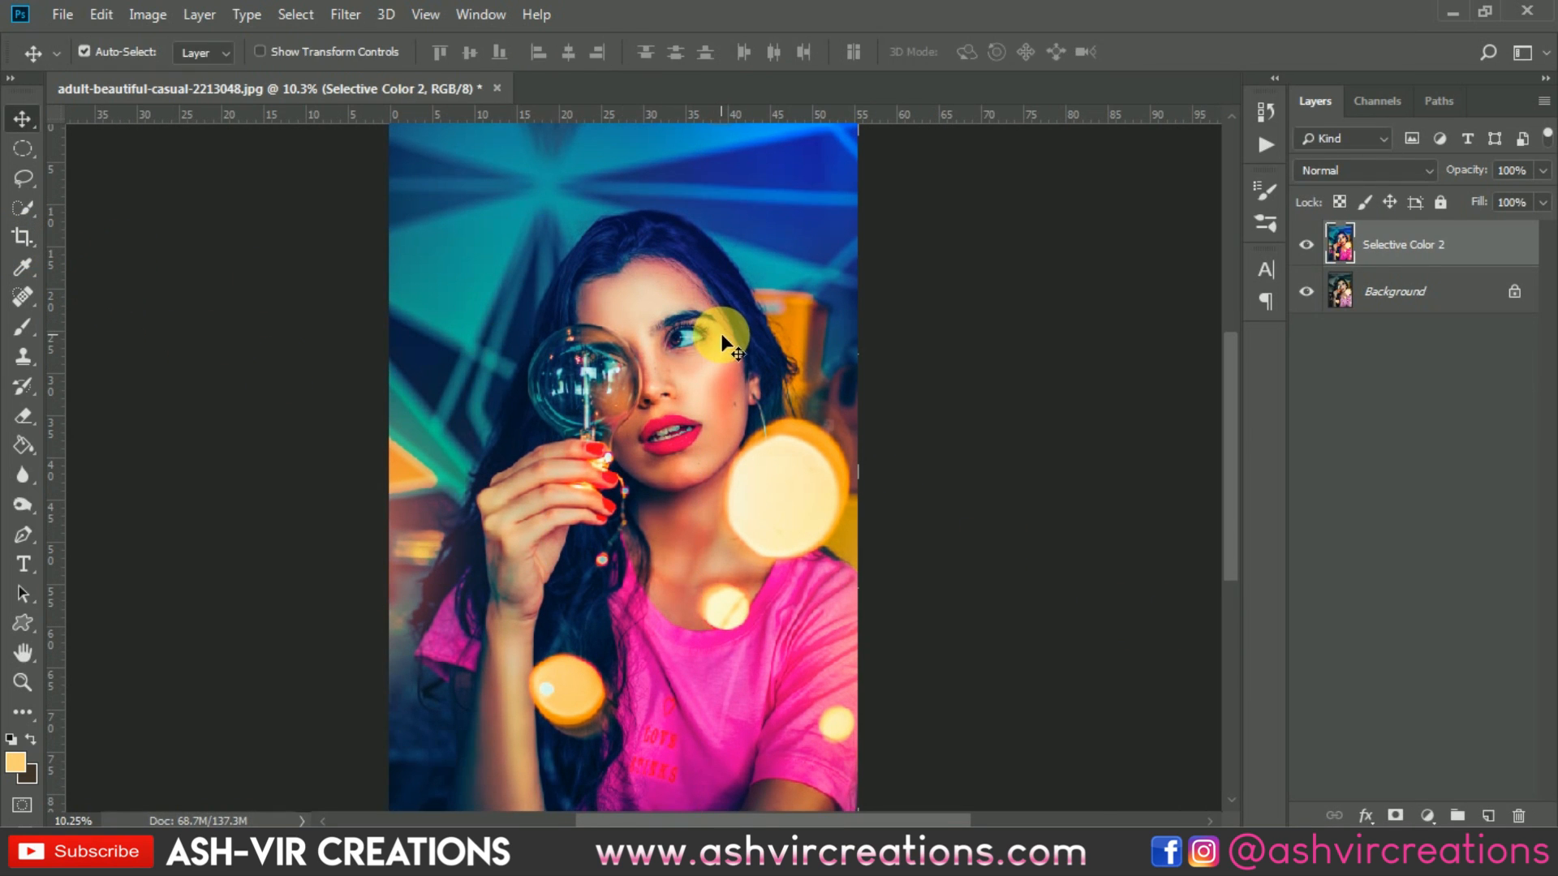
Step: Compare the finished grade with the original portrait by repeatedly hiding and showing the merged Selective Color 2 layer
scroll(724, 338, down, 1)
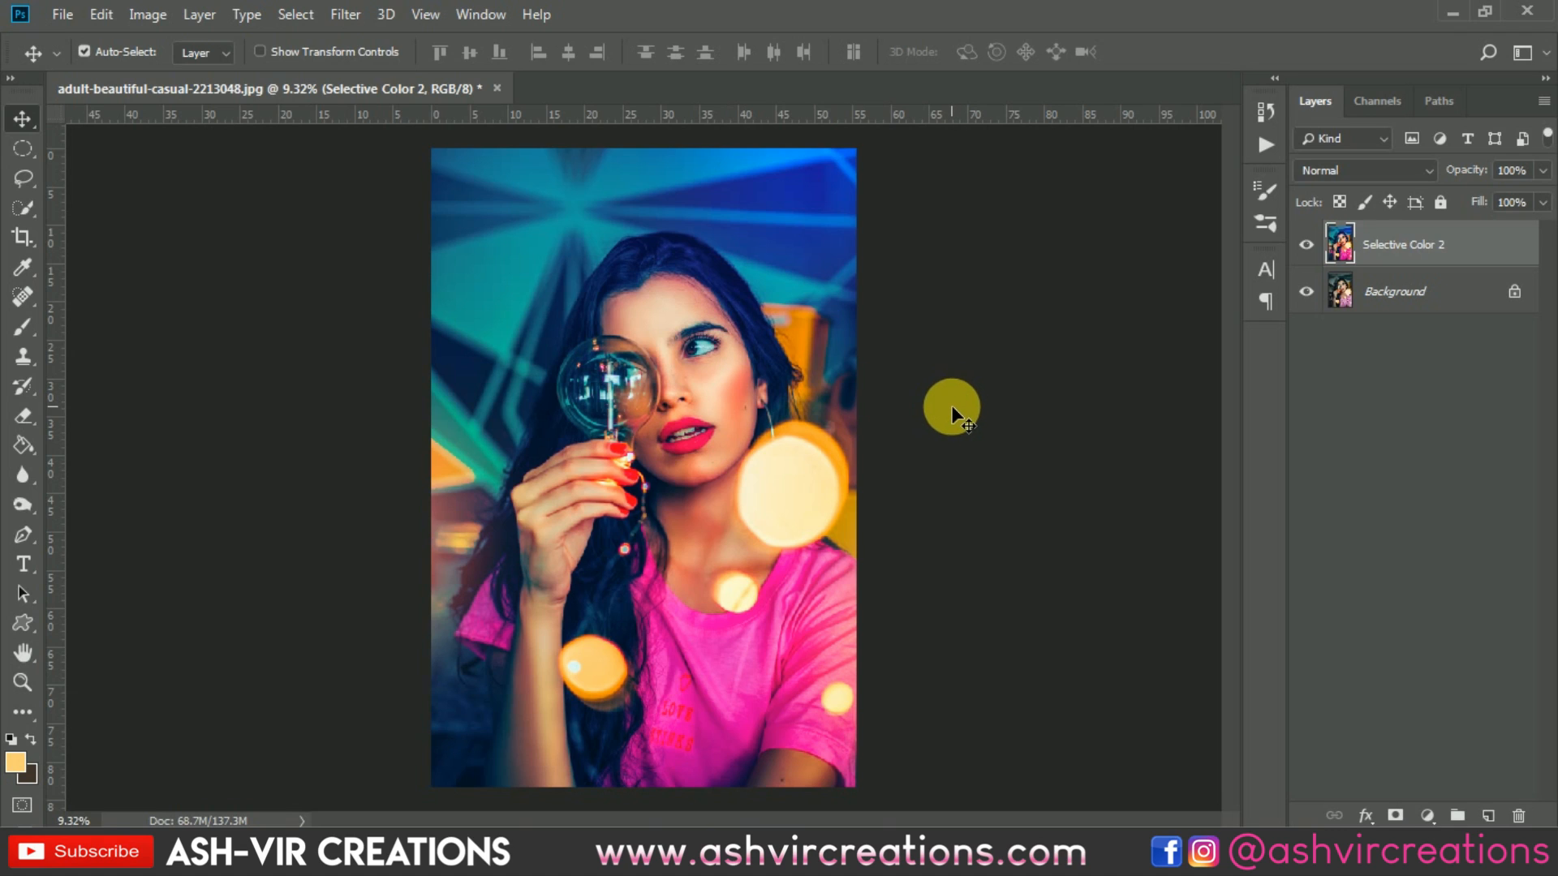
click(1306, 246)
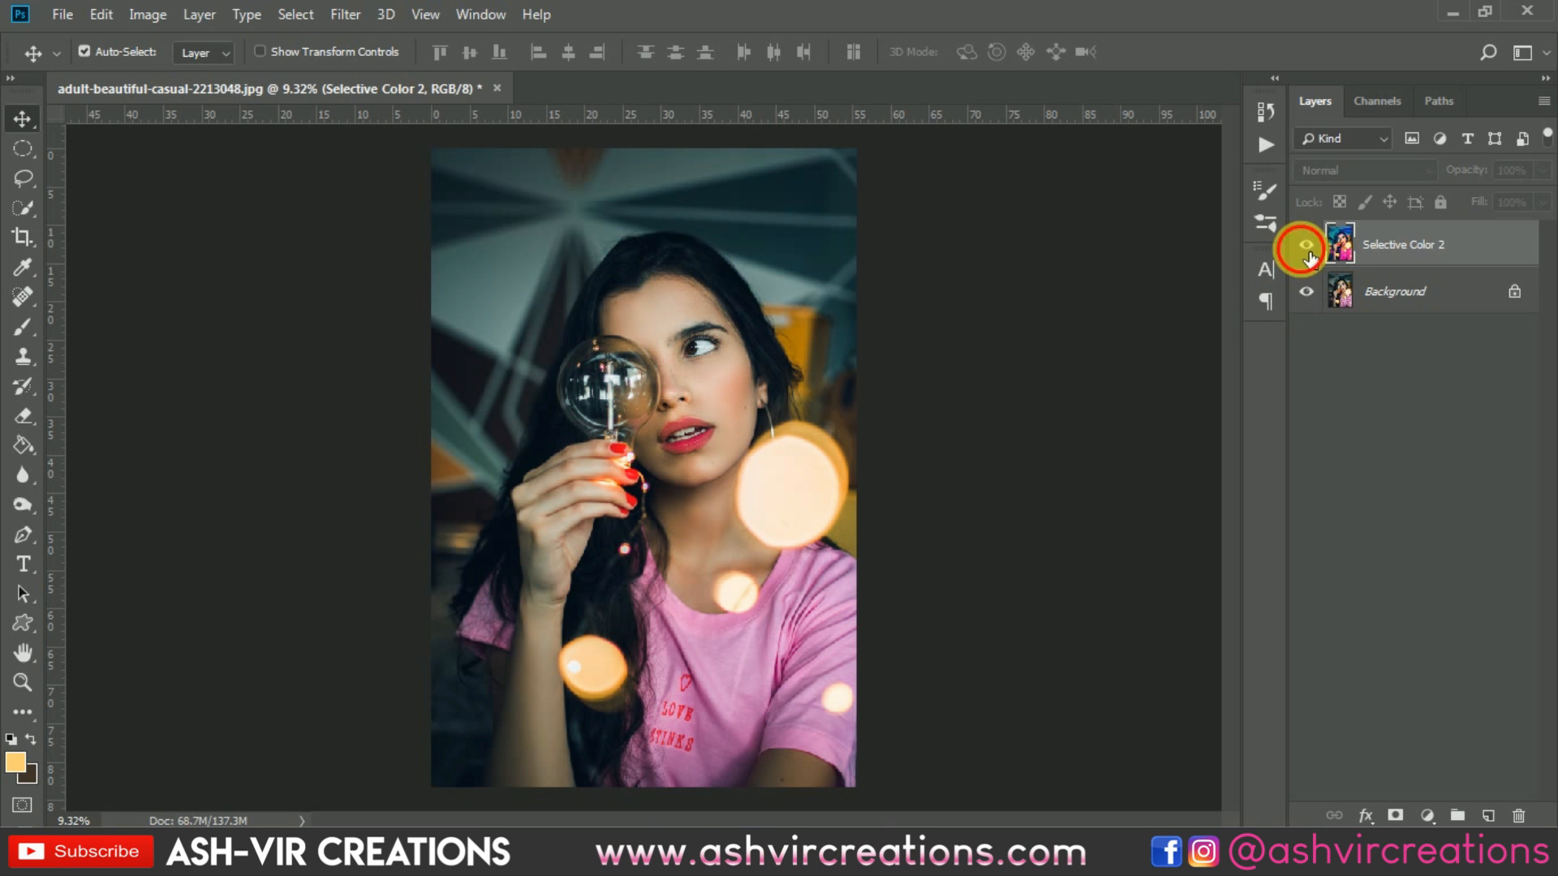
click(1306, 245)
click(1306, 245)
click(1306, 245)
click(1307, 245)
click(1306, 247)
scroll(1058, 303, down, 1)
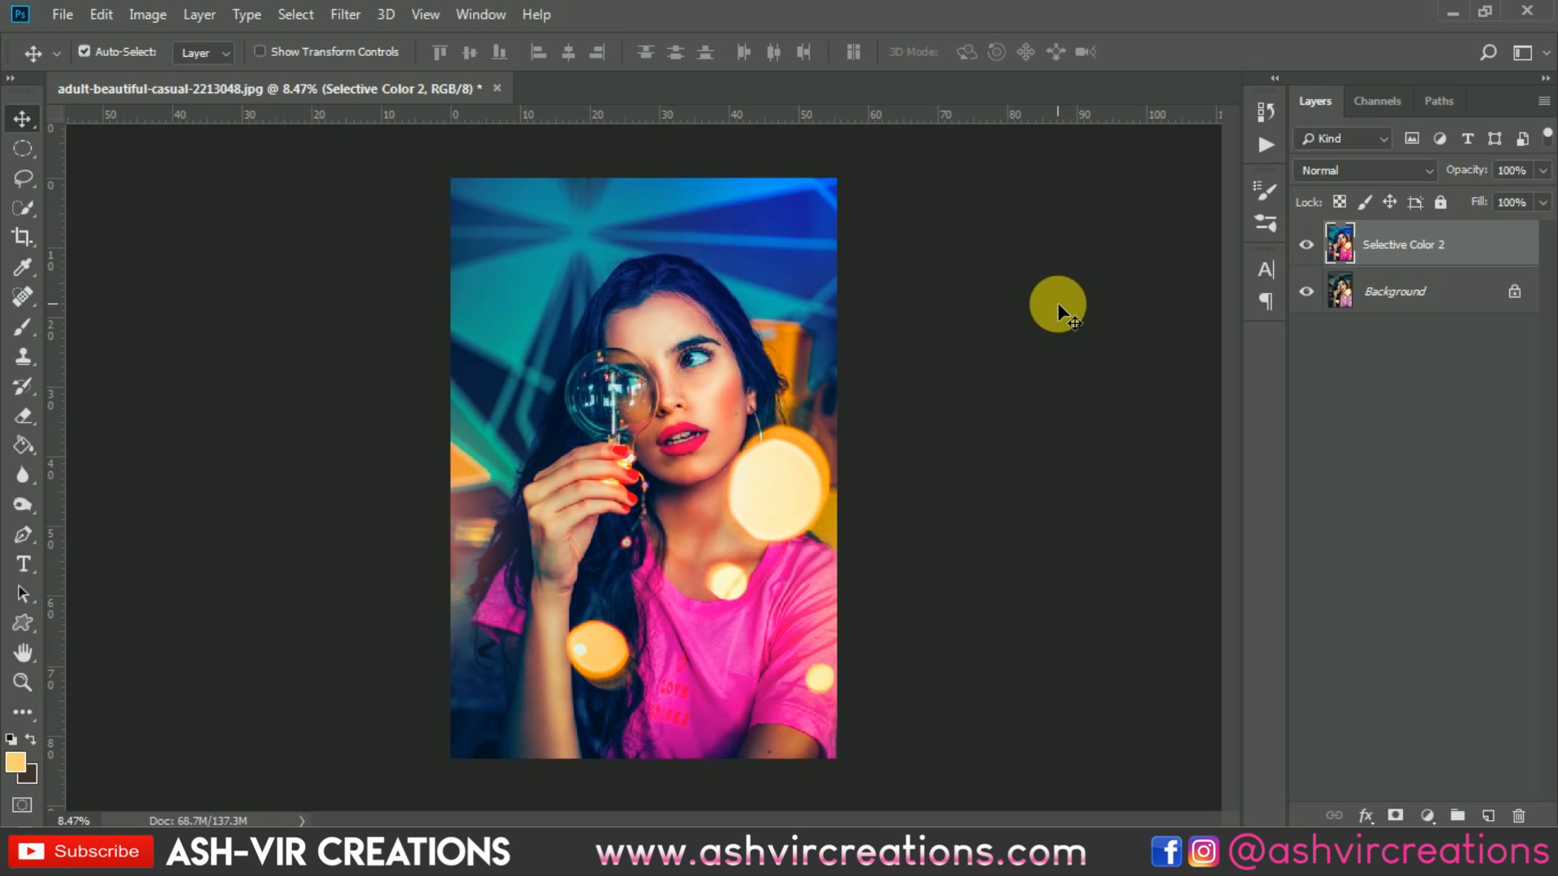
click(1308, 245)
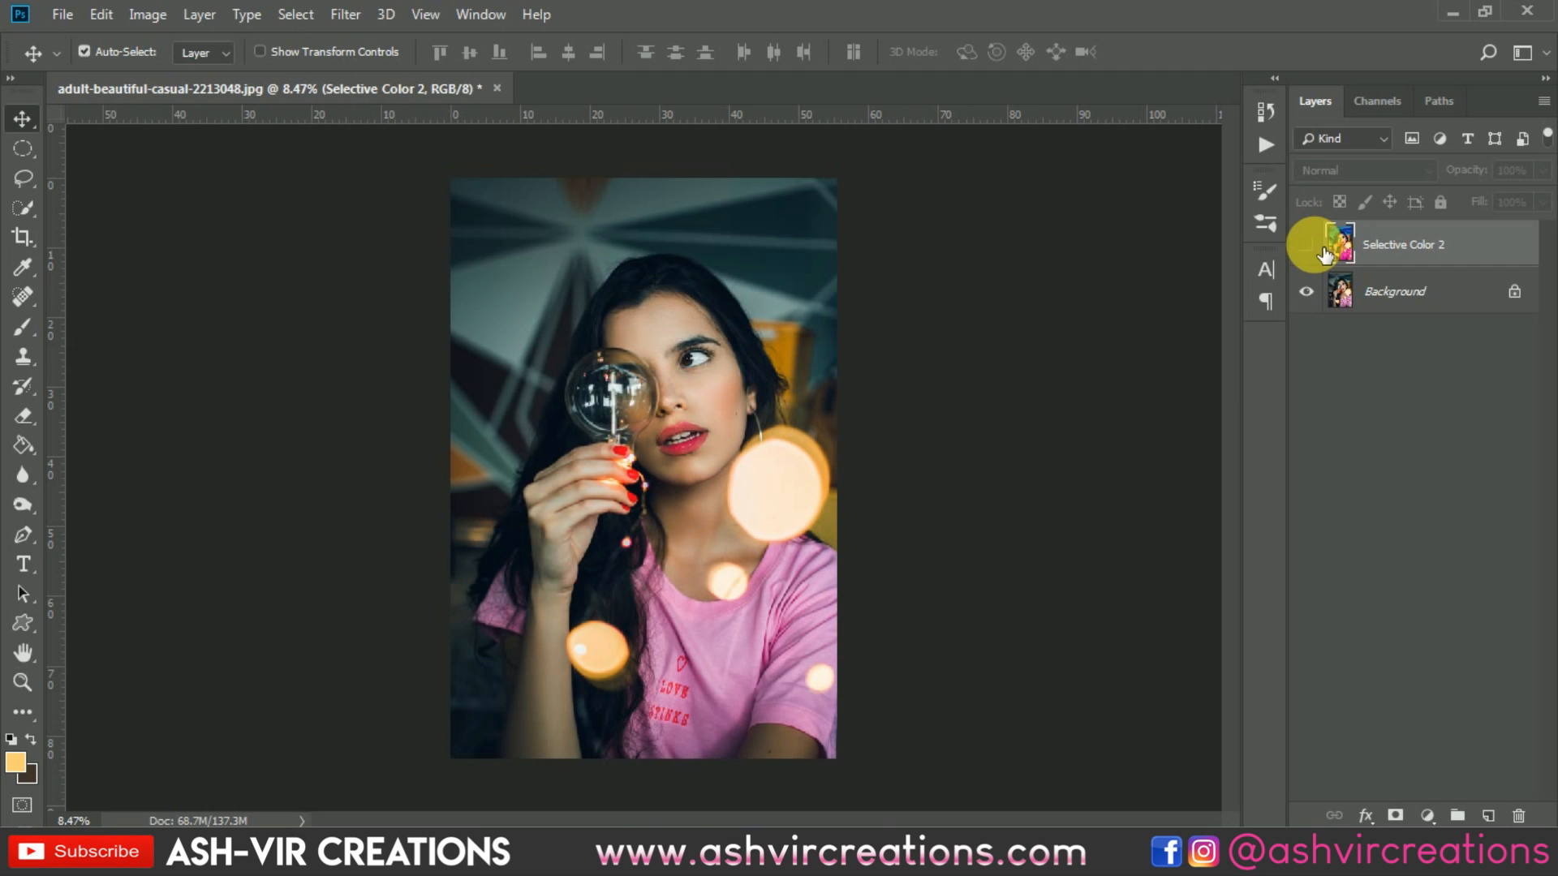
click(1308, 245)
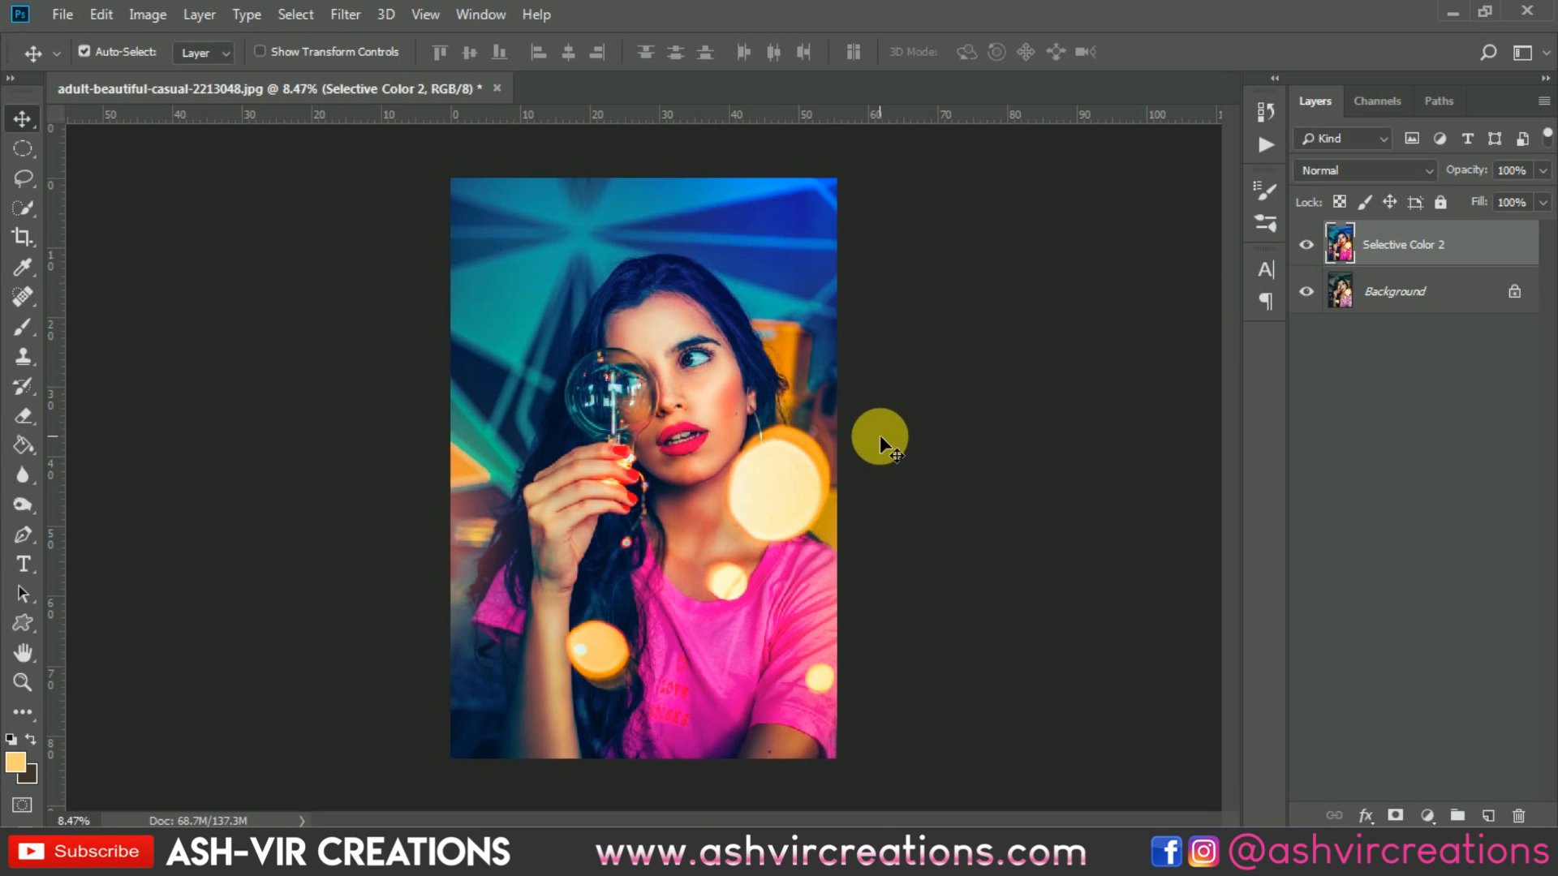
scroll(883, 435, up, 1)
click(1308, 247)
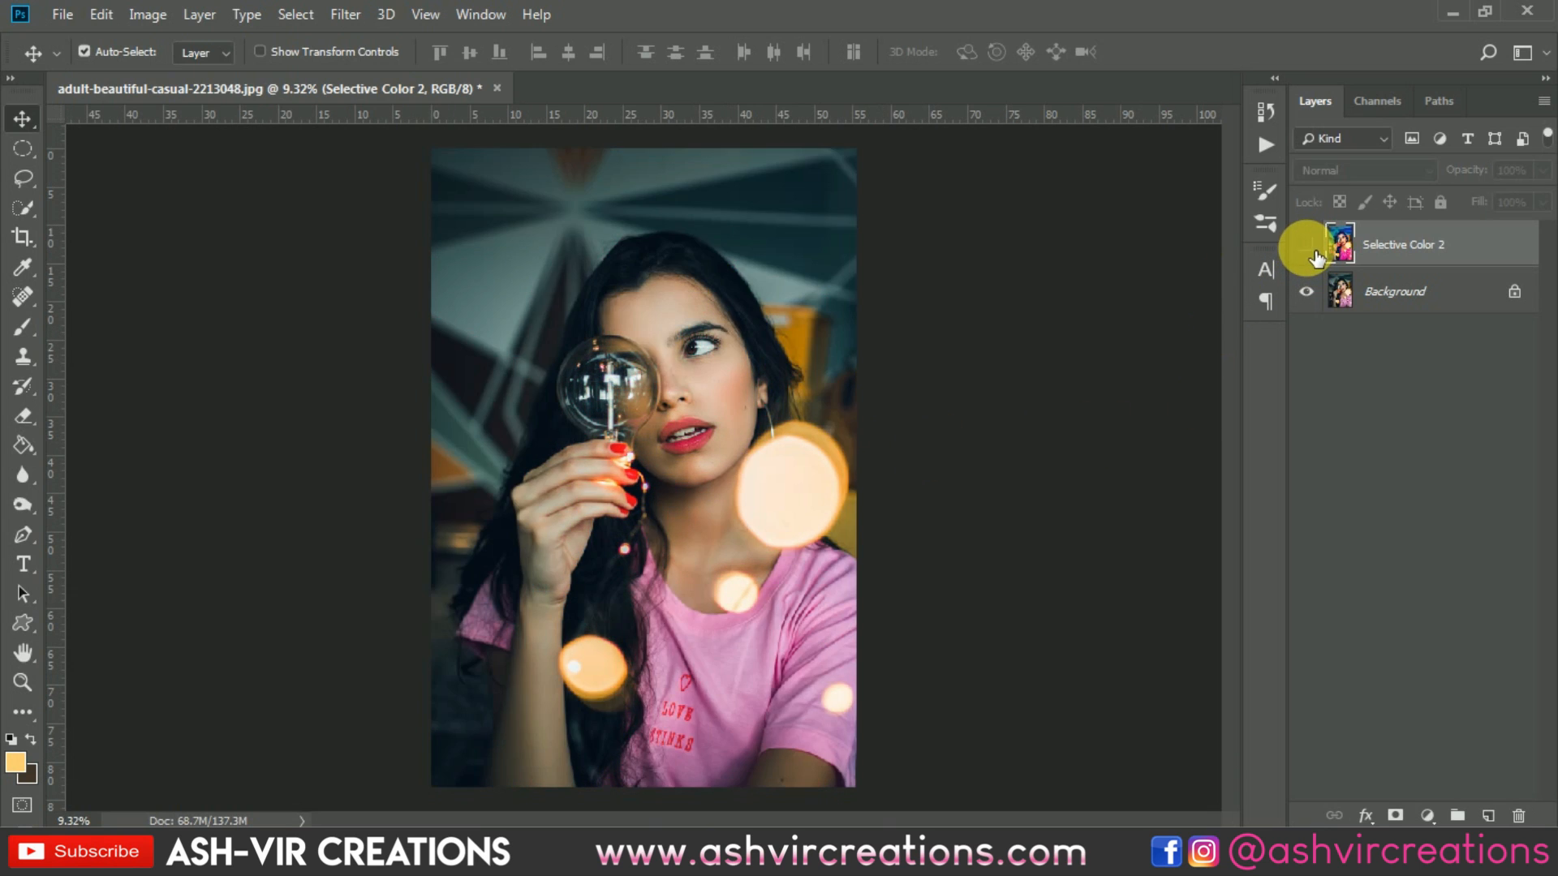
click(1308, 246)
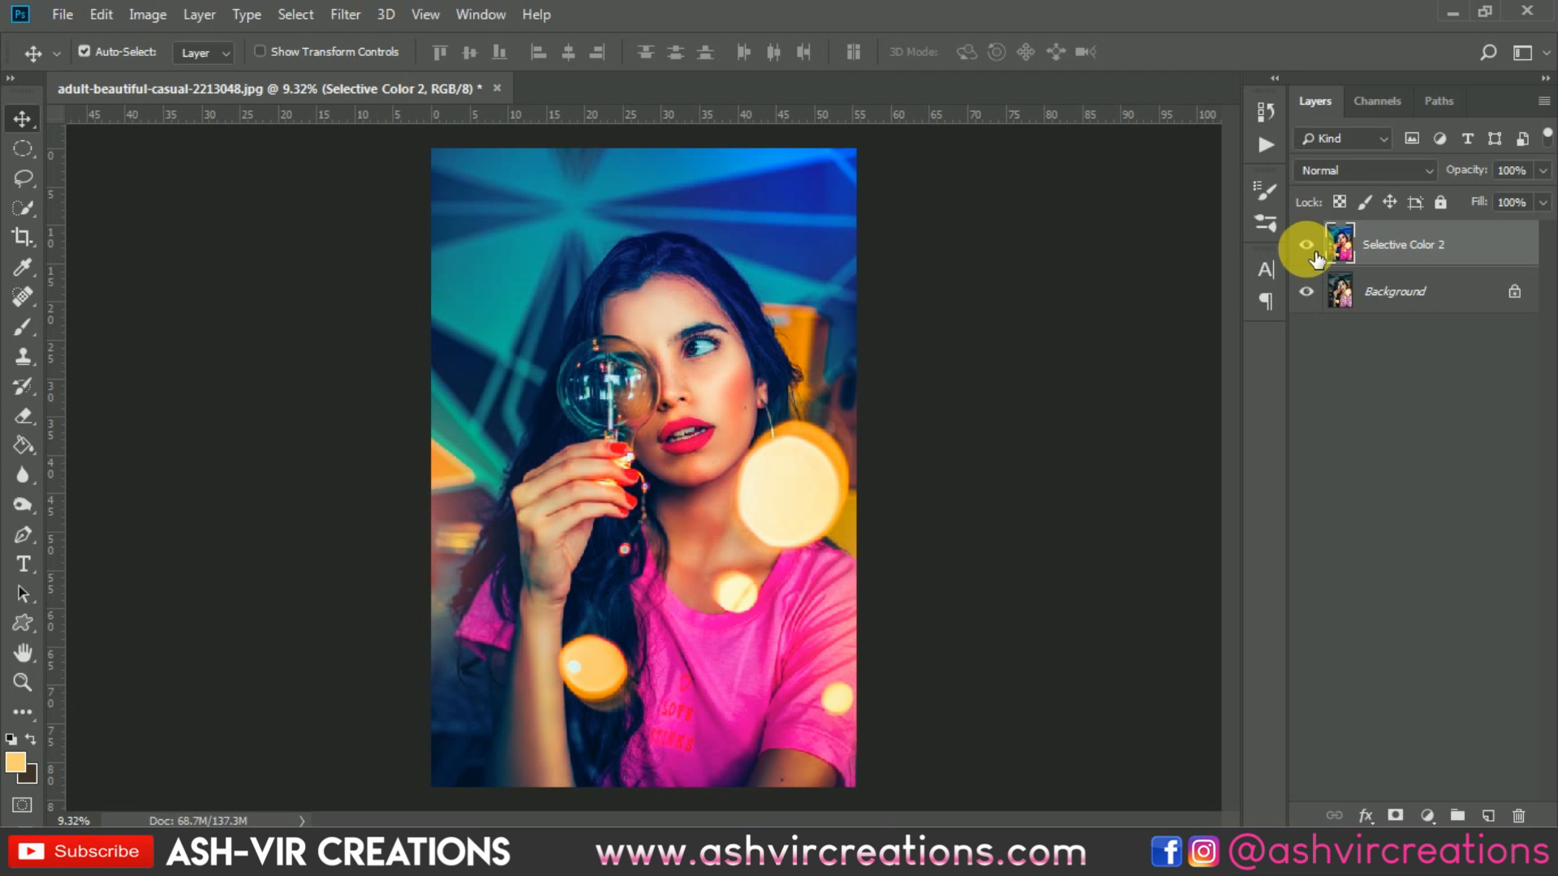